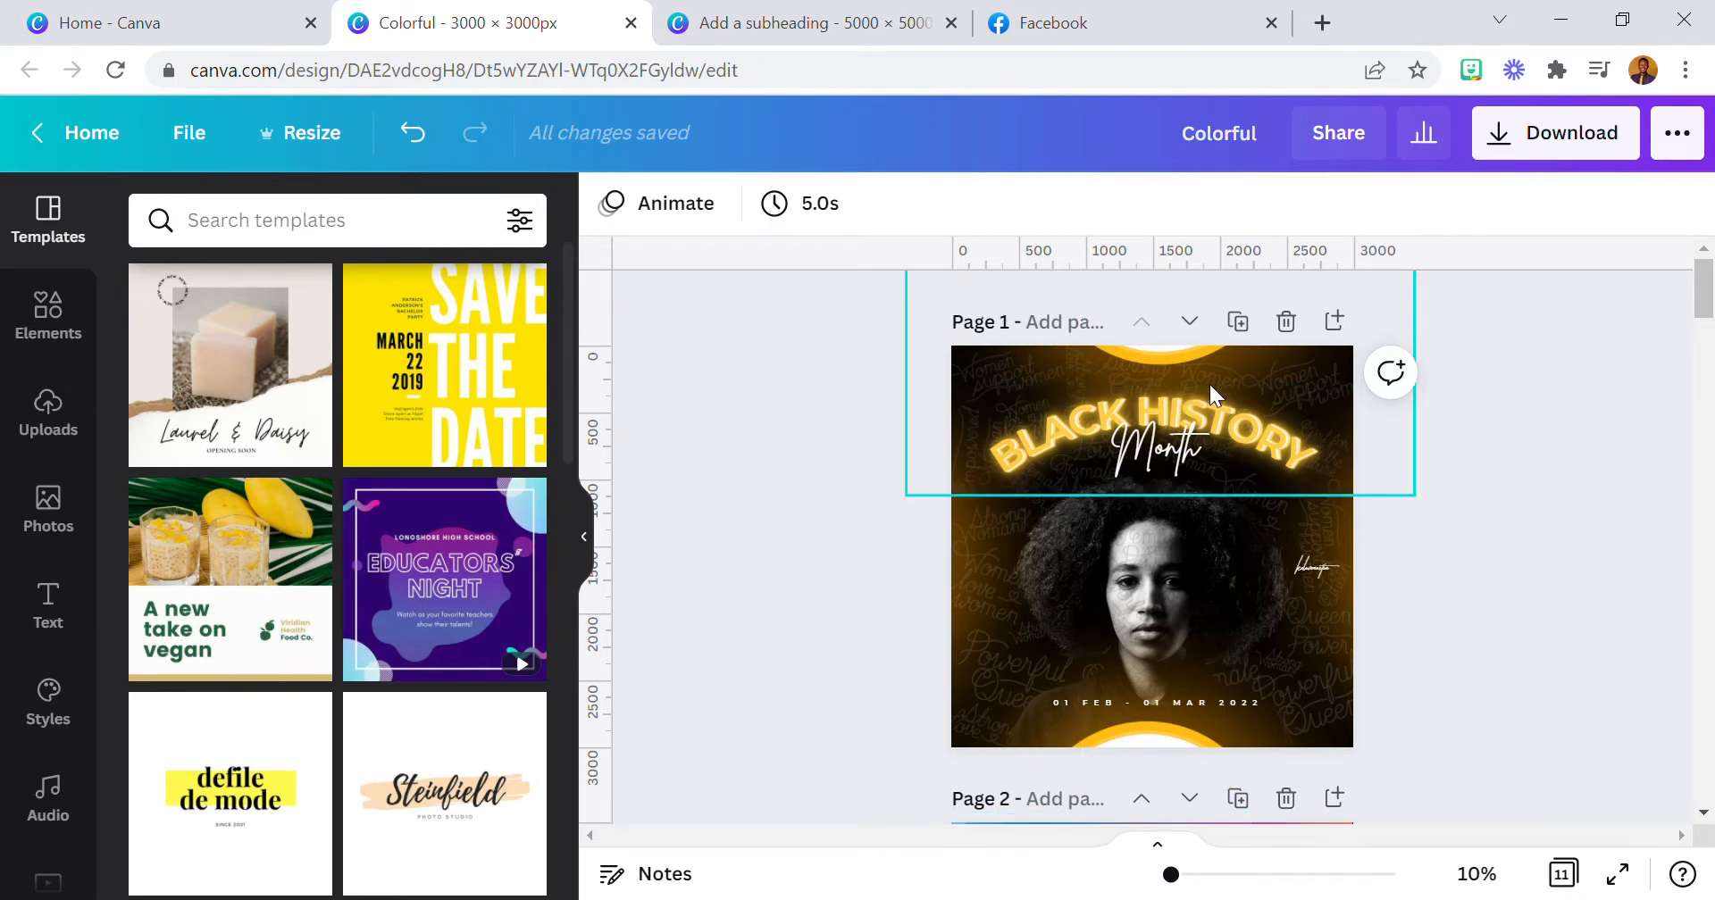
- Add a new page after page 1 and place the Future is Female lettering on it, recoloured white
click(1336, 323)
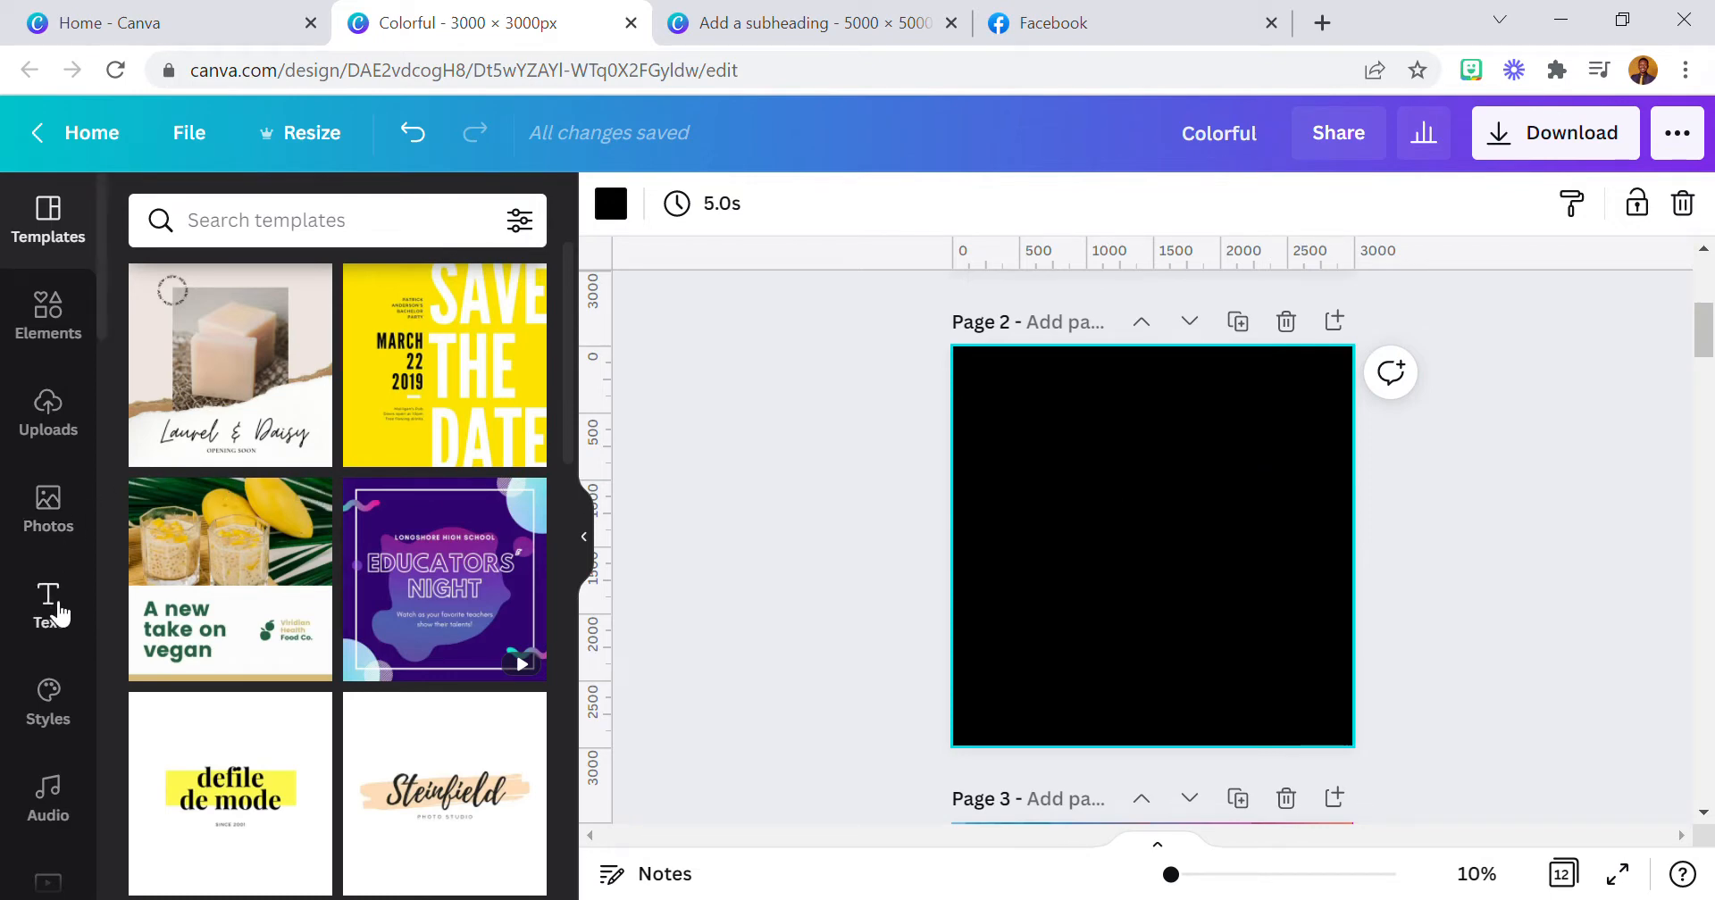
click(48, 317)
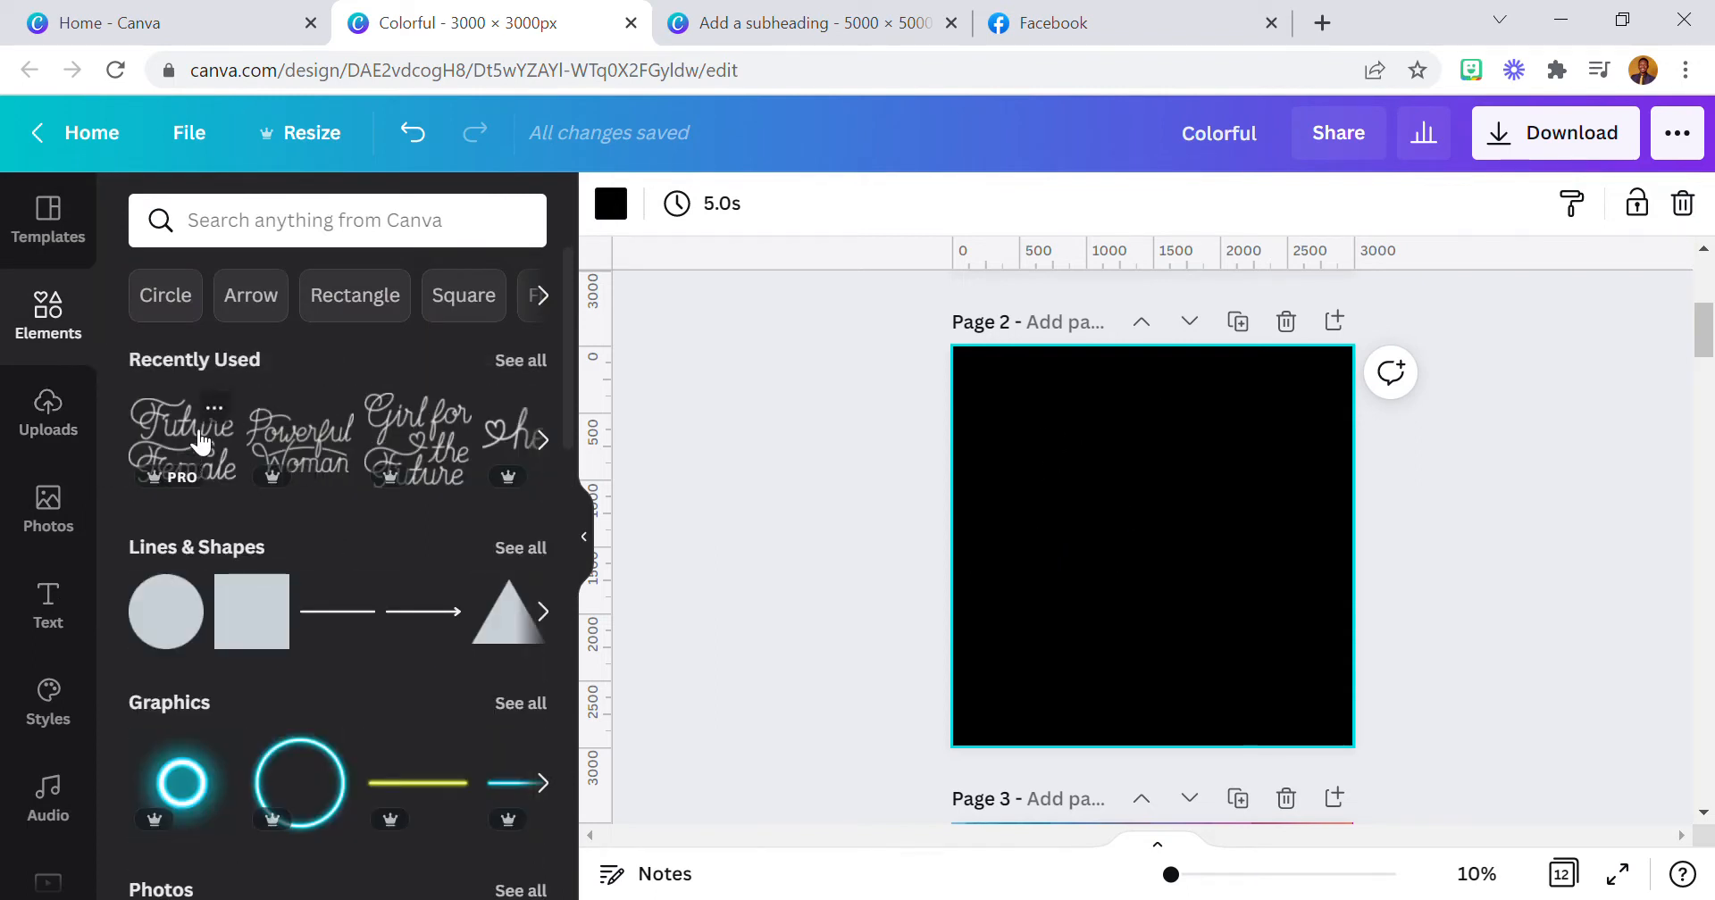
click(196, 440)
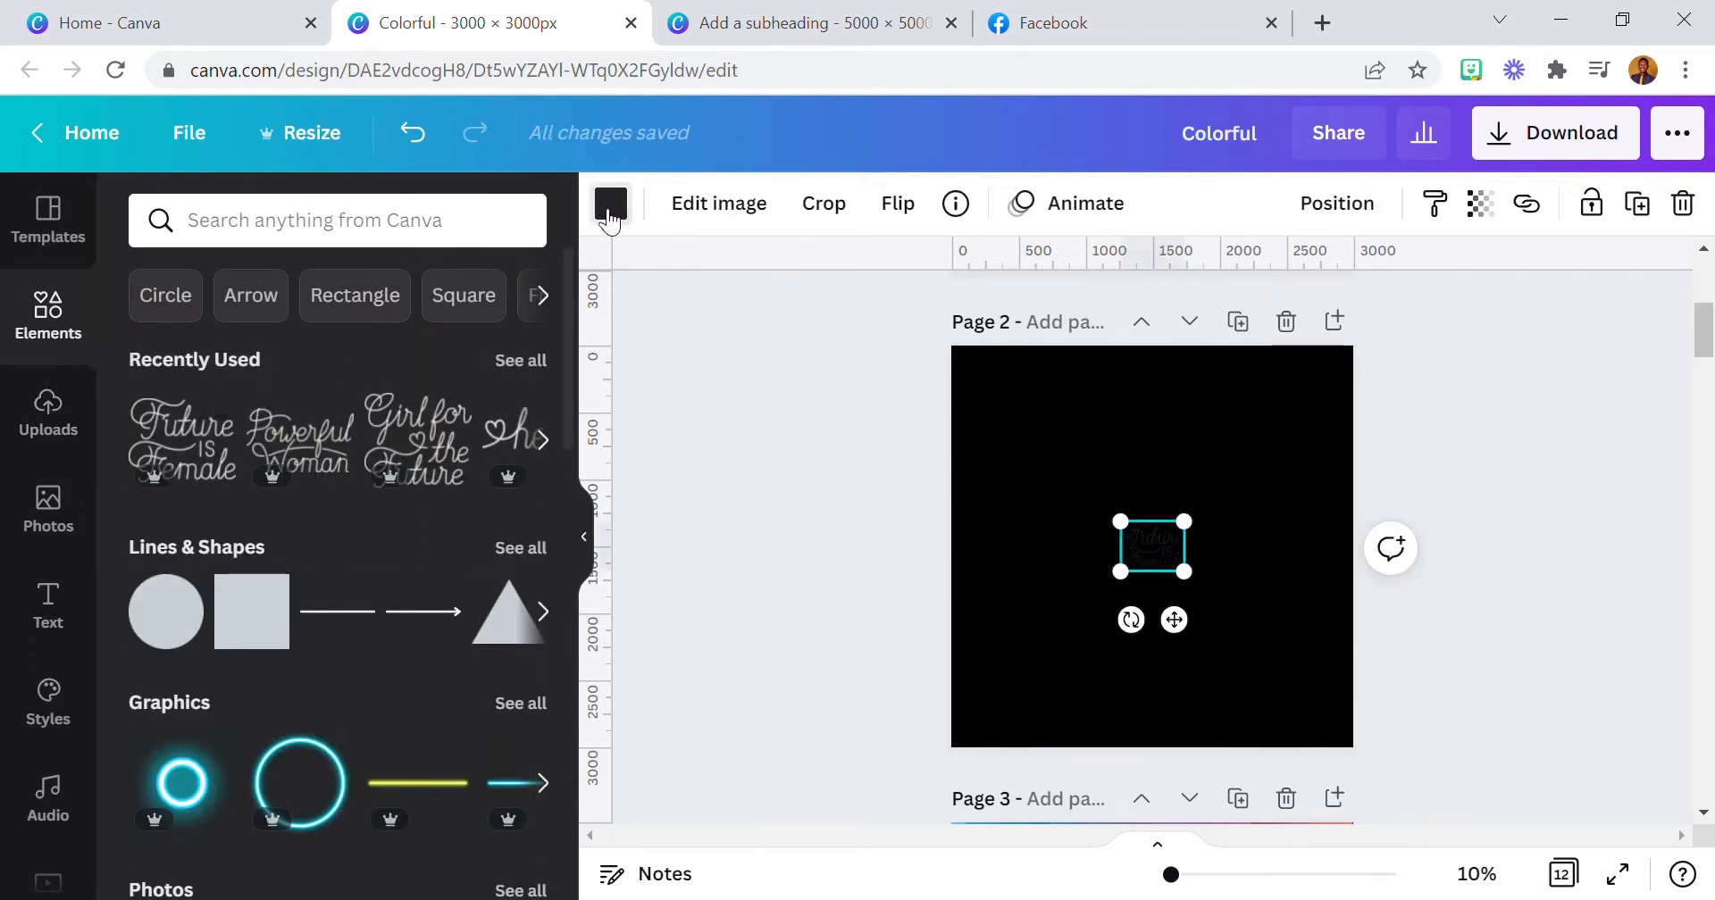
click(609, 214)
click(445, 415)
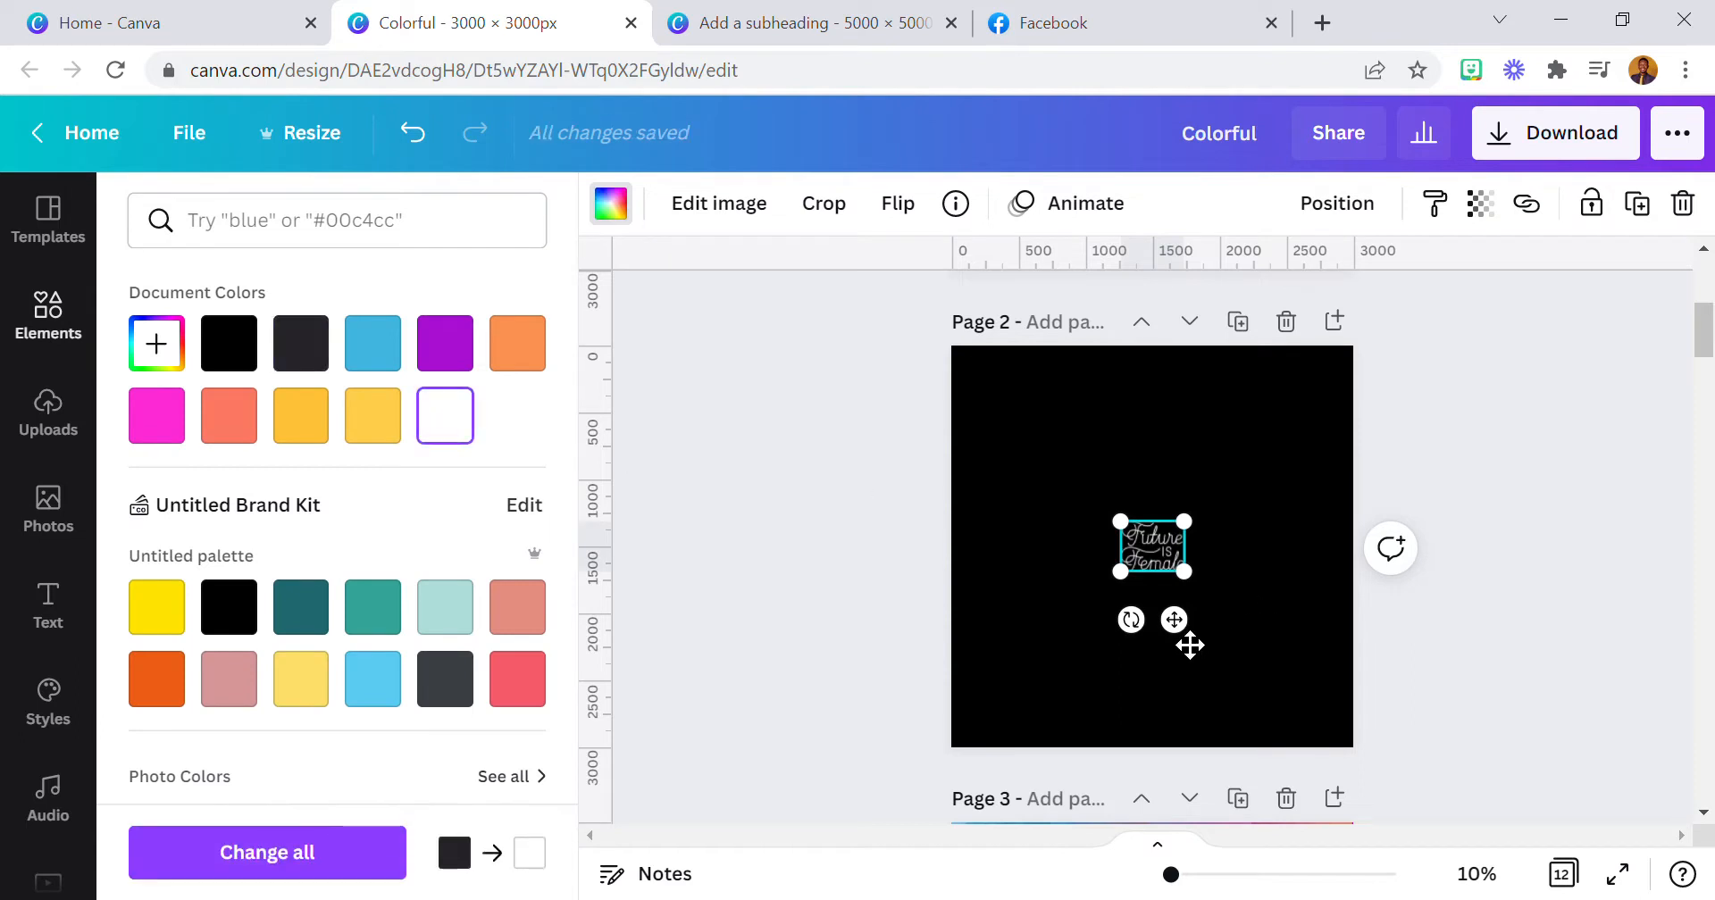
click(964, 211)
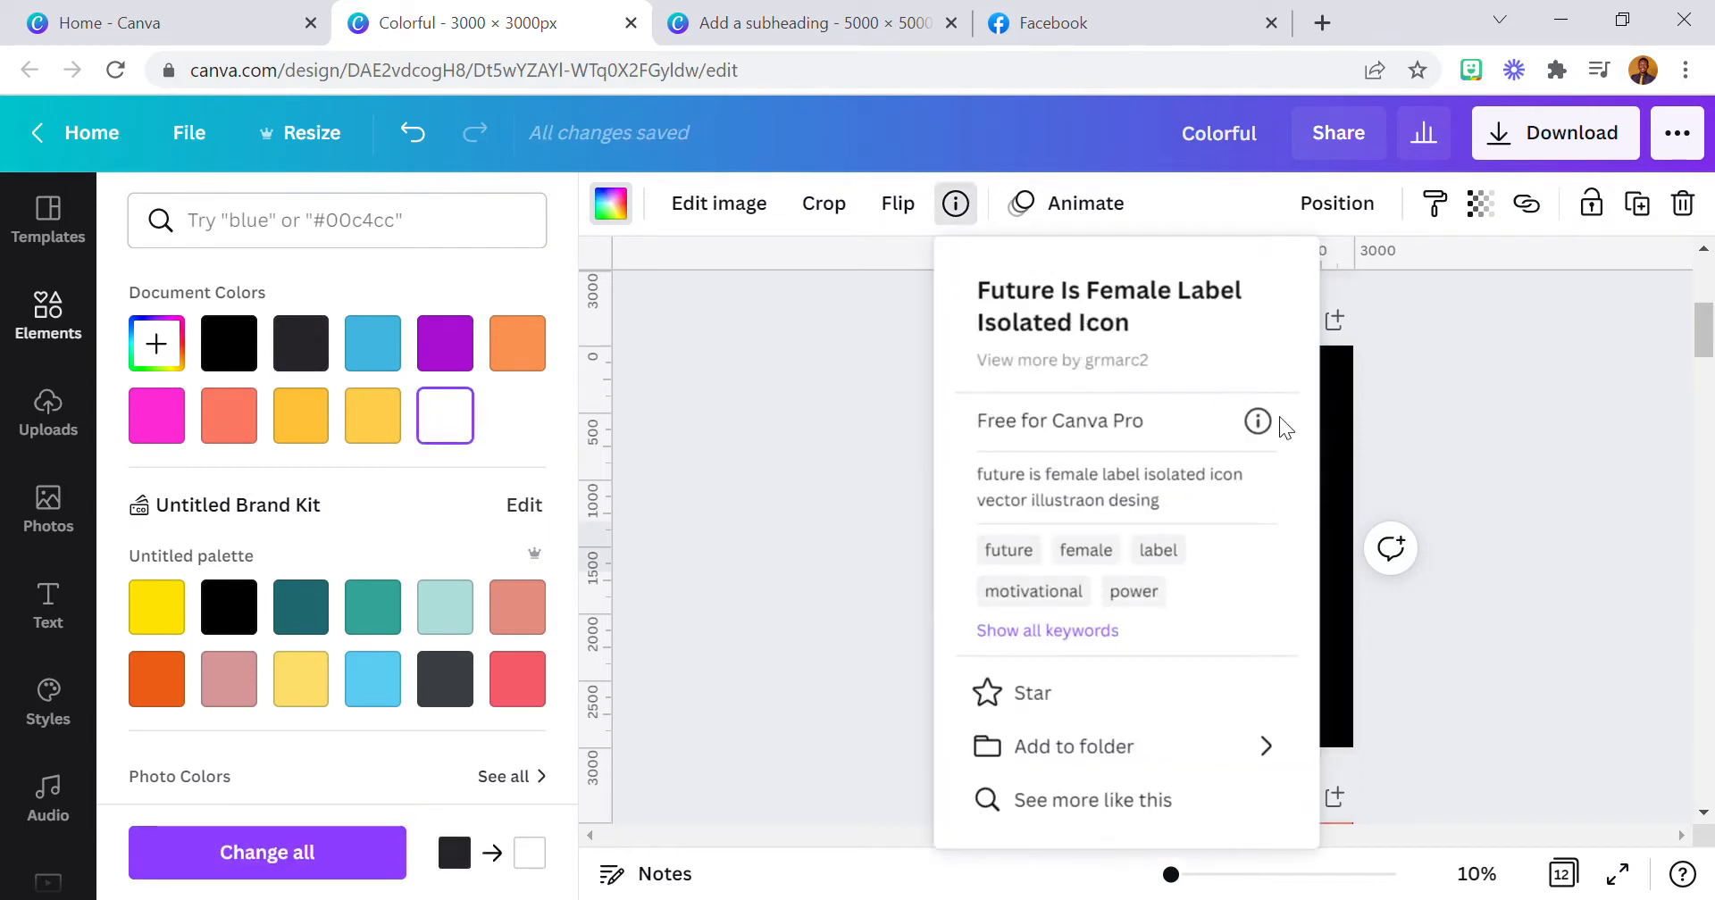
click(1331, 552)
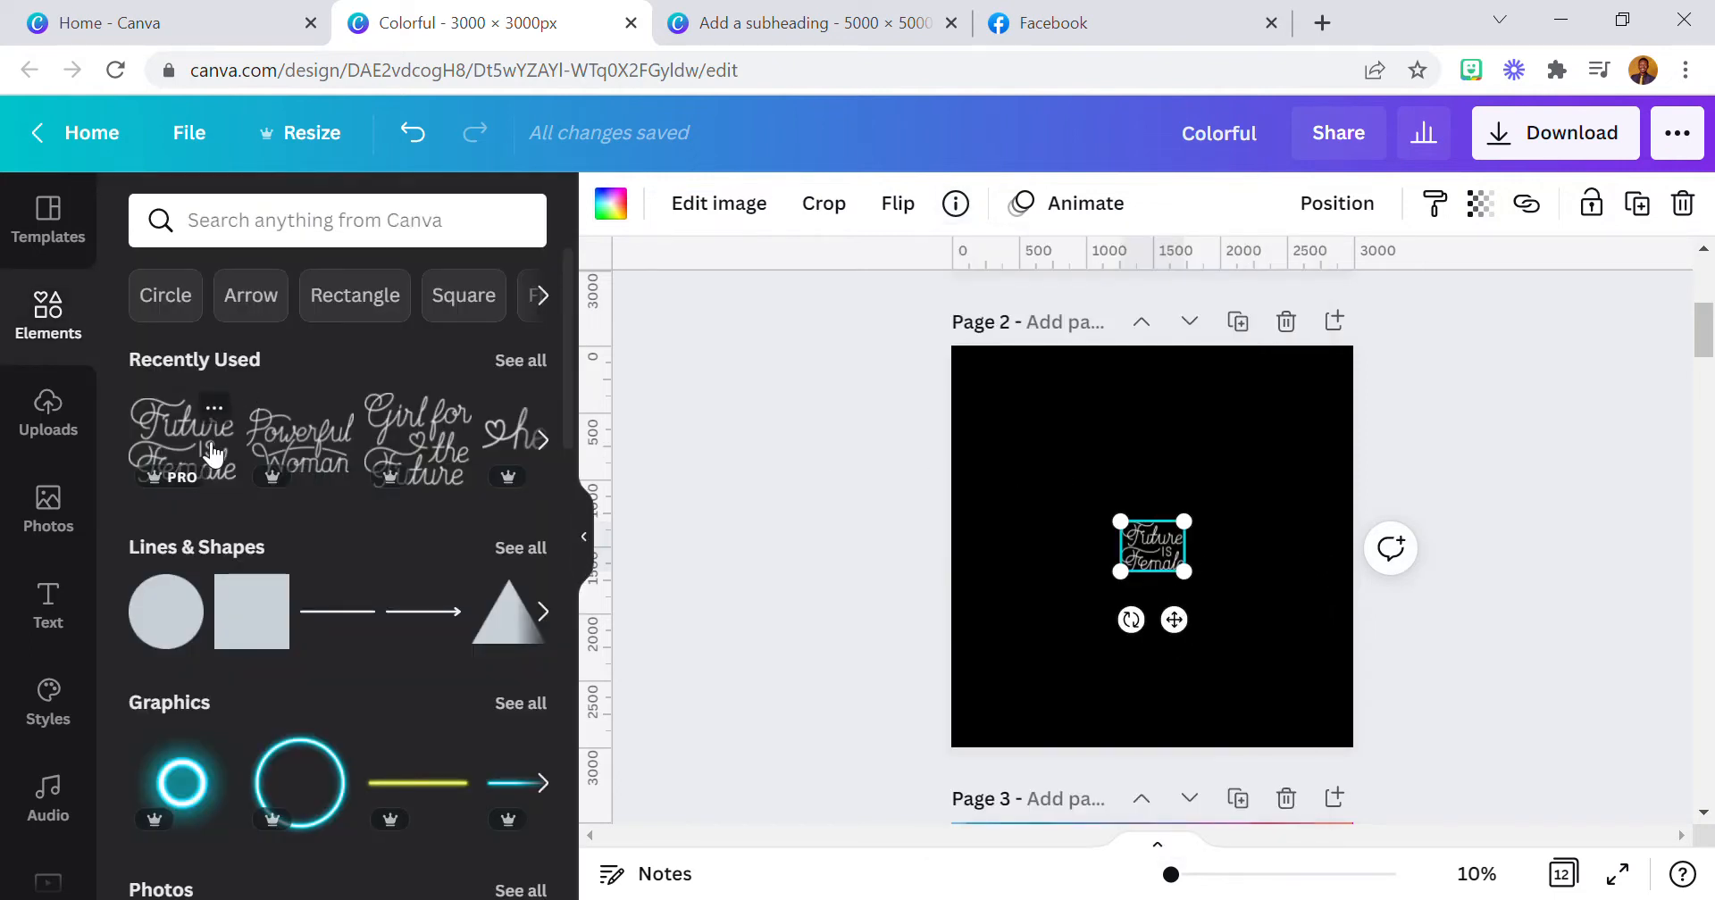
click(287, 439)
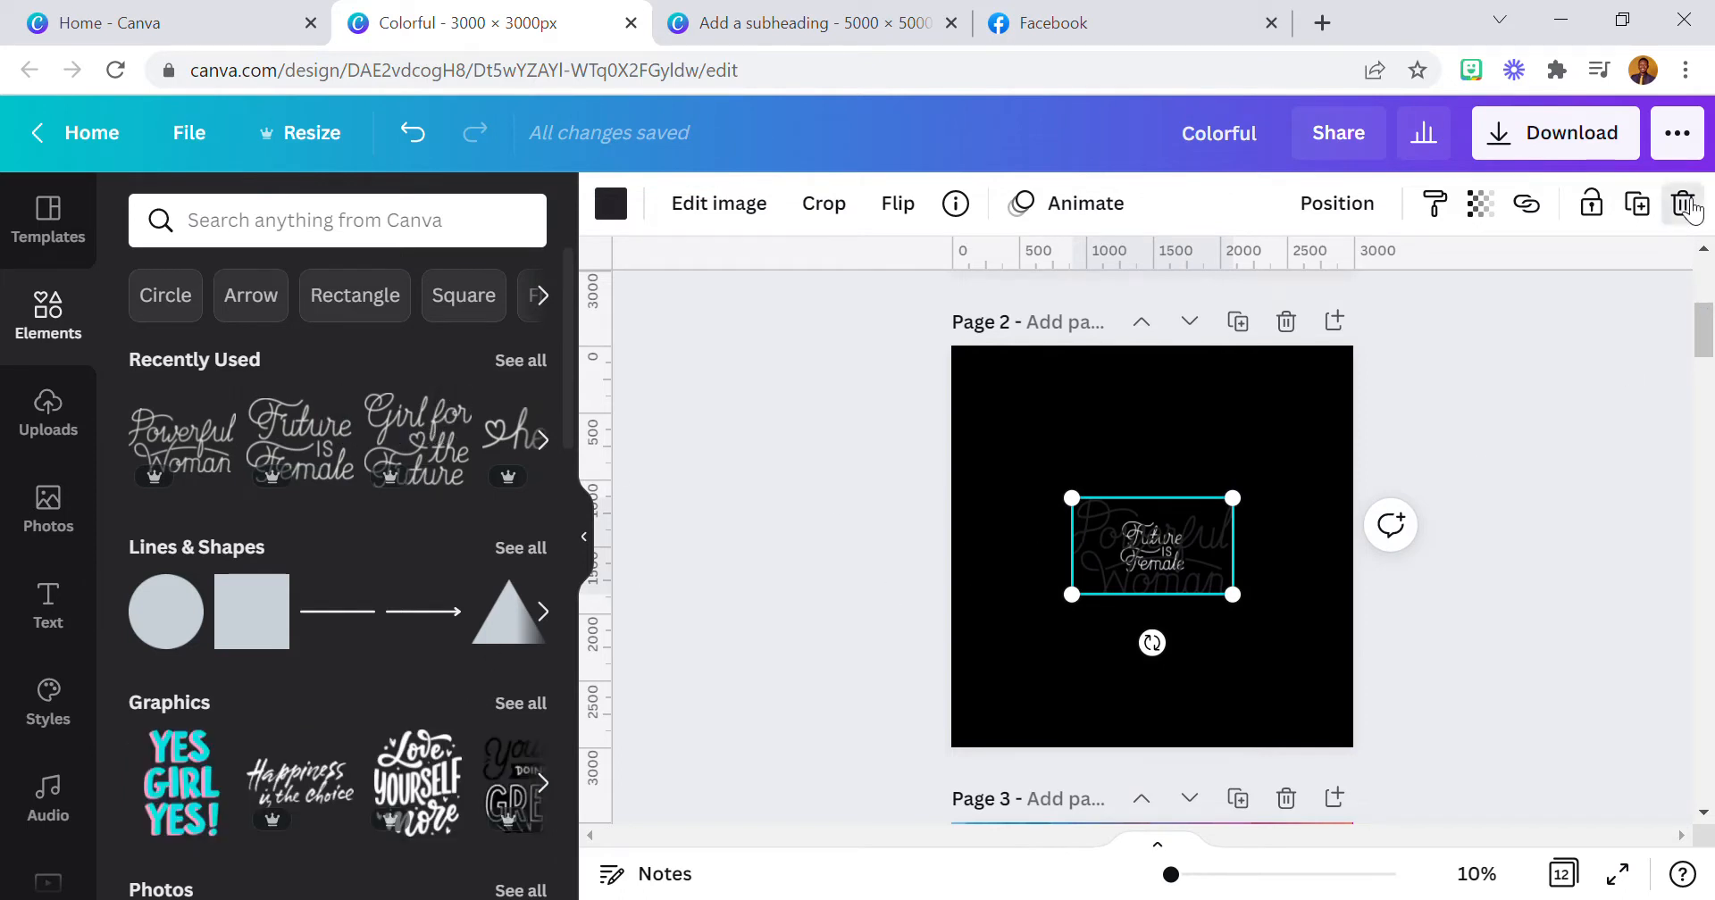
click(1683, 203)
- Find graphics for "women supporting women" and place the Women support women lettering in white at the page's upper left, opening its similar recommendations
click(300, 236)
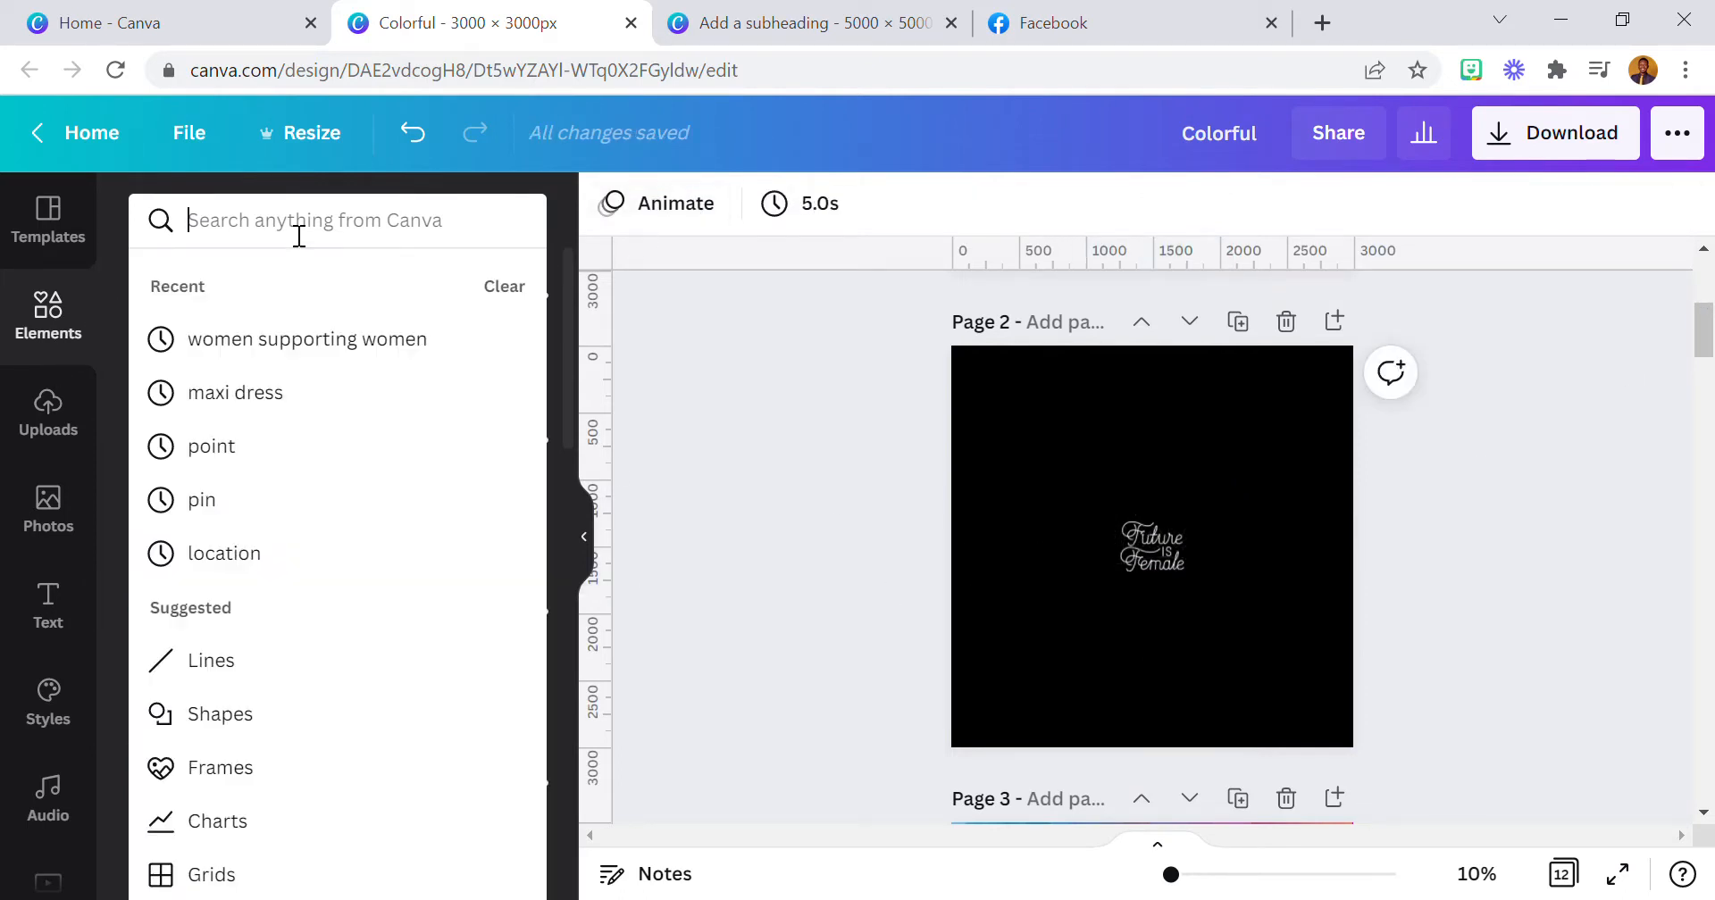
click(304, 343)
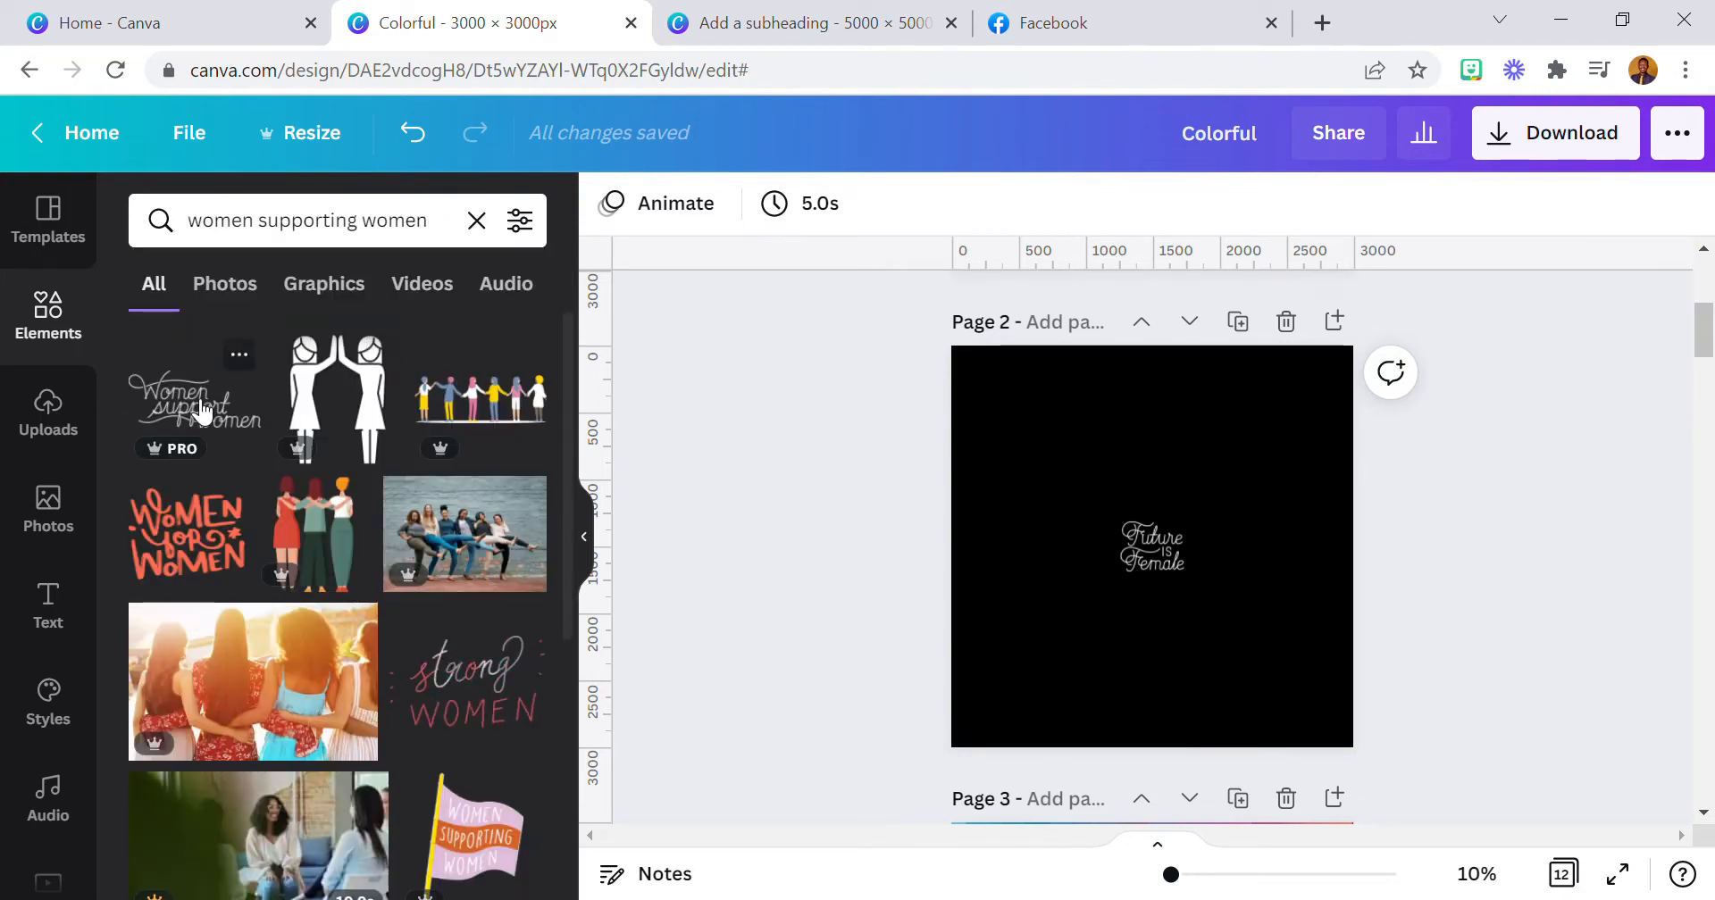
click(202, 413)
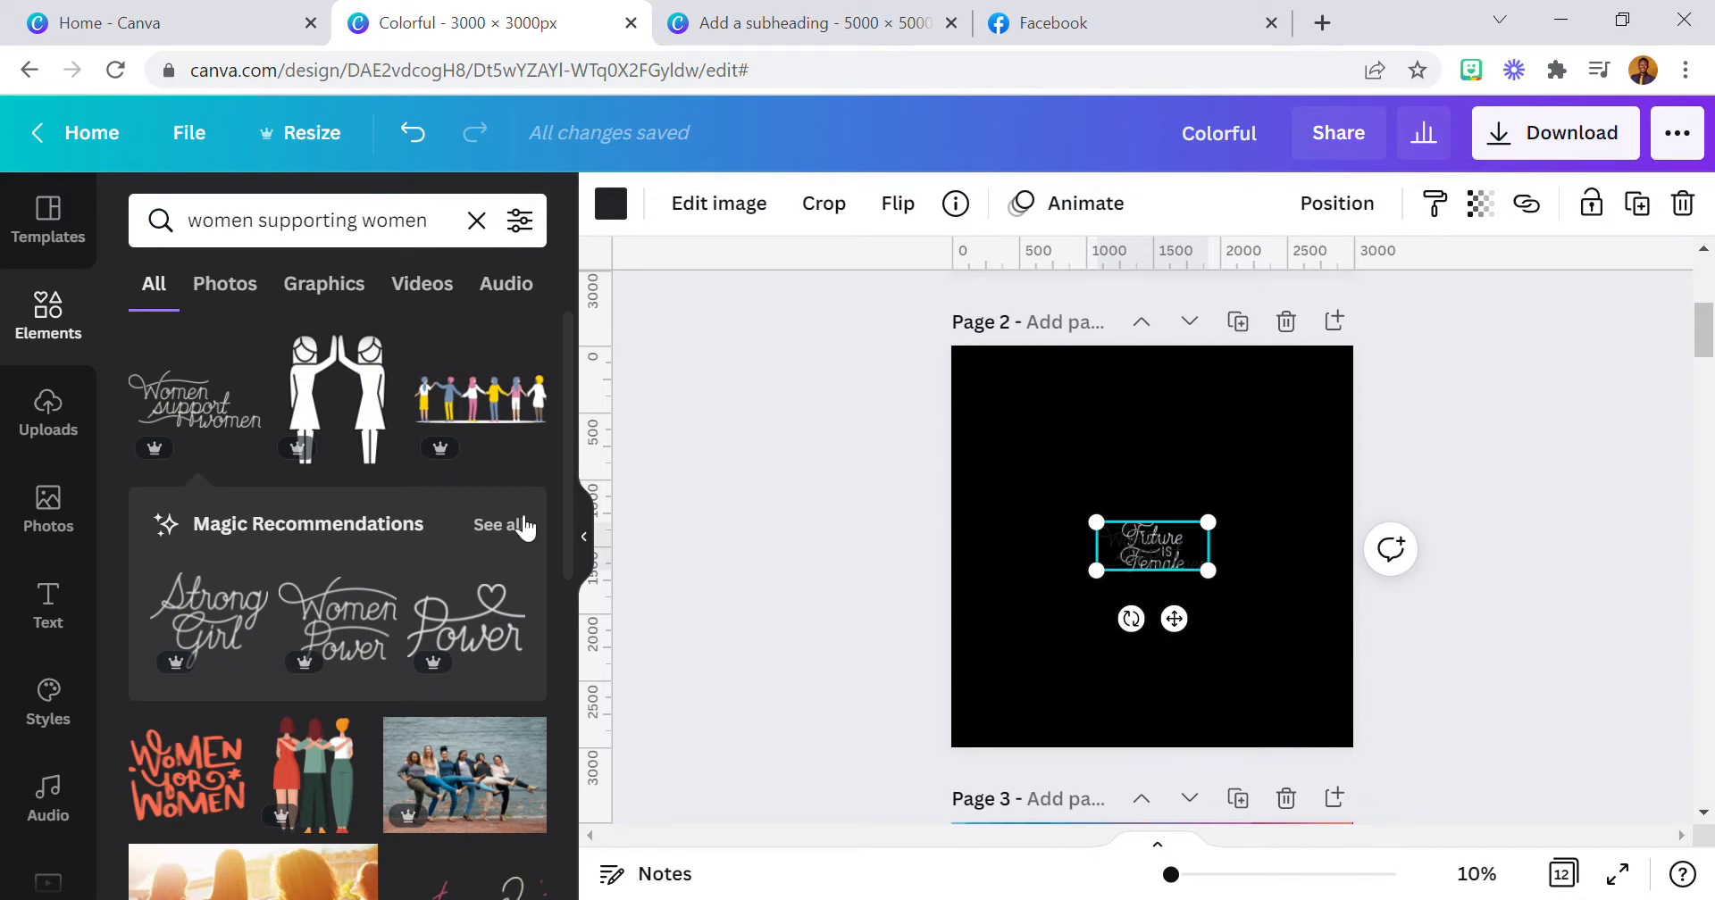
click(525, 527)
click(610, 204)
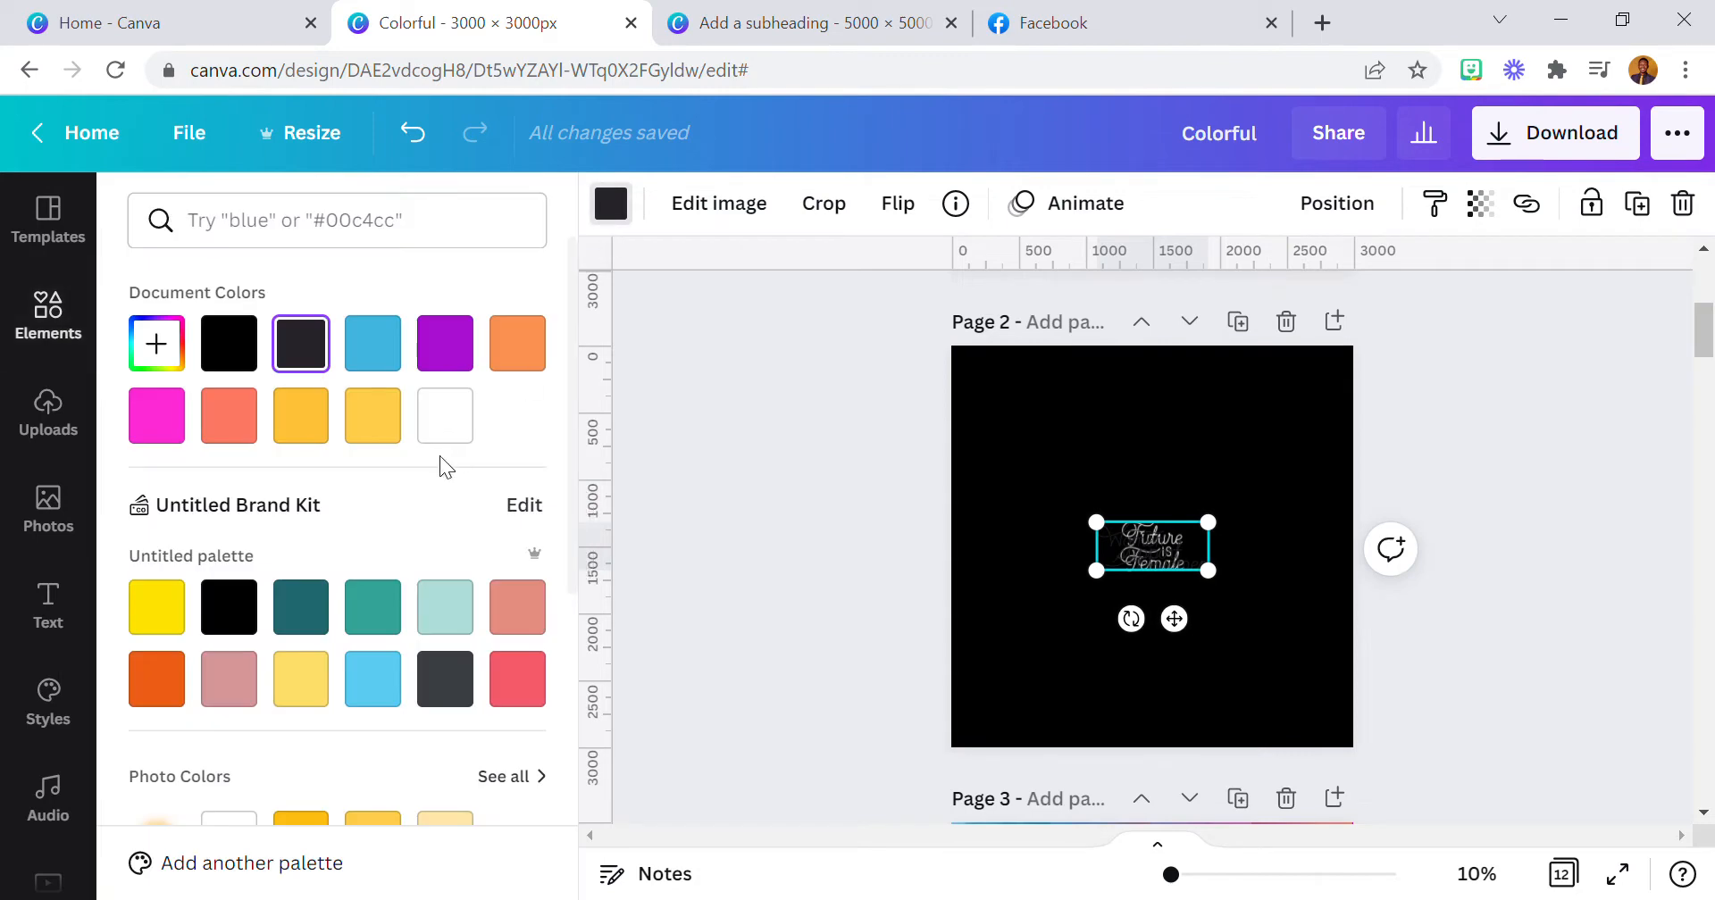
click(444, 416)
drag(1146, 550, 1042, 438)
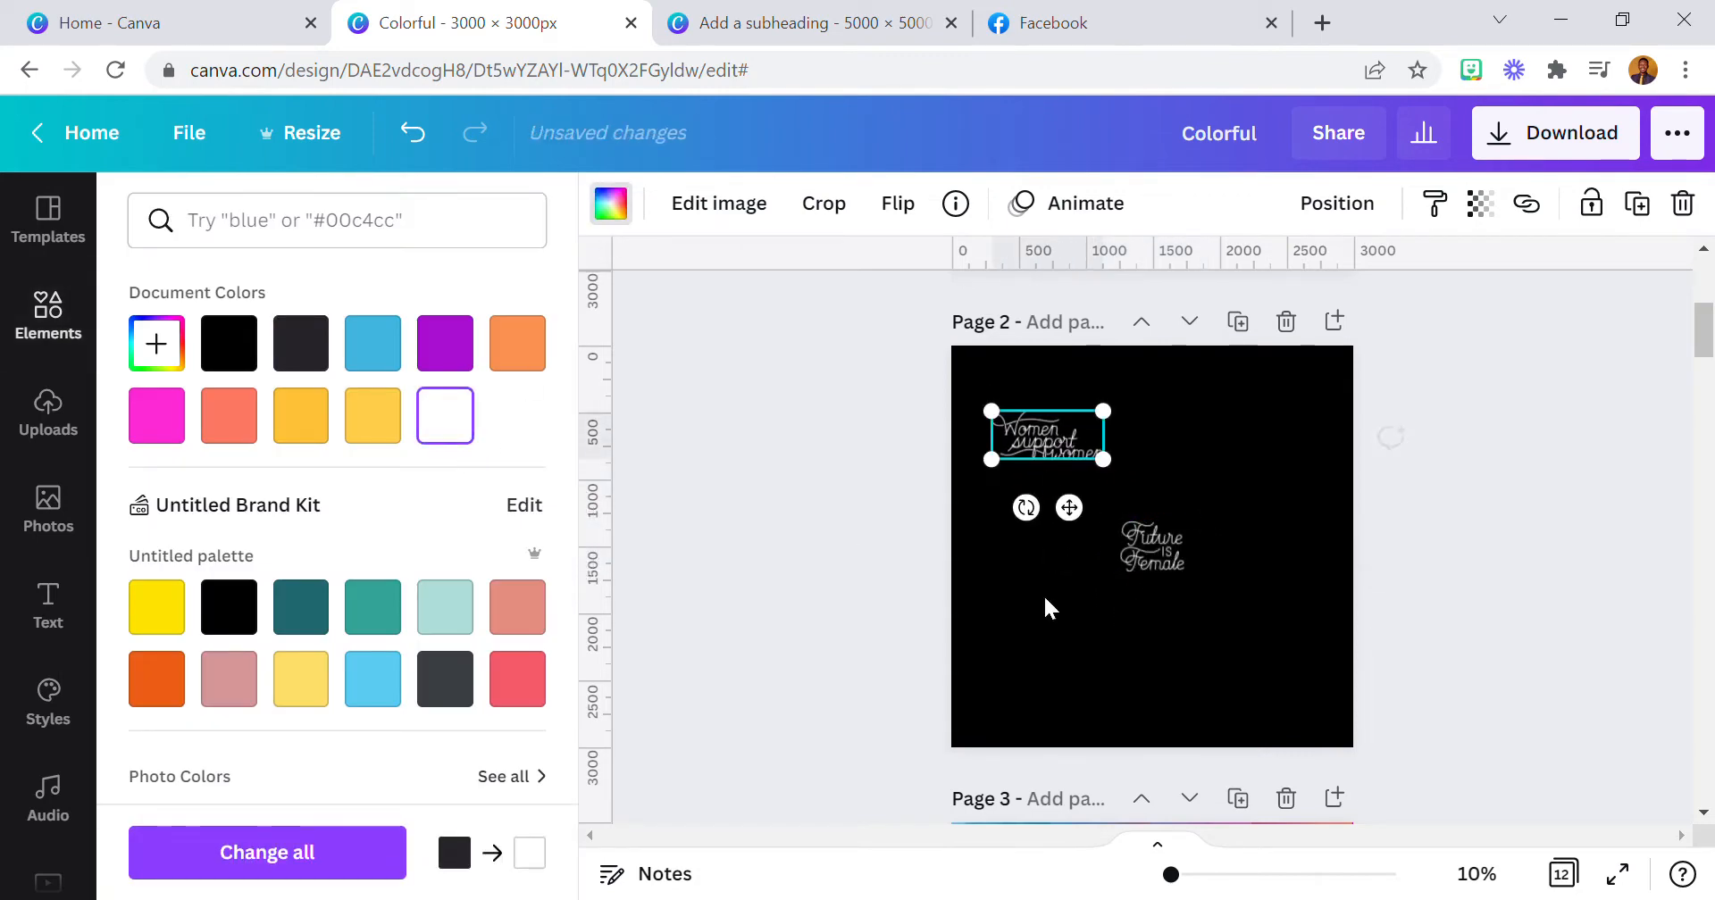
- Add the Empower women lettering, recolour it white and place it at the page's upper right
click(253, 512)
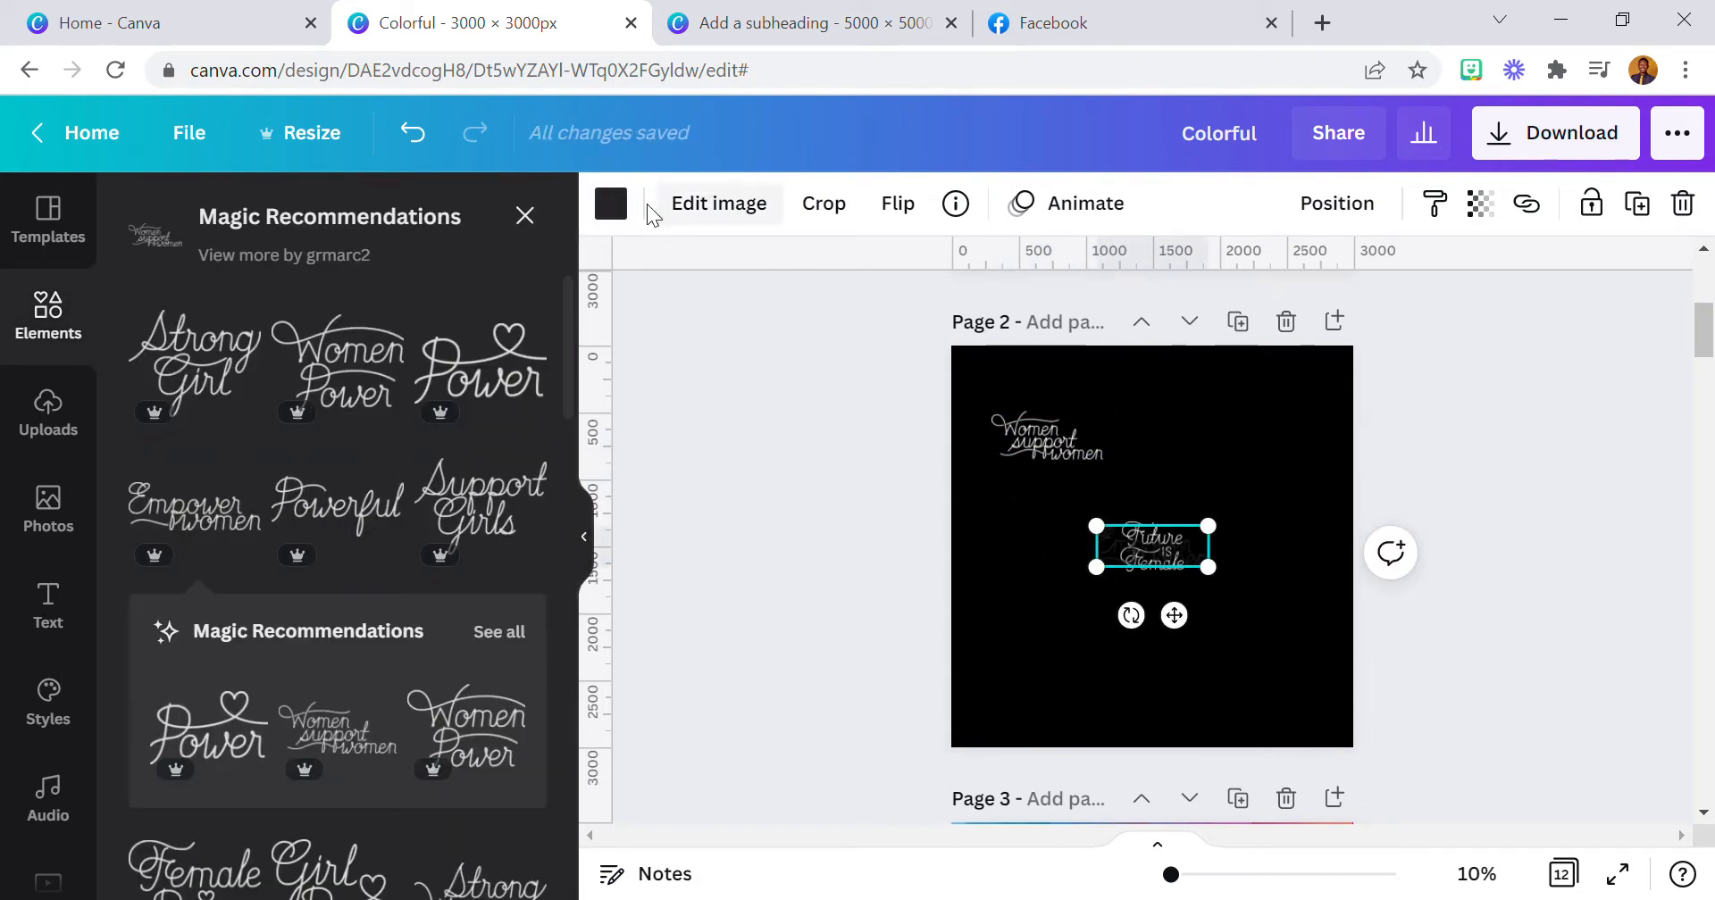
click(611, 204)
click(468, 425)
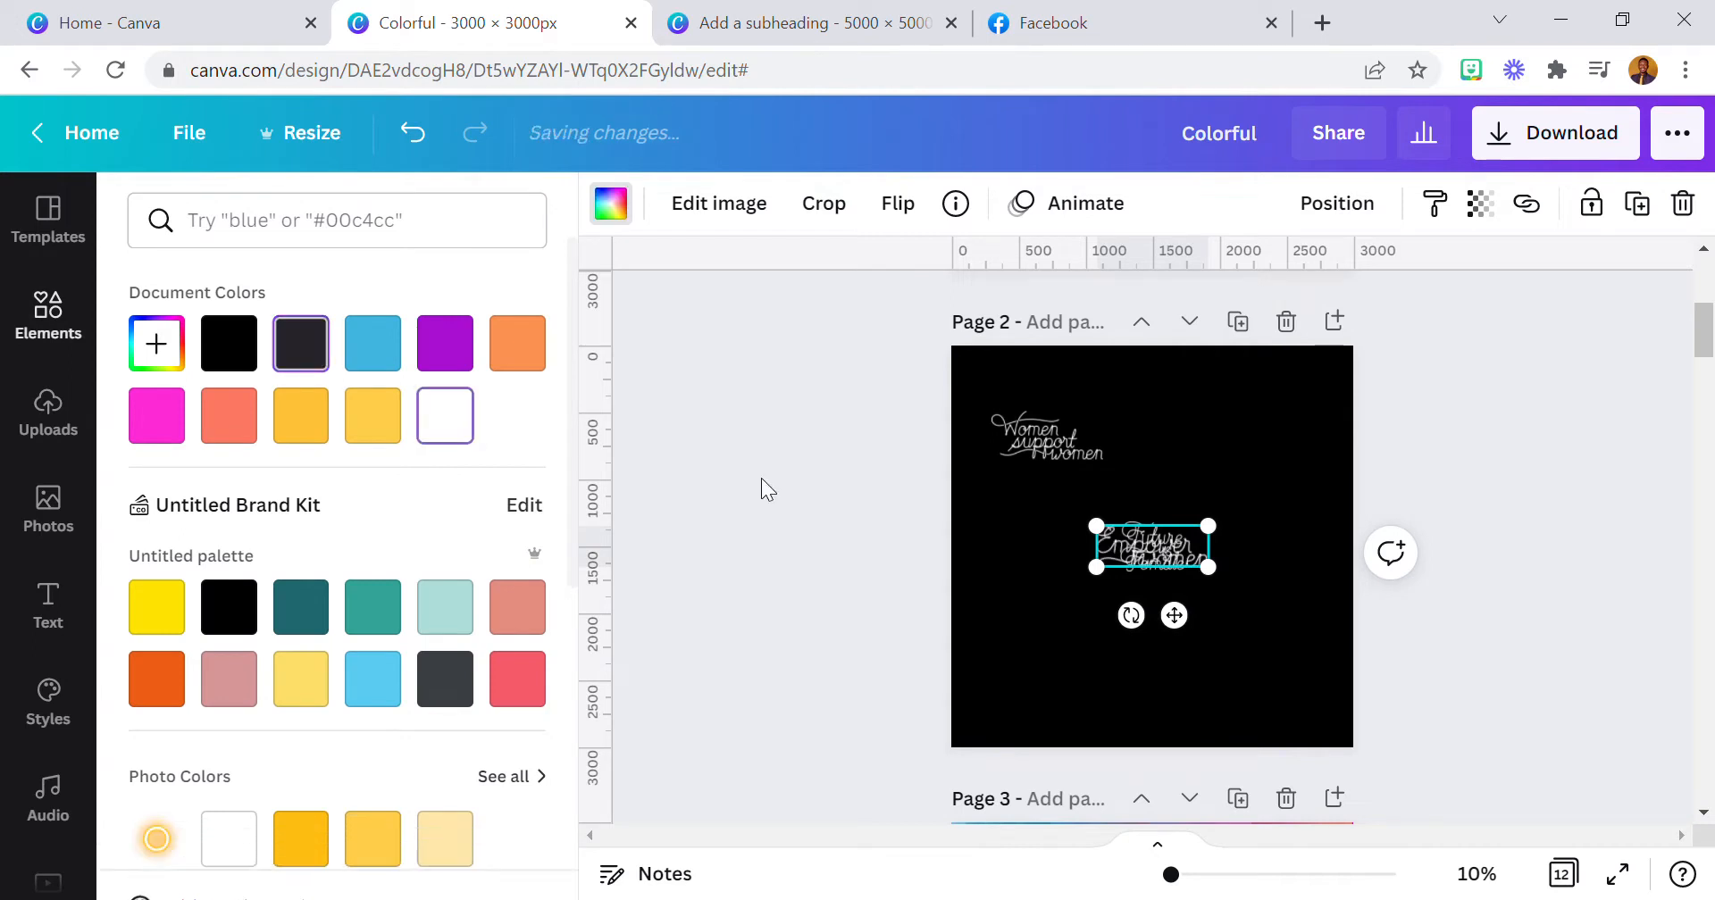
drag(1173, 616, 1261, 480)
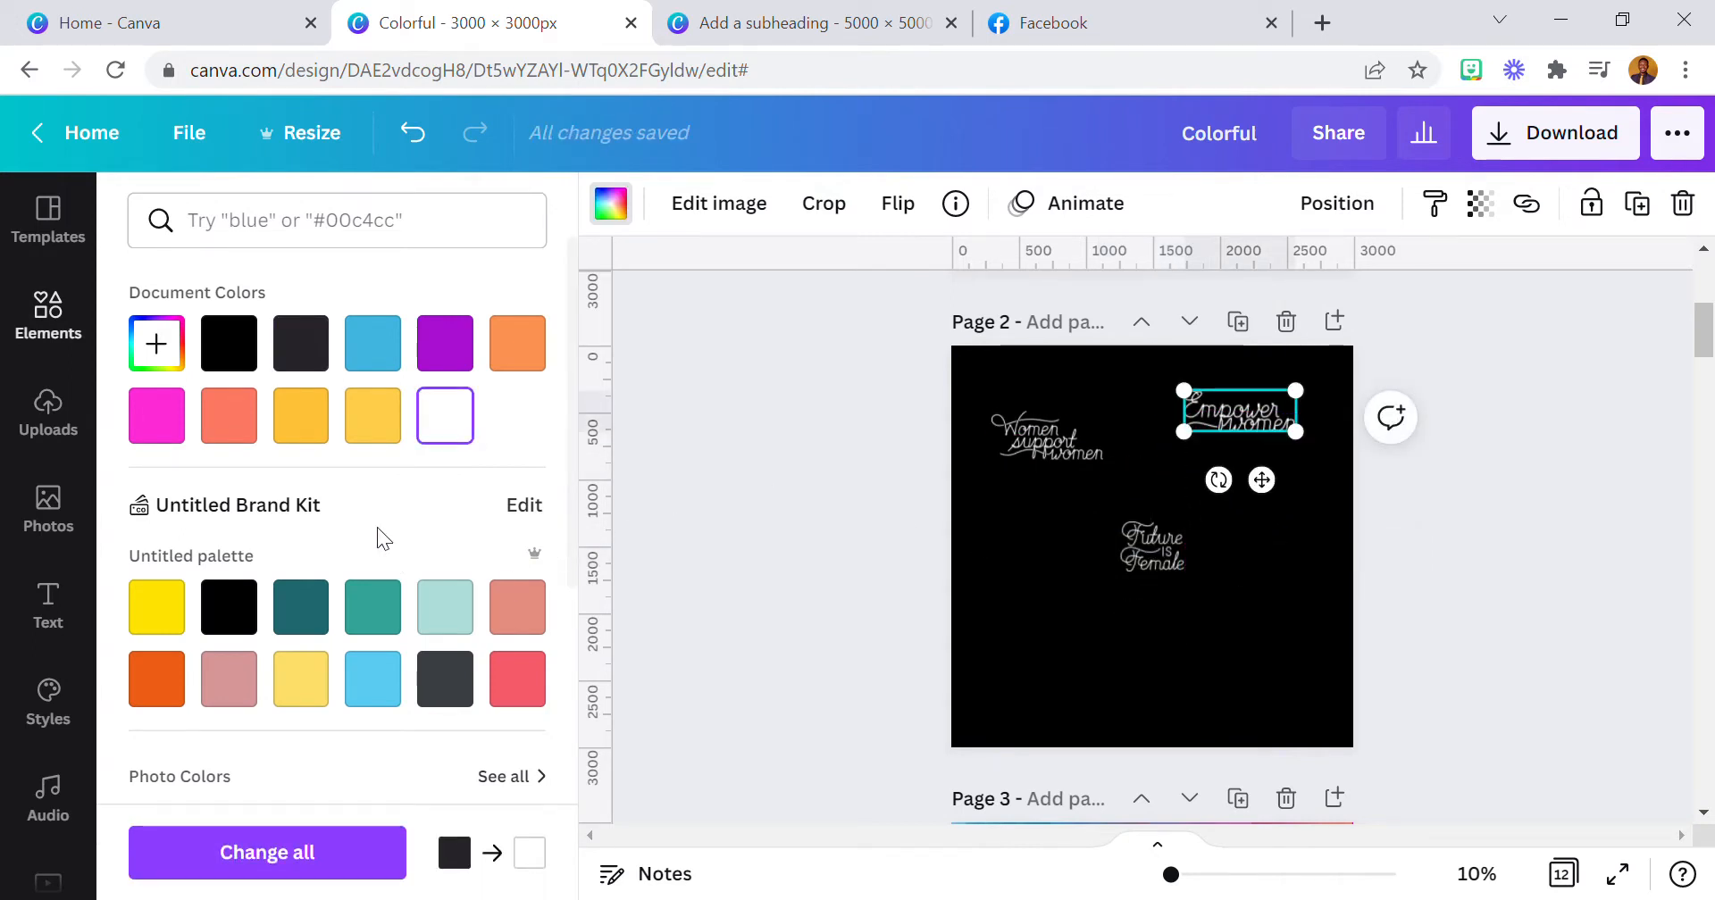
- Add the Powerful lettering at the page's lower left and the Women Power lettering at its lower right
click(877, 584)
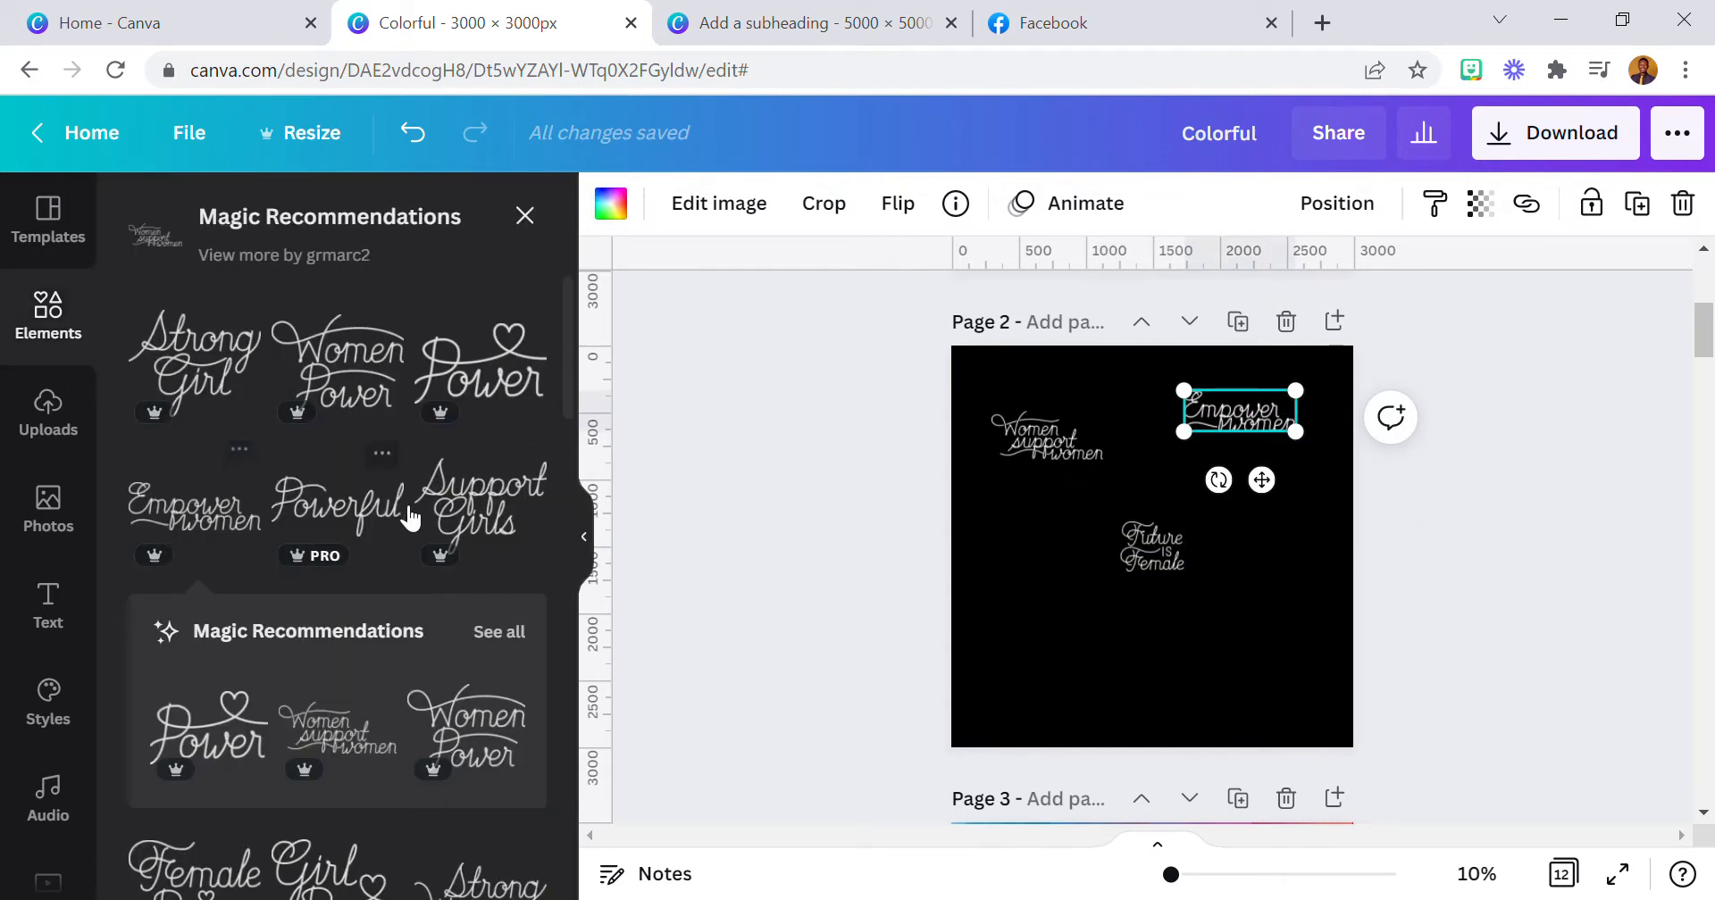
click(1152, 546)
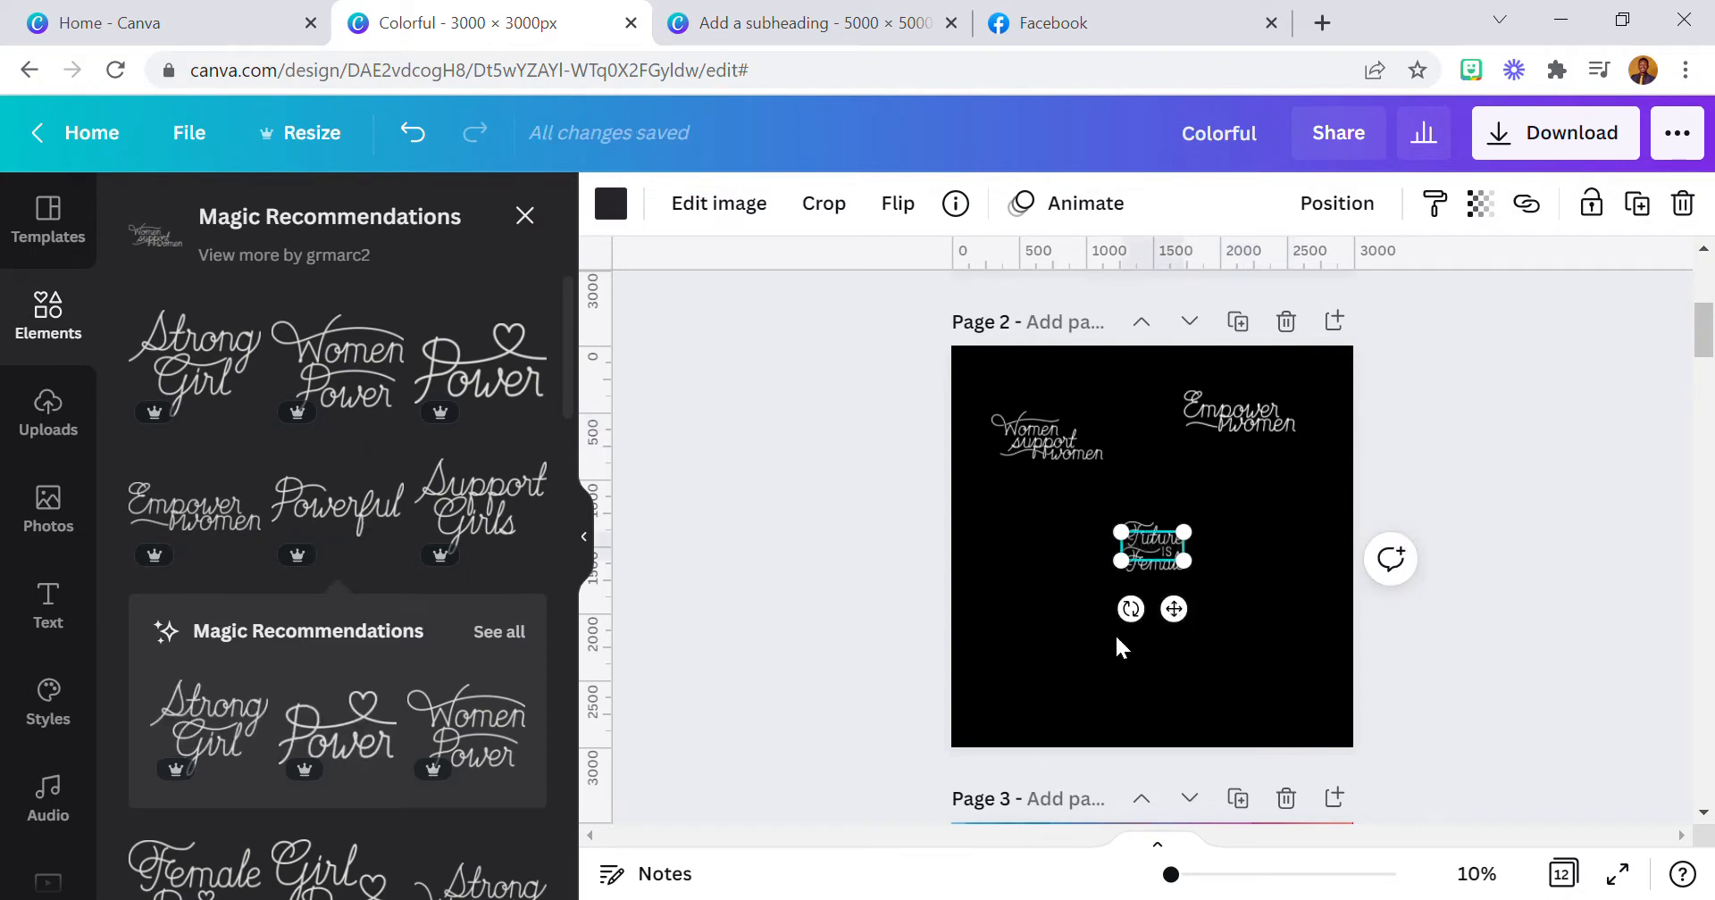
drag(1174, 609, 1038, 665)
click(500, 743)
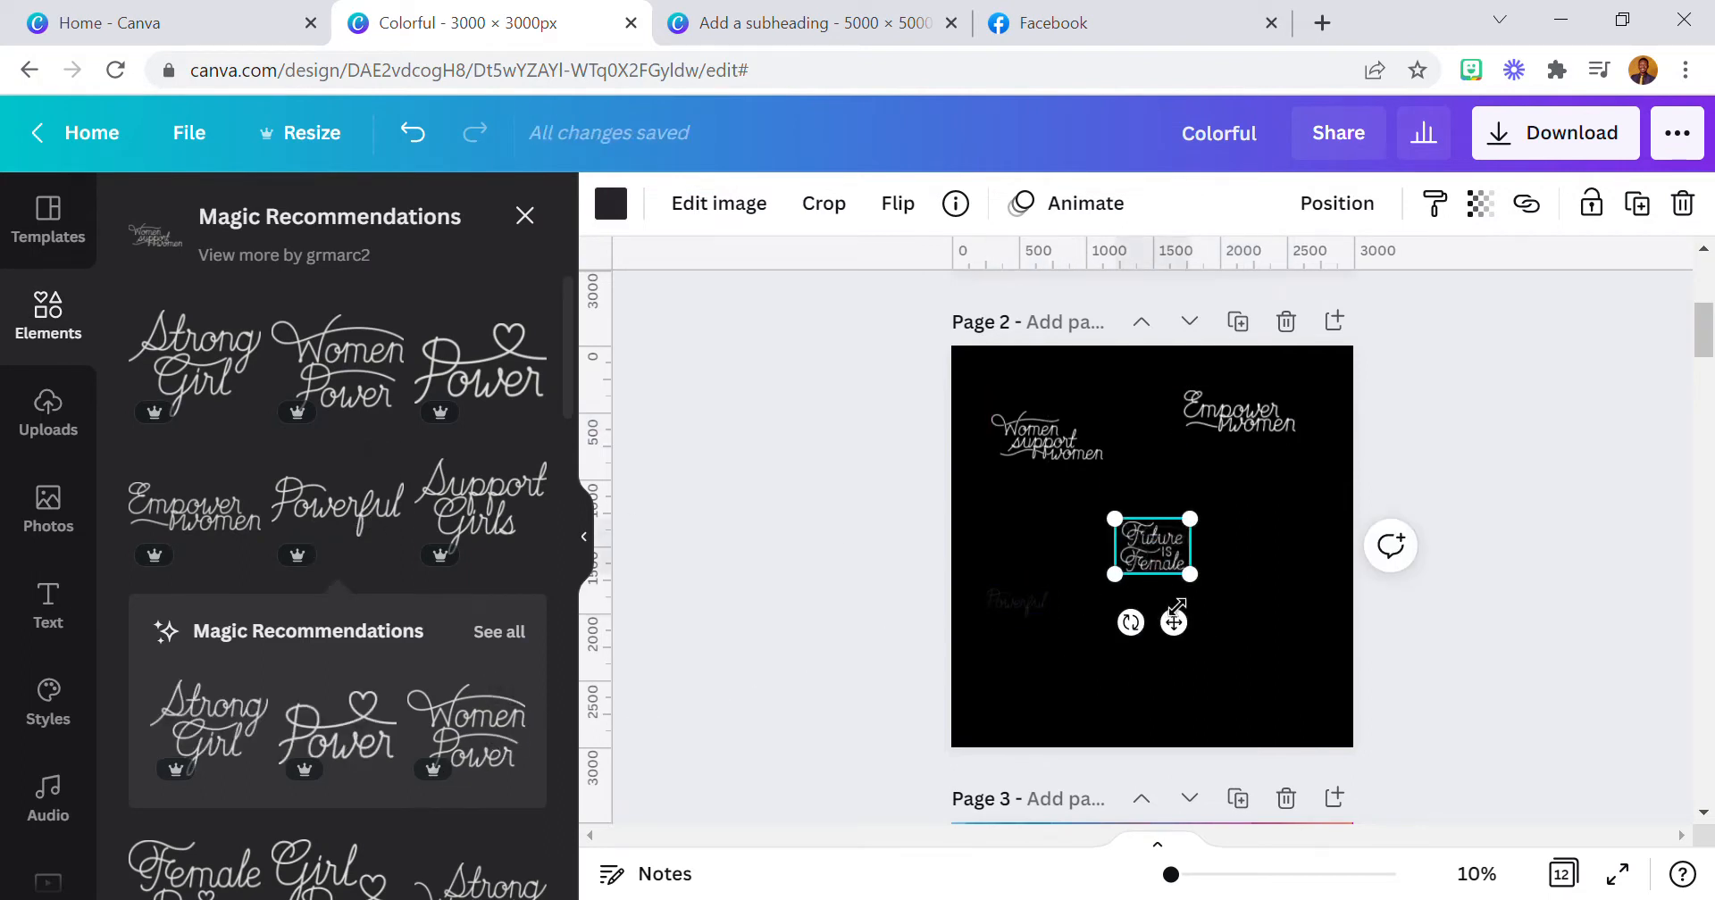
drag(1191, 632, 1272, 698)
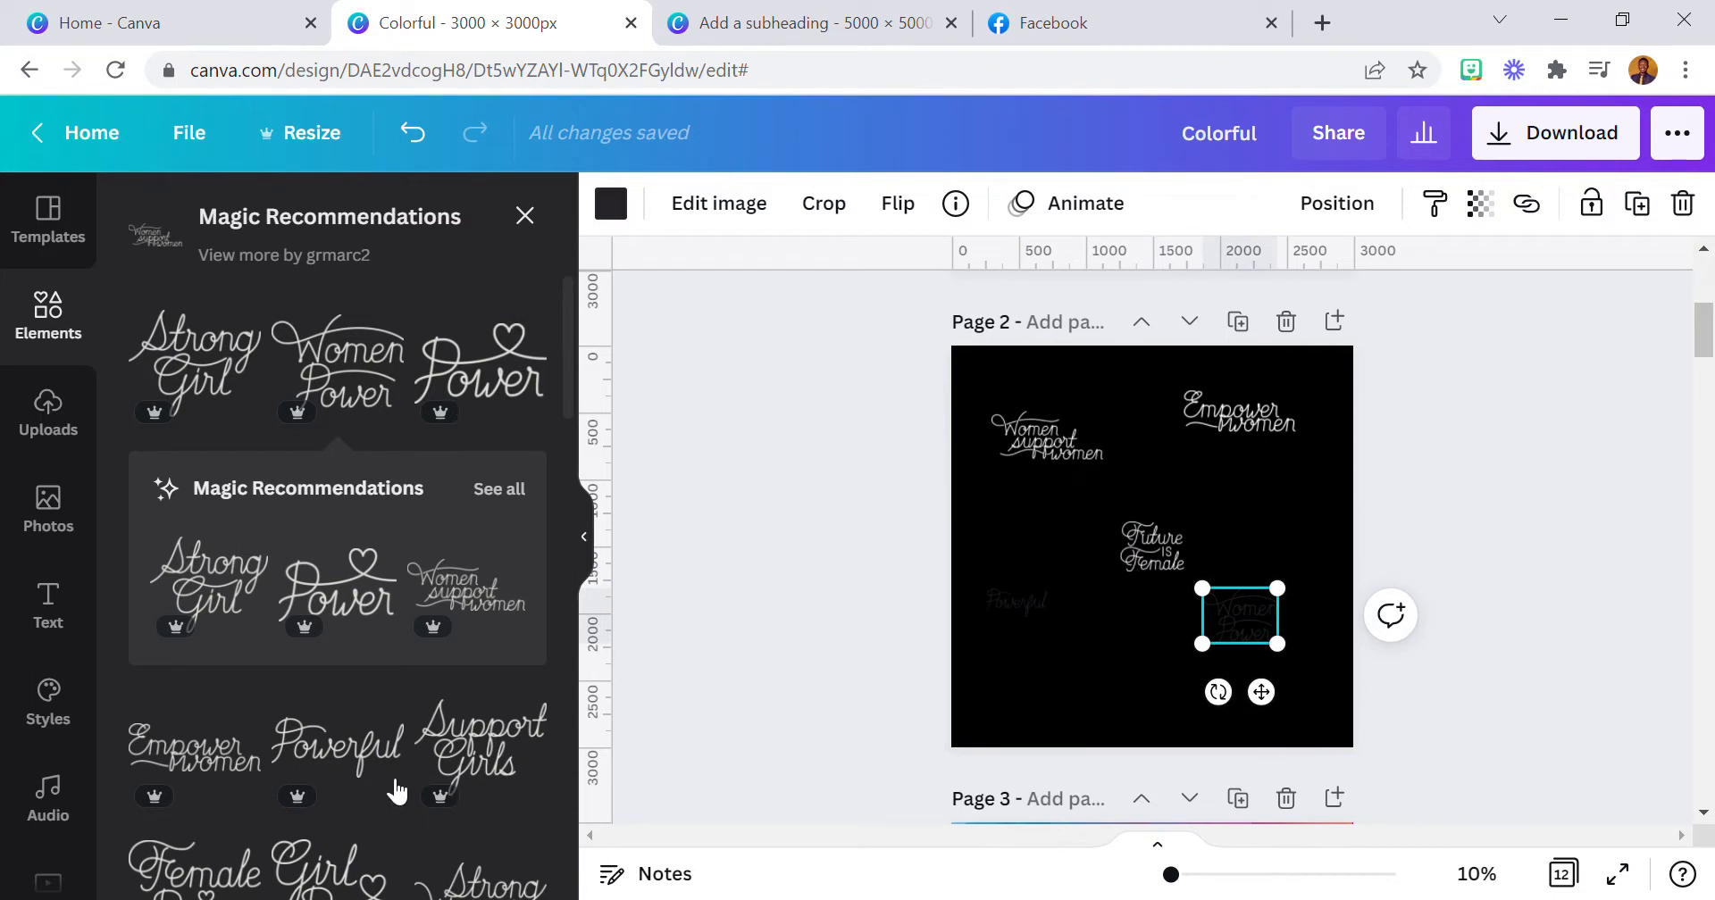
- Add the Female Power lettering below Empower women and the Strong Woman lettering beside Women Power
click(204, 859)
drag(1181, 636, 1310, 582)
click(486, 656)
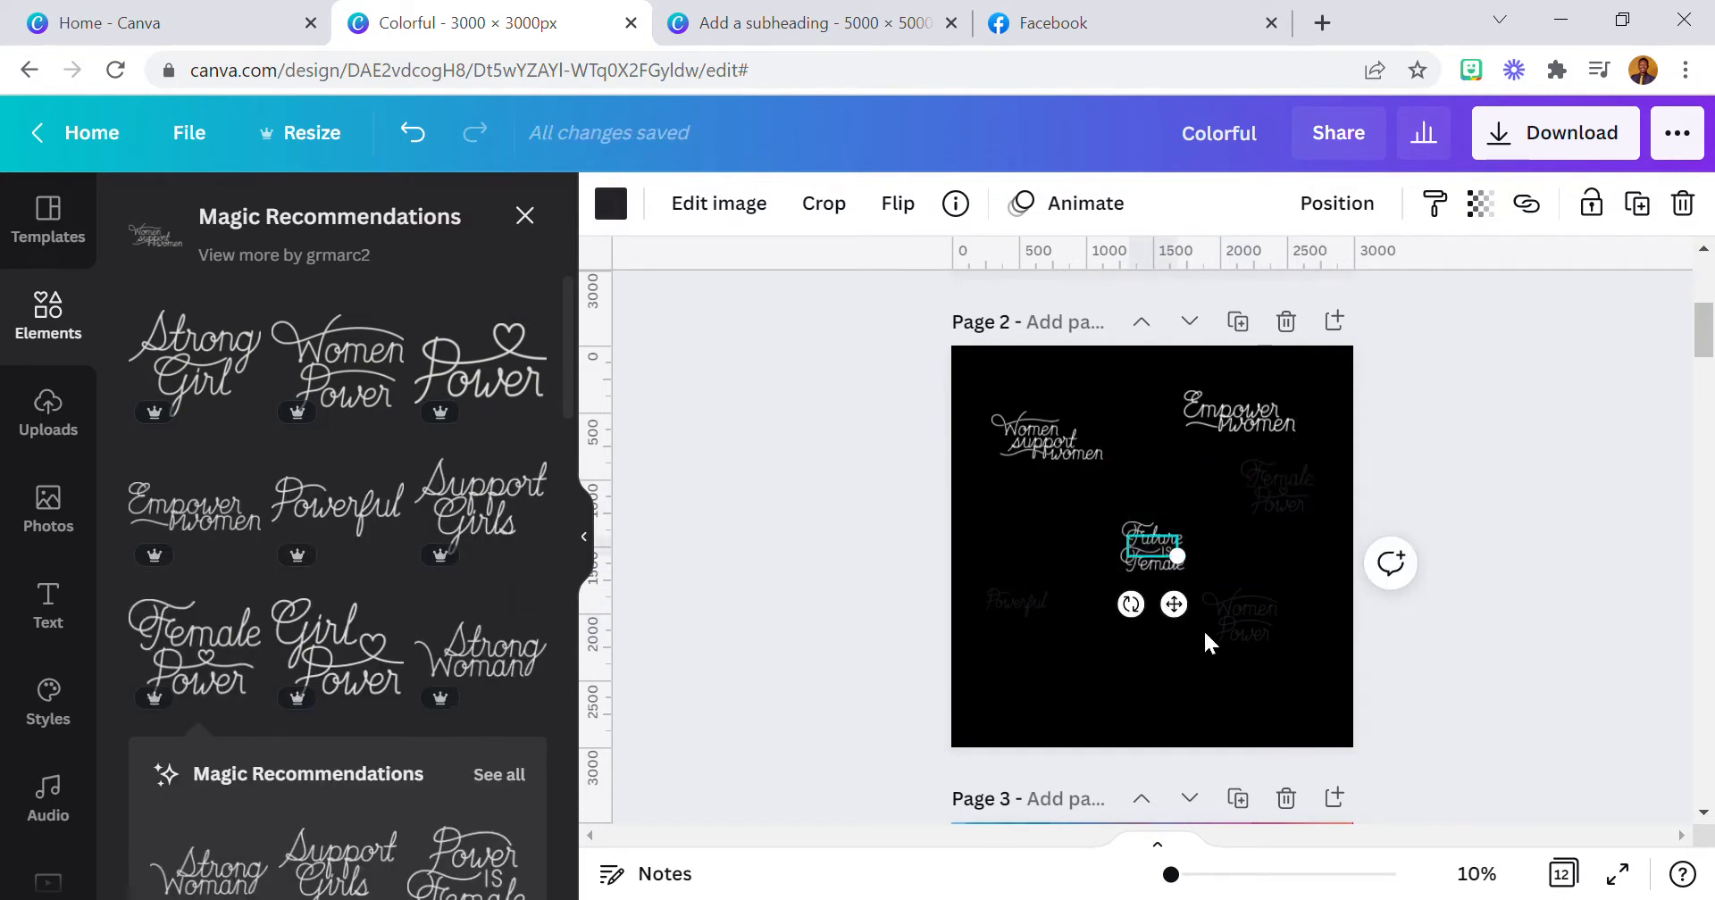
drag(1190, 702, 1191, 702)
- Add the Support Girls lettering, shrink it and place it near the page's right edge below Female Power
scroll(486, 661, down, 3)
click(483, 614)
drag(1073, 492, 1152, 560)
drag(1224, 663, 1289, 667)
drag(1217, 613, 1278, 626)
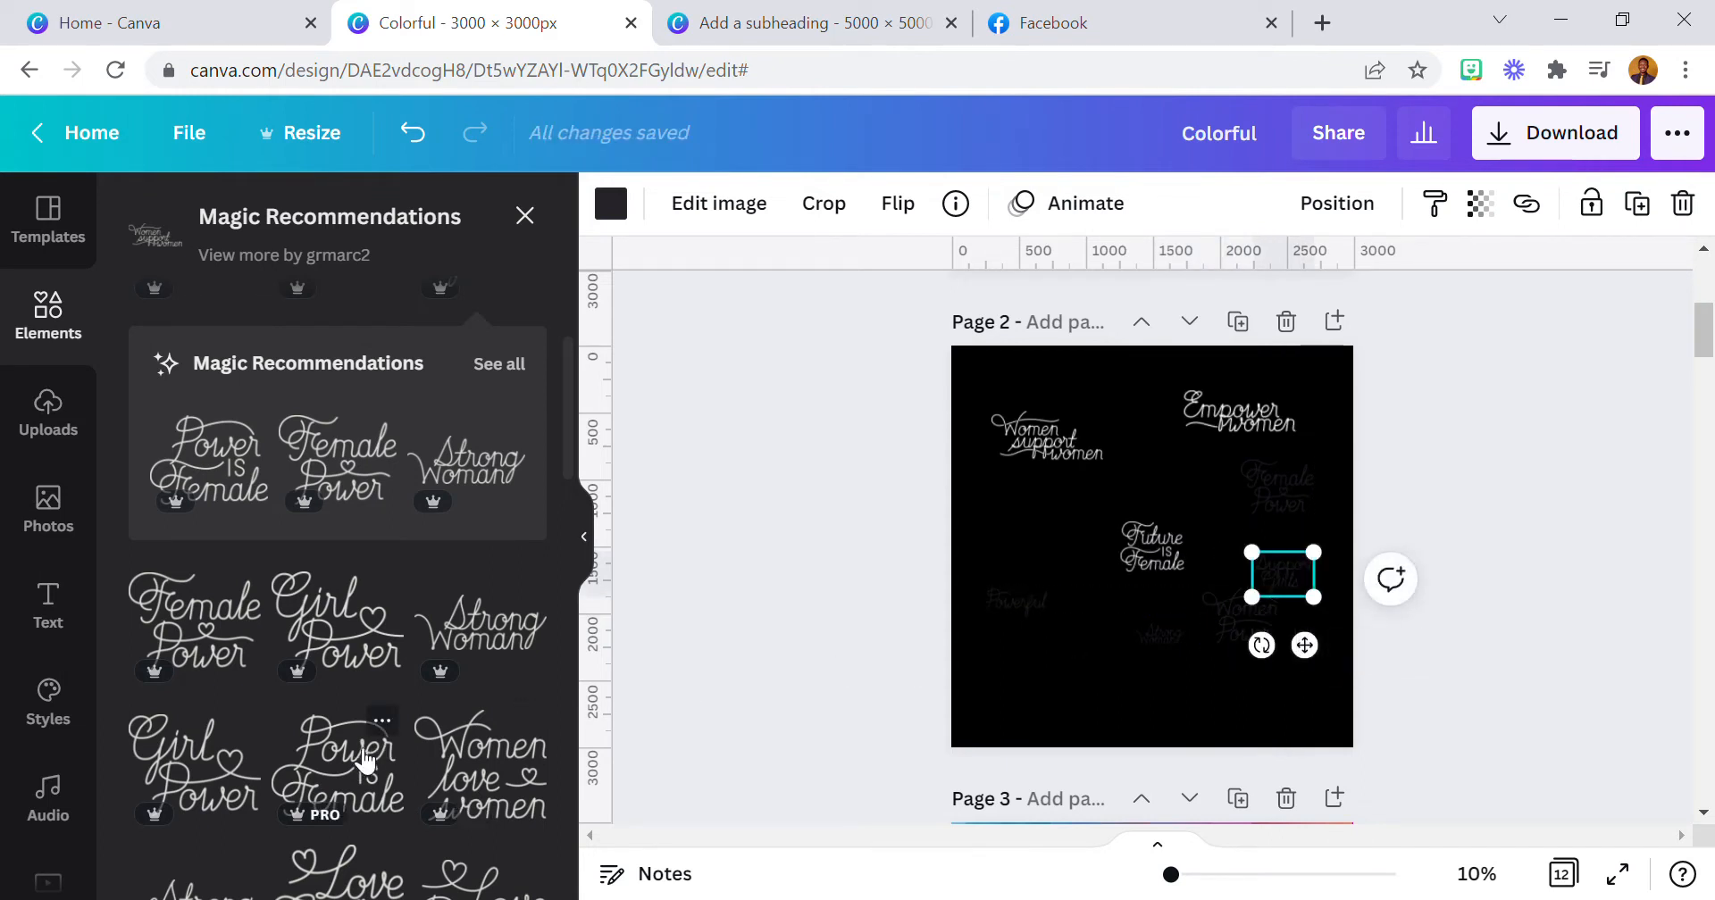
- Add Power is Female beside Female Power, and a reduced Women help women lettering near the page's lower-right corner
click(359, 765)
drag(1175, 631, 1247, 527)
scroll(411, 670, down, 3)
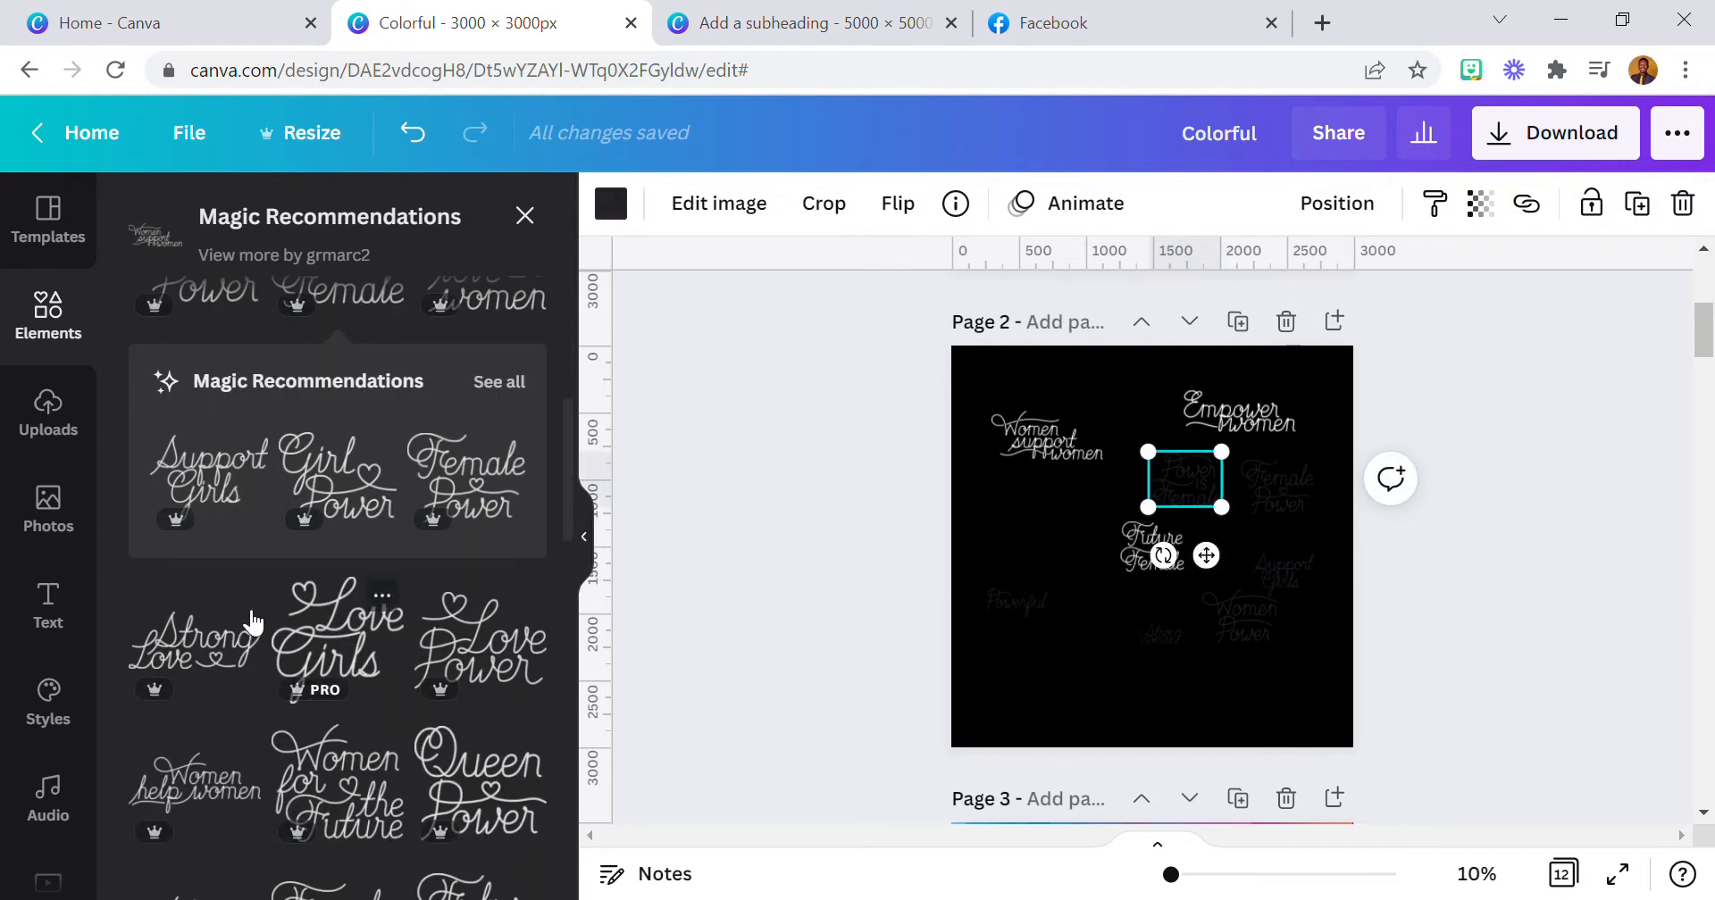
click(198, 775)
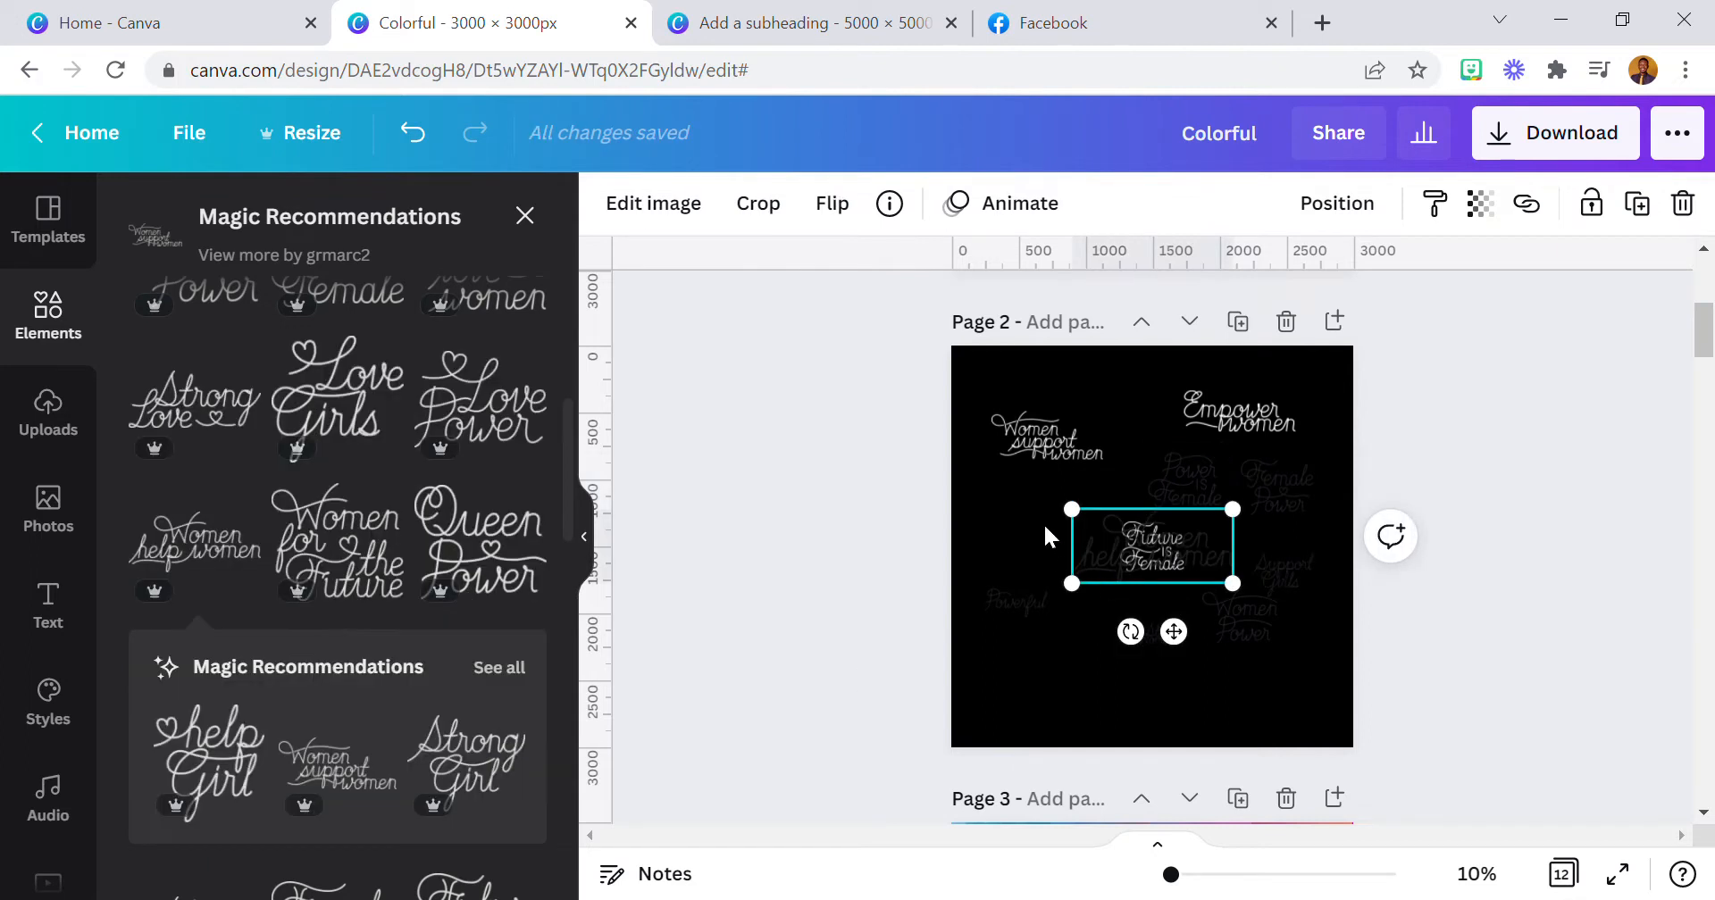
drag(1072, 509, 1120, 531)
drag(1220, 654, 1295, 767)
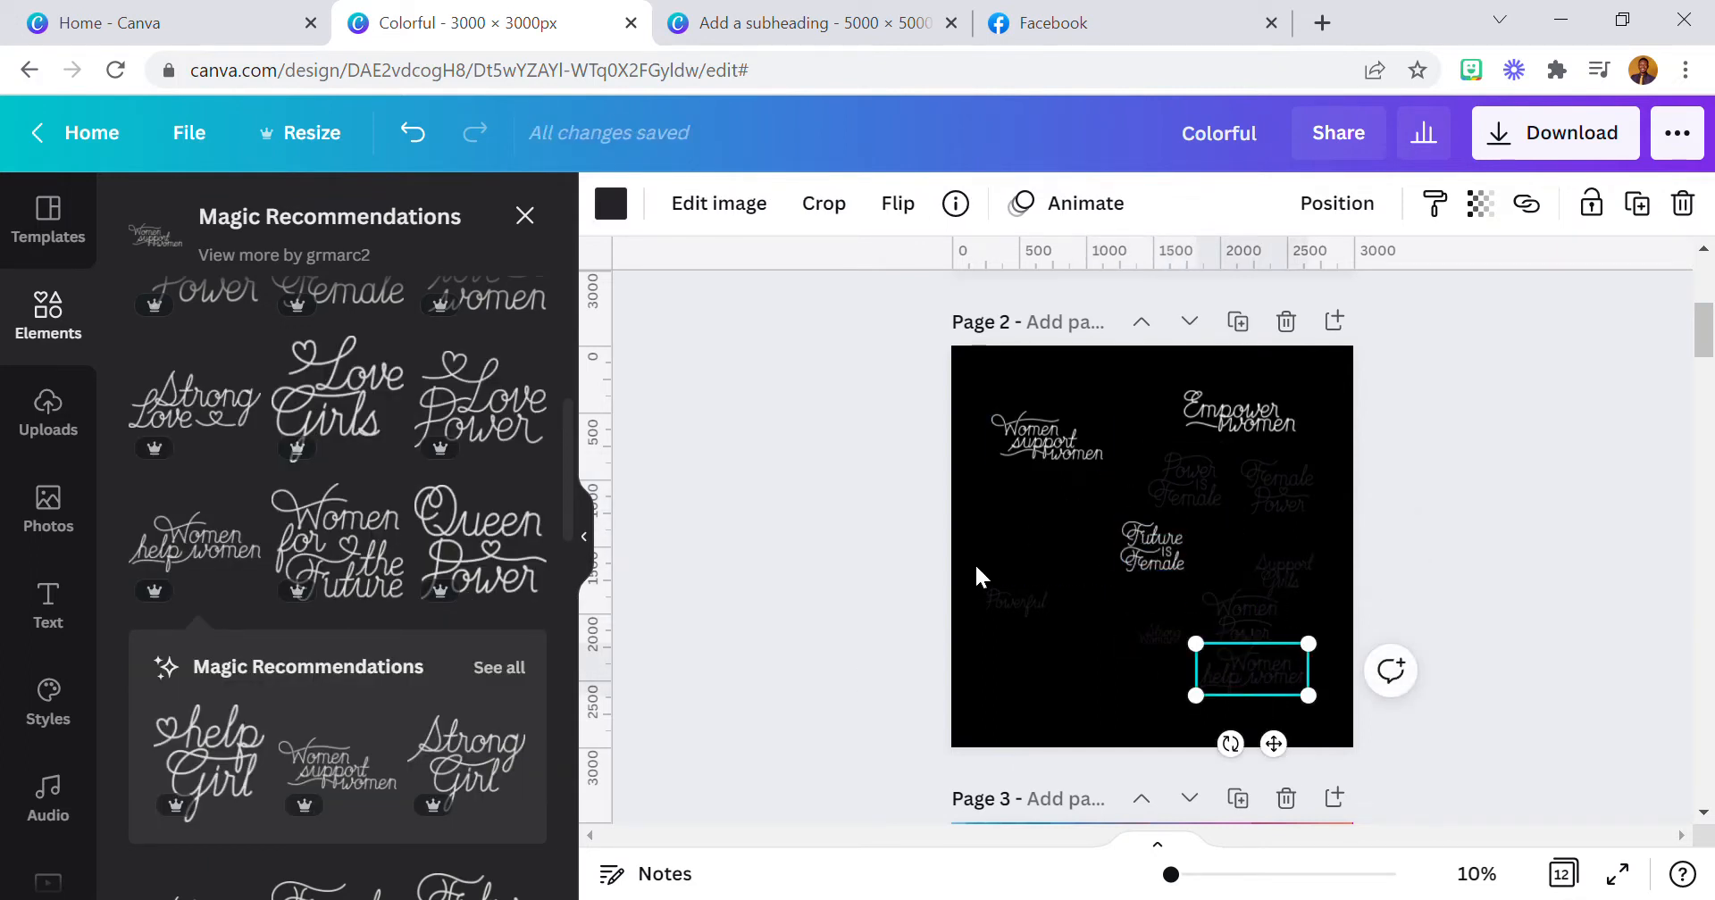
- Recolour the Powerful, Strong Woman and Women Power letterings white
click(1027, 610)
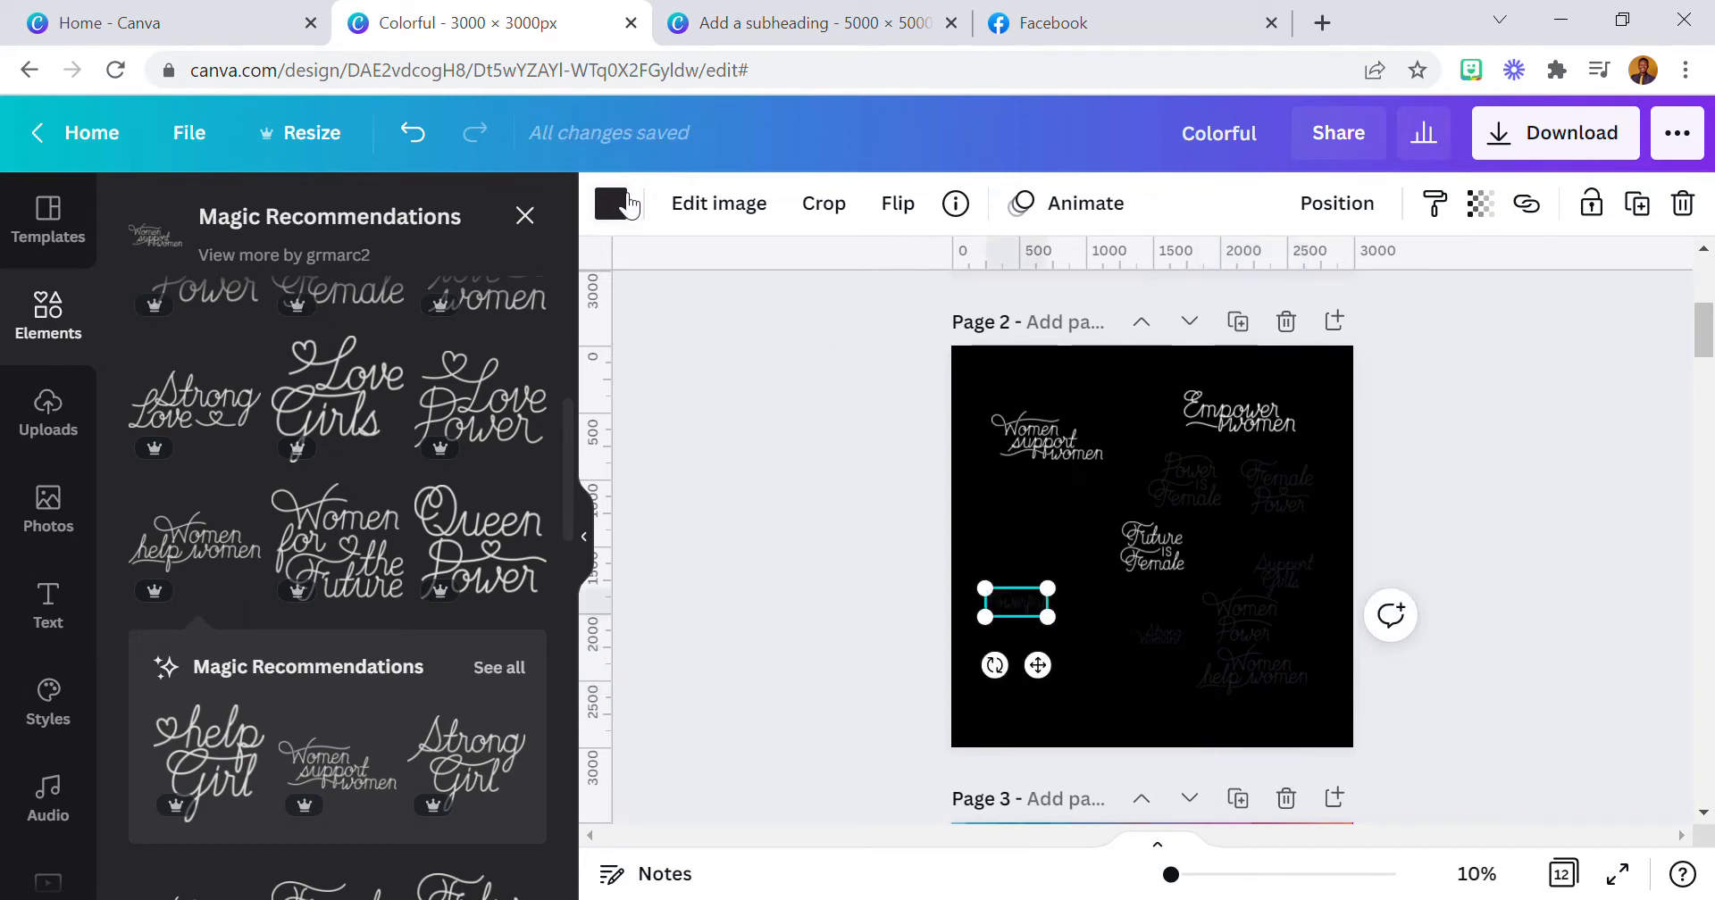
click(615, 206)
click(442, 434)
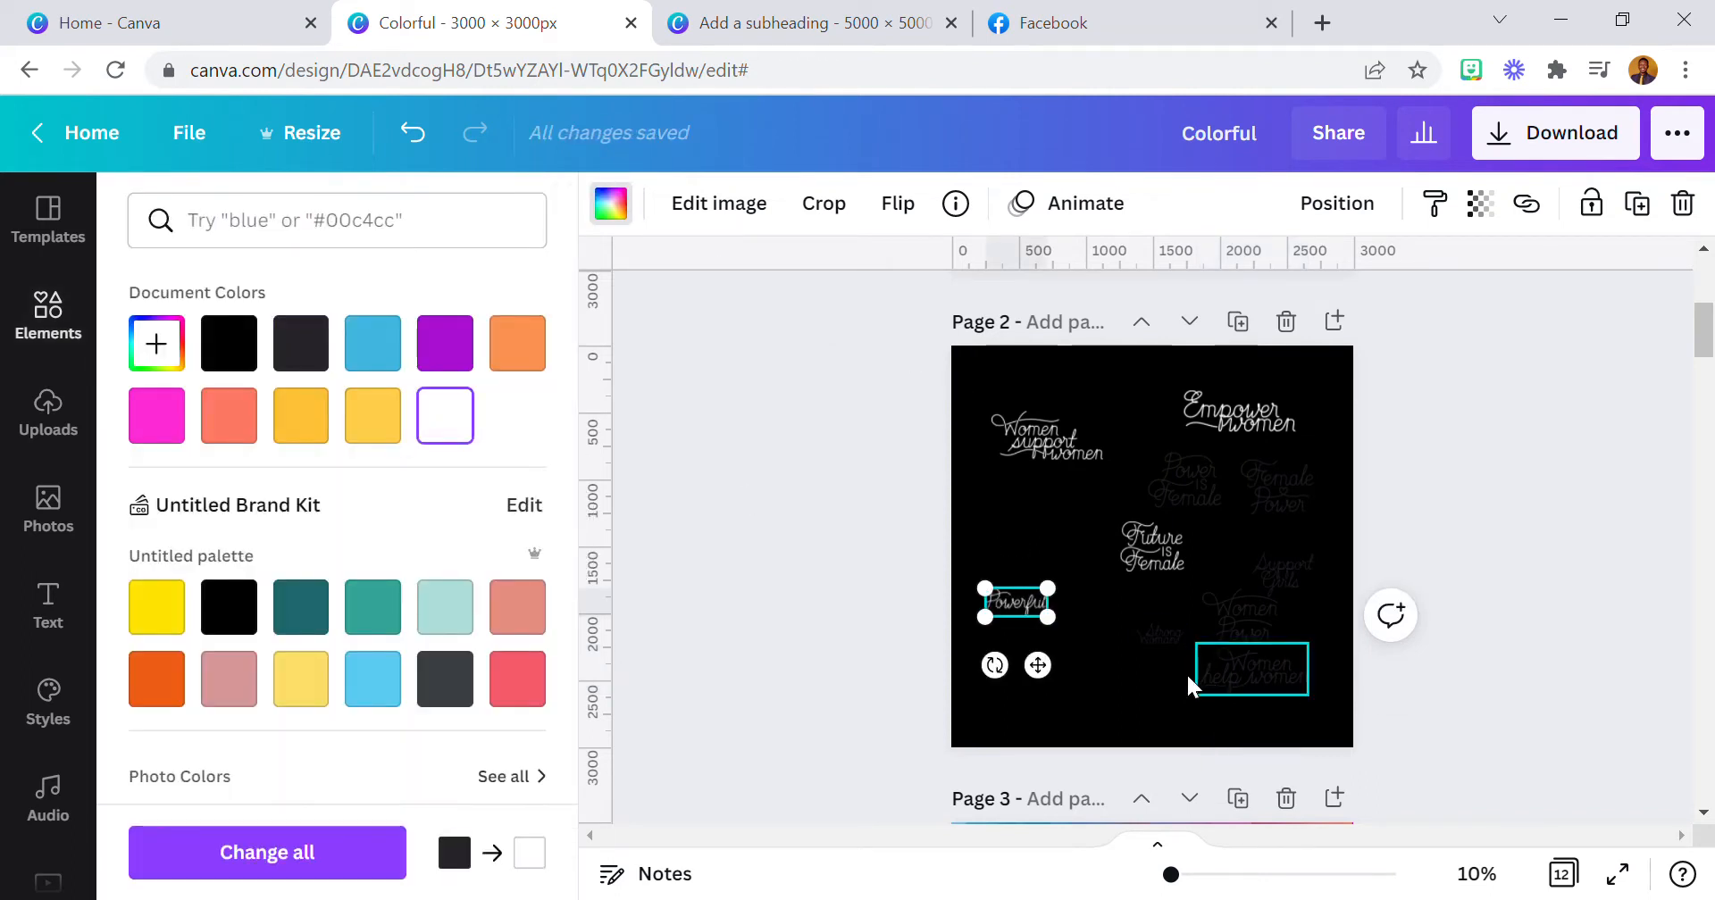
click(1153, 634)
click(453, 427)
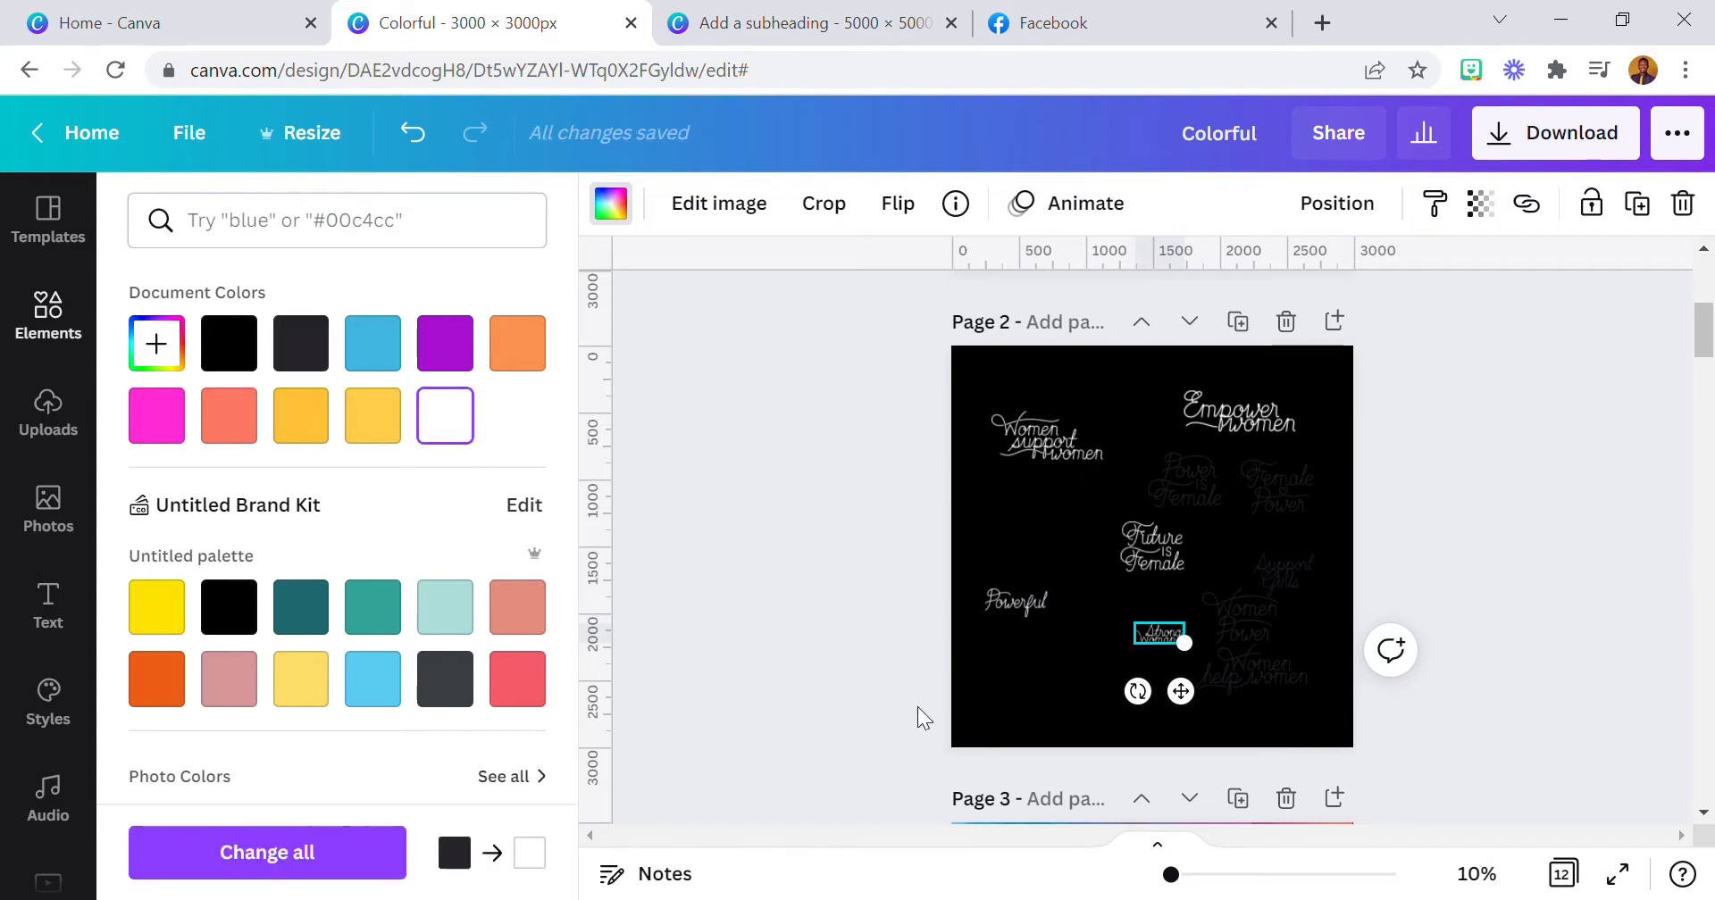
click(1240, 626)
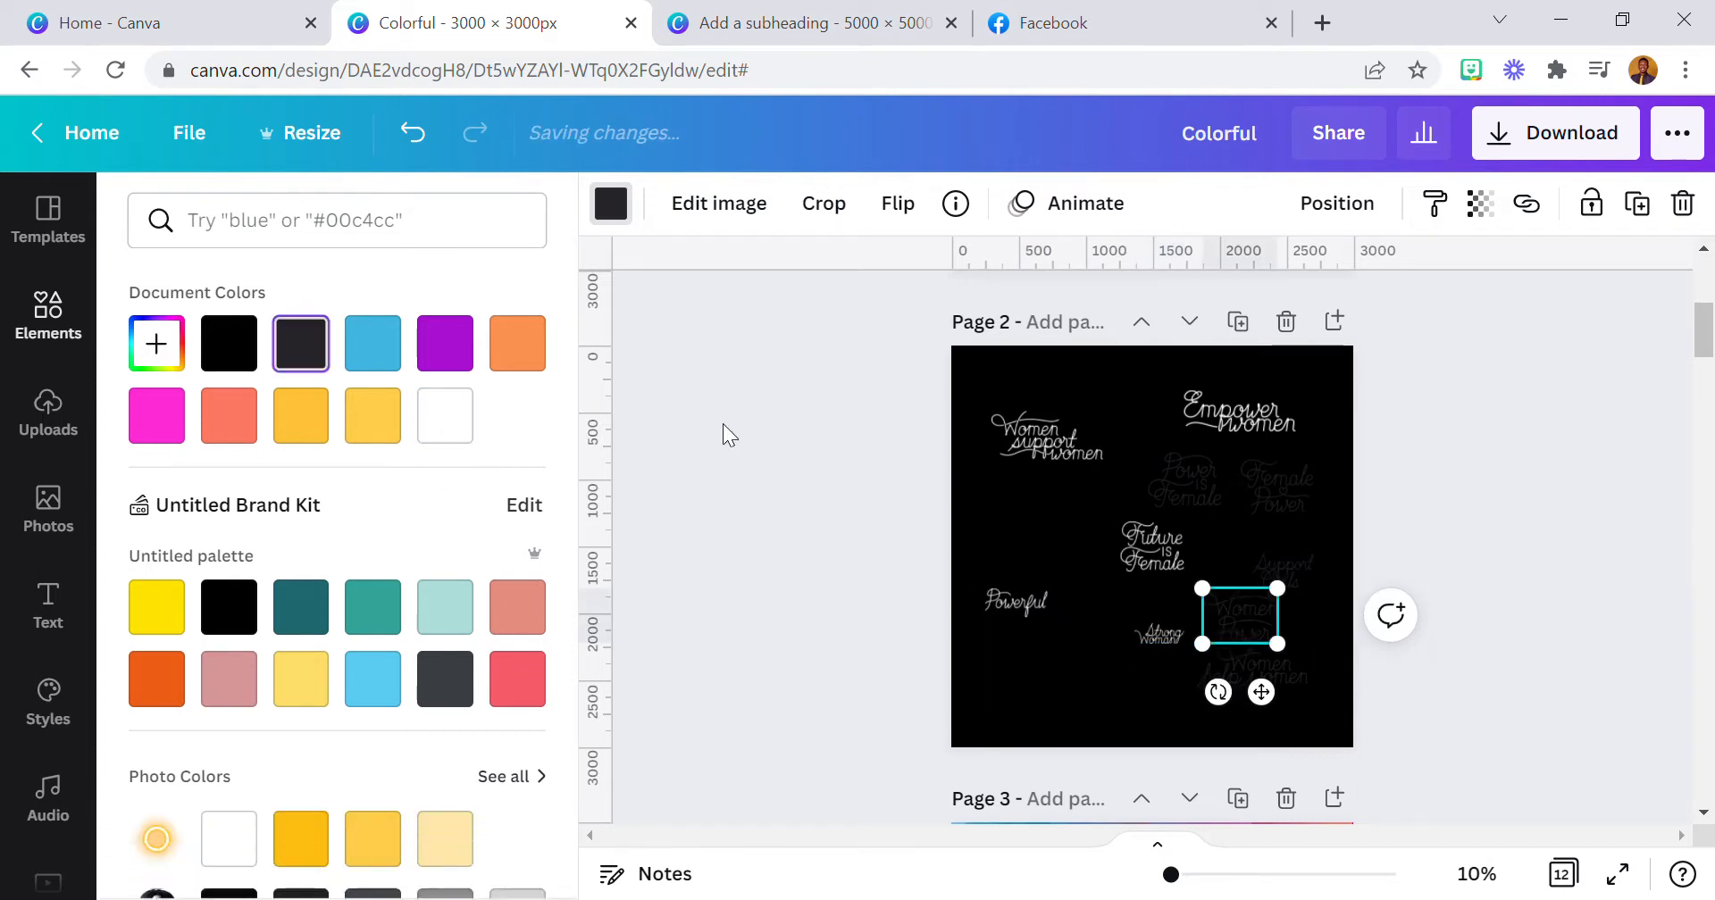
click(444, 415)
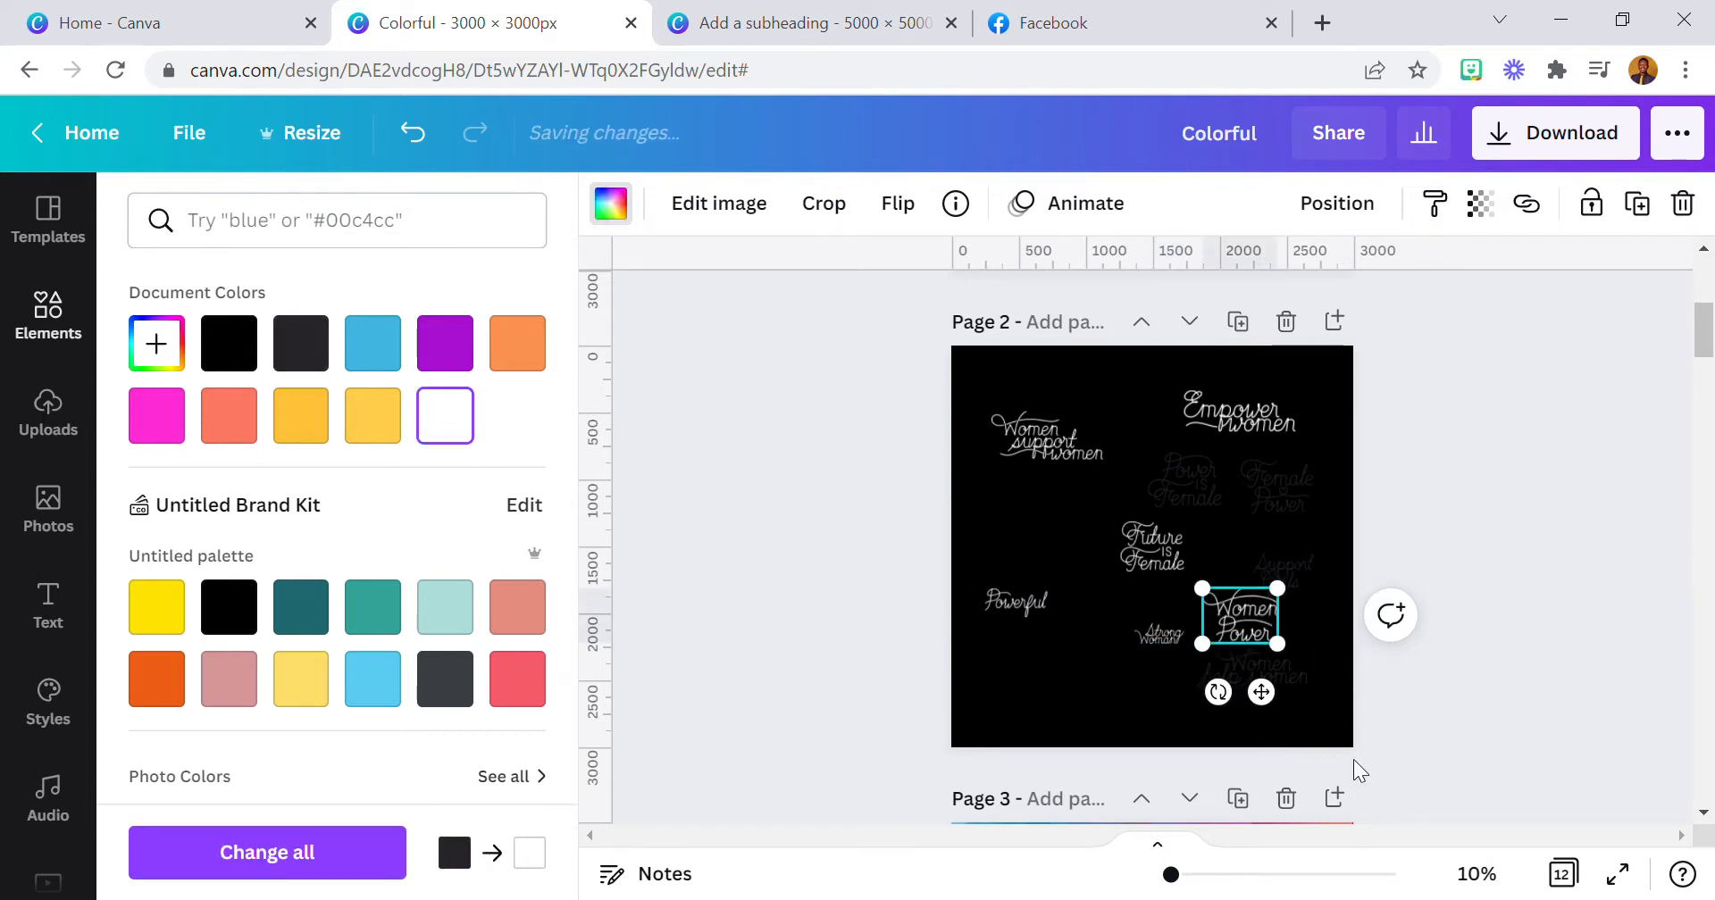
- Recolour the Women help women, Power is Female and Female Power letterings white
click(1292, 677)
click(443, 416)
click(1182, 468)
click(444, 416)
click(1251, 468)
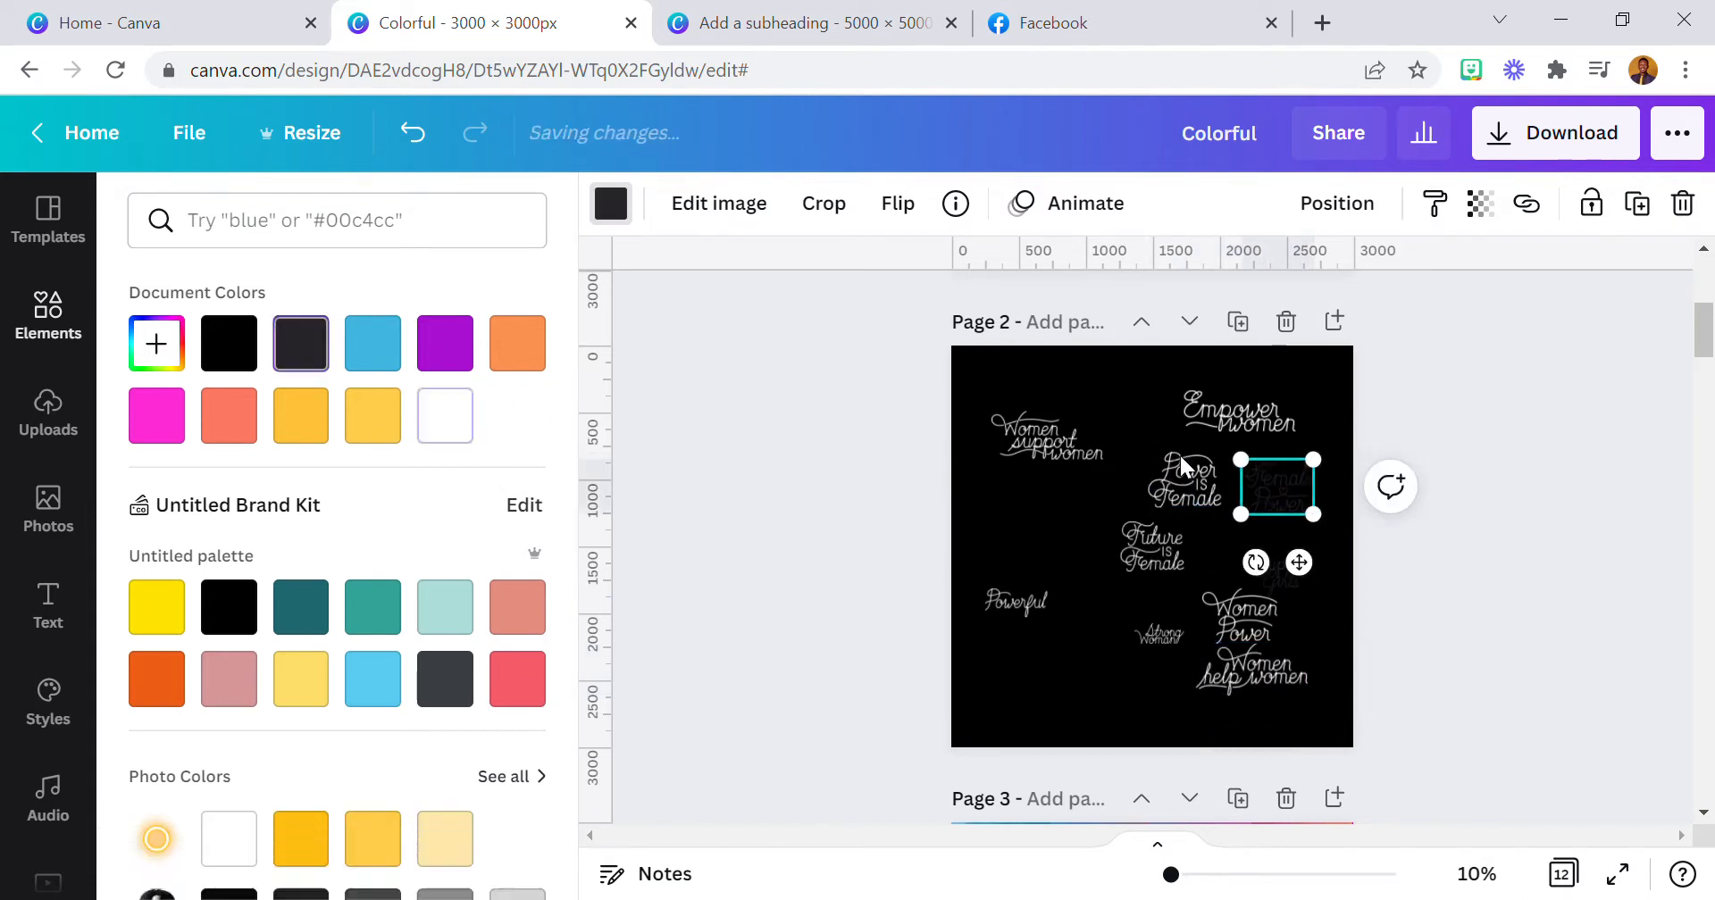
click(444, 415)
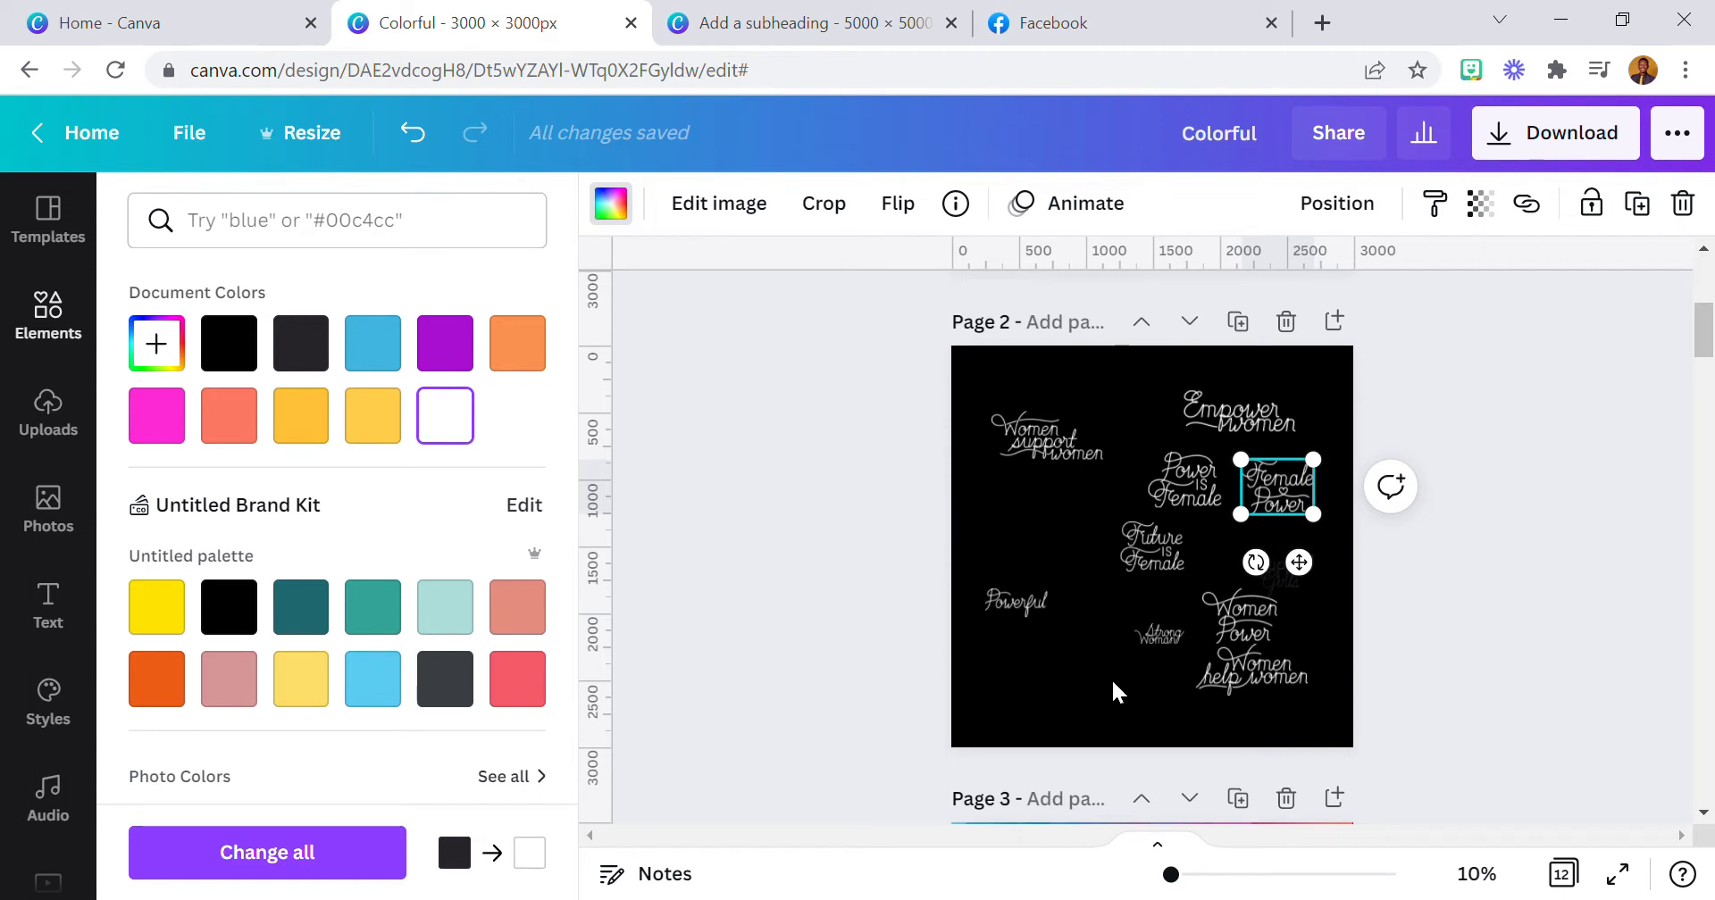
- Enlarge Strong Woman slightly, and move Women support women into the page's upper-left corner, tilted counterclockwise
click(1161, 638)
drag(1137, 650, 1126, 658)
drag(1084, 460, 1059, 408)
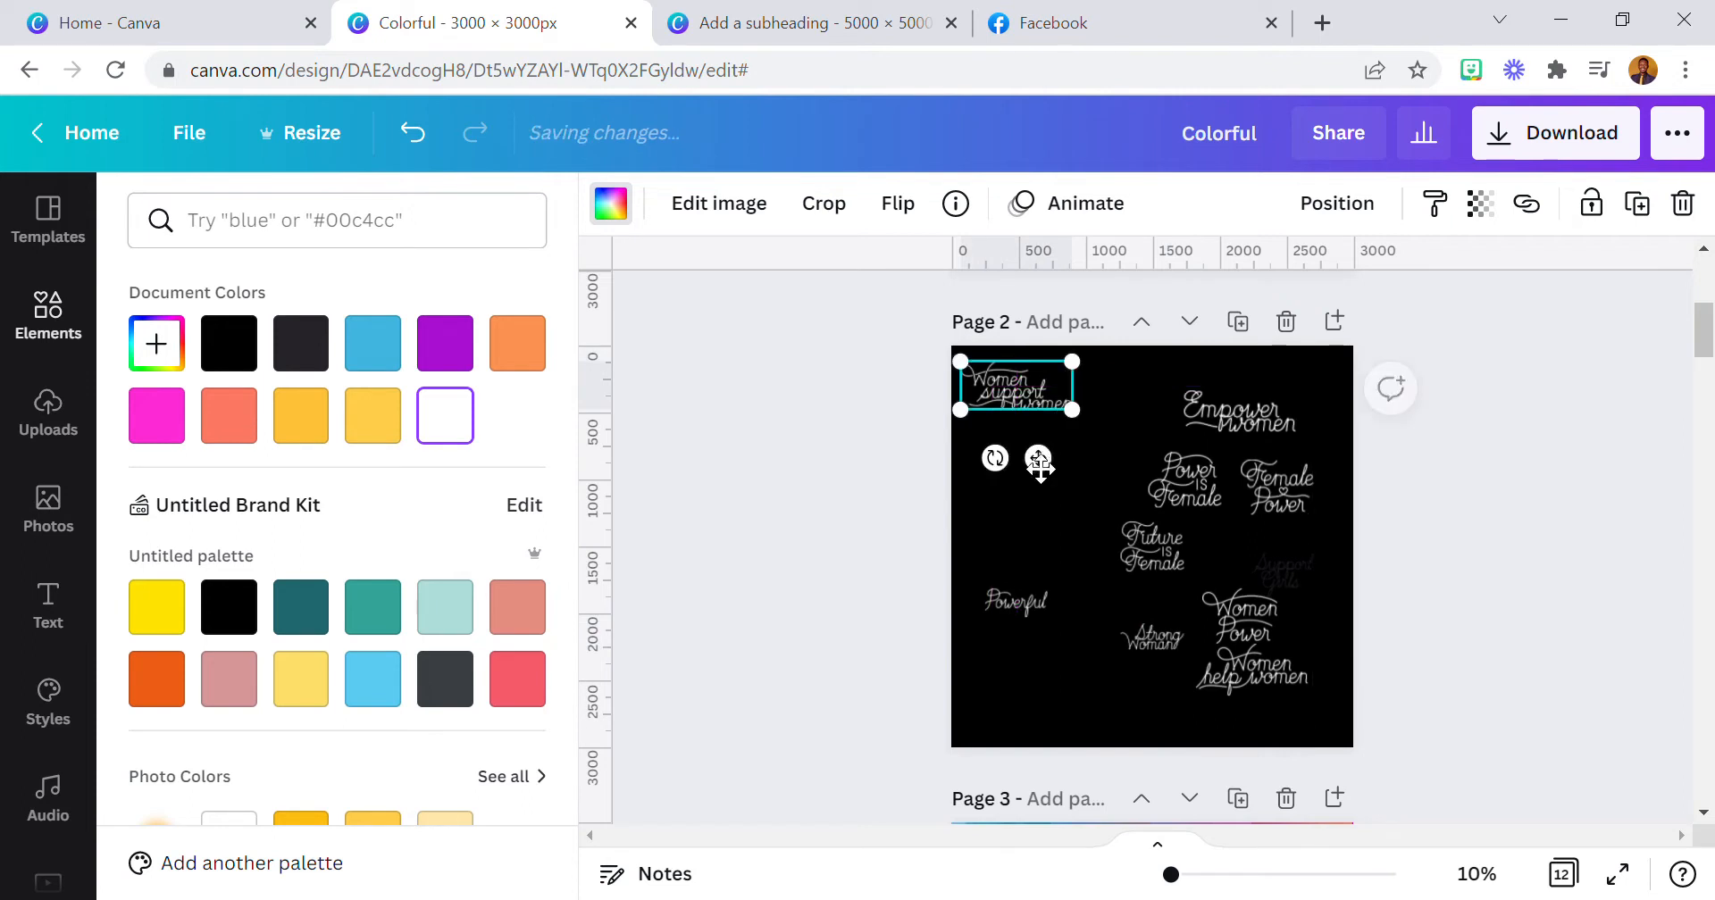
drag(993, 459, 1058, 482)
- Tilt Empower women clockwise near the page's upper-right corner and move Power is Female to the top centre
click(1240, 413)
drag(1240, 494, 1211, 488)
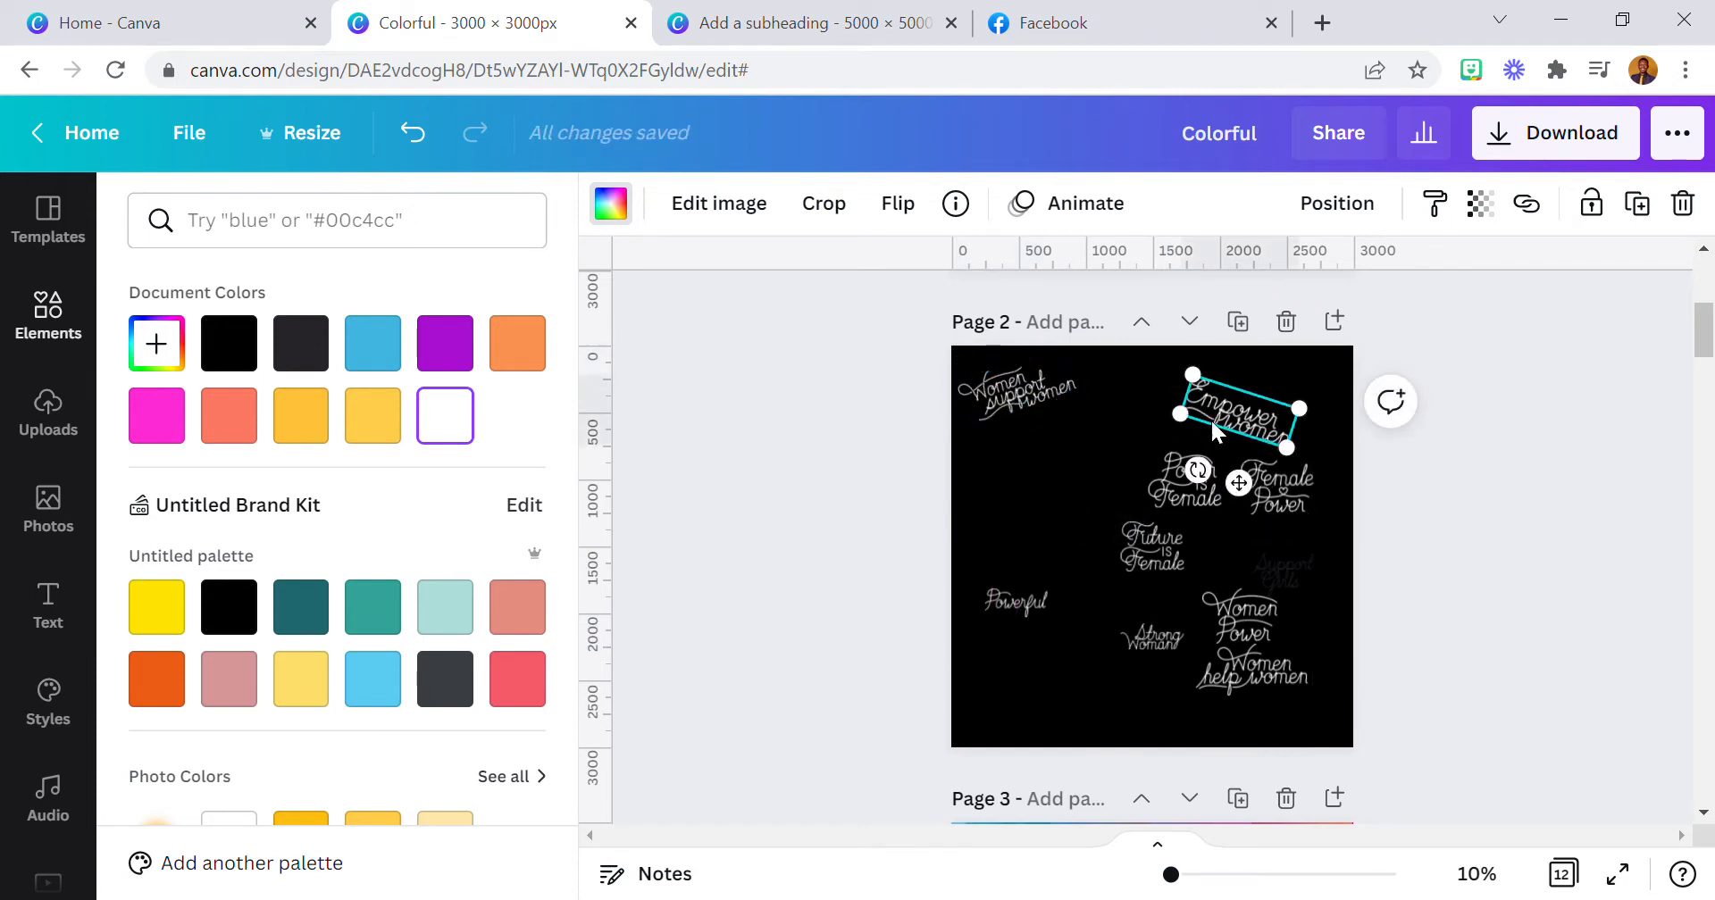
drag(1191, 435, 1215, 437)
drag(1255, 492, 1192, 417)
click(1181, 495)
- Move Future is Female below Women support women and tilt it slightly clockwise
click(1141, 532)
drag(1142, 536, 993, 449)
drag(988, 534, 988, 540)
- Enlarge the Powerful lettering, tilt it counterclockwise and place it below Future is Female
click(1020, 606)
drag(999, 603, 989, 598)
drag(999, 669, 1063, 608)
- Rearrange Strong Woman, Female Power, Women Power and Women help women to fill gaps around the letterings in the page's upper area
drag(1151, 640, 1037, 480)
drag(1289, 523, 1320, 518)
drag(1268, 607, 1197, 439)
drag(1269, 674, 1043, 615)
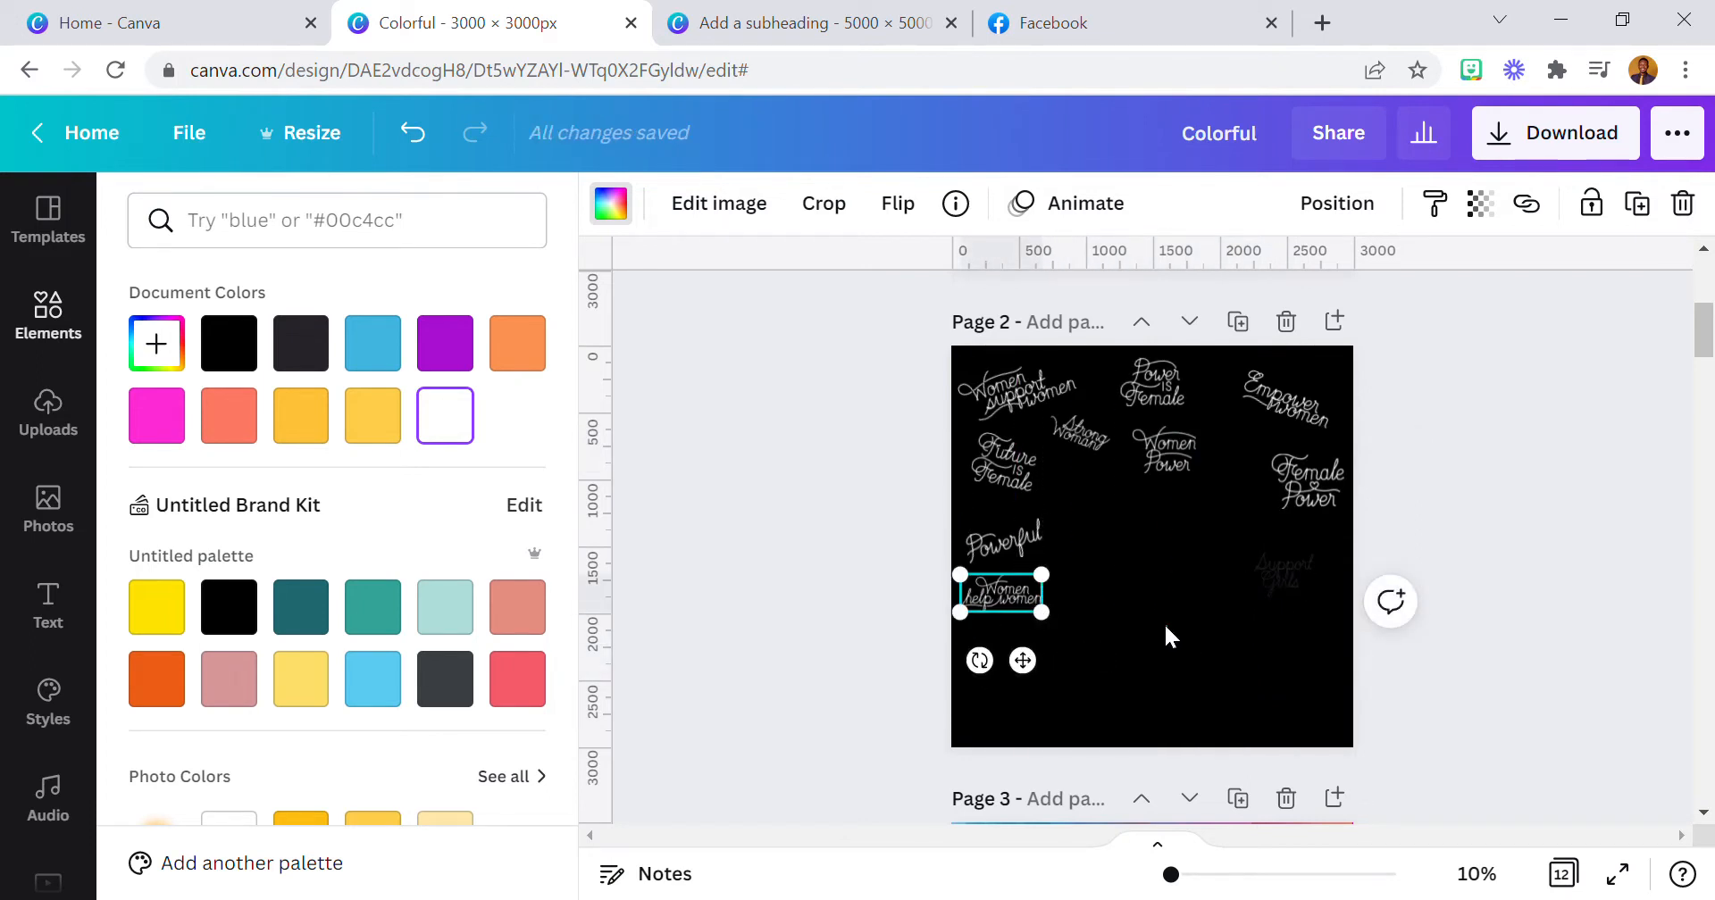
- Nudge the Female Power lettering up closer beneath Empower women
click(1107, 511)
drag(1303, 482, 1296, 470)
click(1289, 410)
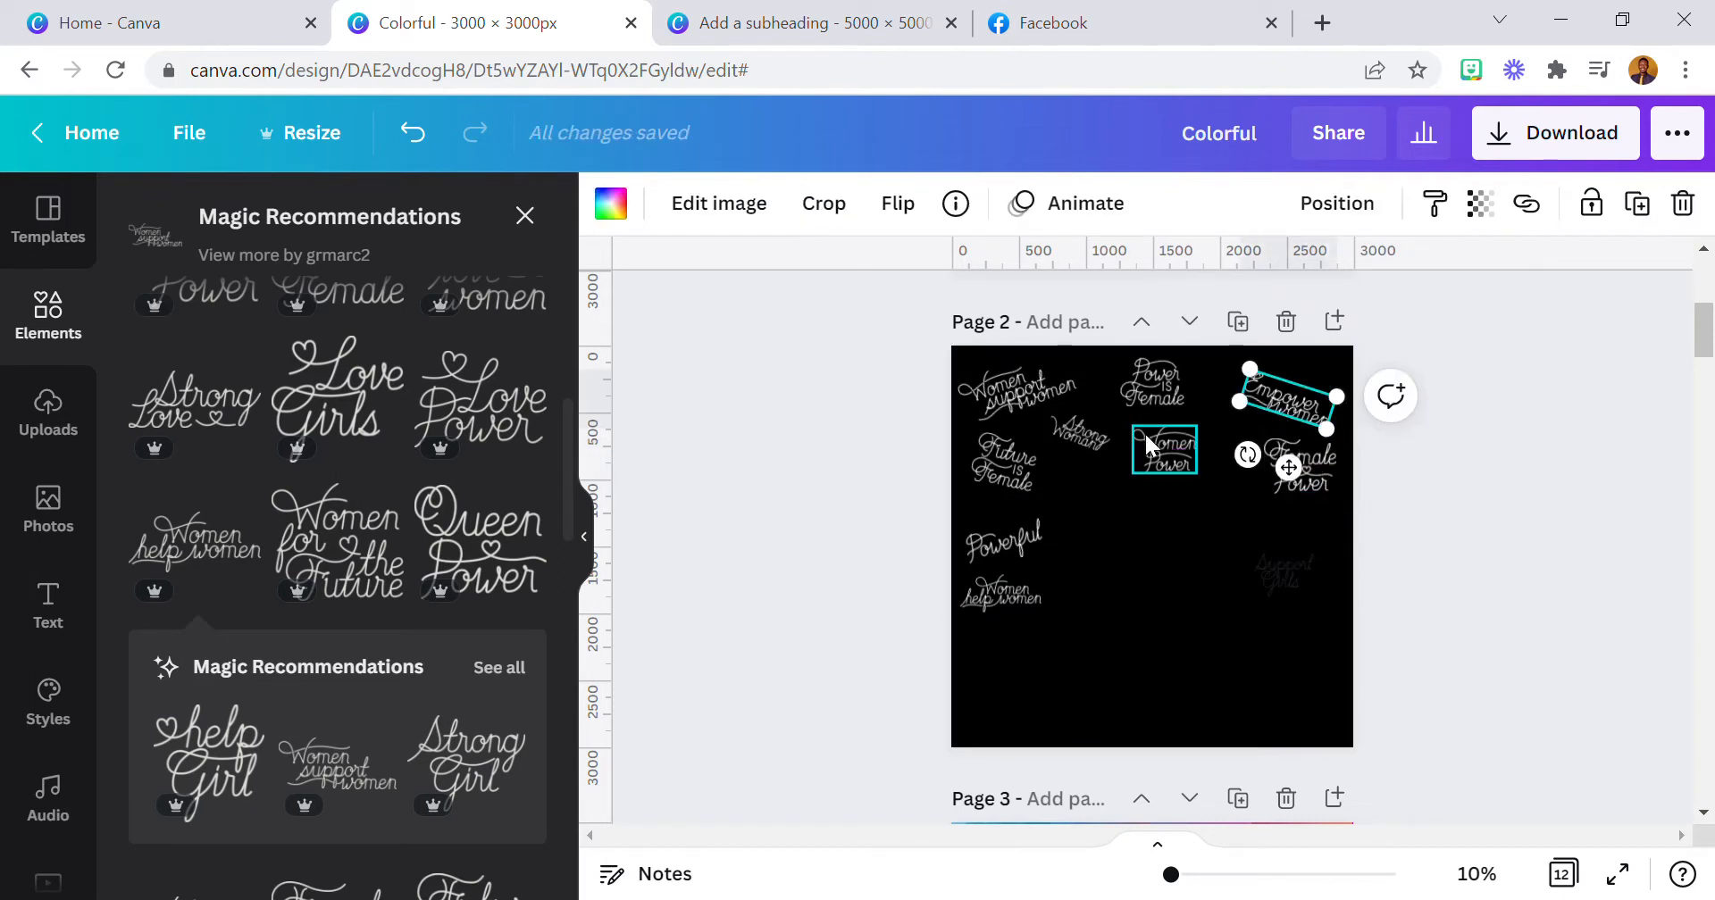
- Duplicate Women help women into the page's upper-right corner, tilted clockwise, and shift Empower women left to make room
click(971, 594)
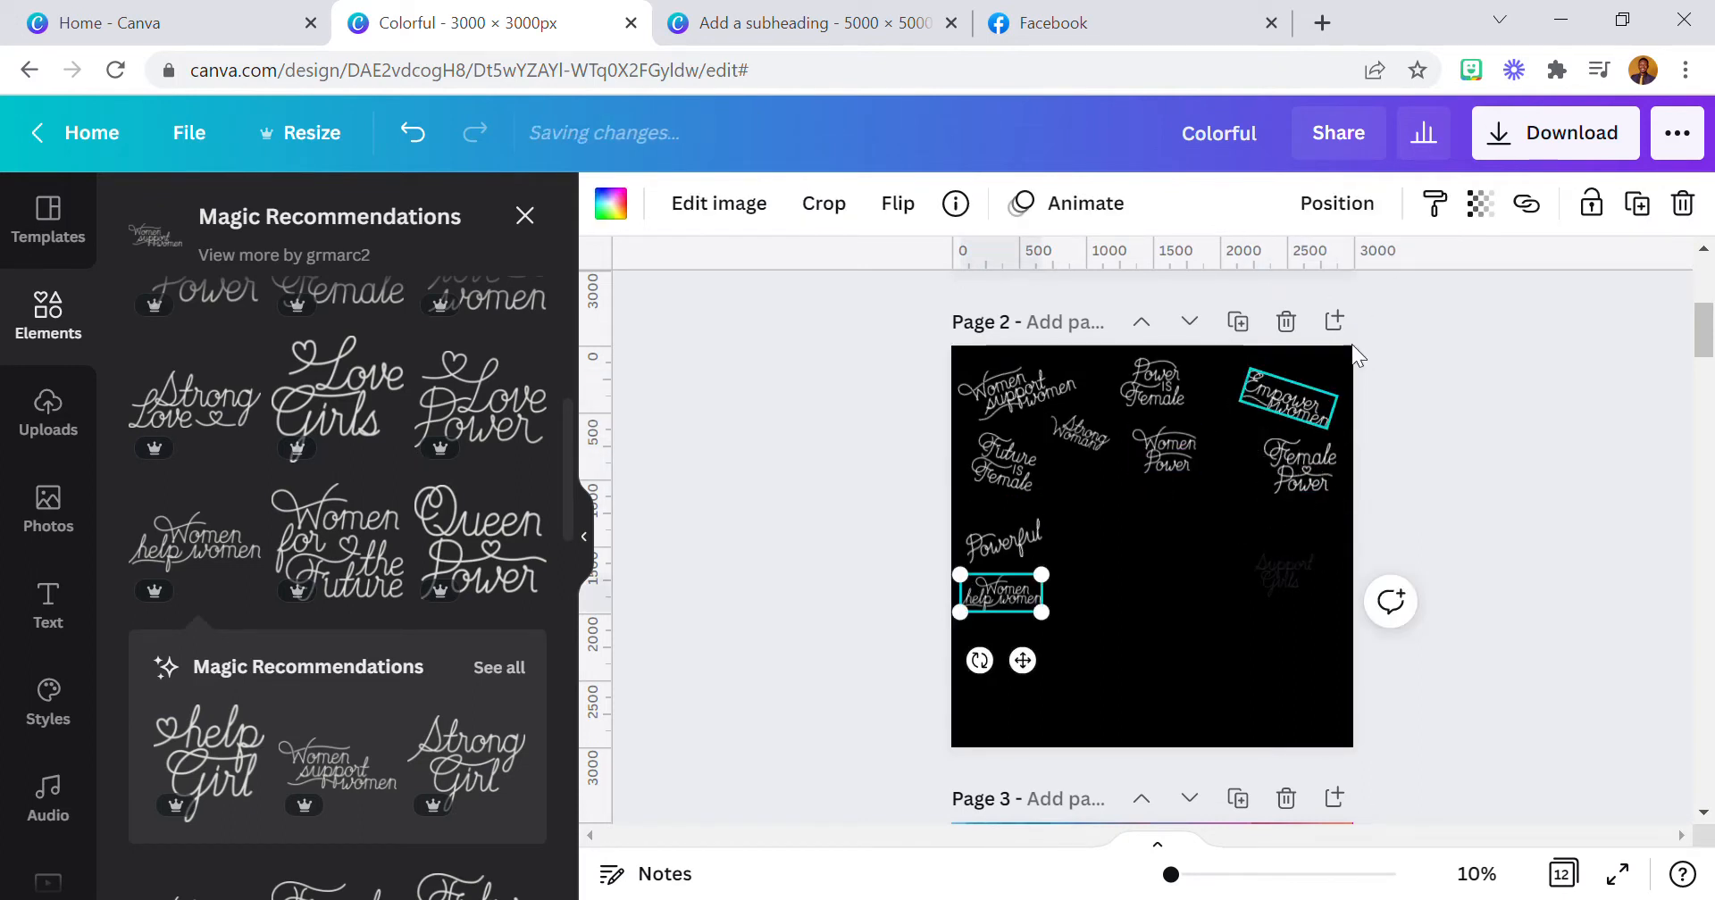
click(1642, 205)
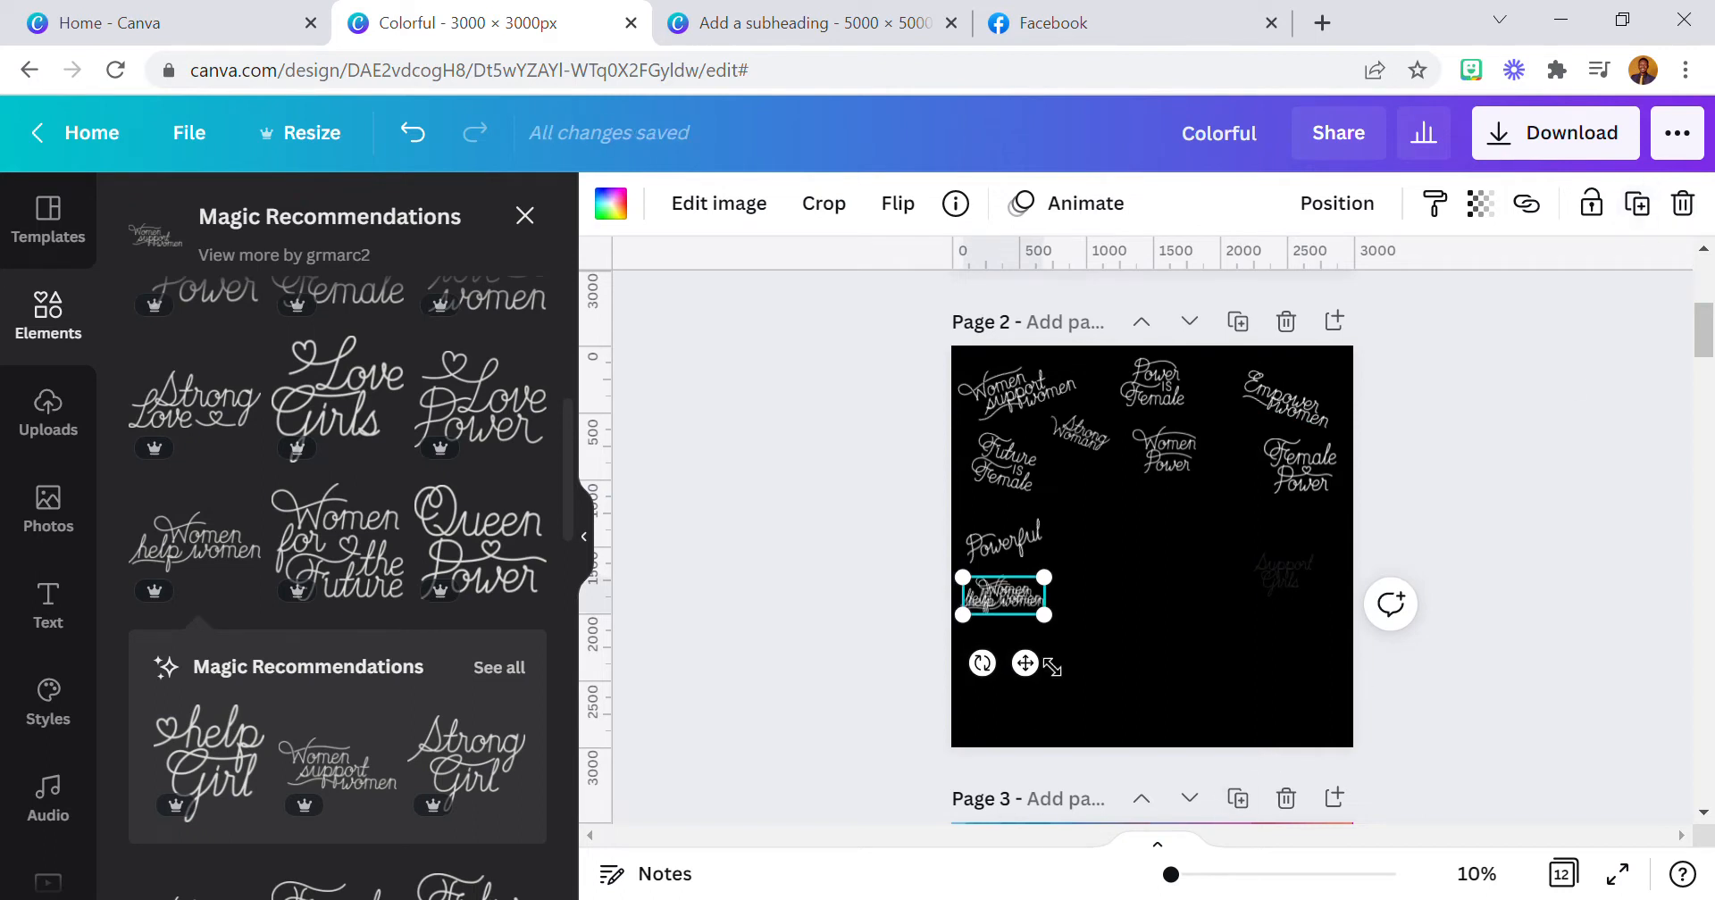
drag(1003, 596, 1248, 406)
drag(1343, 376, 1328, 377)
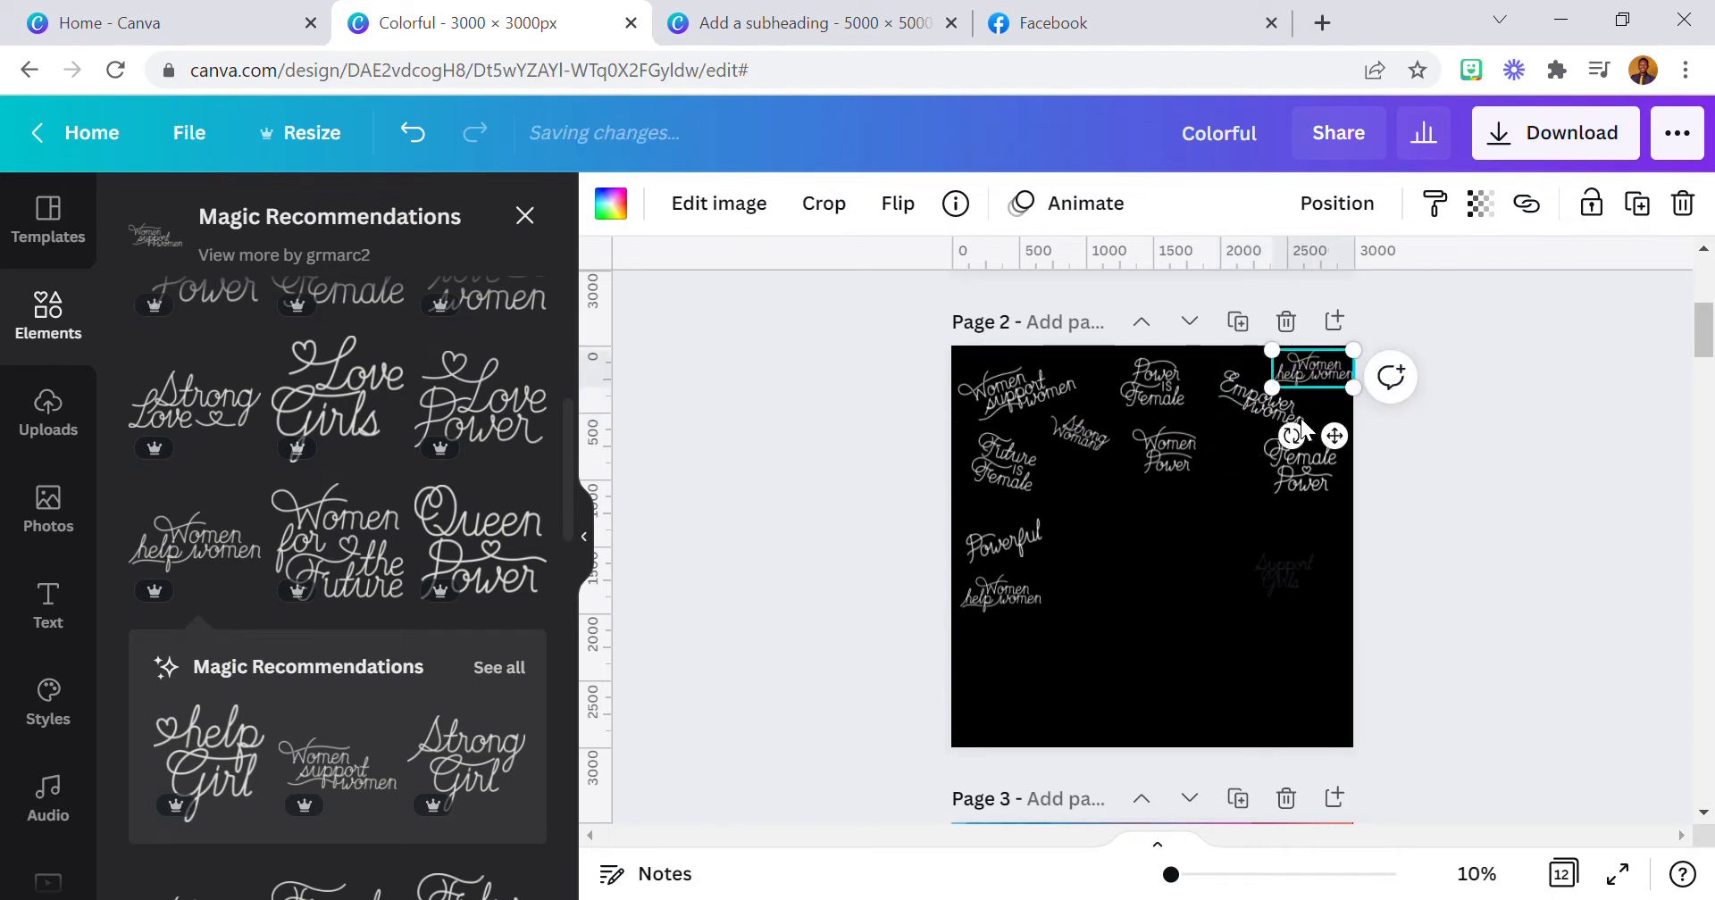
drag(1290, 435, 1269, 427)
drag(1233, 574, 1330, 369)
- Recolor the dark Support Girls lettering white
click(1184, 684)
click(1274, 571)
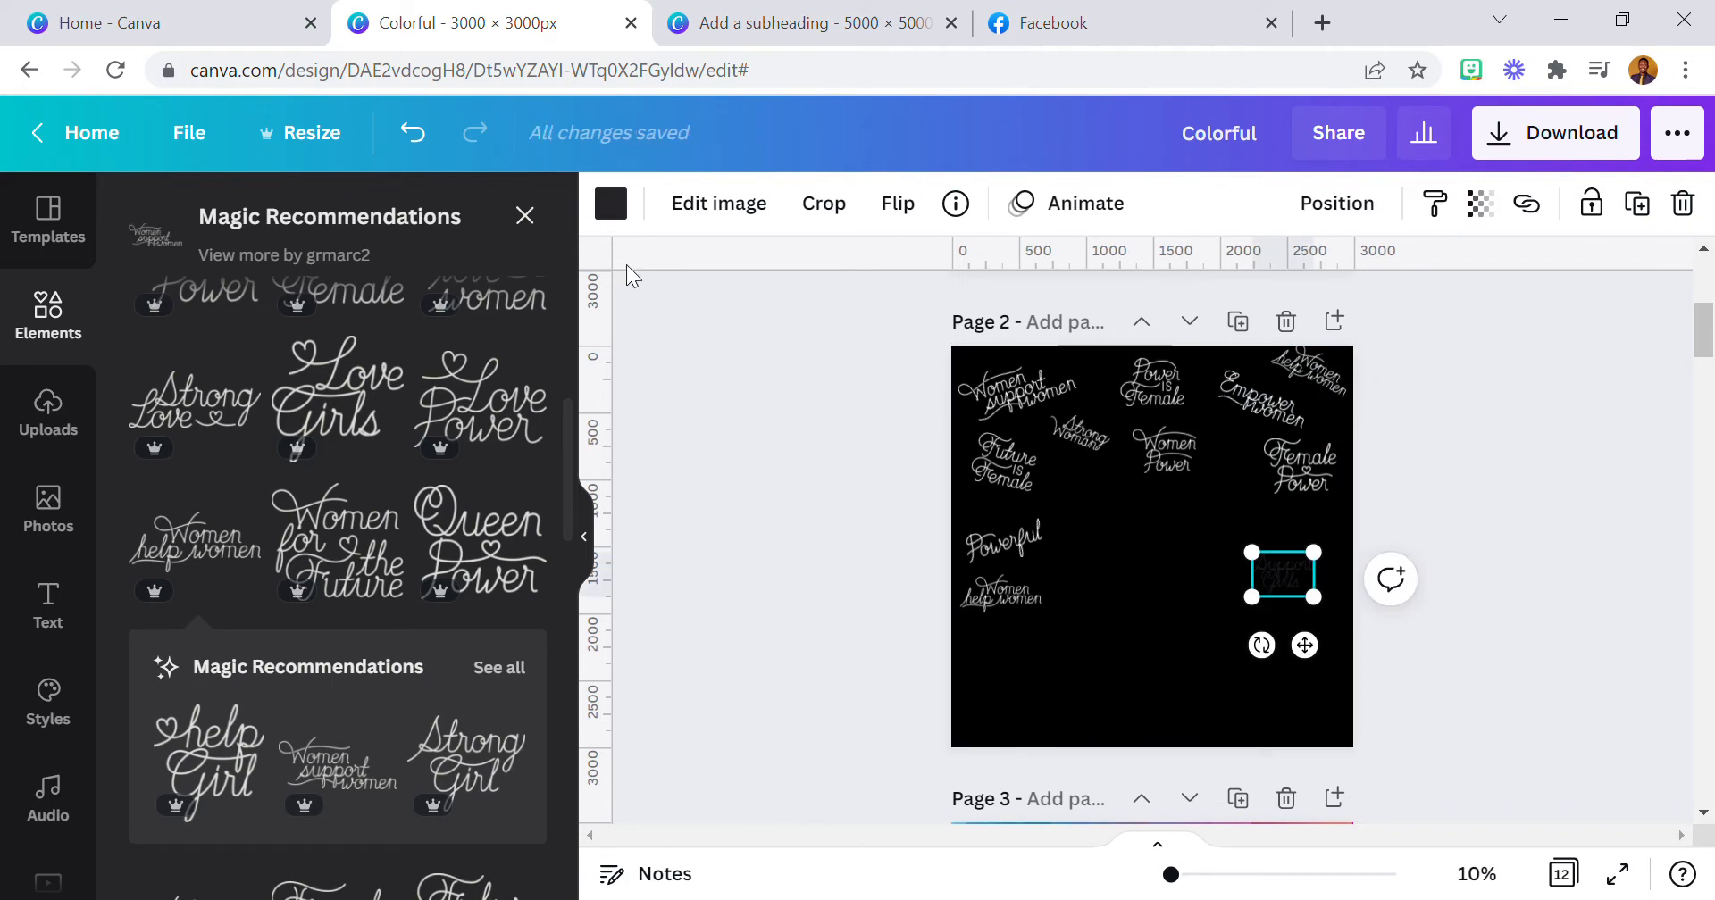
click(626, 205)
click(447, 415)
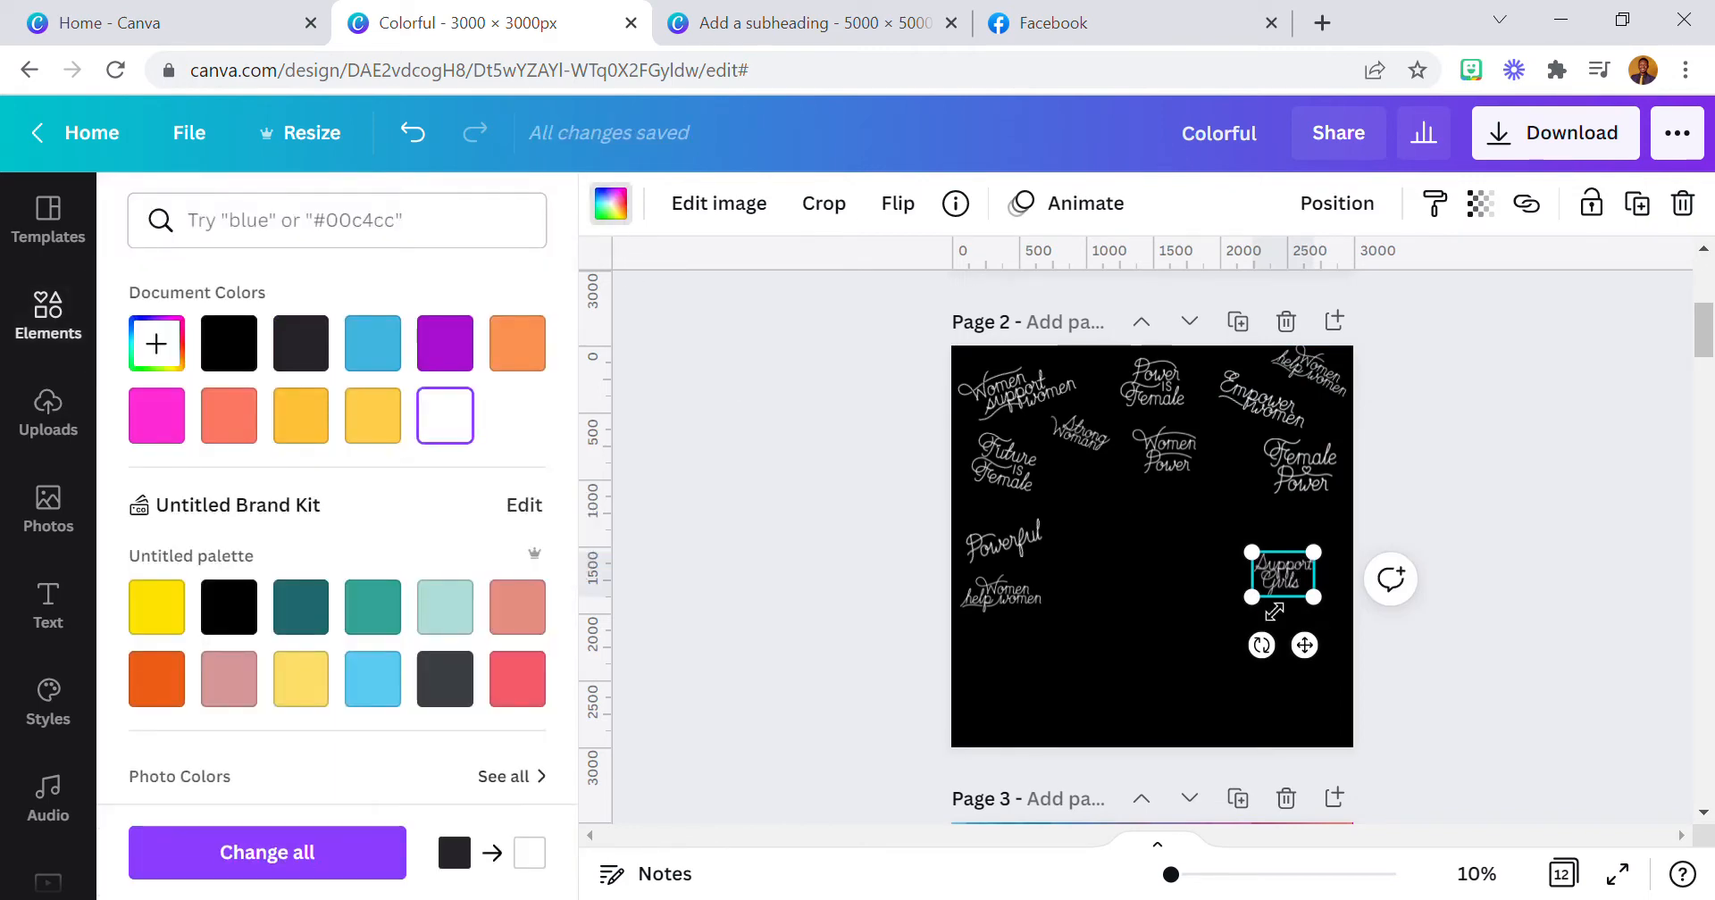
click(1173, 656)
click(1152, 635)
- Duplicate the Women help women, Empower women and Female Power letterings together and place the copies in the page's lower-right corner
drag(1359, 351, 1283, 757)
click(1648, 214)
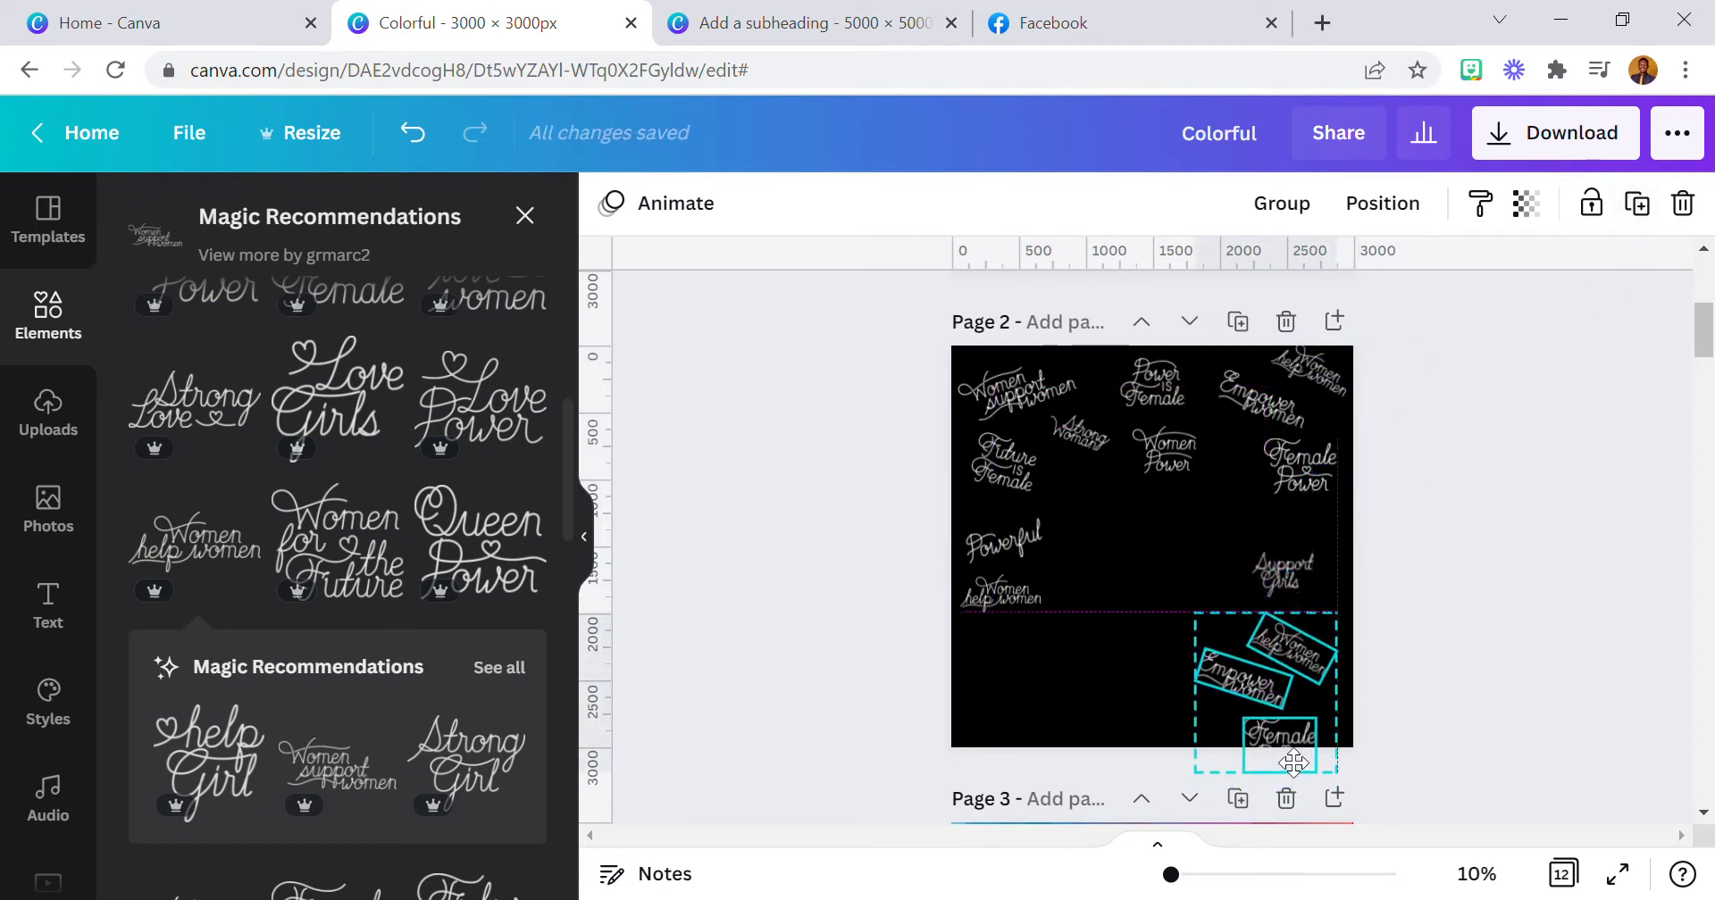
click(1089, 732)
- Duplicate the Strong Woman lettering and place the copy at the page's right edge between Female Power and Support Girls
click(1292, 592)
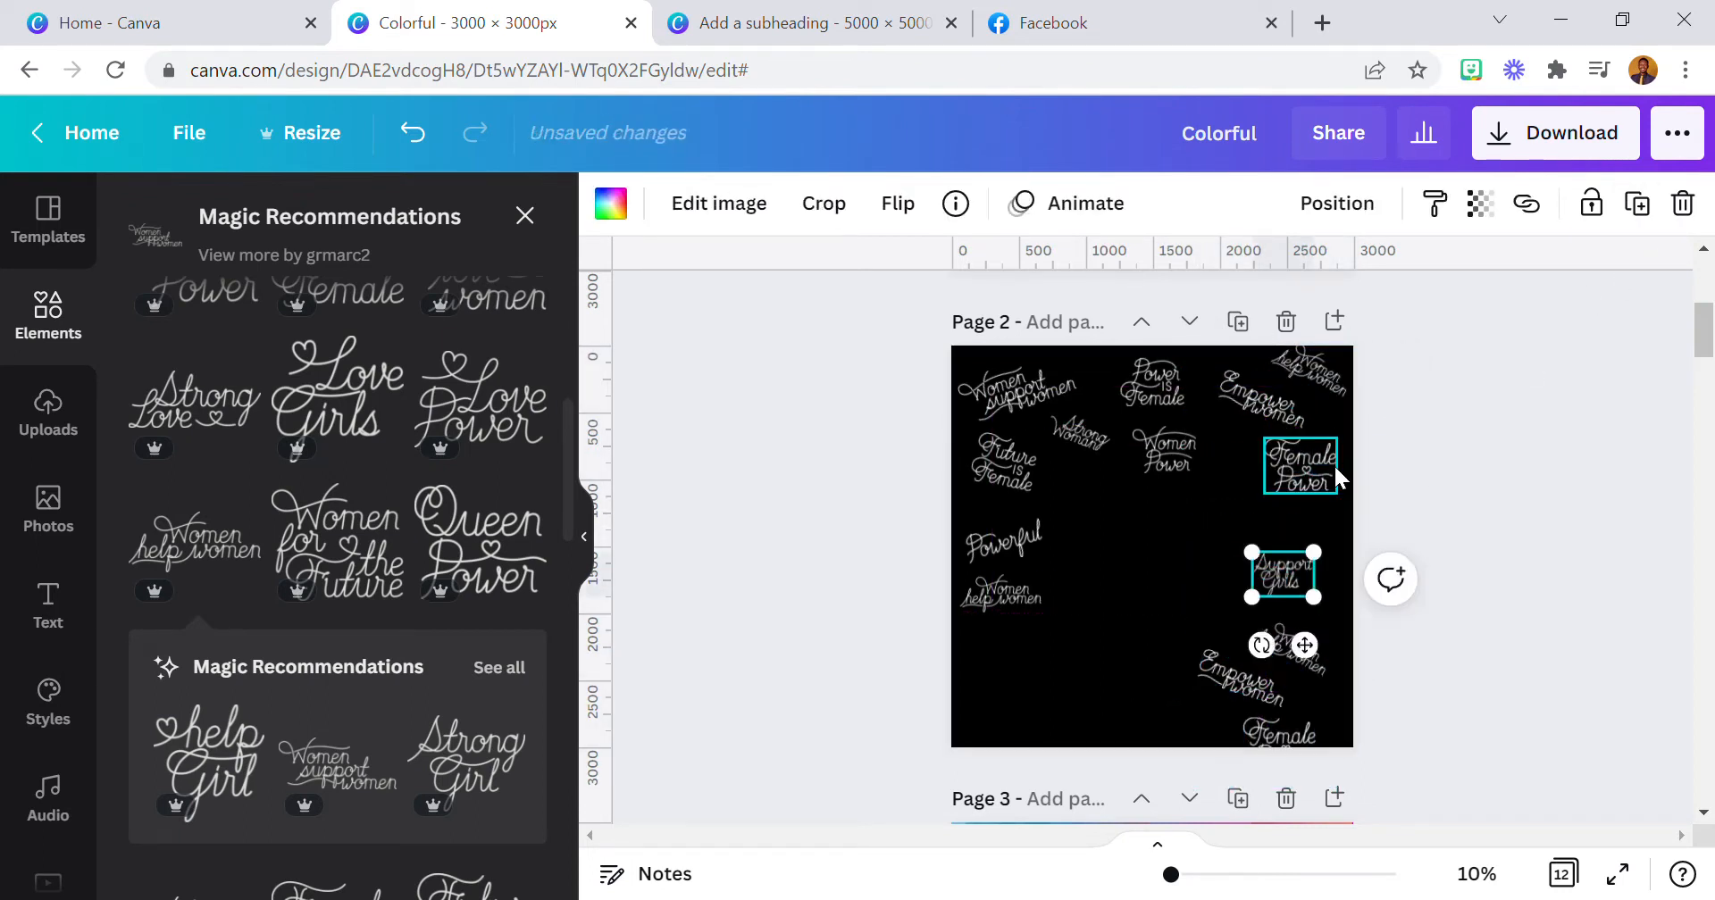
click(1090, 443)
click(1637, 204)
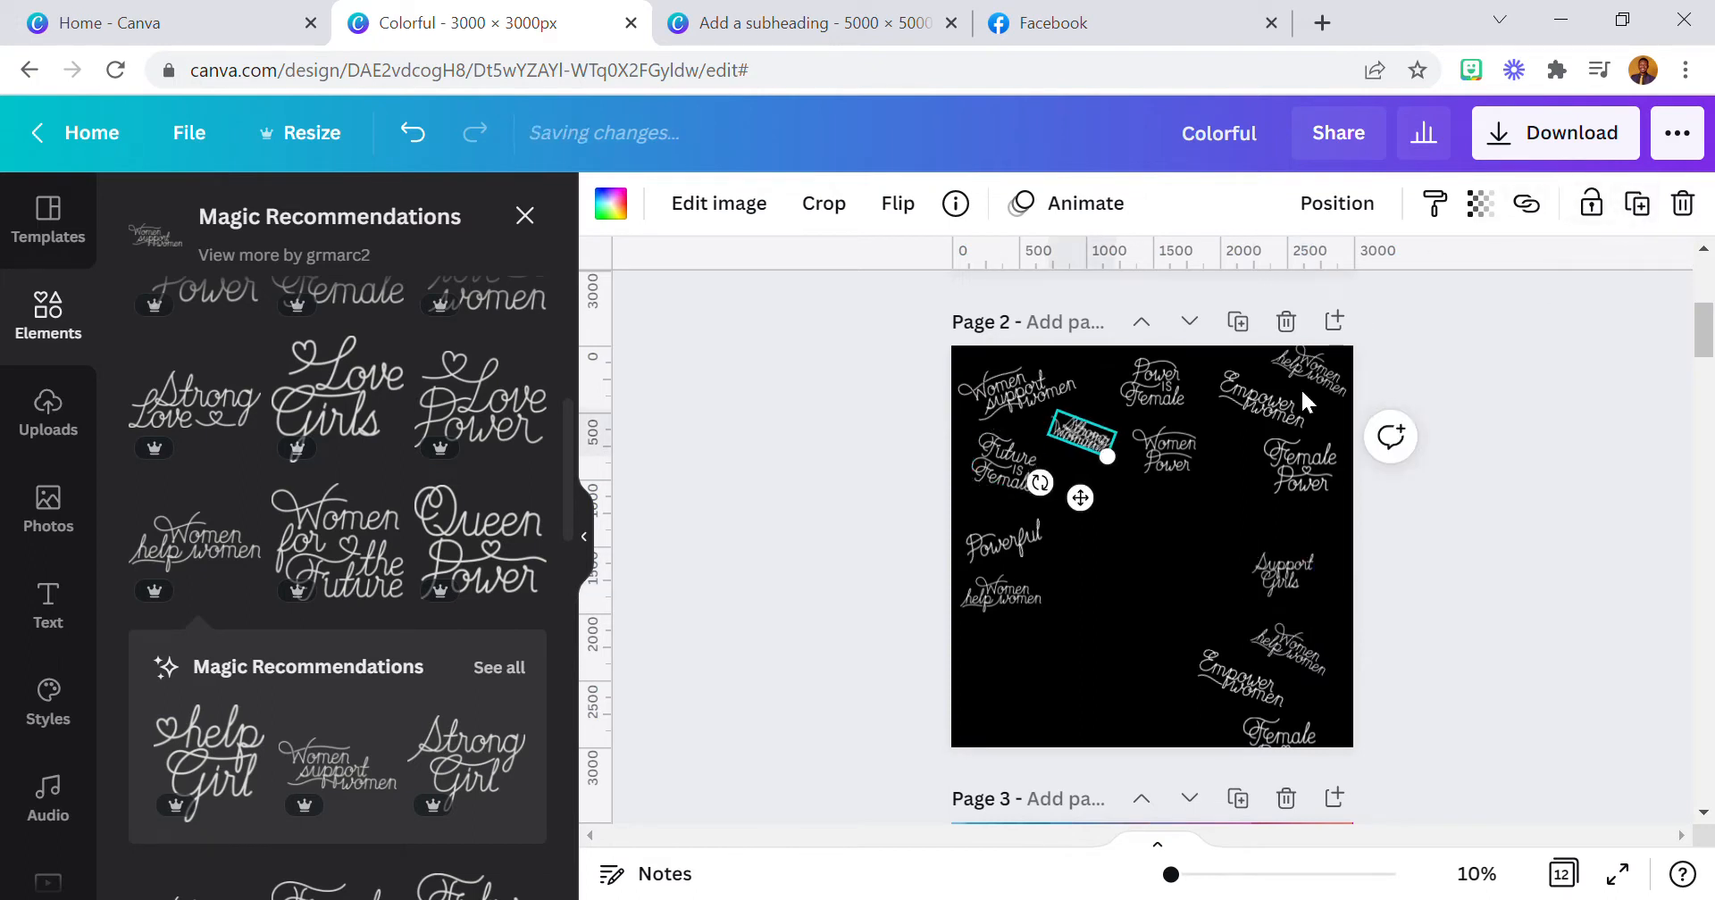
drag(1099, 511, 1318, 581)
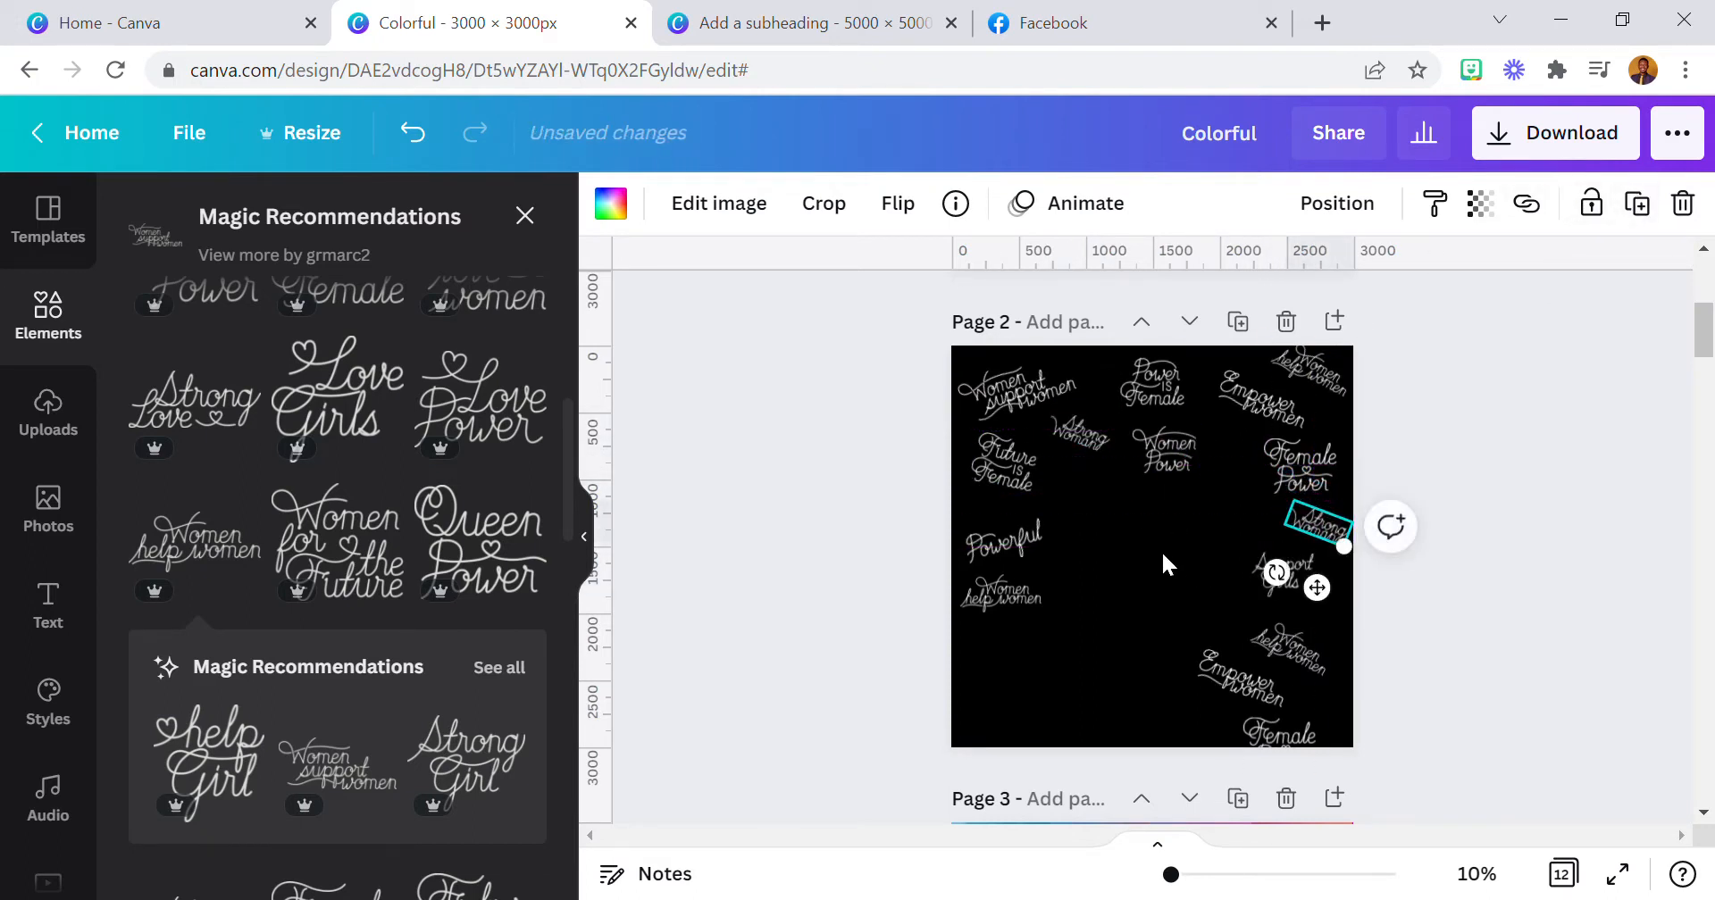
- Duplicate the Powerful and Women help women pair twice, placing one copy tilted counterclockwise beneath Strong Woman and the other in the lower-left corner
click(997, 522)
drag(981, 591, 1008, 671)
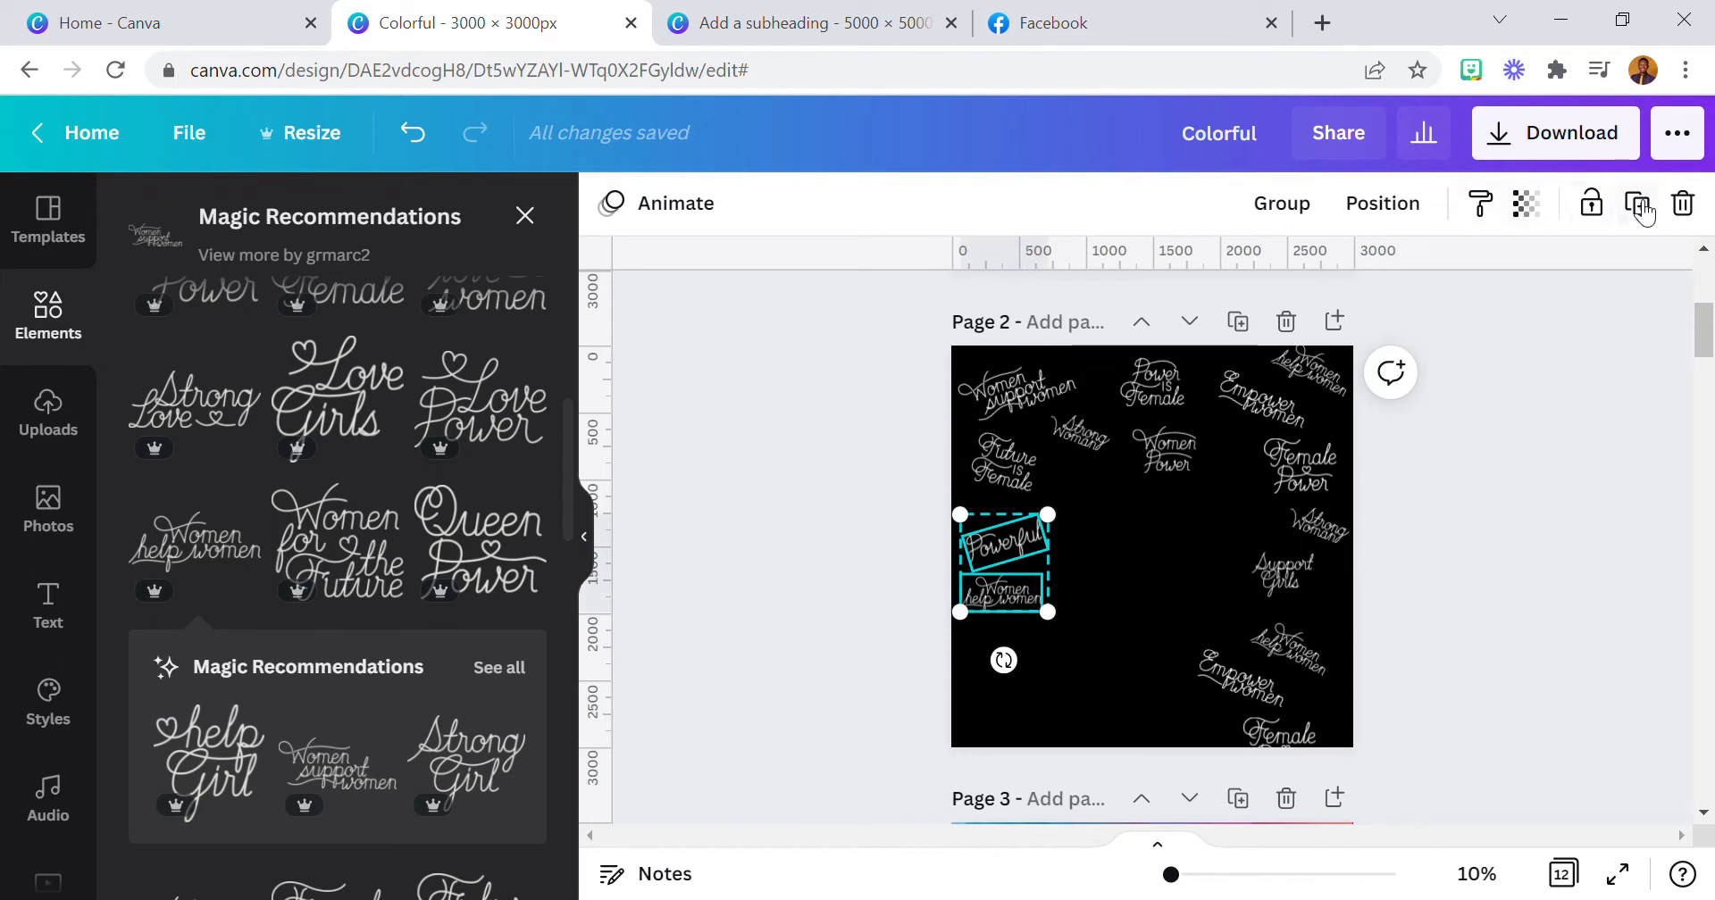
drag(1018, 553, 1104, 491)
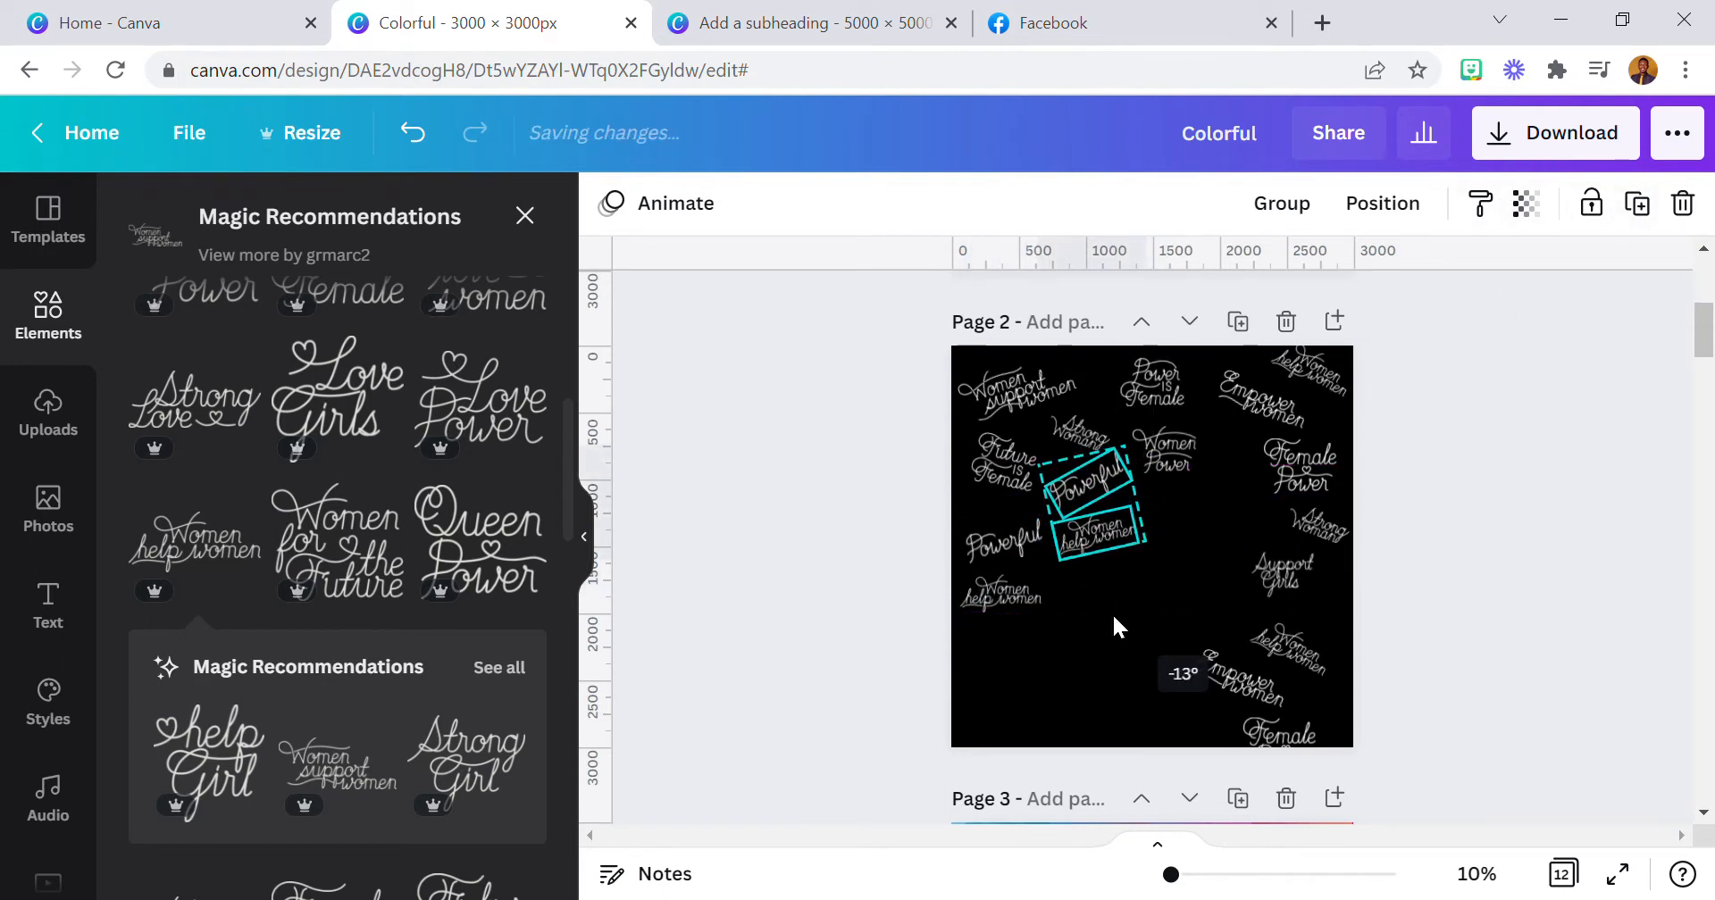
click(1013, 688)
mouse_move(1009, 684)
mouse_down()
mouse_move(1018, 452)
mouse_move(980, 527)
mouse_move(980, 675)
mouse_up()
click(1661, 208)
- Duplicate Women support women and Future is Female together and place the copies in the center of the page
click(930, 422)
drag(994, 454, 1187, 542)
click(1636, 206)
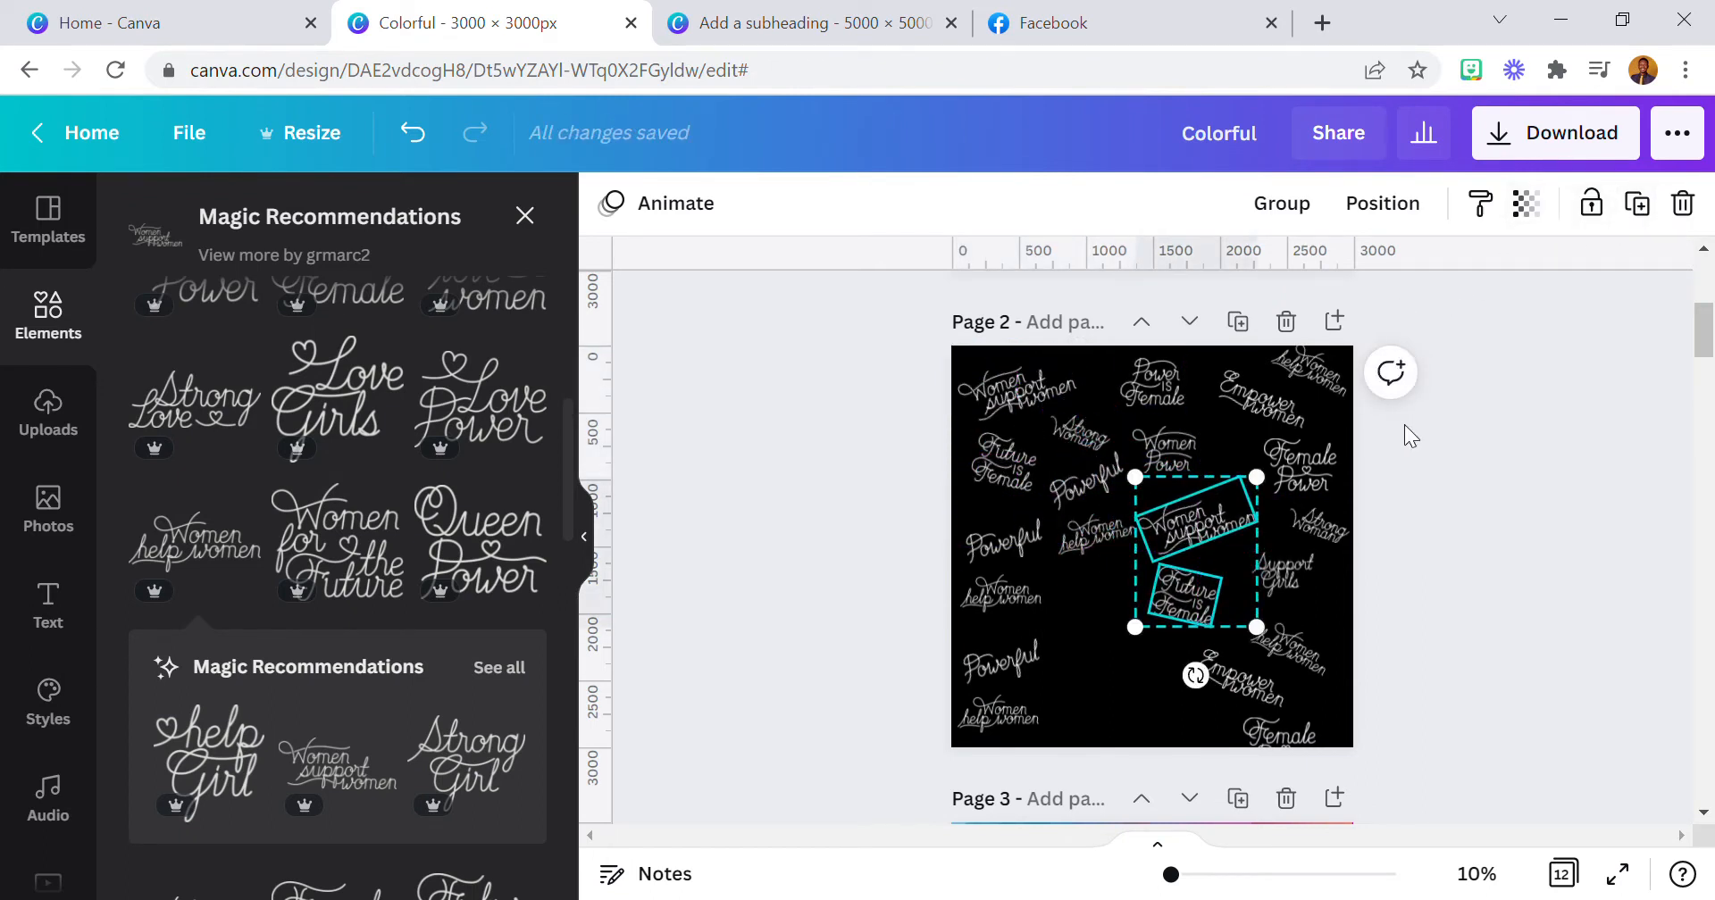
- Duplicate the Women help women, Empower women and Female Power group into the lower-middle gap and rotate the copies about 24° clockwise
click(1404, 460)
drag(1346, 603, 1301, 647)
click(1368, 473)
drag(1244, 362, 1108, 720)
drag(1108, 816, 1068, 782)
drag(1068, 782, 1033, 793)
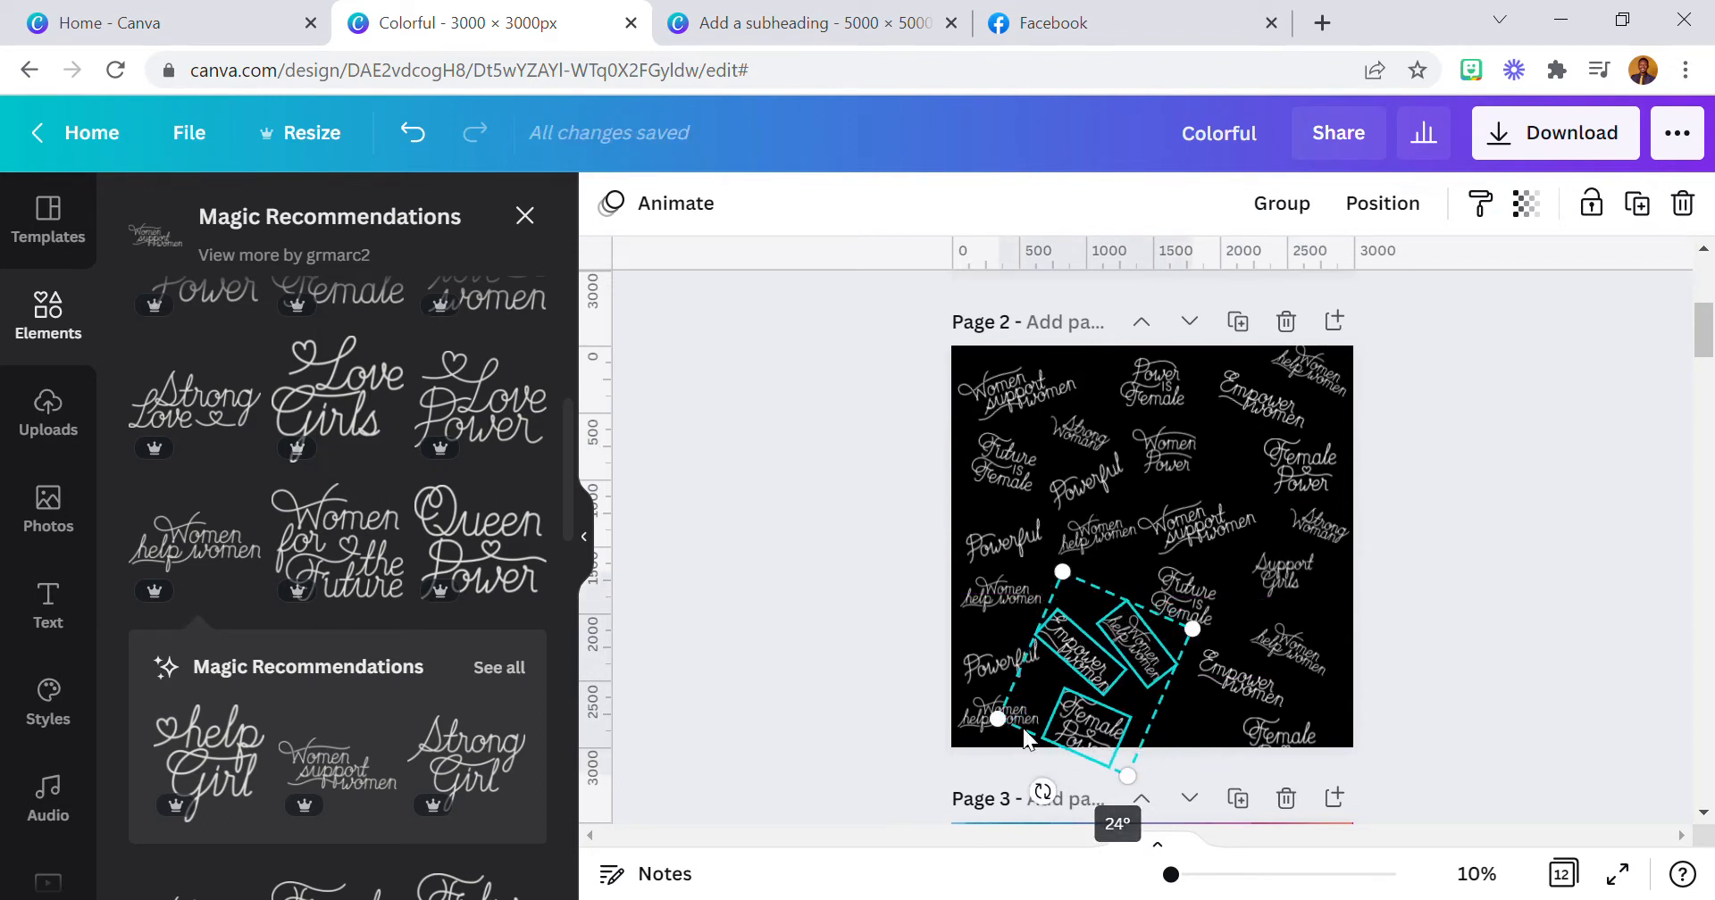
click(911, 625)
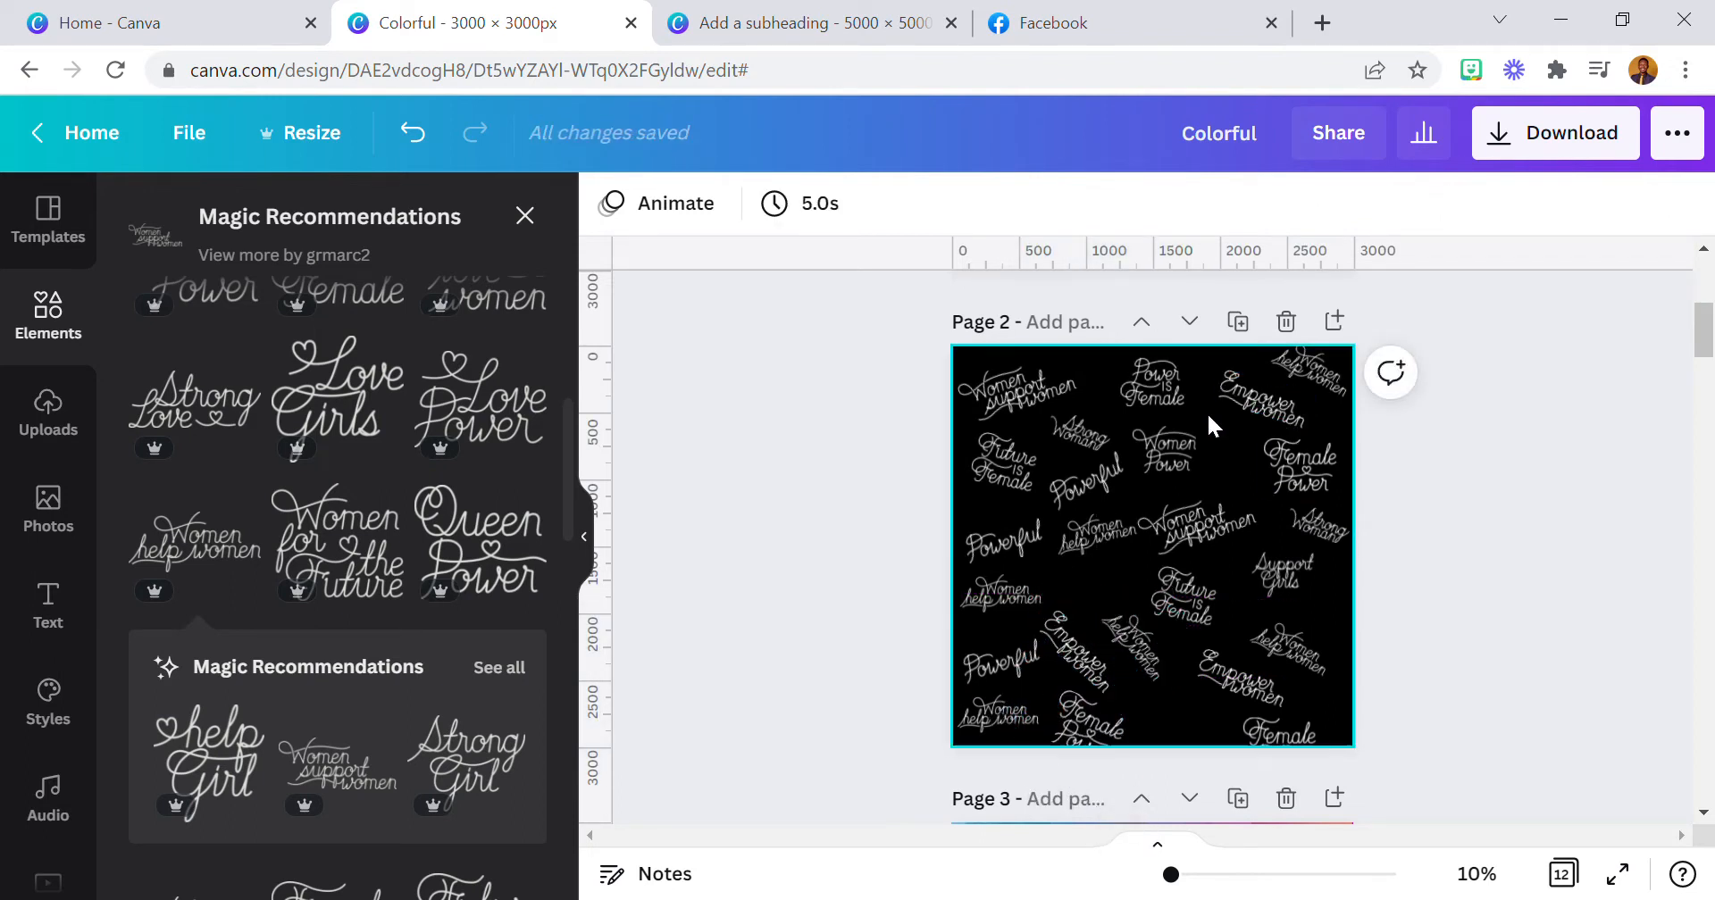
- Duplicate Women Power, shrink the copy, tilt it about 26° counterclockwise and place it between Women Power and Female Power
click(1167, 452)
drag(1199, 546, 1246, 559)
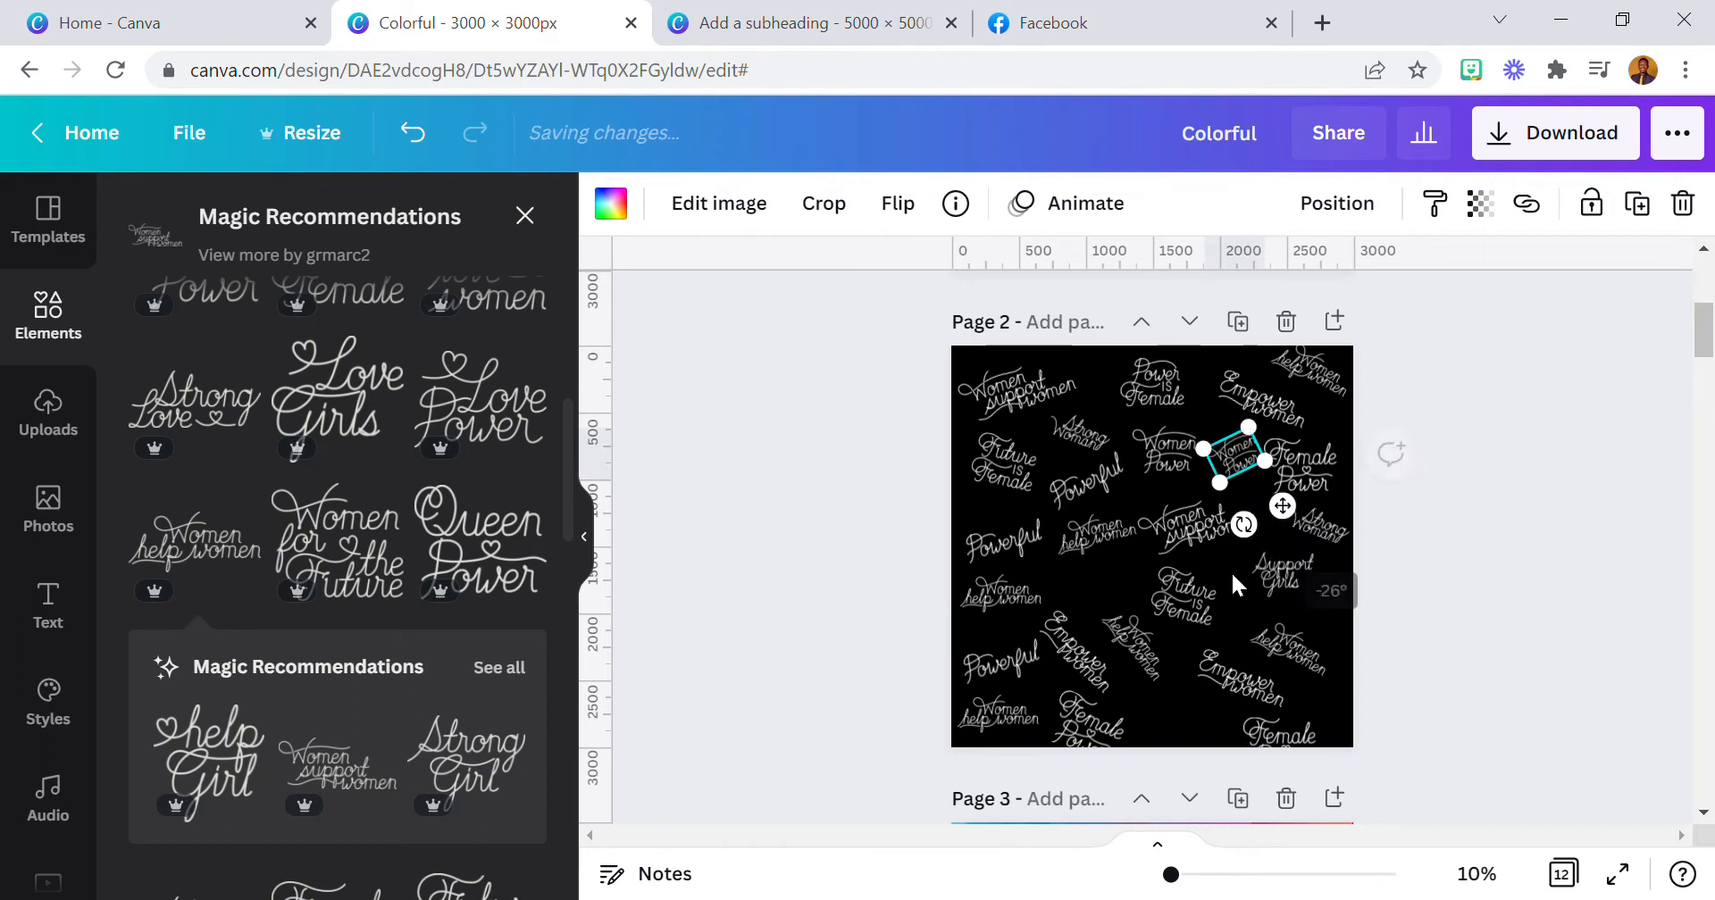
click(1183, 596)
- Duplicate Strong Woman, tilt the copy counterclockwise and place it beneath the central Women help women lettering
click(1065, 455)
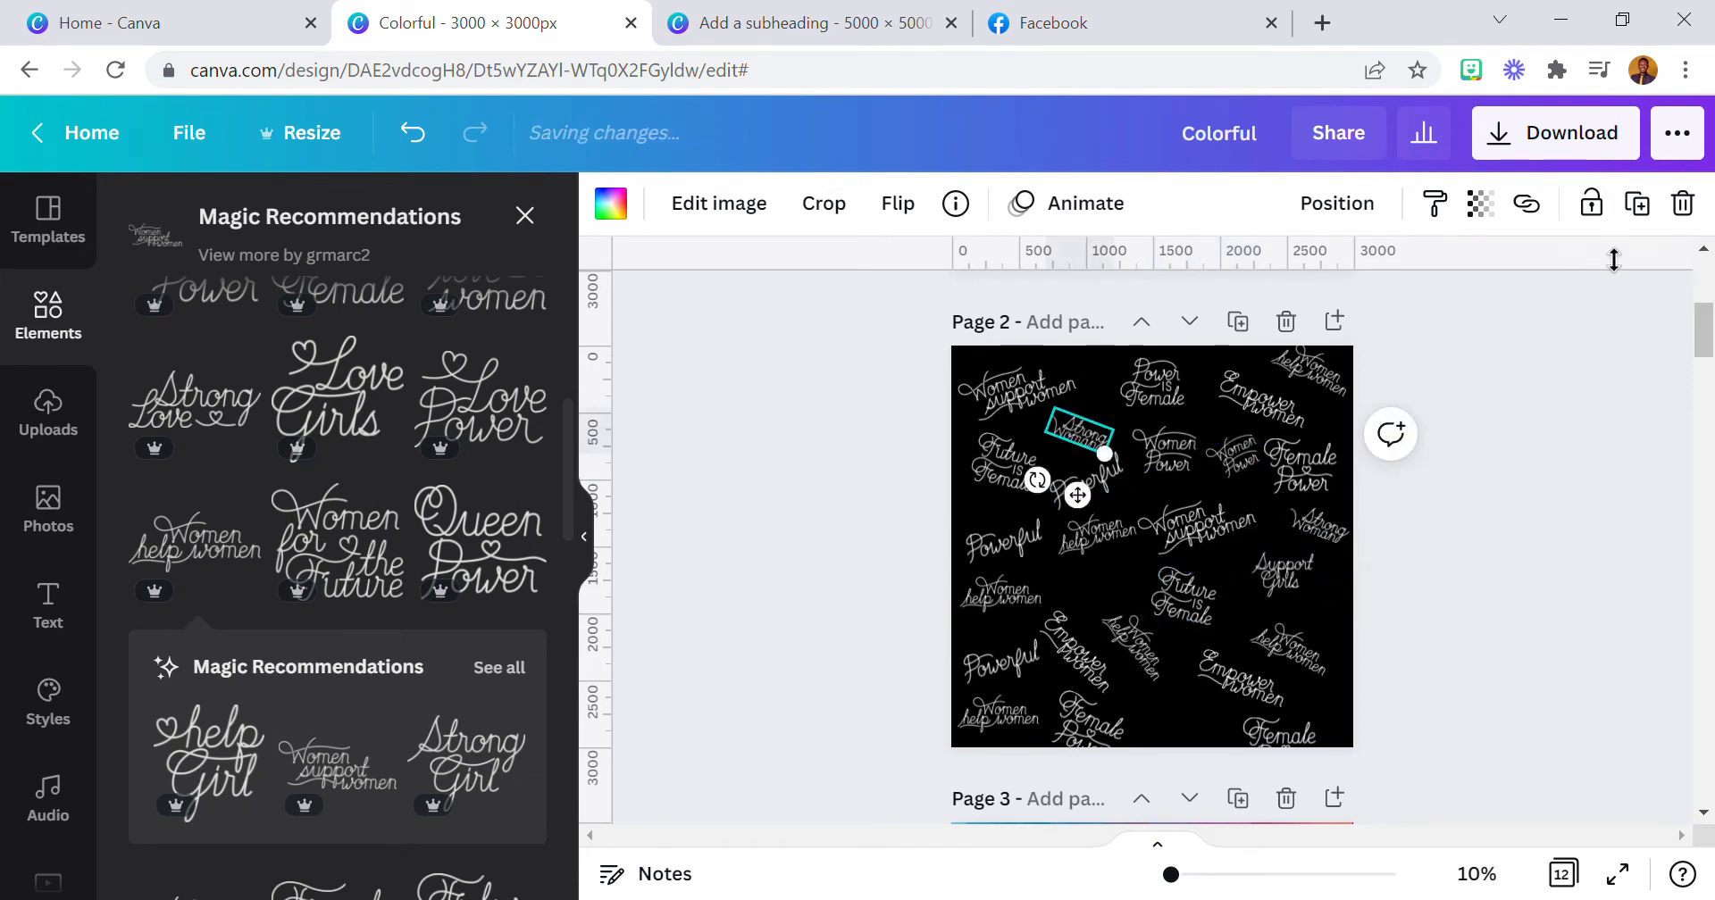
click(1637, 204)
drag(1088, 503, 1139, 668)
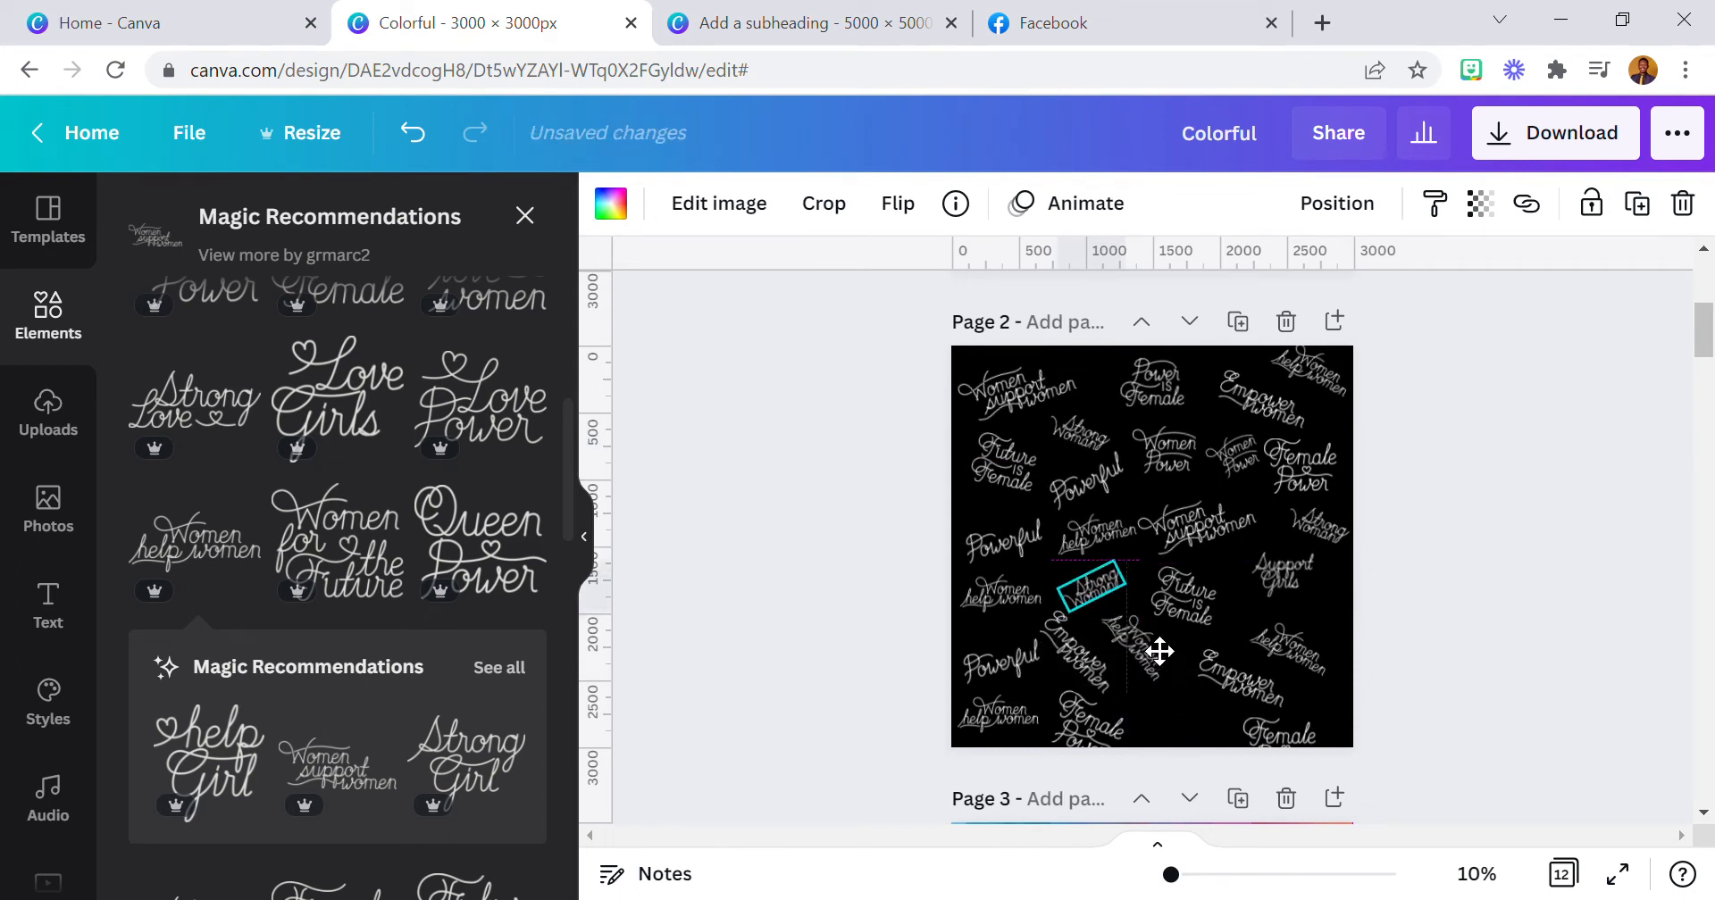
- Duplicate Future is Female three times, placing one copy at the page's bottom edge and two running off its right edge
click(1201, 605)
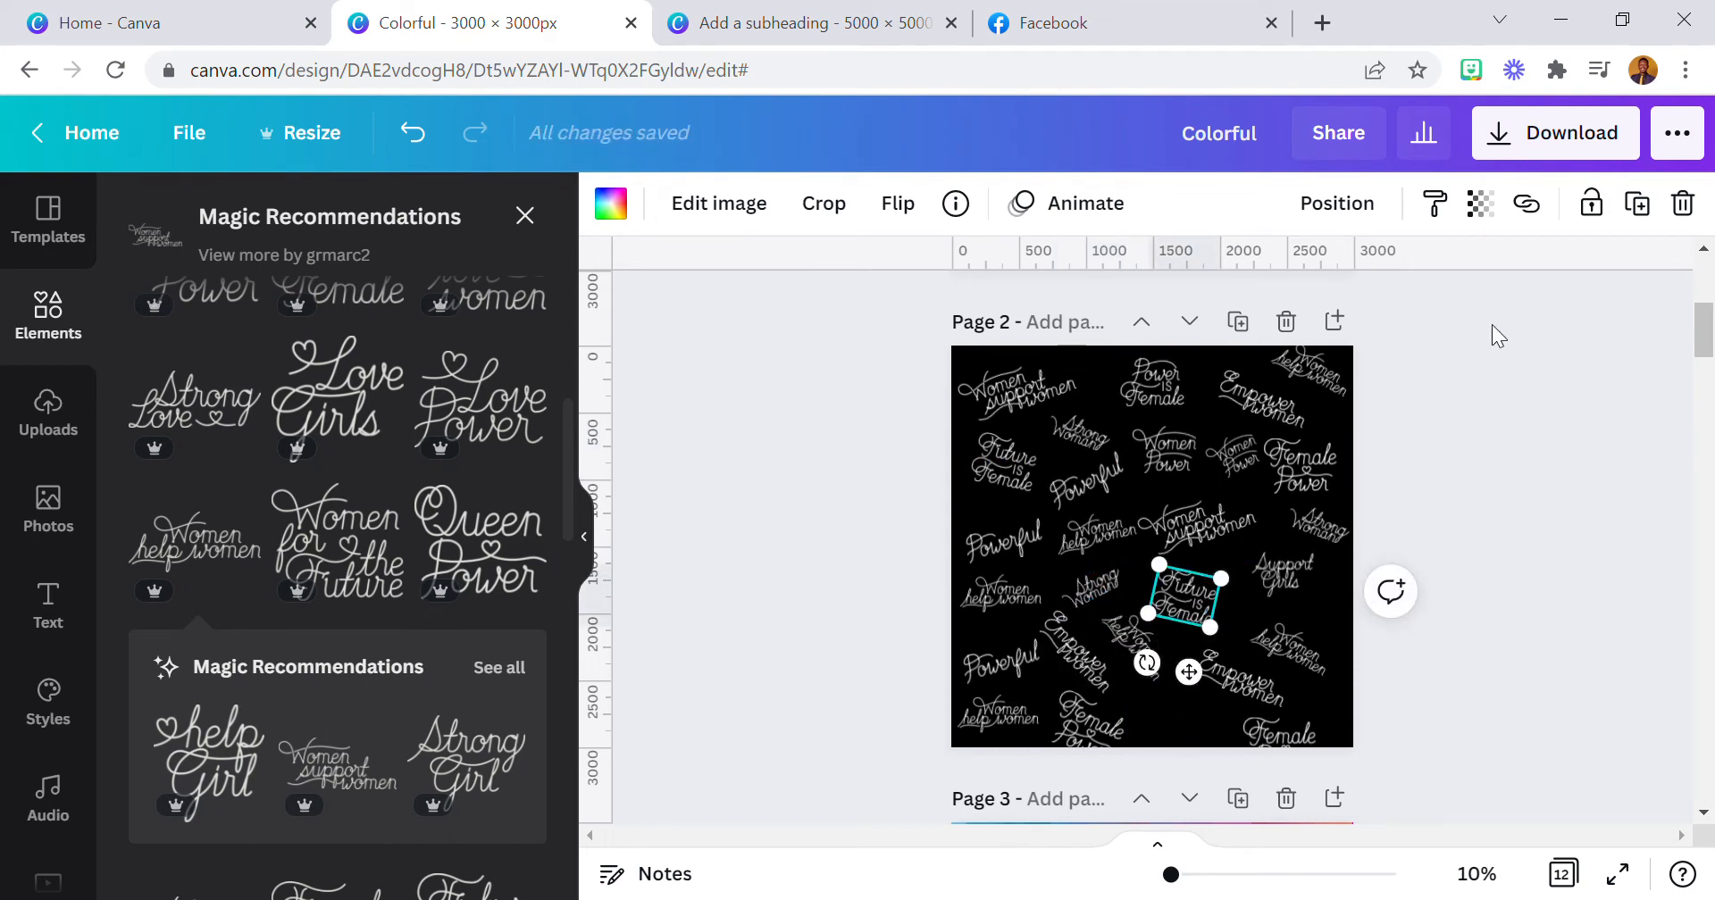
click(1637, 204)
drag(1188, 609, 1176, 732)
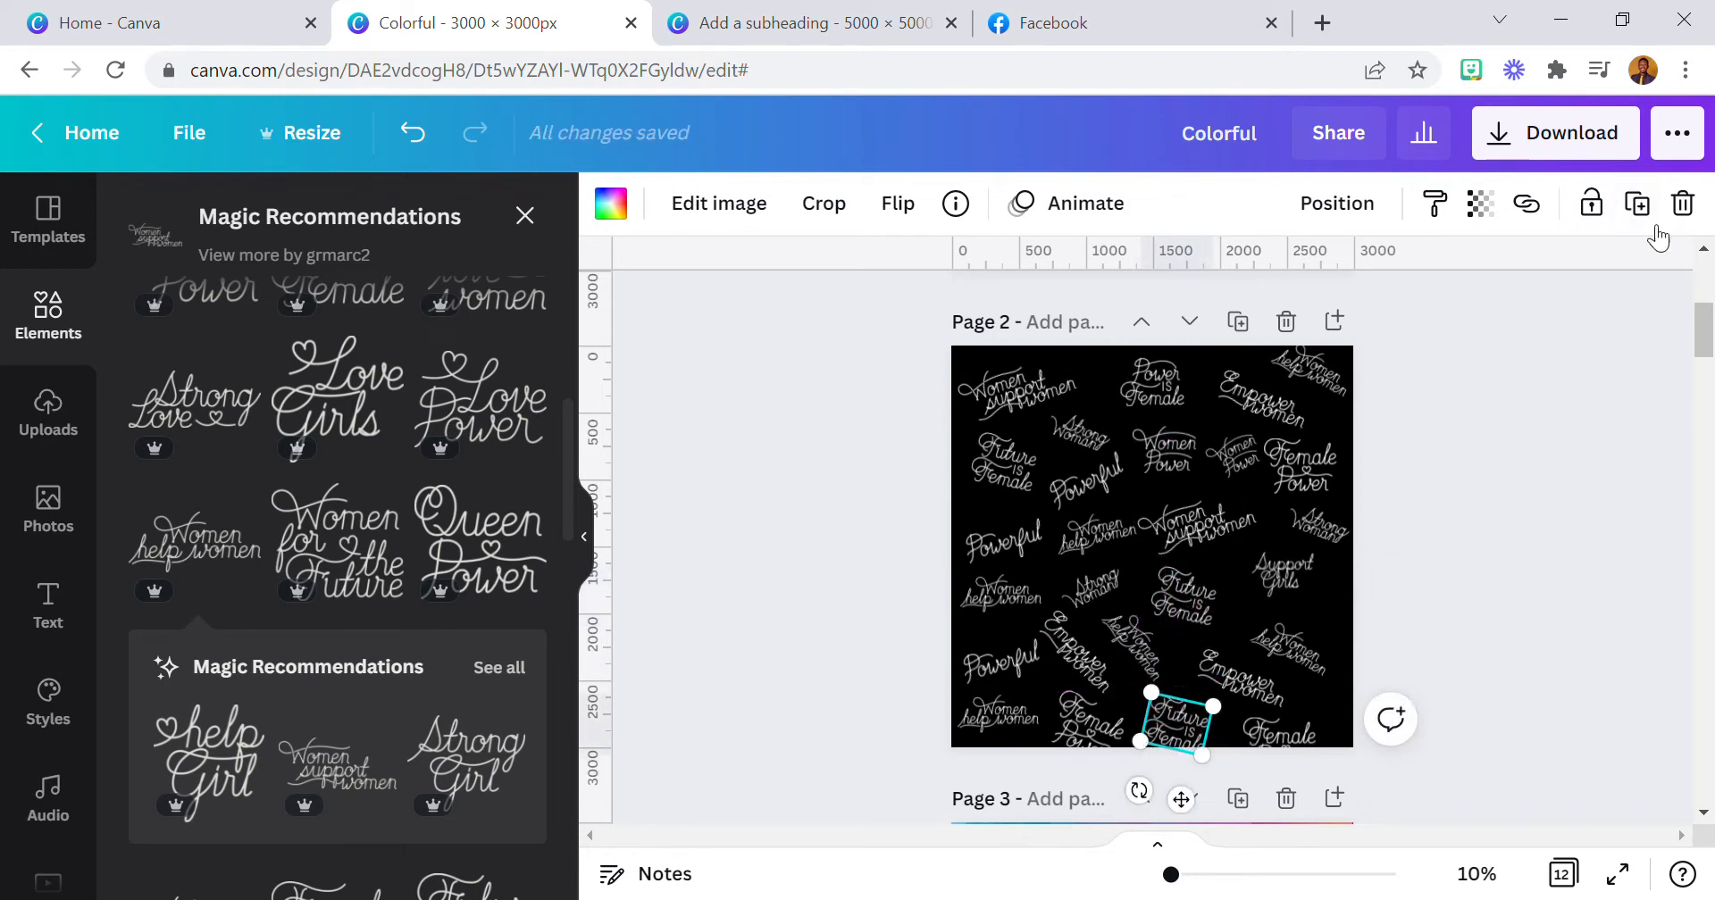
click(1637, 204)
drag(1179, 726, 1344, 604)
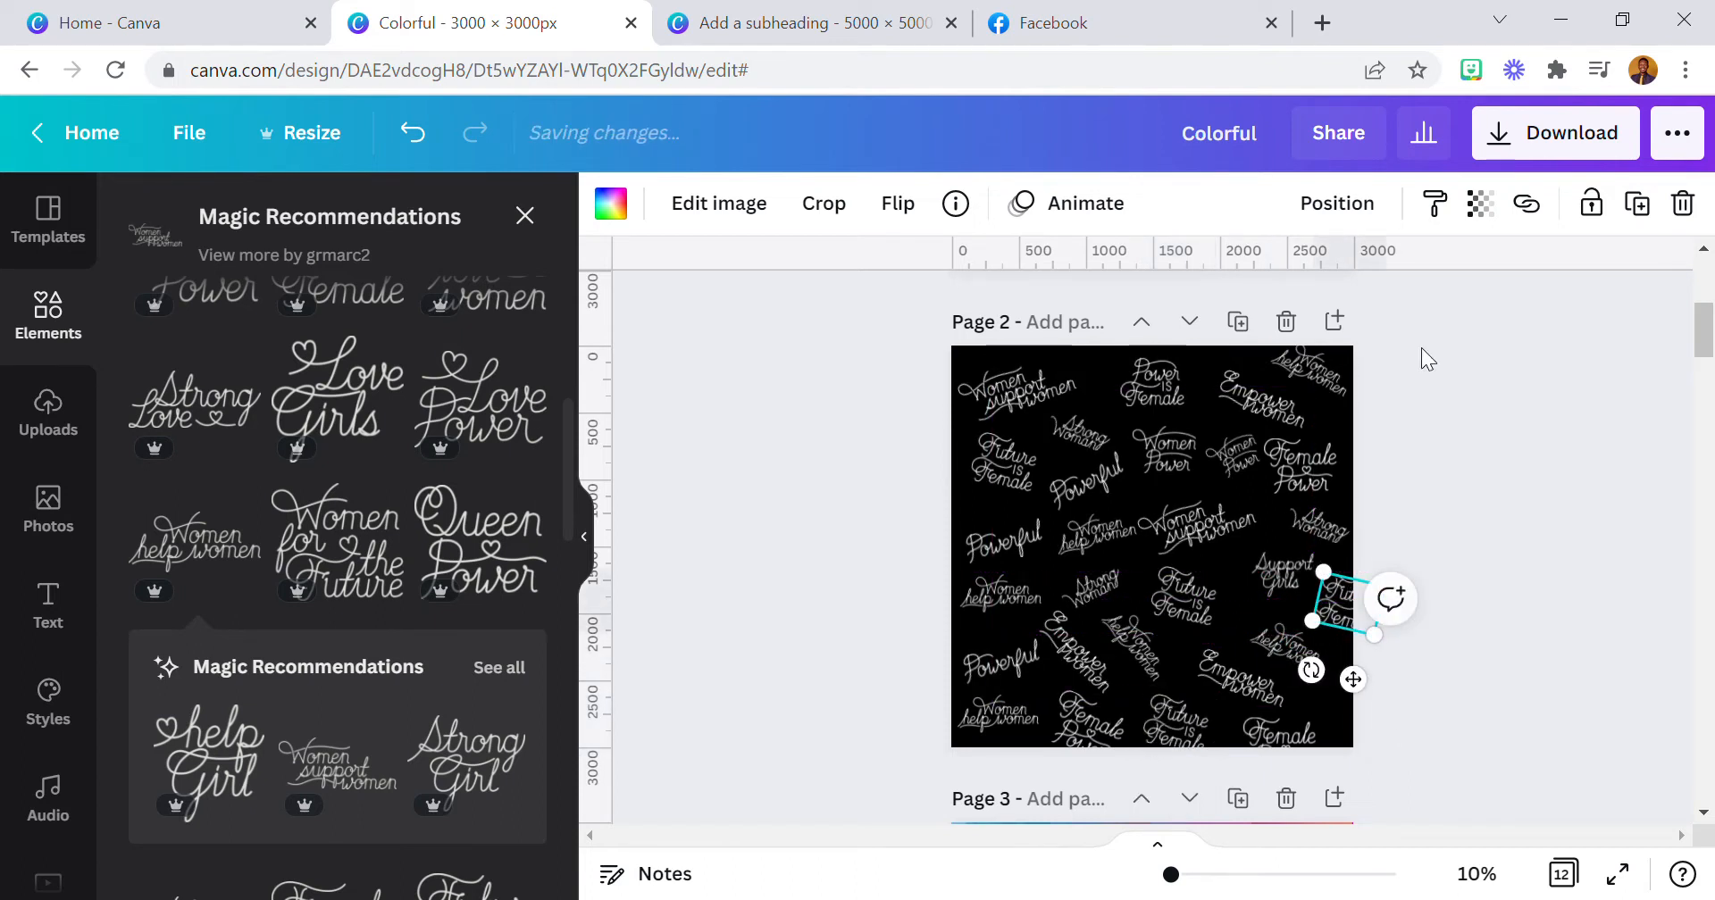
click(1637, 203)
drag(1358, 681, 1361, 776)
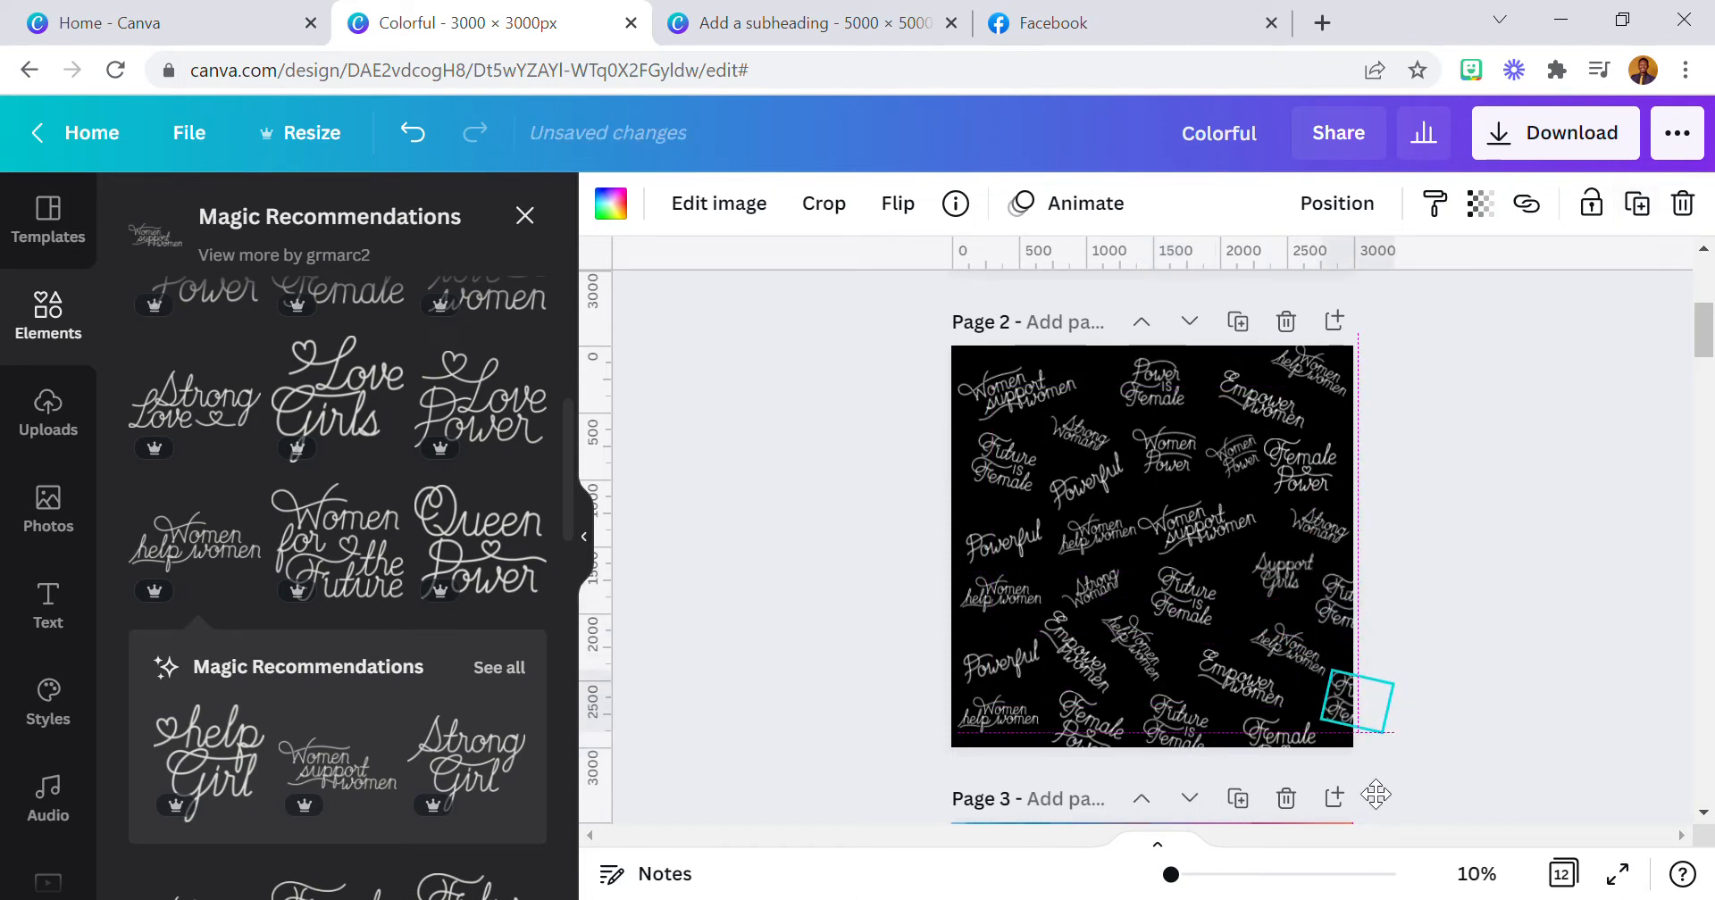
- Duplicate Future is Female, shrink the copy to about 237 × 187 px, tilt it counterclockwise and place it beneath Support Girls
click(1197, 607)
click(1637, 205)
drag(1193, 609, 1258, 663)
drag(1245, 599, 1237, 584)
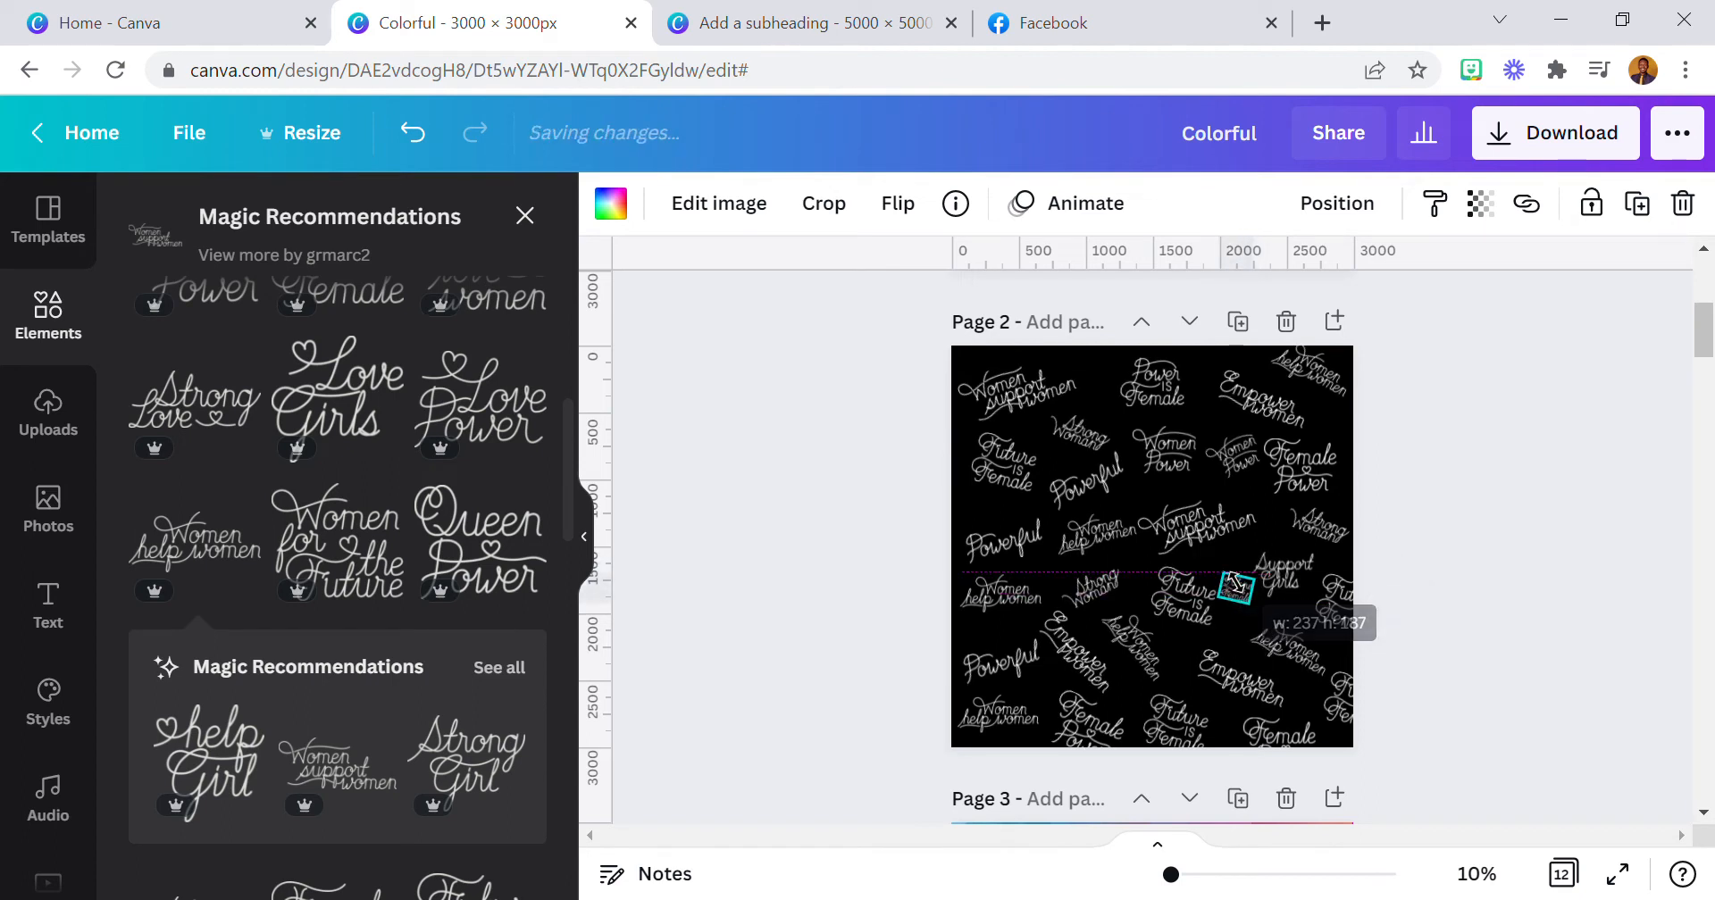
drag(1203, 643, 1308, 676)
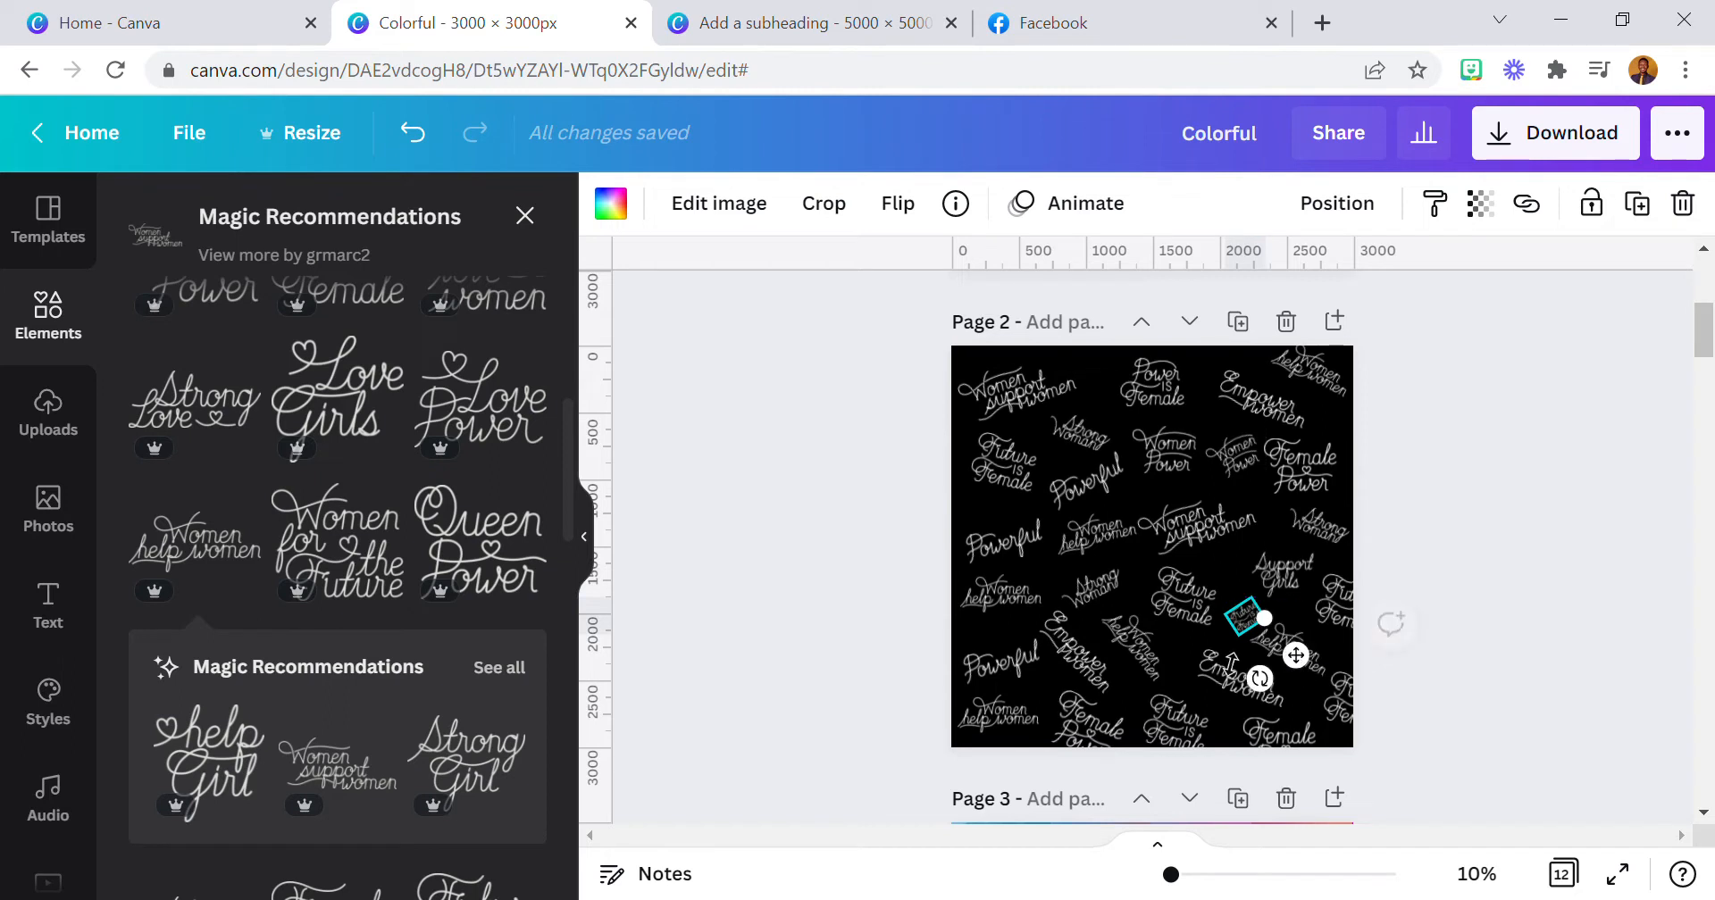
click(955, 515)
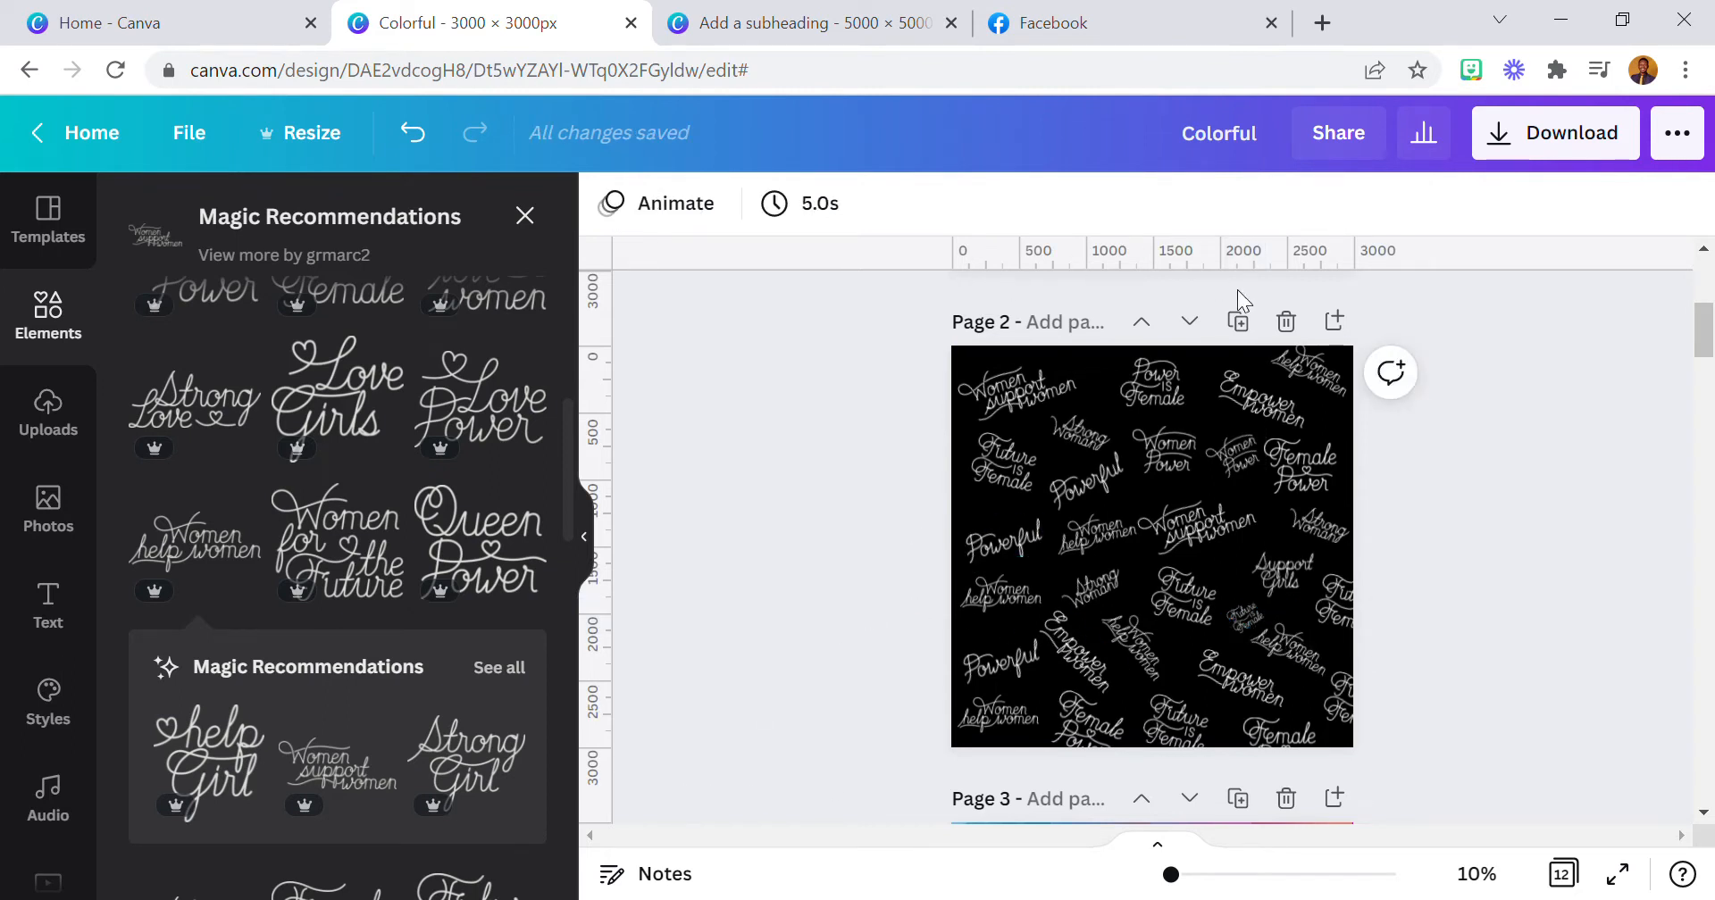
- Set the transparency of all letterings on page 2 to 20
drag(922, 355, 1389, 759)
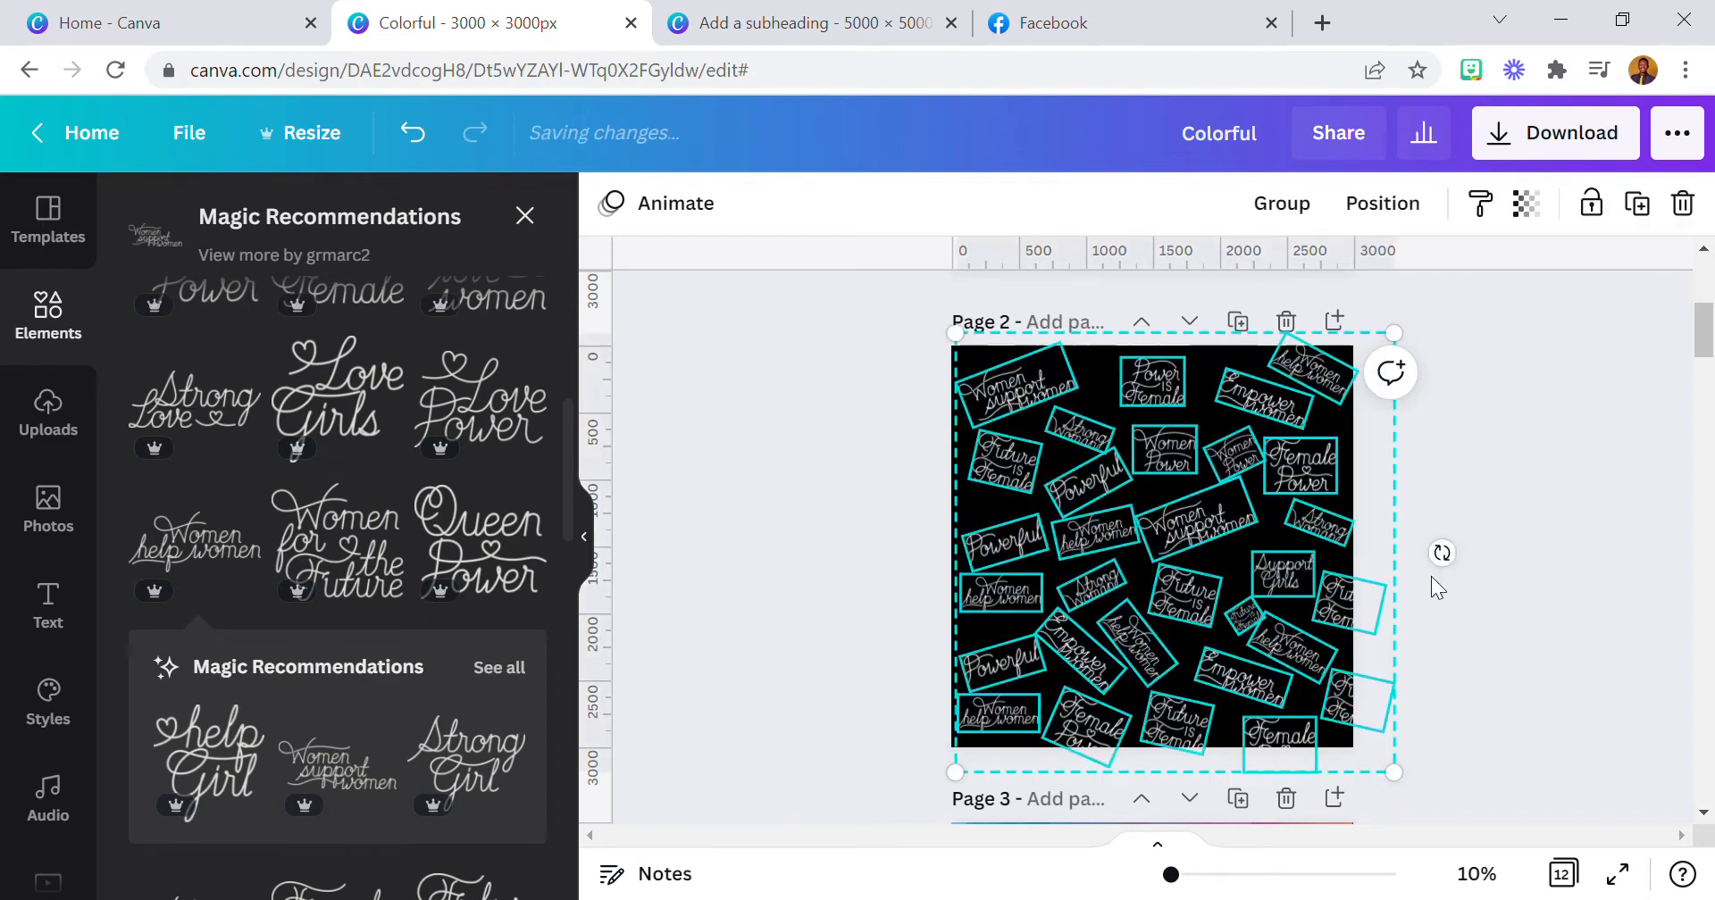
click(1526, 204)
drag(1431, 286, 1308, 300)
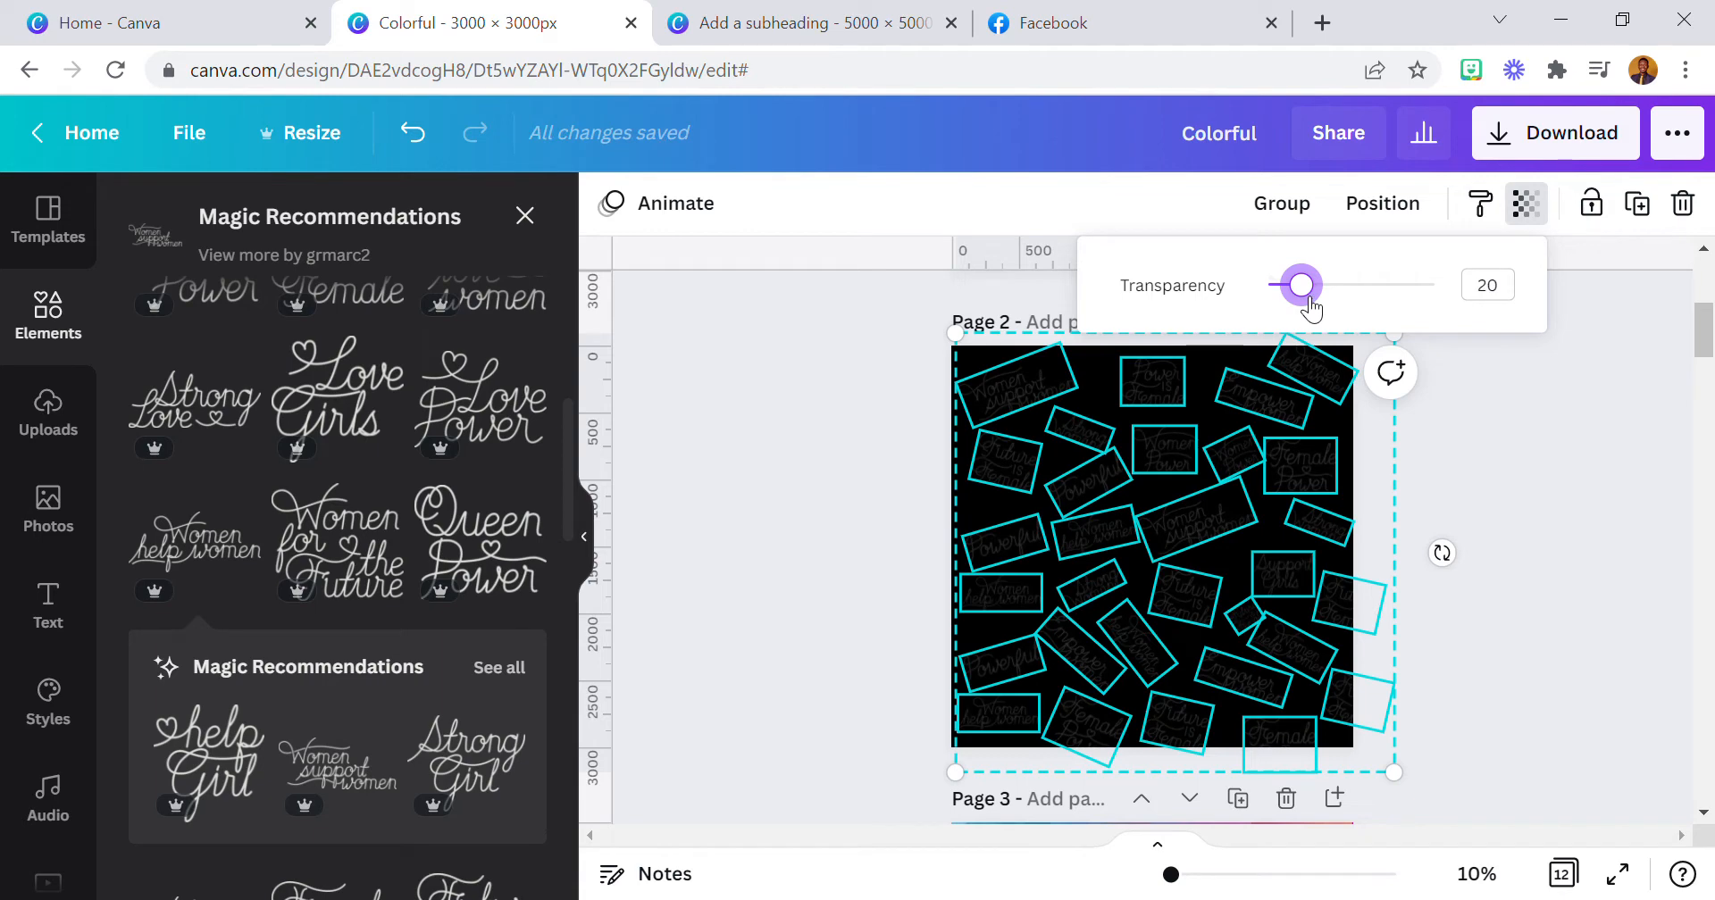
click(1503, 423)
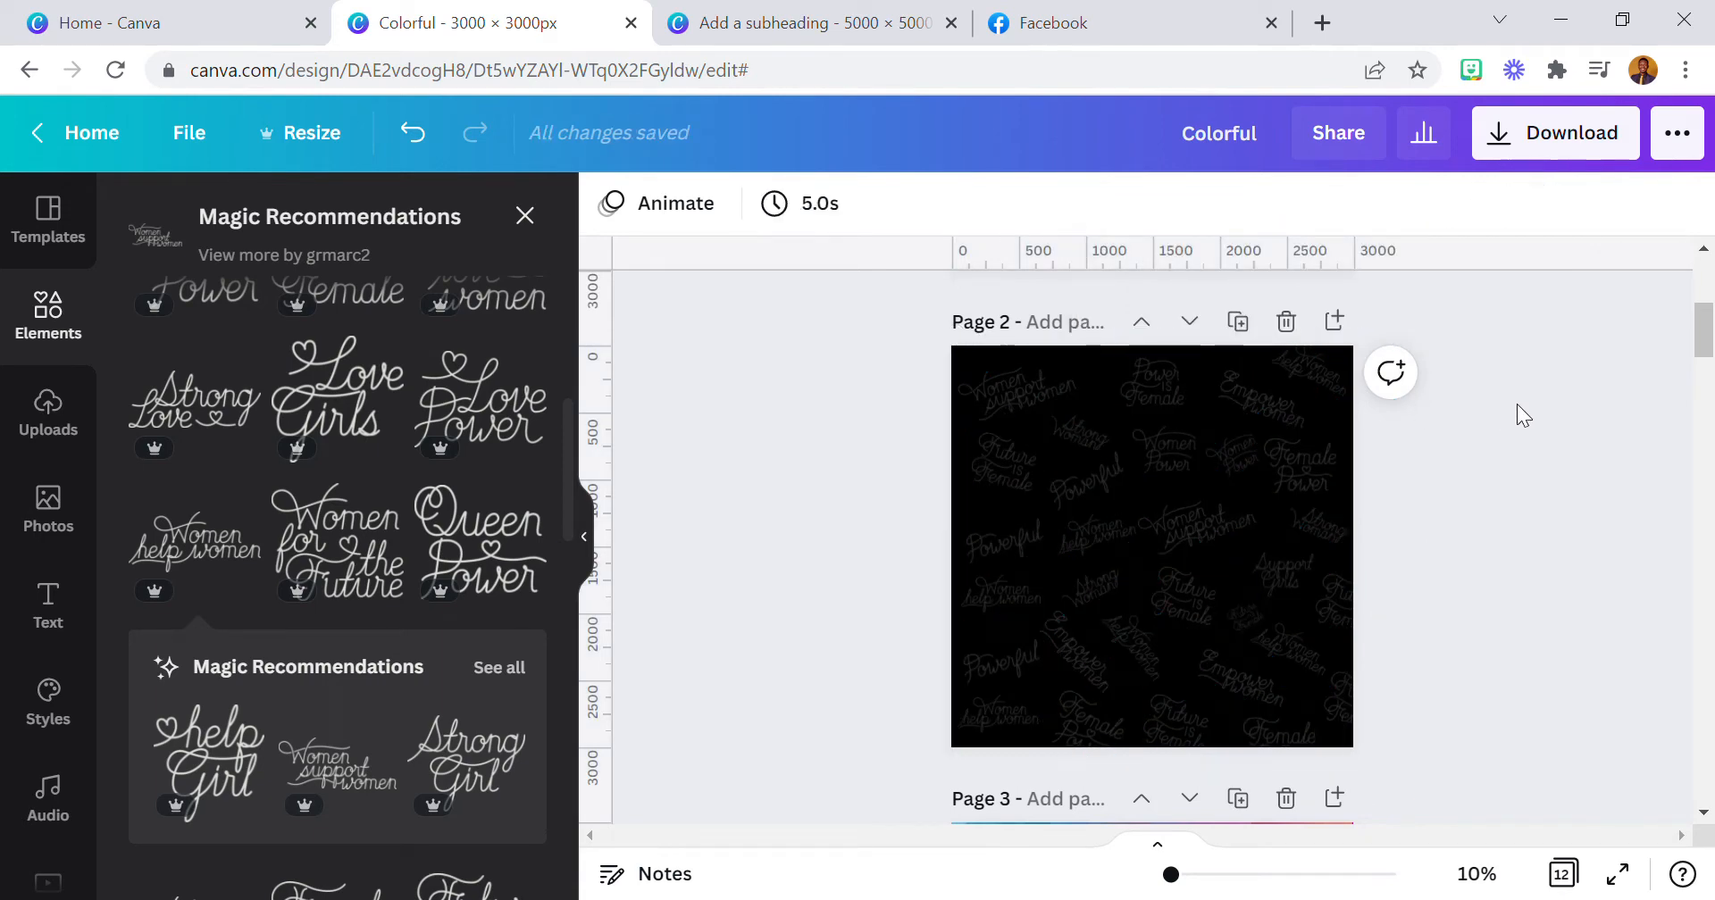
- Add the recently used black-and-white portrait of a woman in a dark sweater to page 2 and remove its background
click(61, 501)
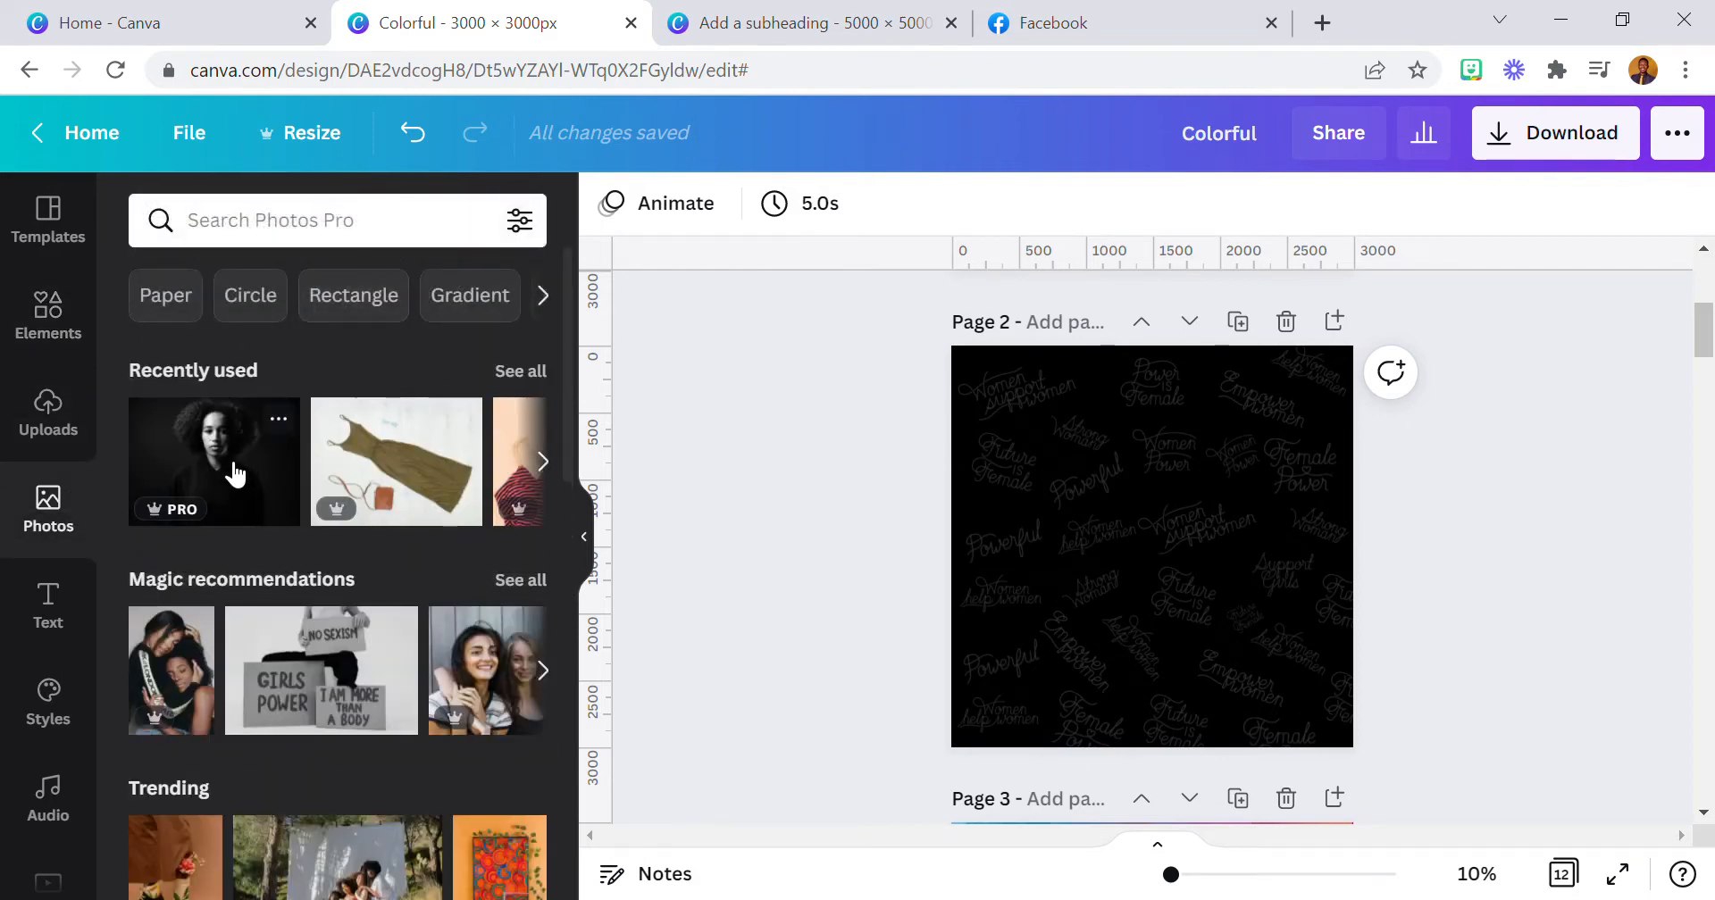
click(230, 478)
click(691, 214)
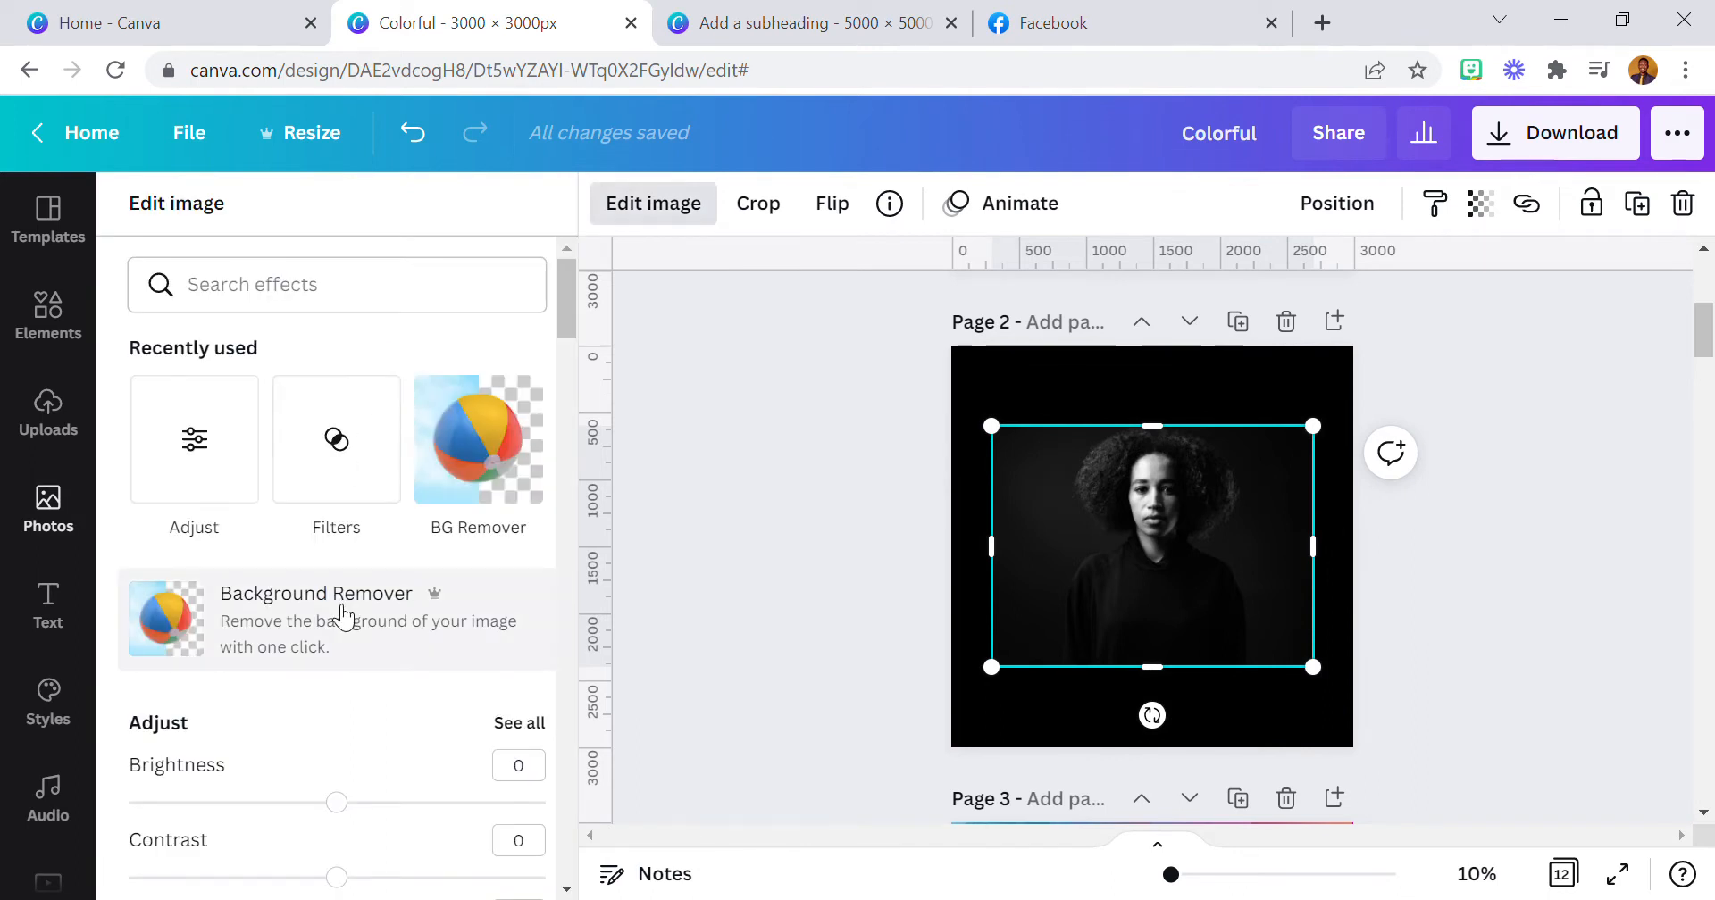
click(344, 616)
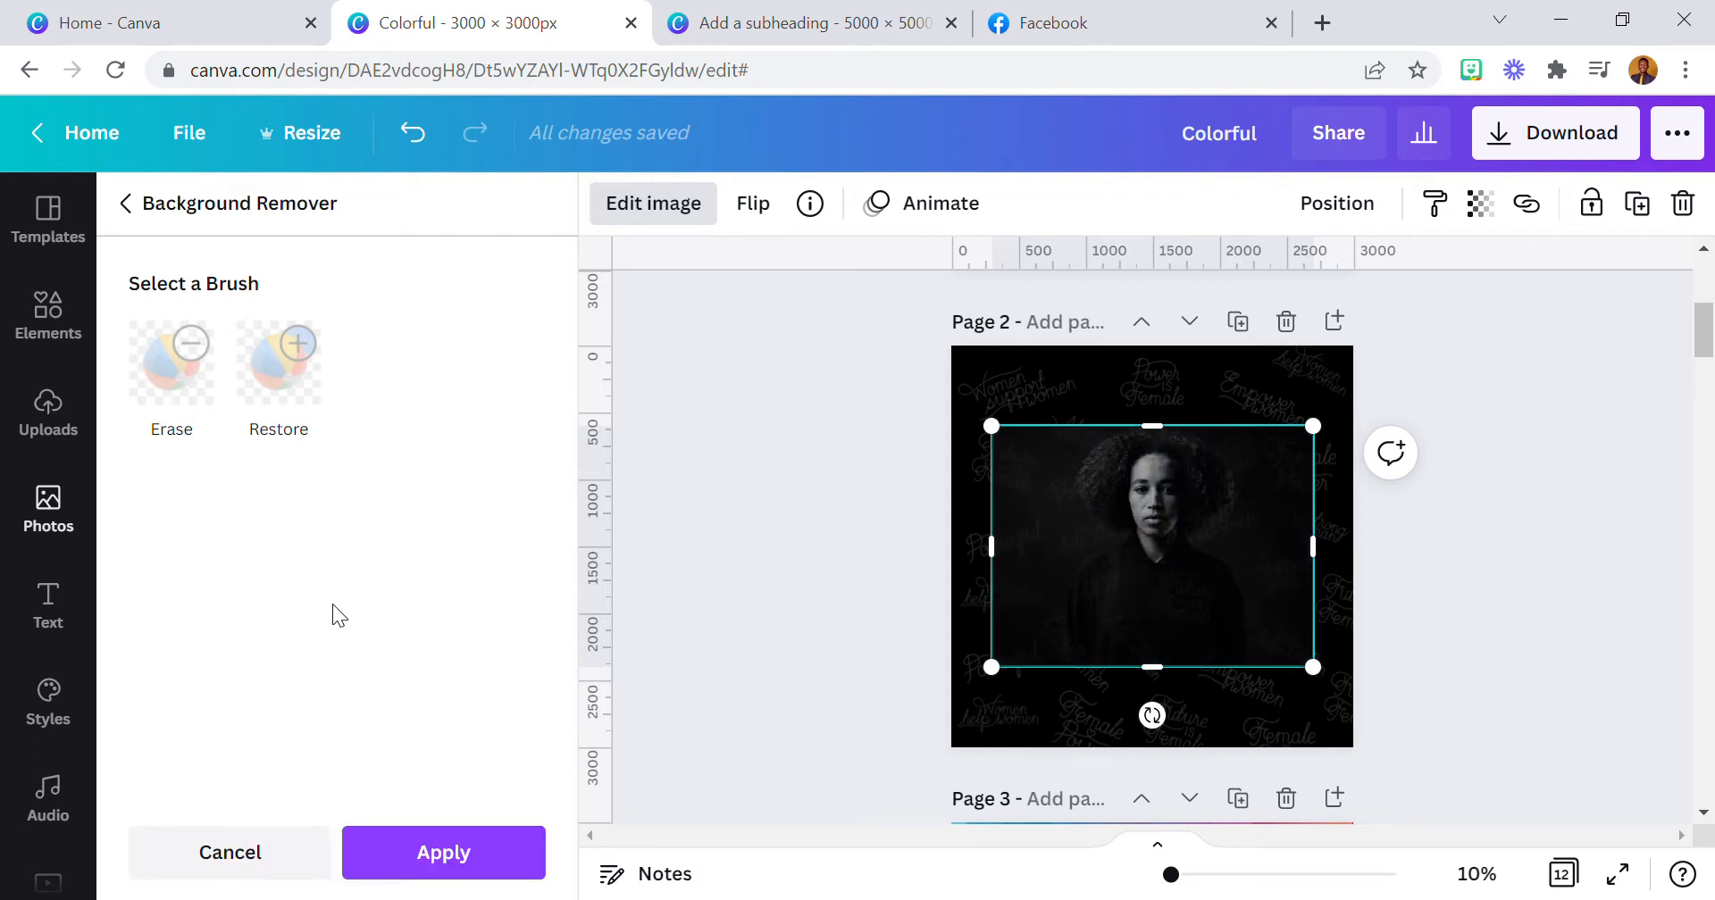
click(500, 868)
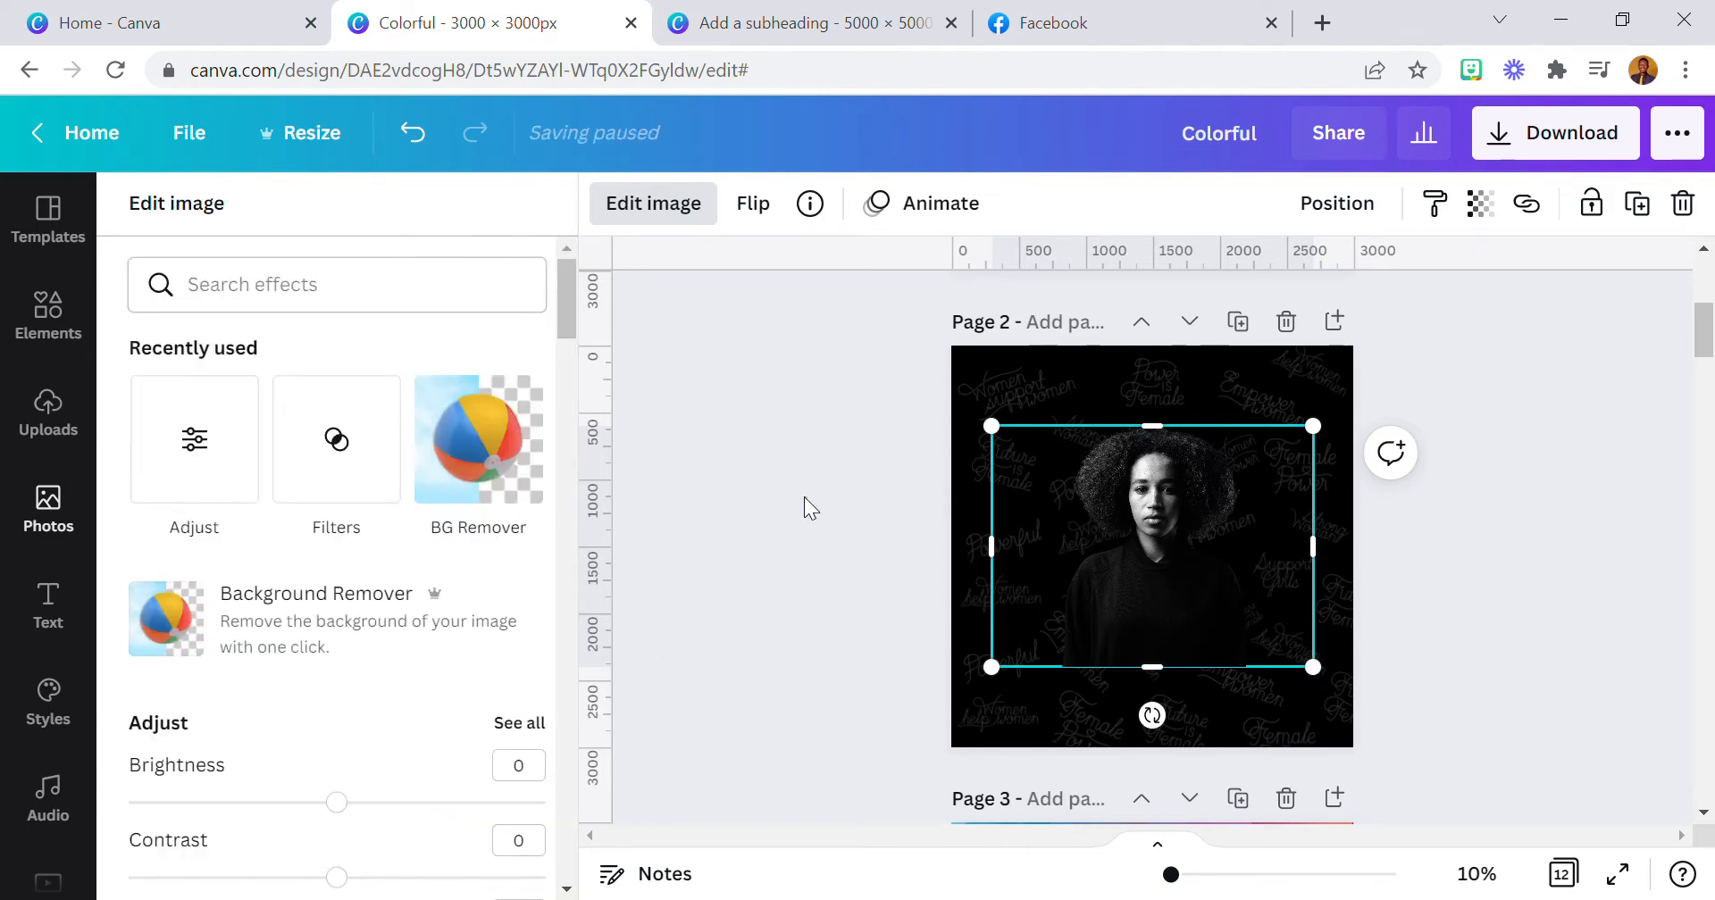
click(808, 506)
- Enlarge the portrait to slightly wider than the page and position it centrally, extending past the page's bottom edge
click(1043, 536)
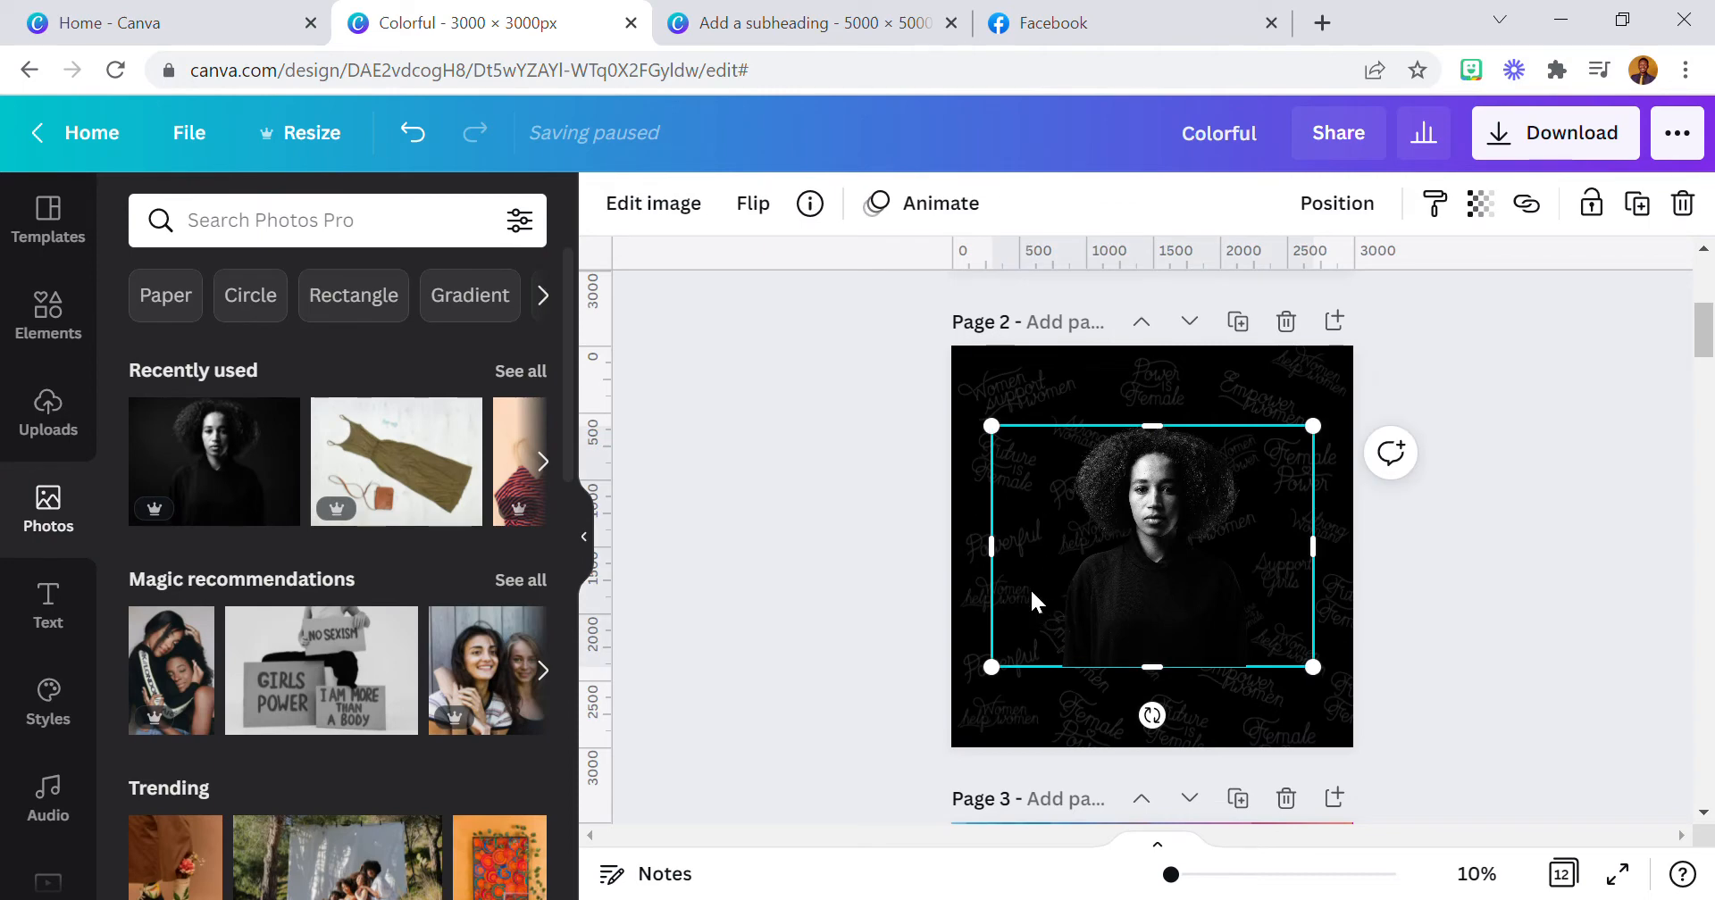
drag(1014, 676, 887, 738)
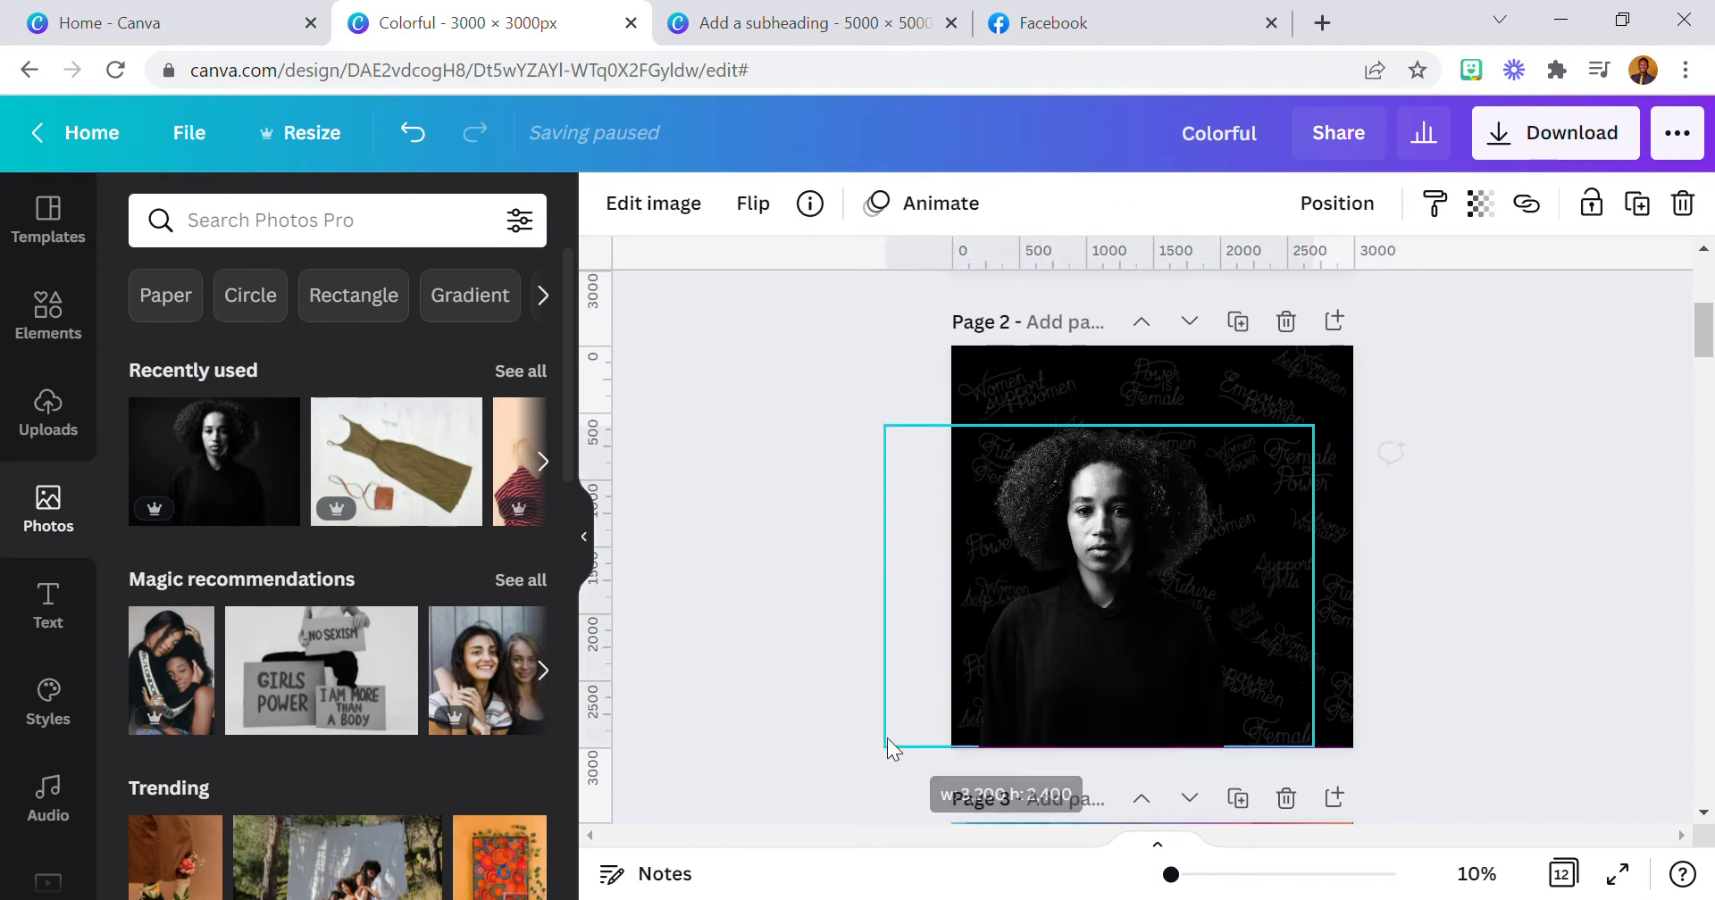
mouse_move(1076, 572)
mouse_down()
mouse_move(1150, 613)
mouse_move(1073, 586)
mouse_up()
click(813, 528)
- Crop the empty area off the left side of the portrait
click(858, 544)
click(947, 572)
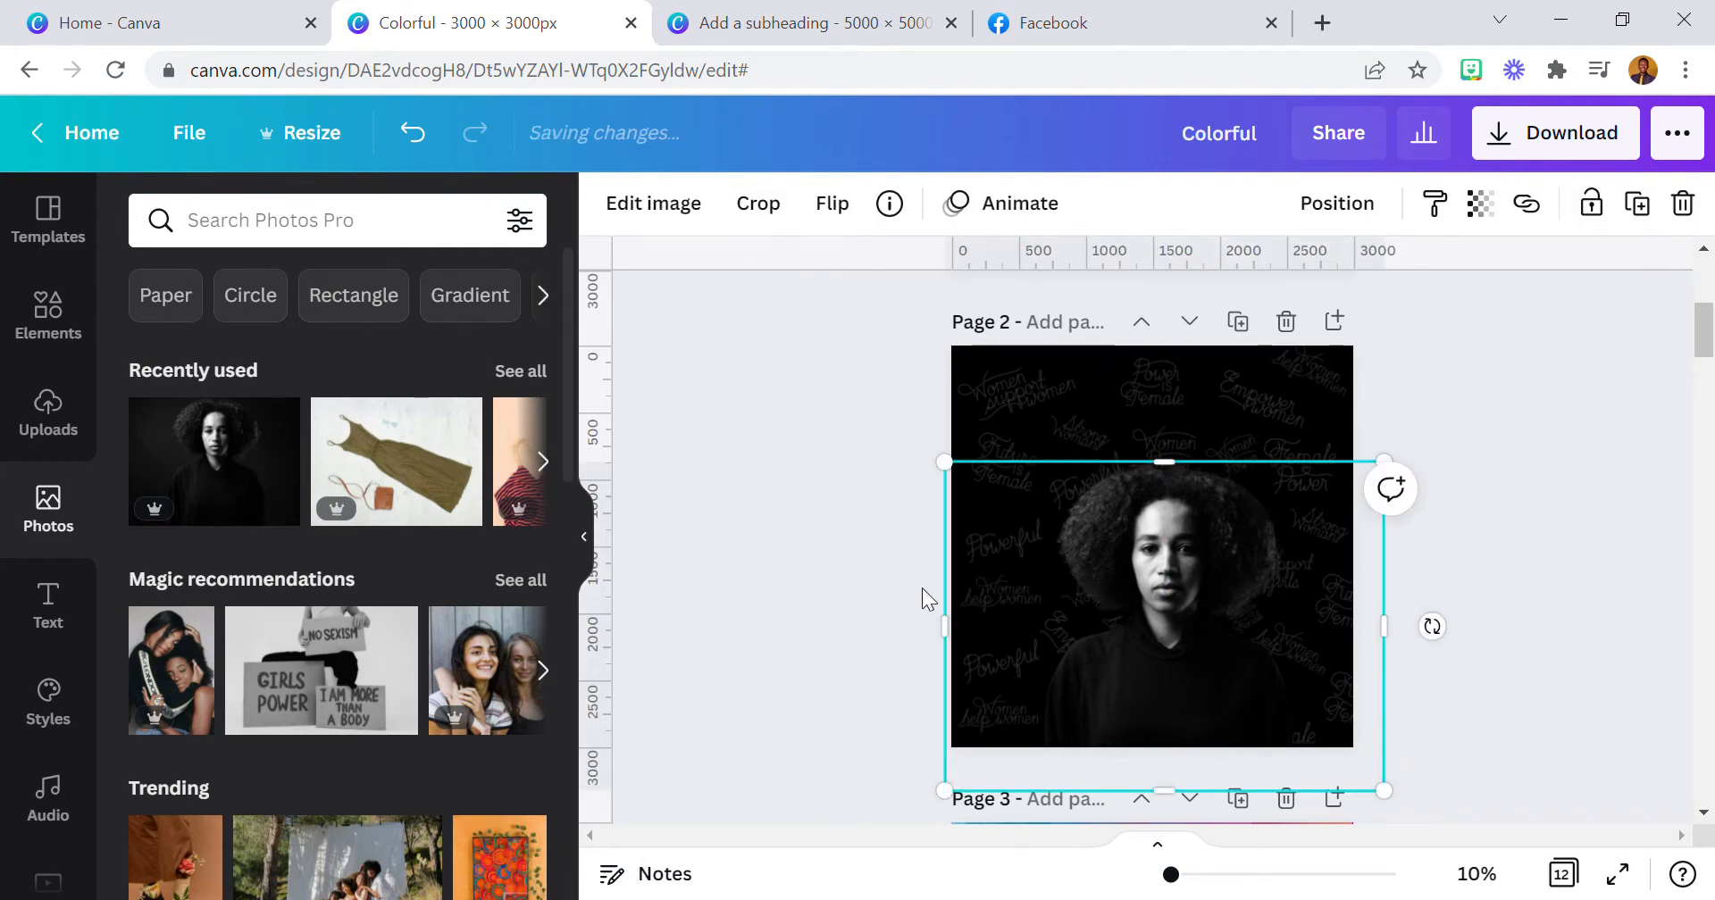
drag(954, 607, 1016, 589)
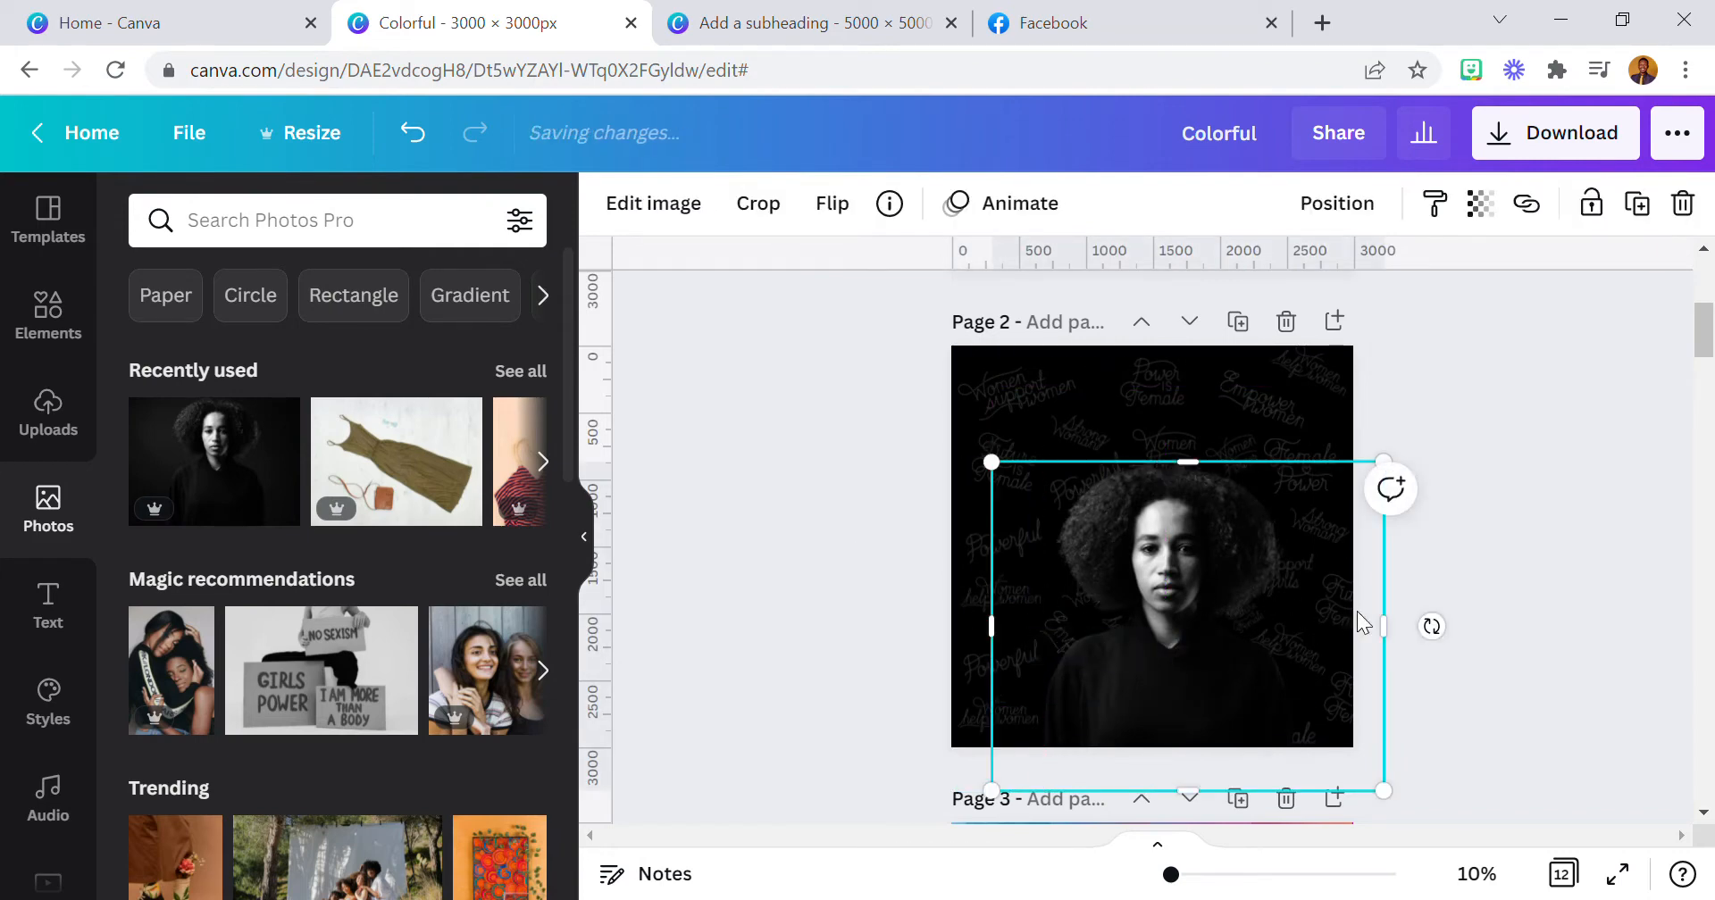
- Trim the portrait's empty side areas and enlarge it to almost the page width, centred and extending past the page's bottom edge
drag(1393, 632, 1366, 627)
drag(1005, 484, 938, 431)
mouse_move(1109, 543)
mouse_down()
mouse_move(1126, 593)
mouse_move(1104, 571)
mouse_up()
drag(956, 574, 975, 574)
drag(1371, 601, 1348, 601)
- Apply the Street filter to the portrait at an intensity of 12
click(639, 203)
scroll(412, 528, down, 2)
scroll(412, 528, down, 4)
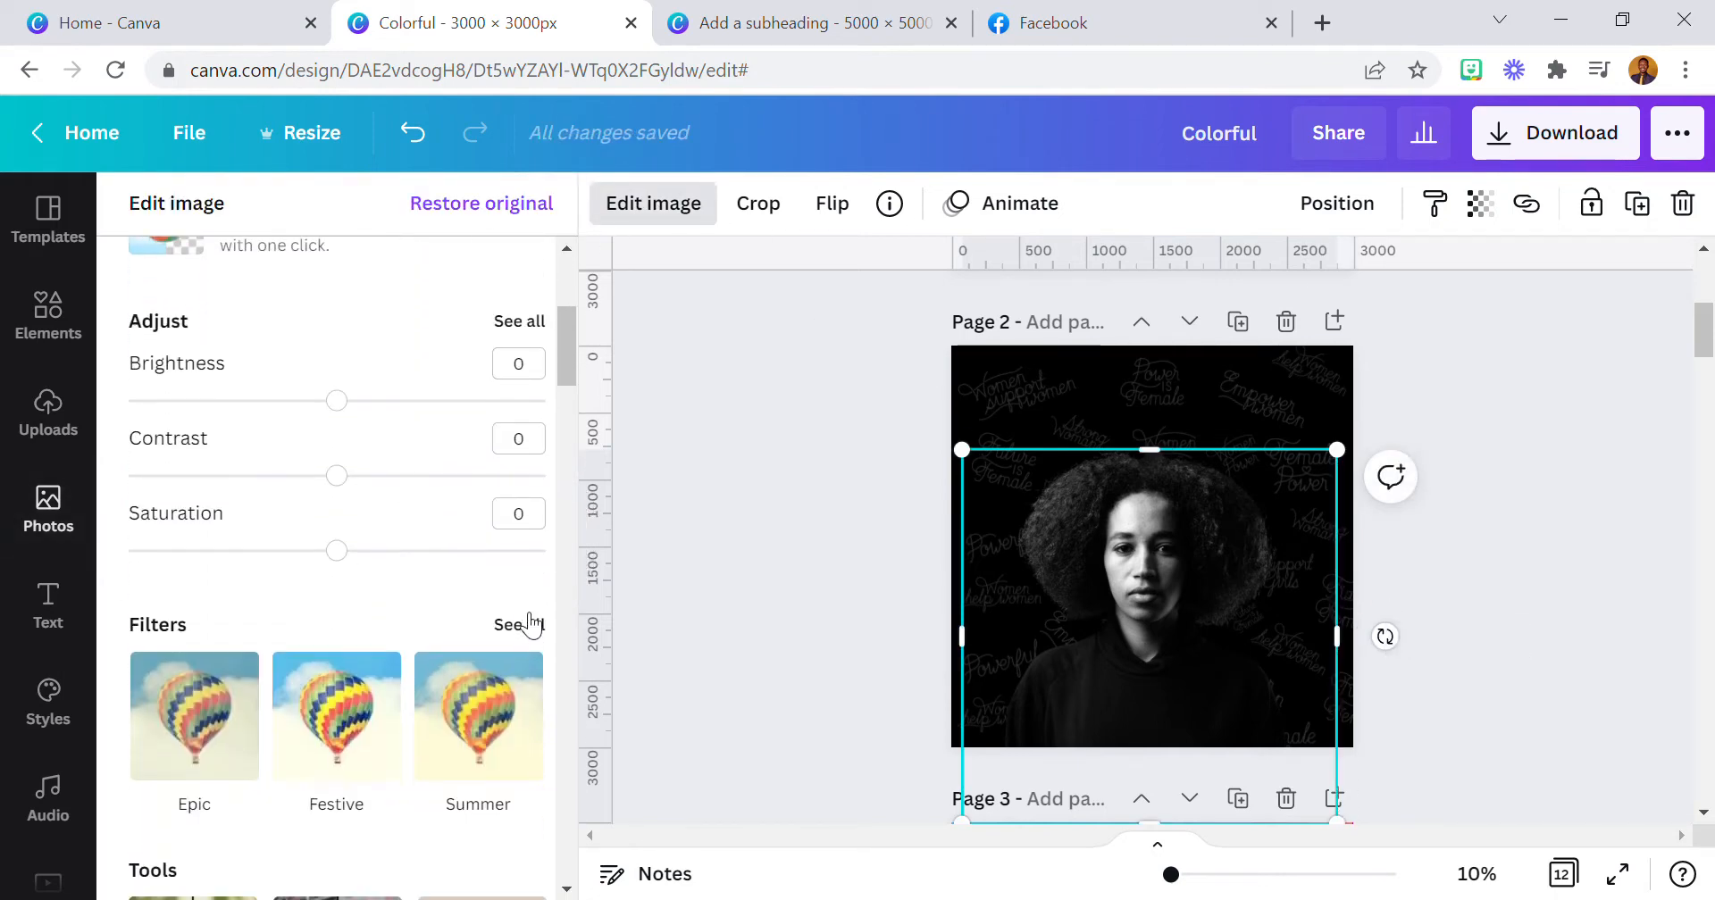
click(531, 628)
scroll(414, 568, down, 10)
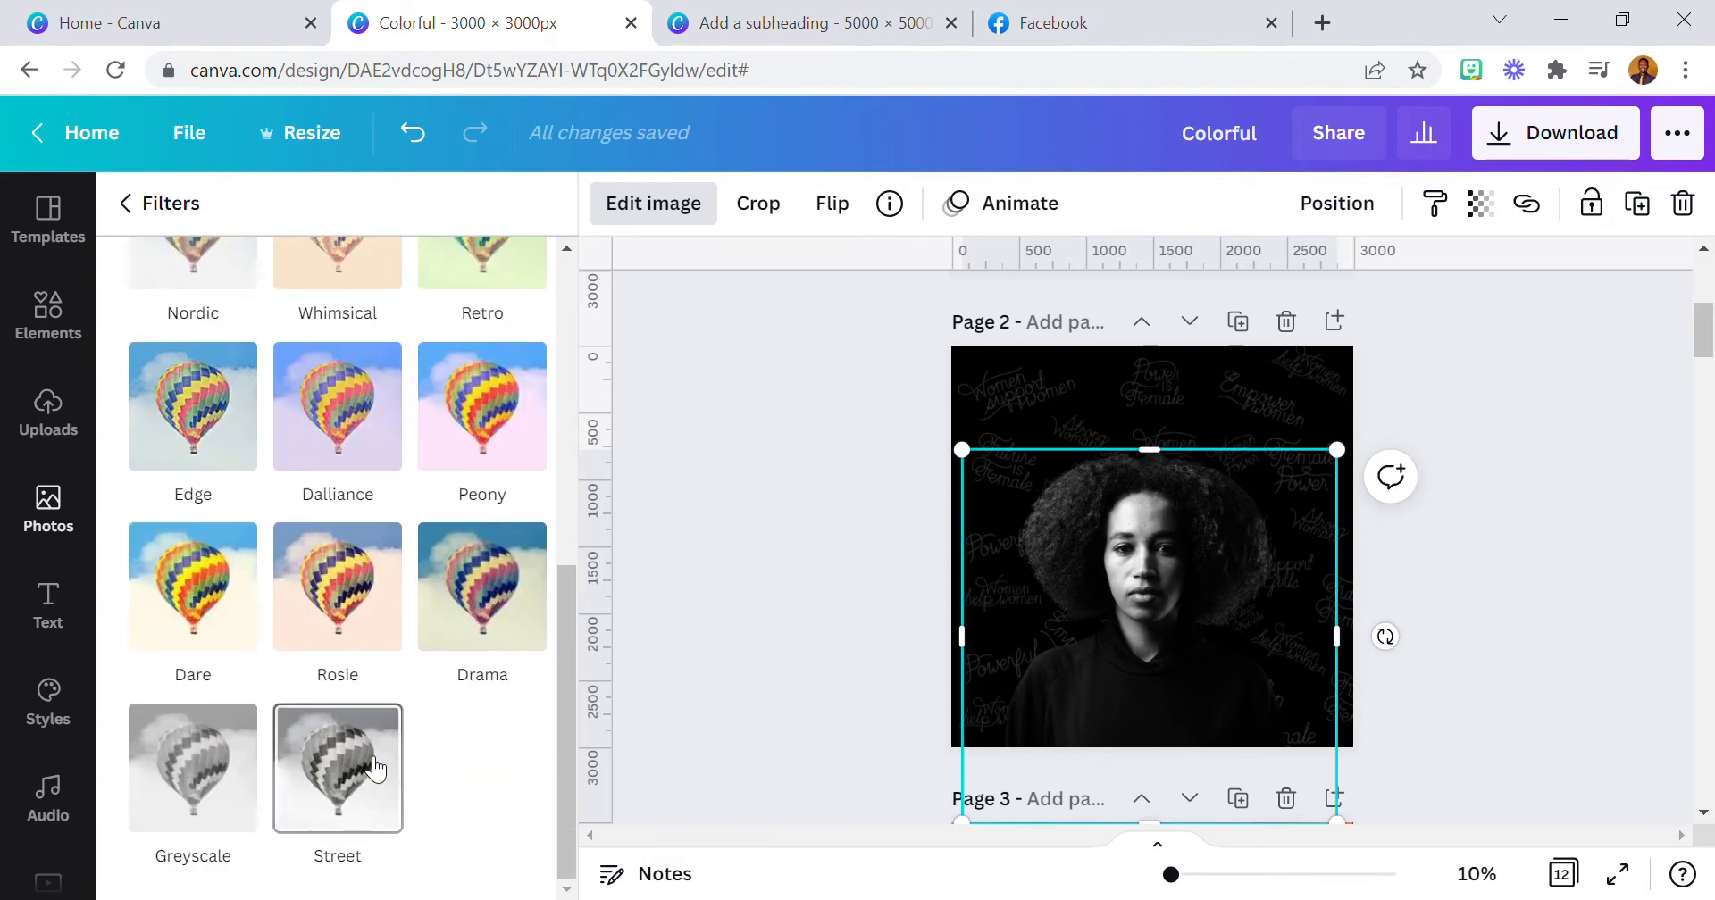
click(375, 770)
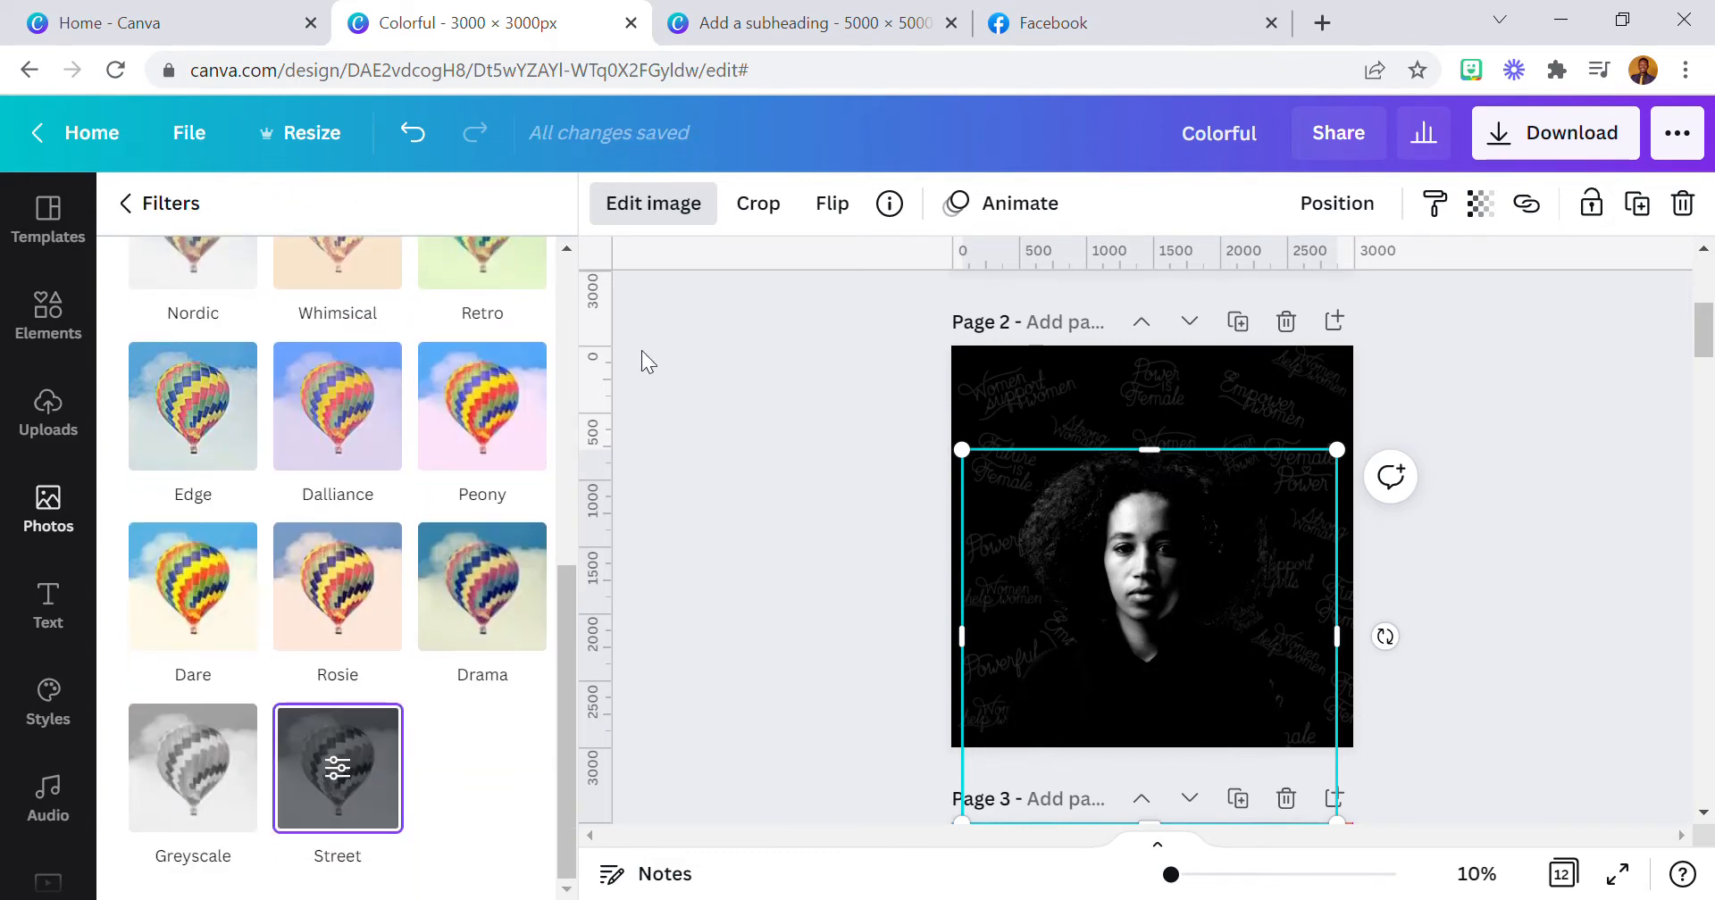
click(324, 776)
drag(341, 330, 190, 311)
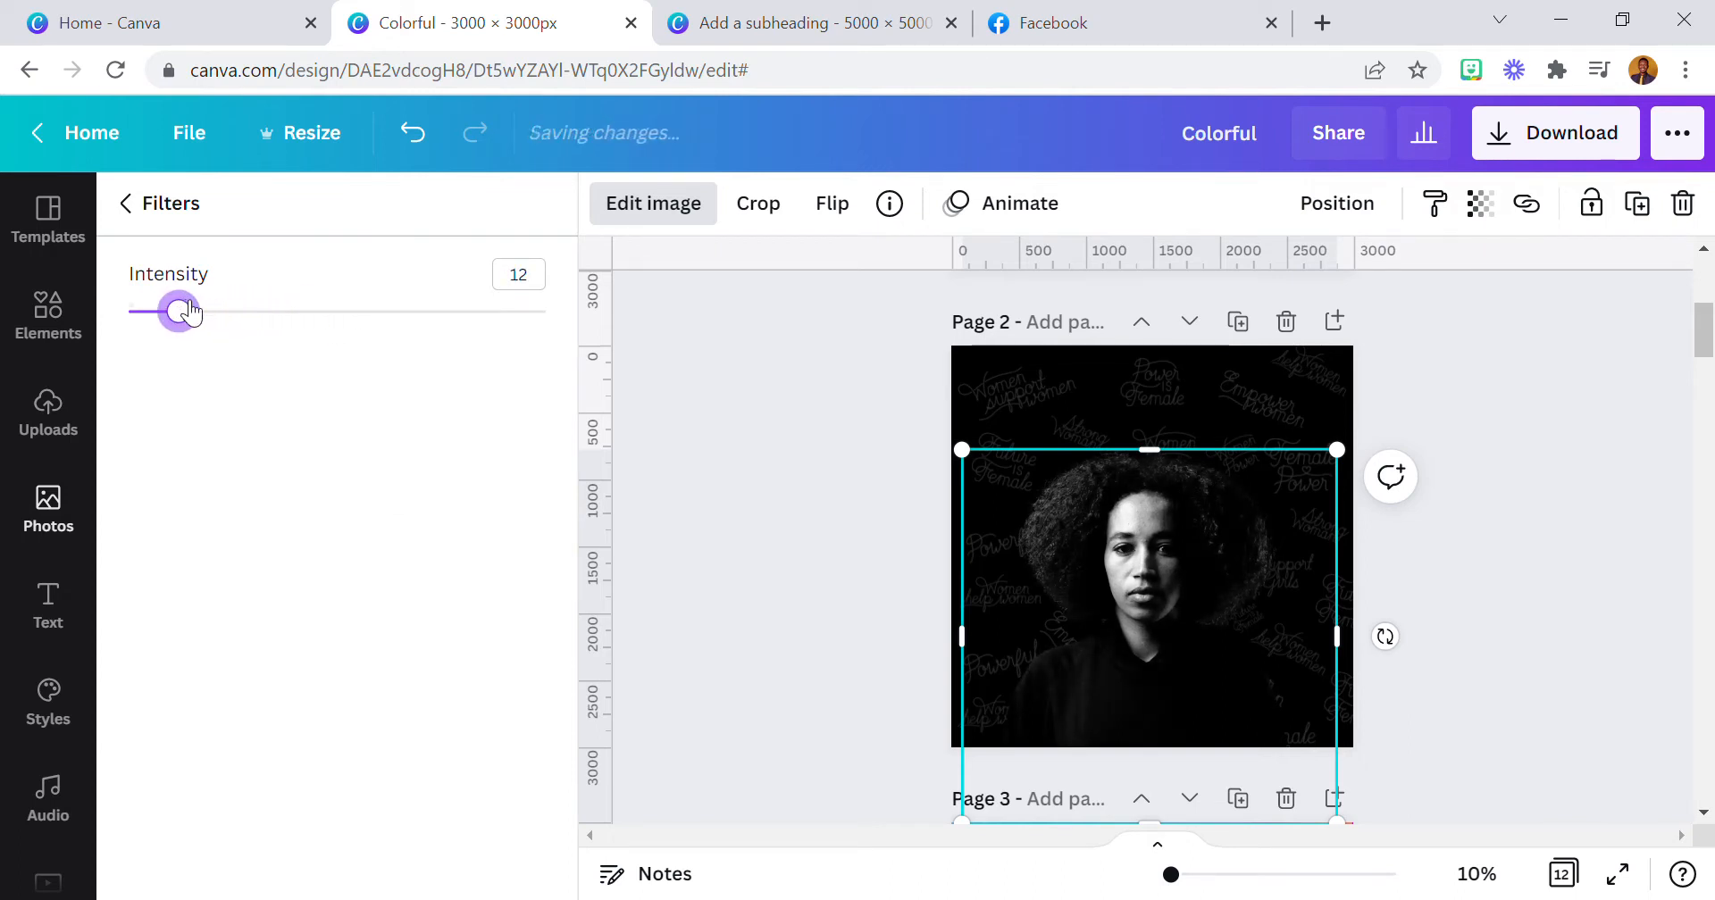
click(796, 536)
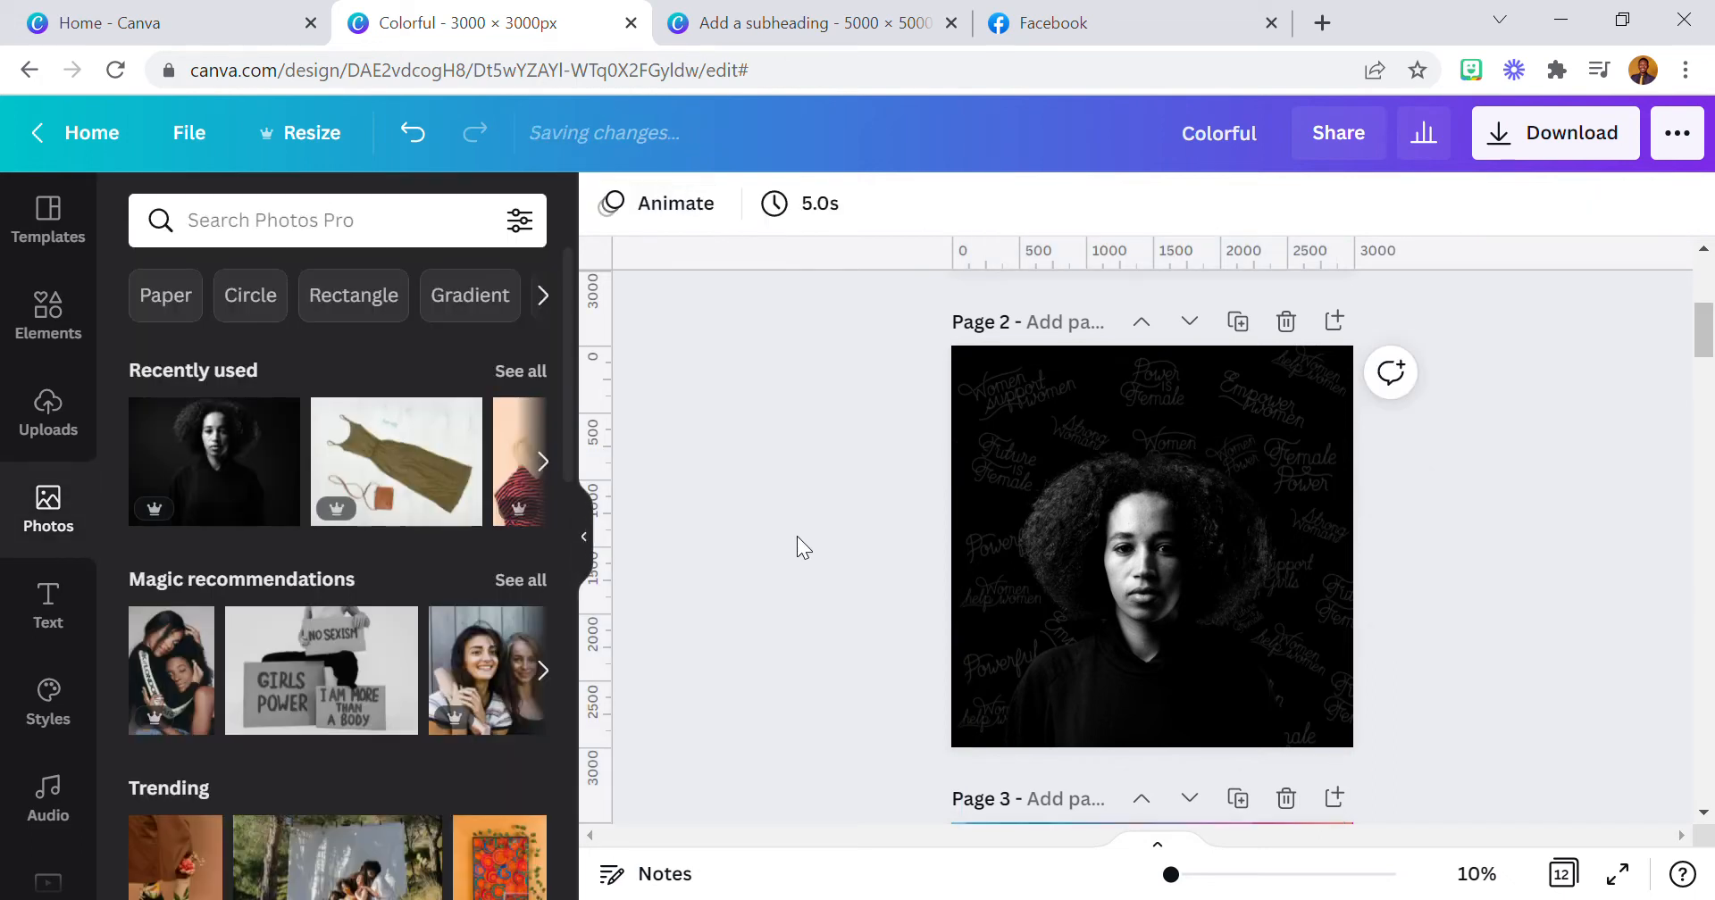
click(1232, 554)
click(791, 527)
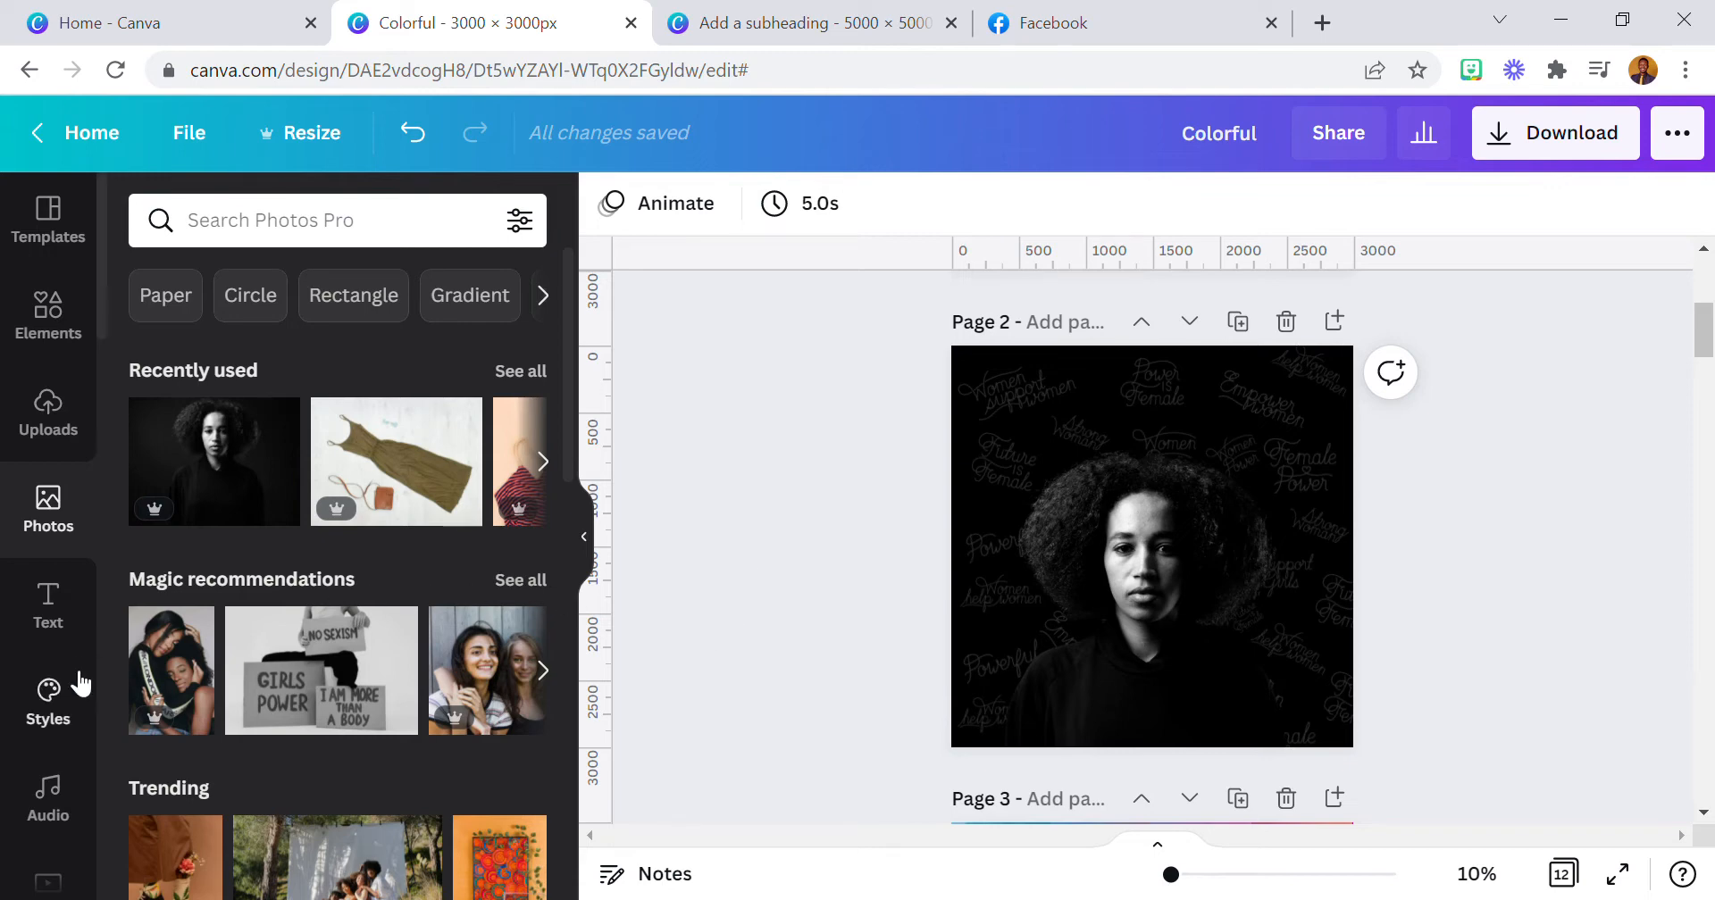
- Add a subheading to page 2 reading BLACK HISTORY
click(76, 629)
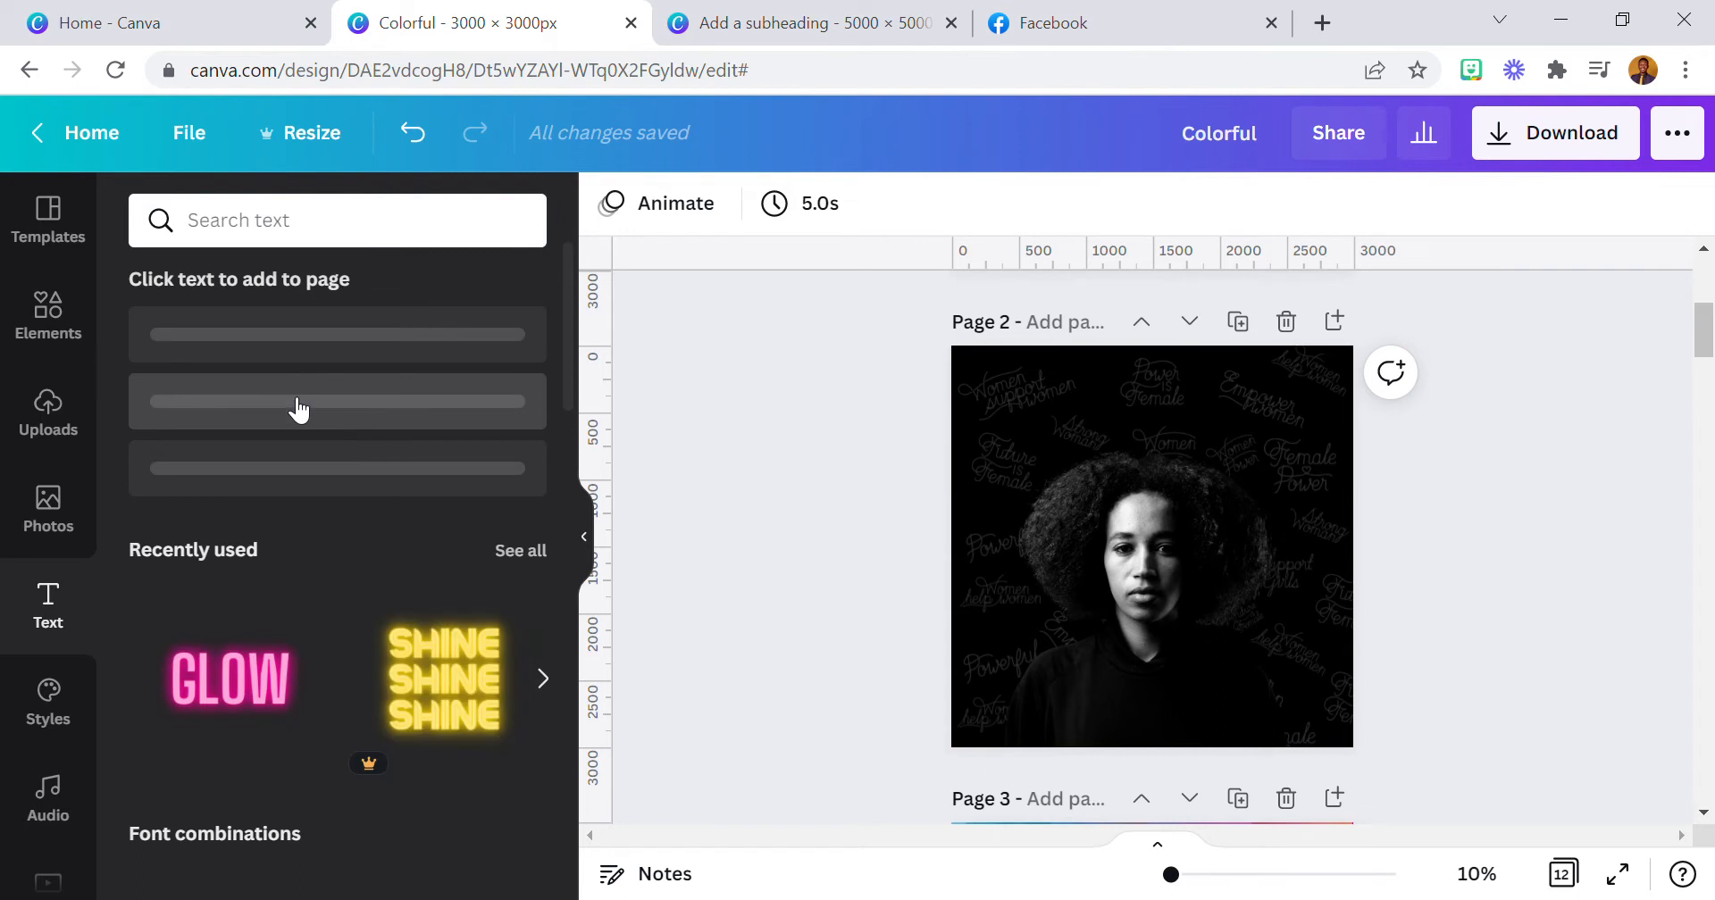
drag(307, 452, 1293, 640)
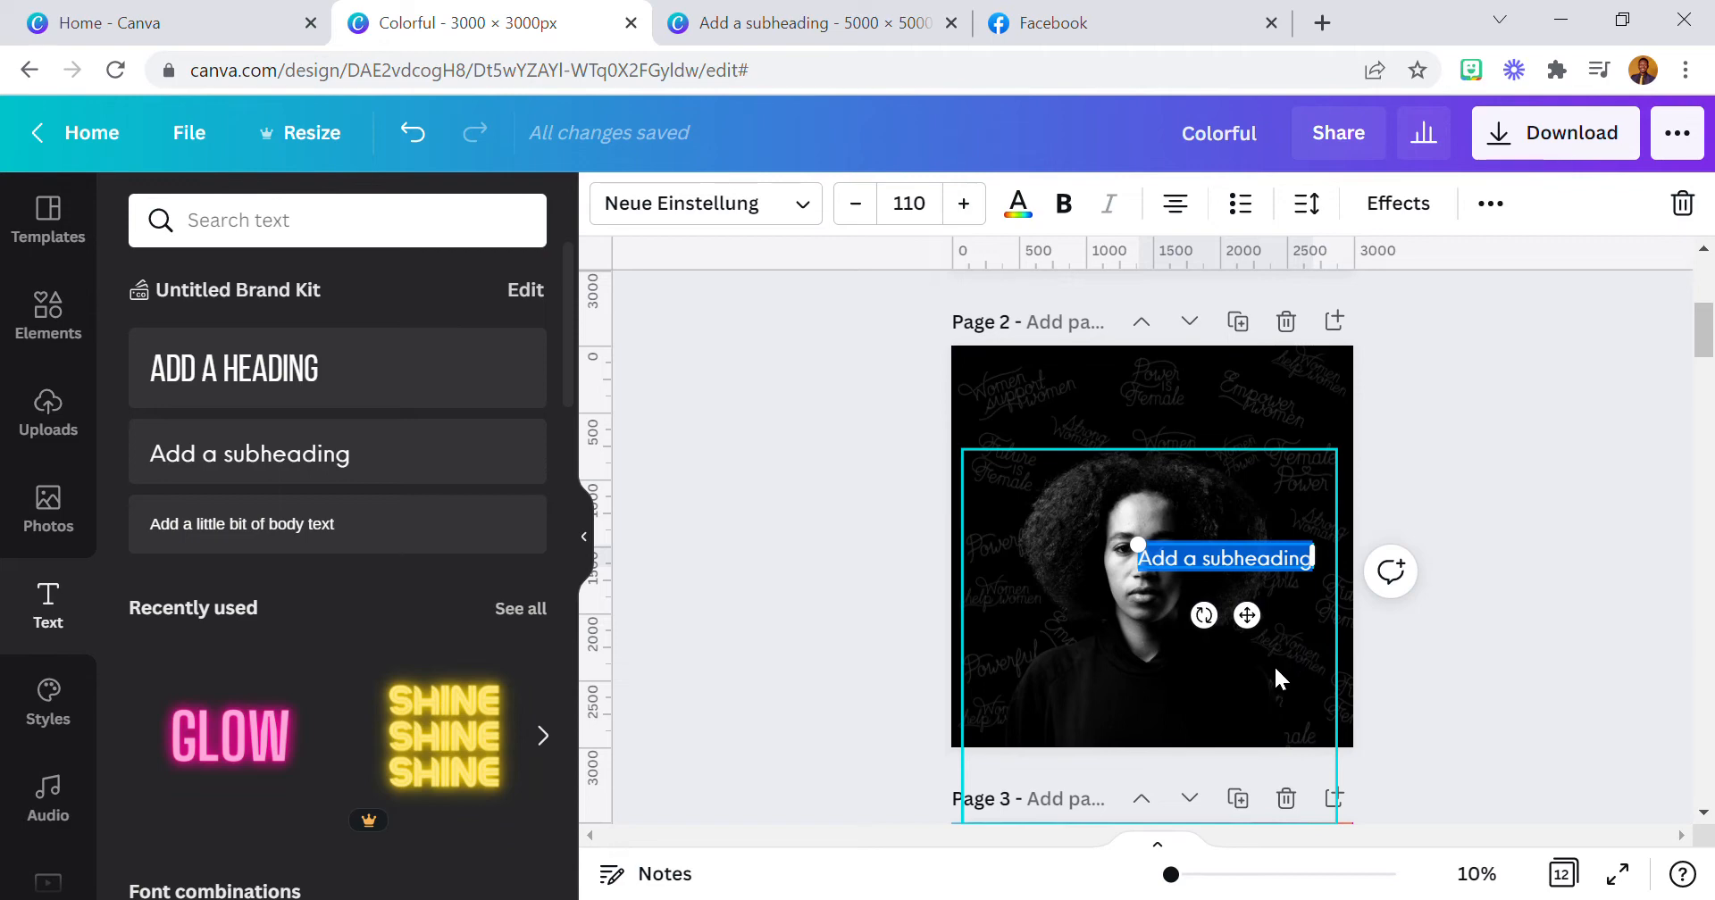
key(BackSpace)
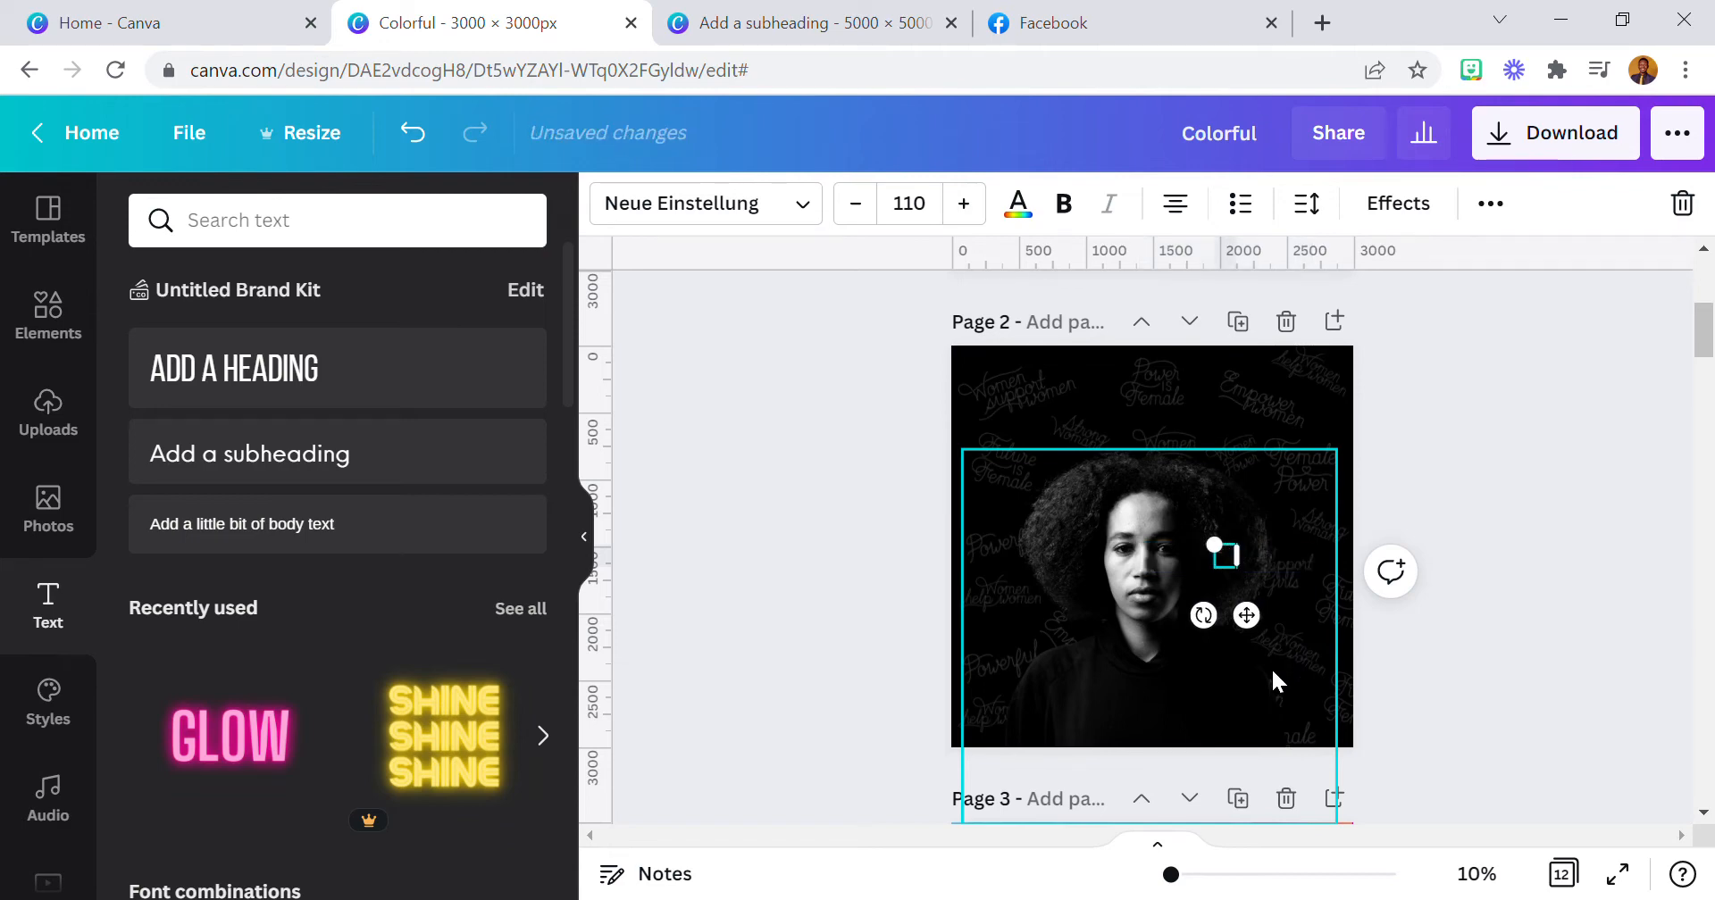
text('s Day)
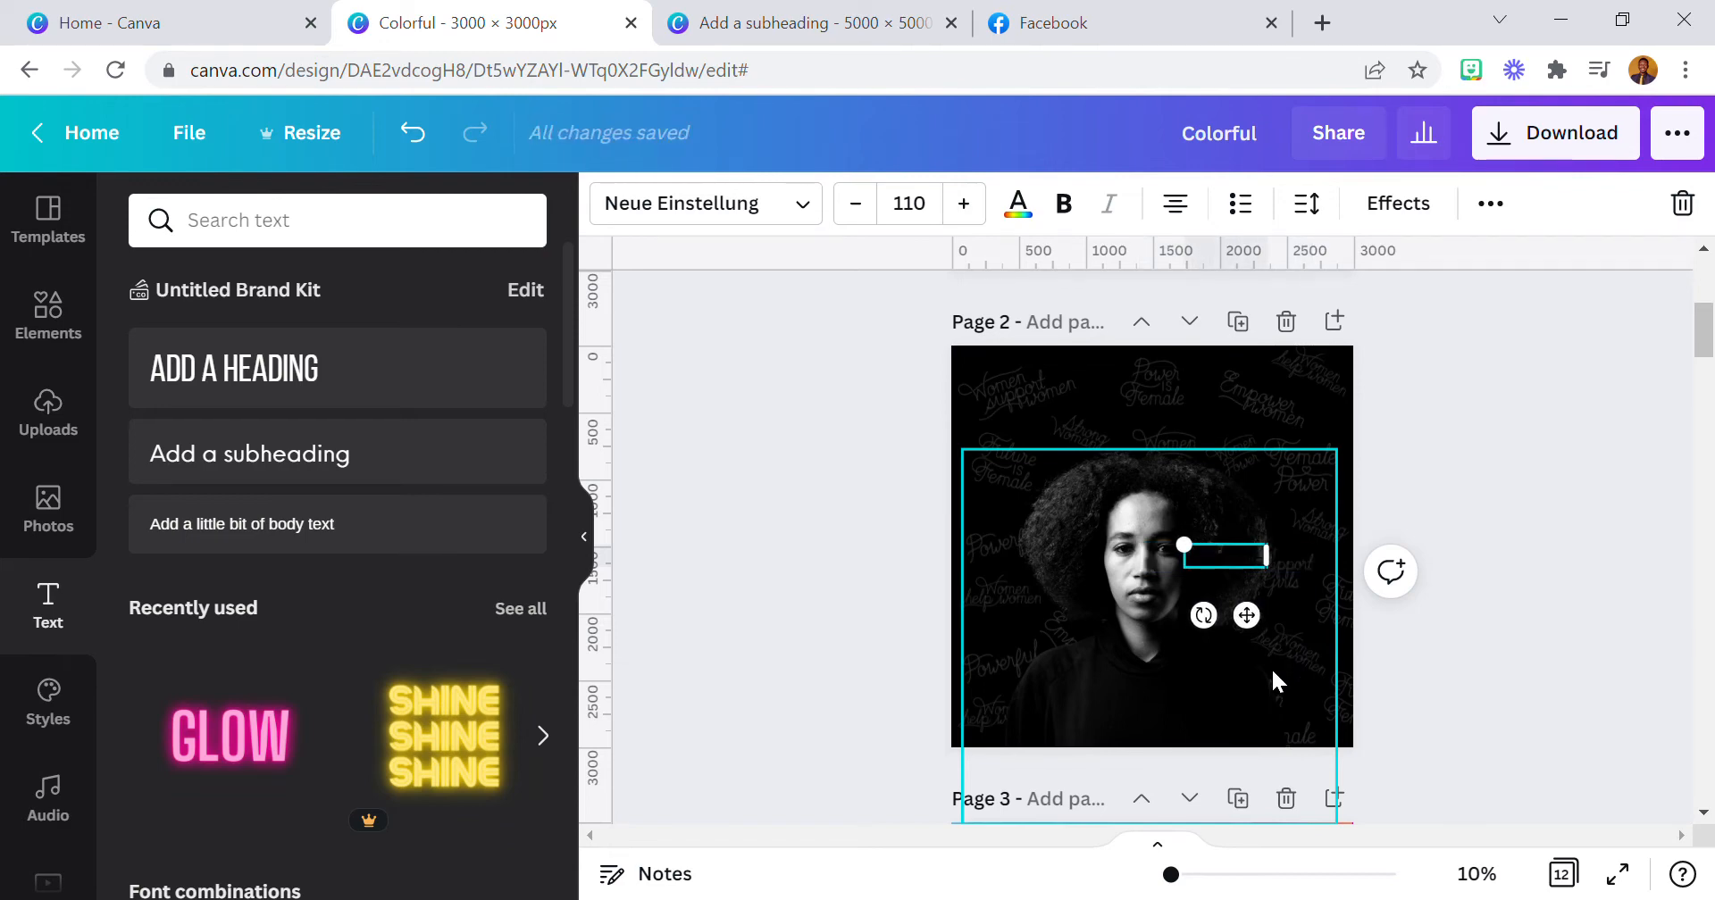
text(EN)
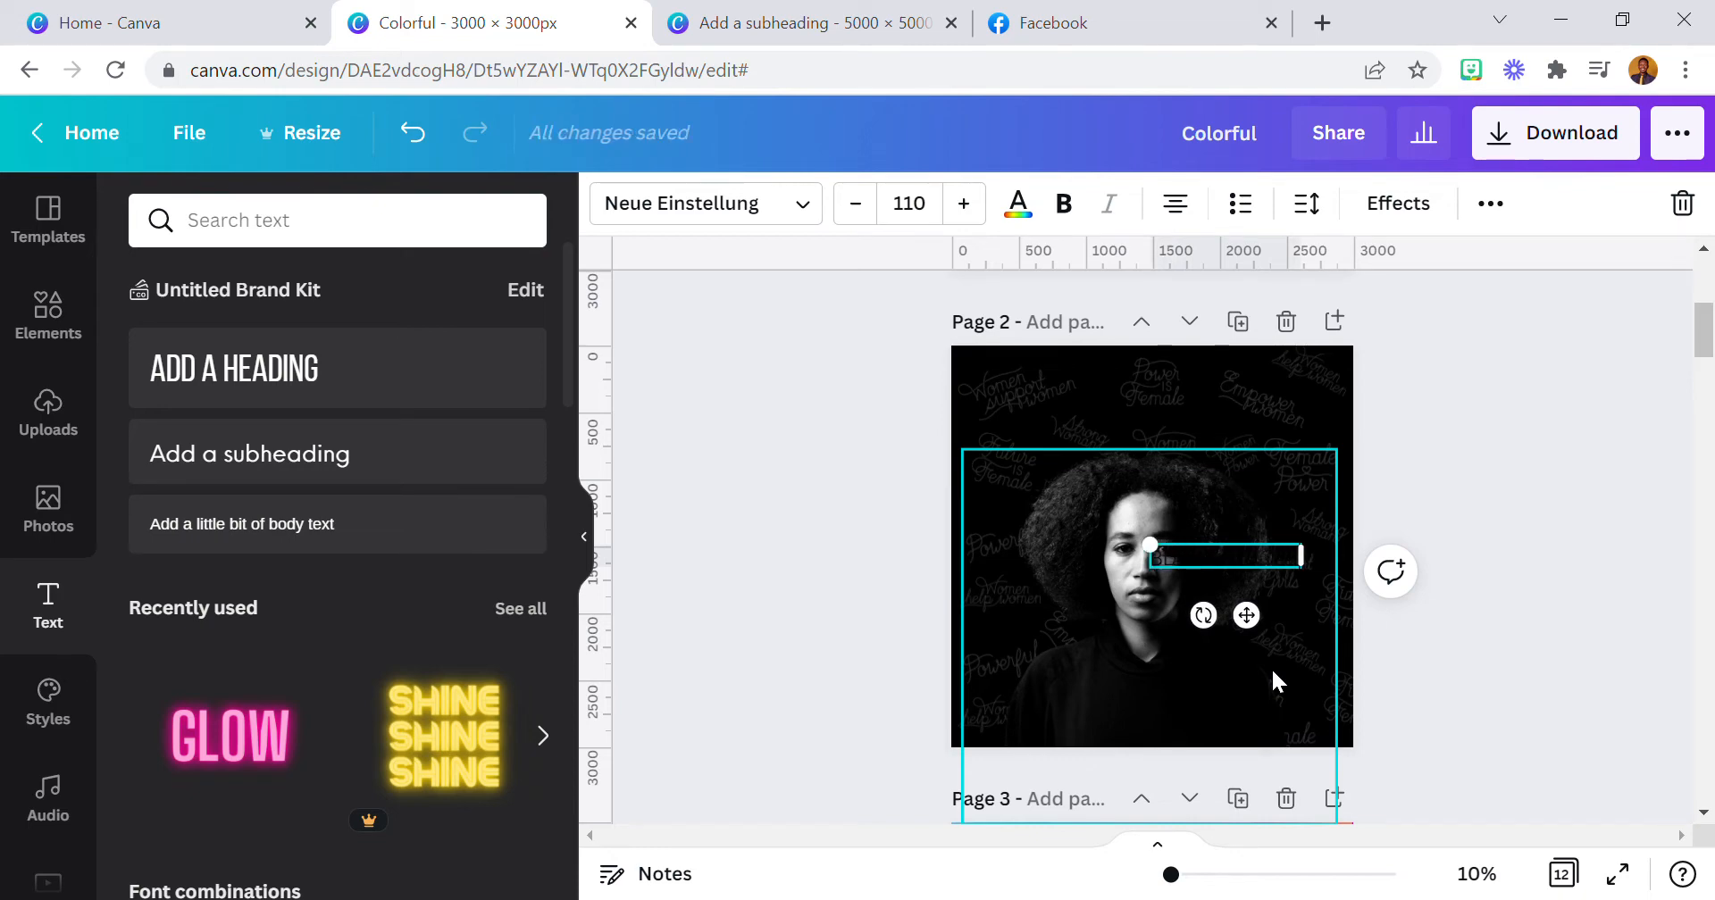
- Enlarge the BLACK HISTORY text to size 190 and set its font to Montserrat Semi-Bold
drag(1150, 544, 1042, 528)
click(720, 211)
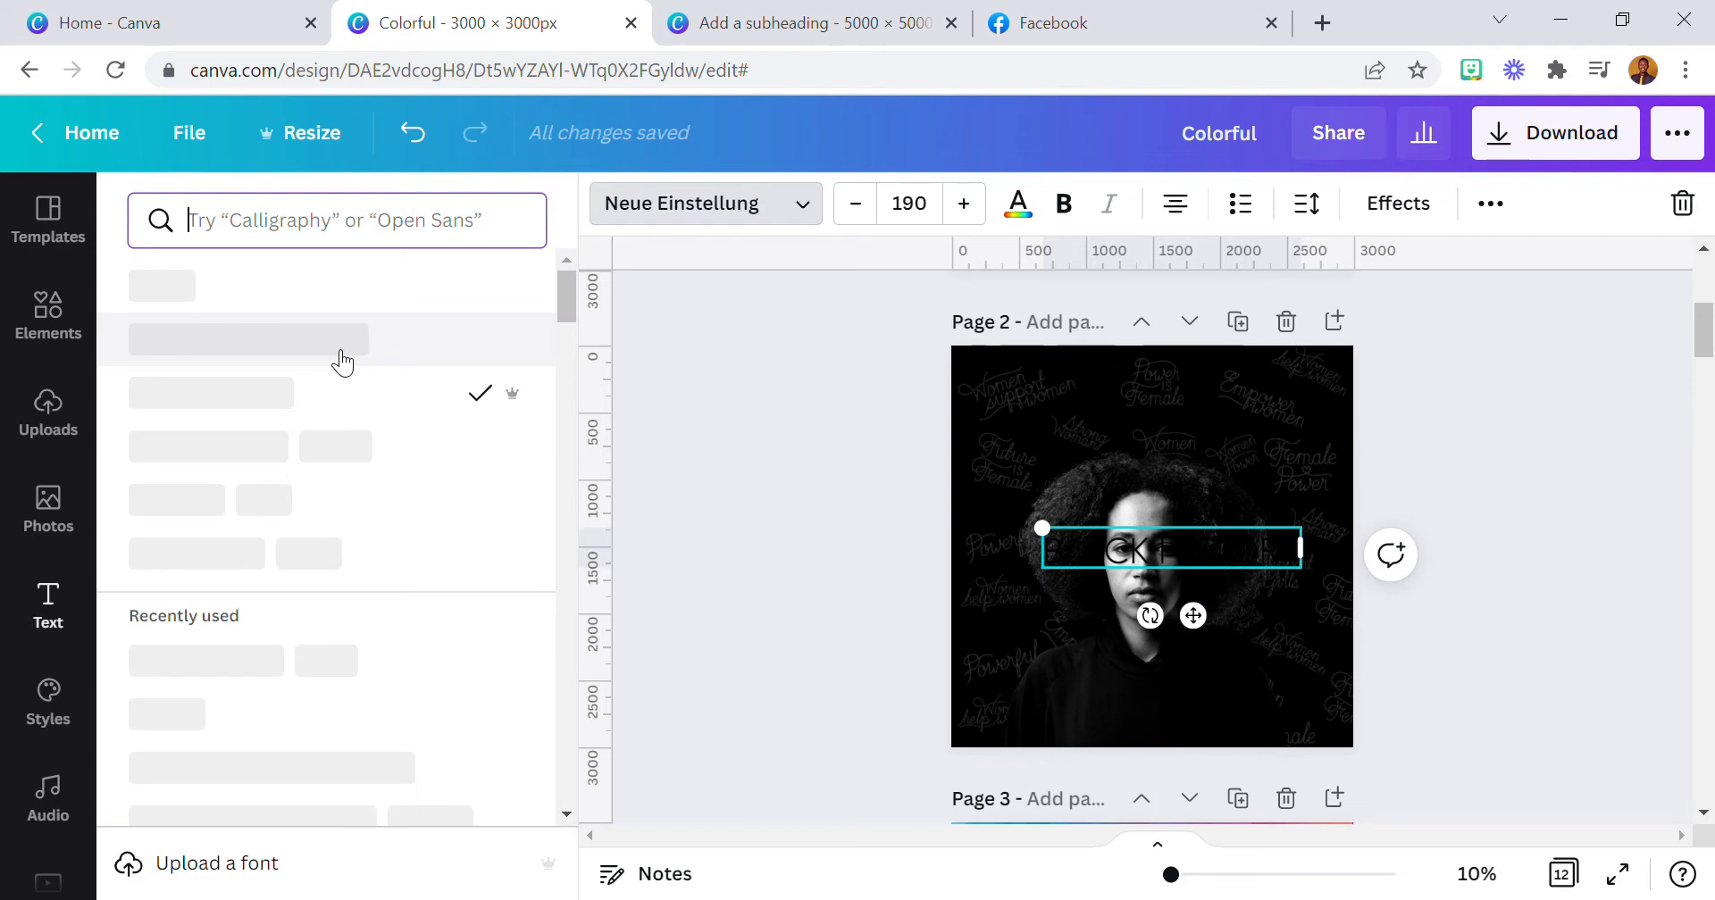
click(349, 347)
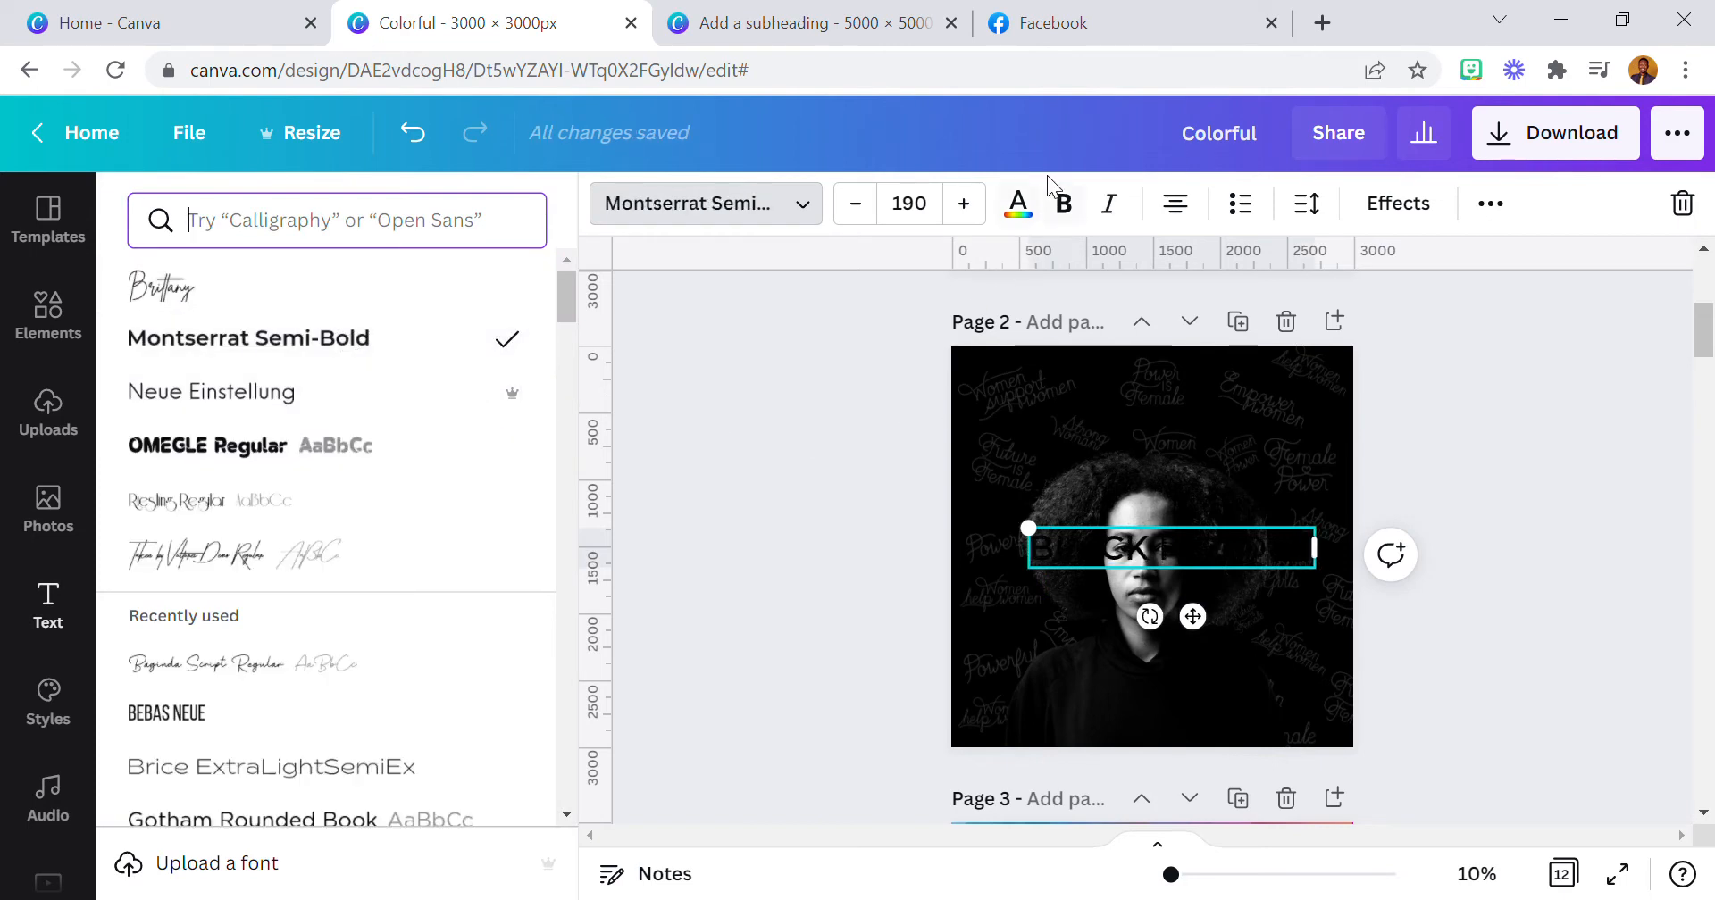
click(850, 453)
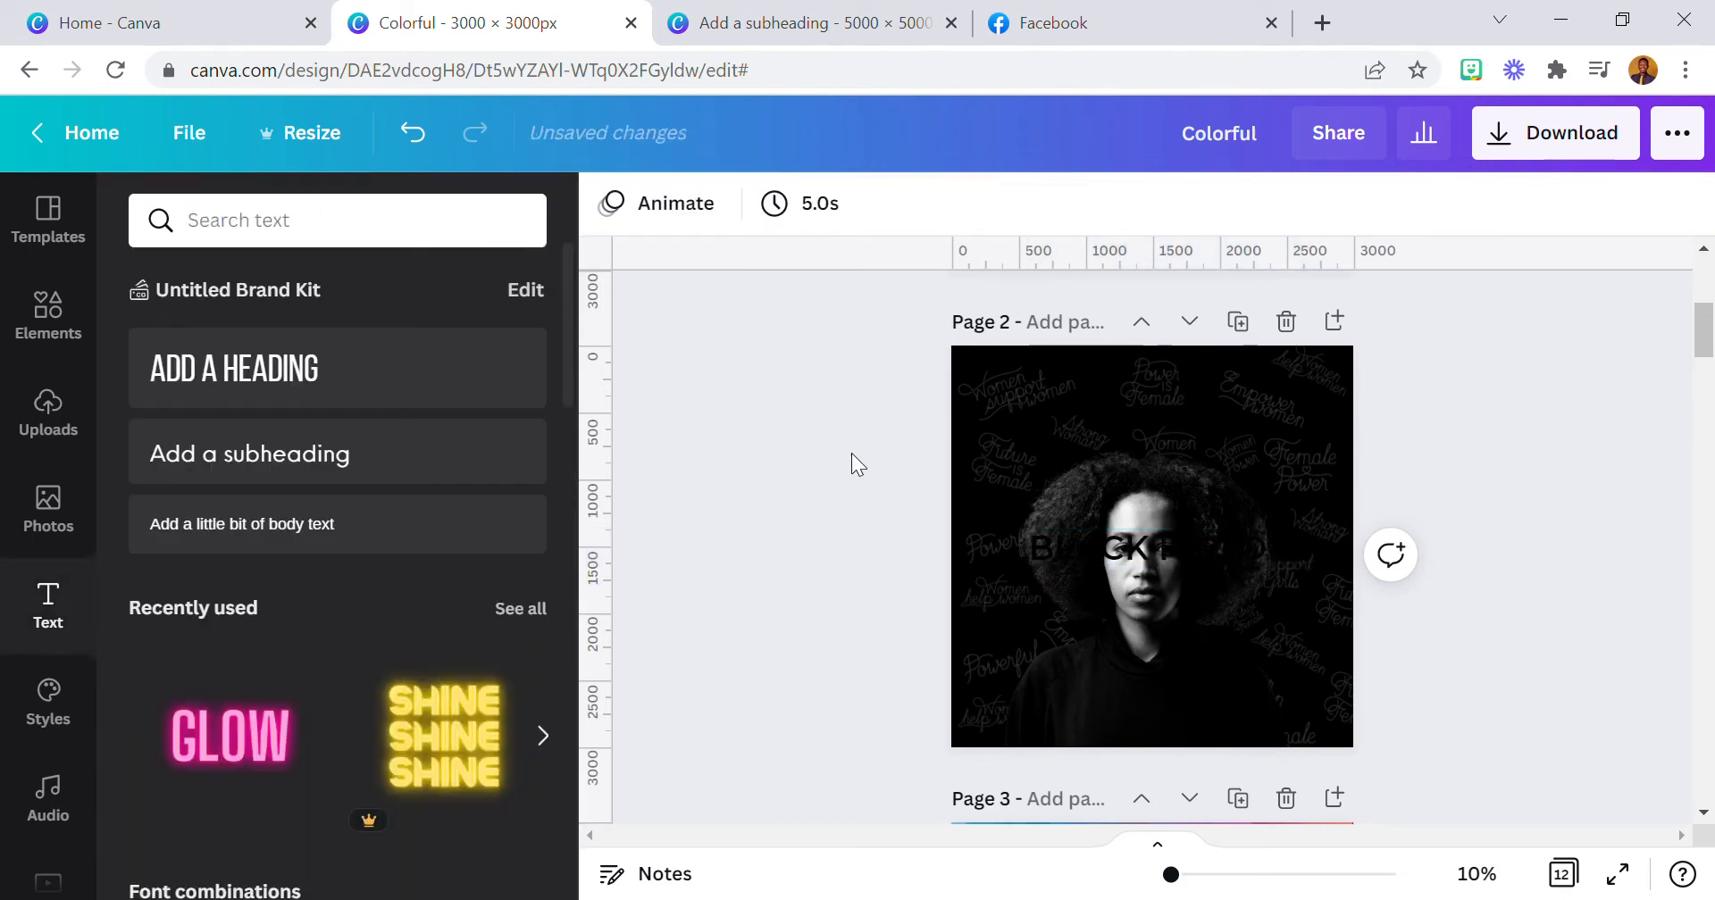
- Place the BLACK HISTORY text just above the woman's head and make it bold at size 222
drag(1164, 556, 1166, 449)
click(1062, 204)
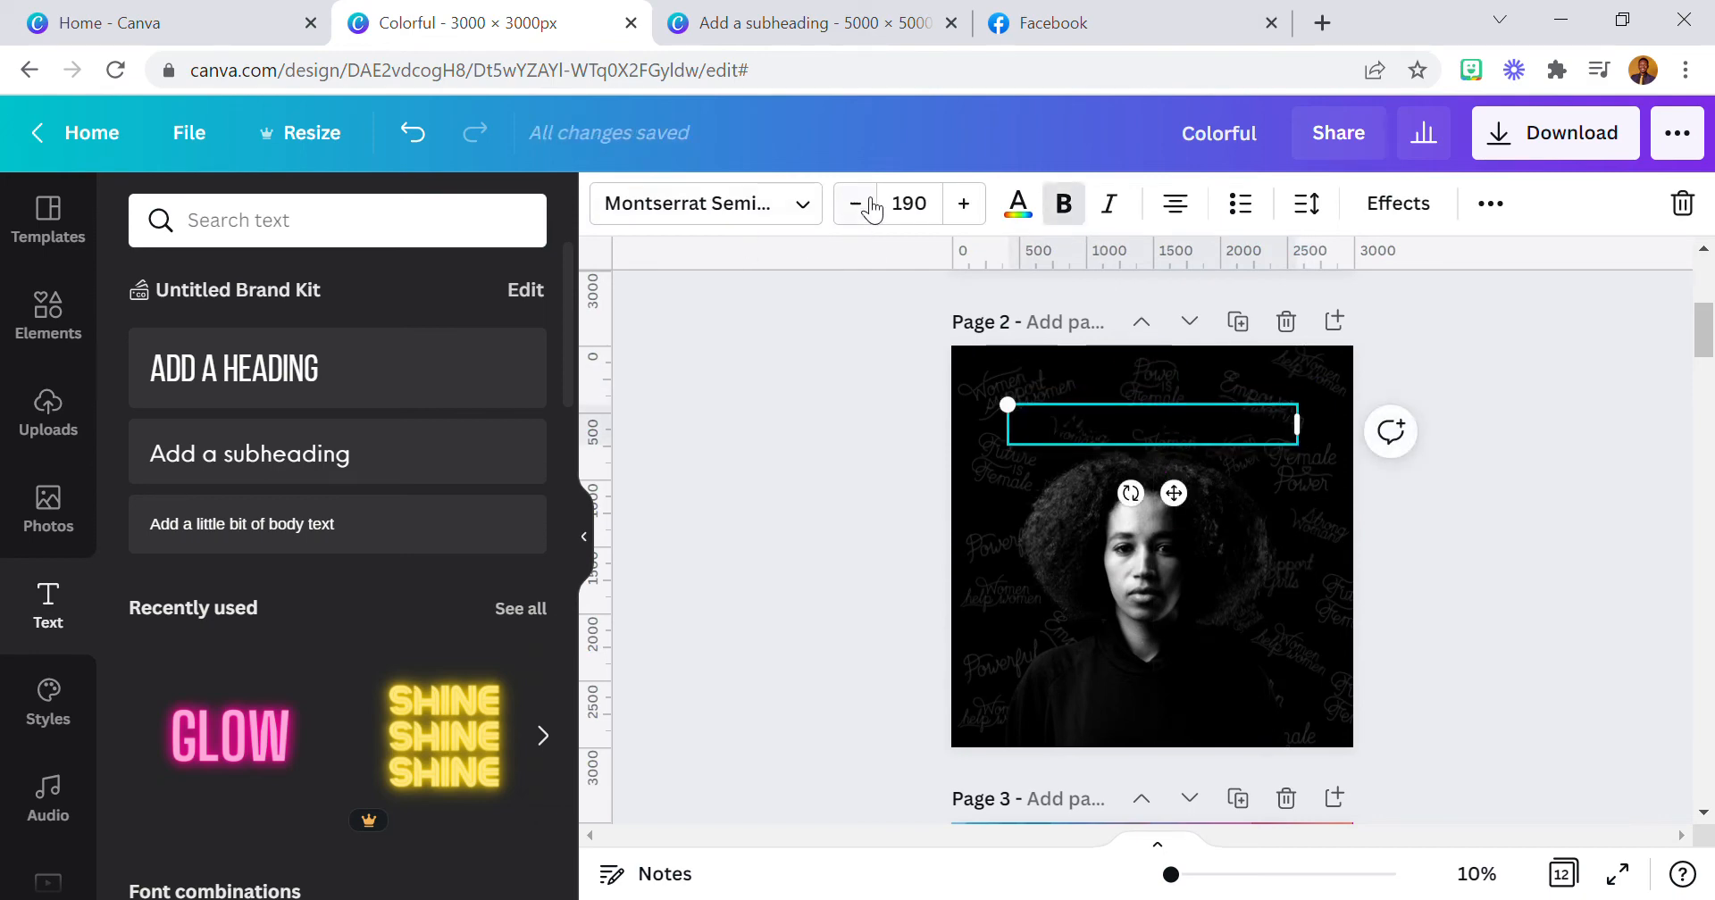
click(930, 209)
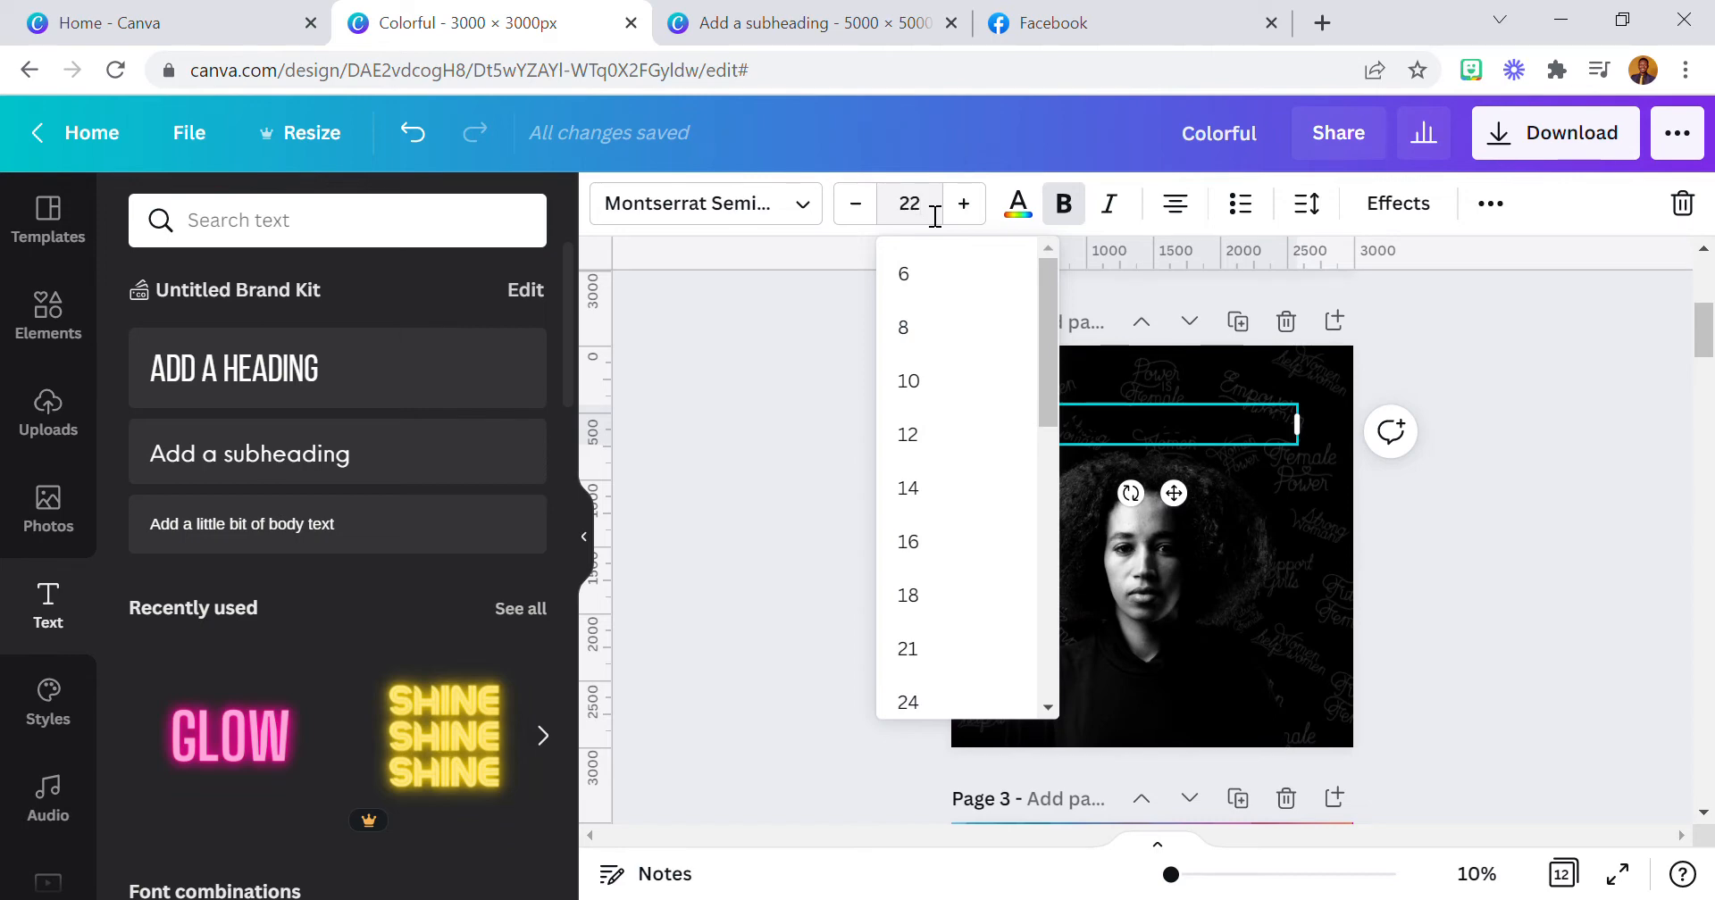
text(222)
key(Return)
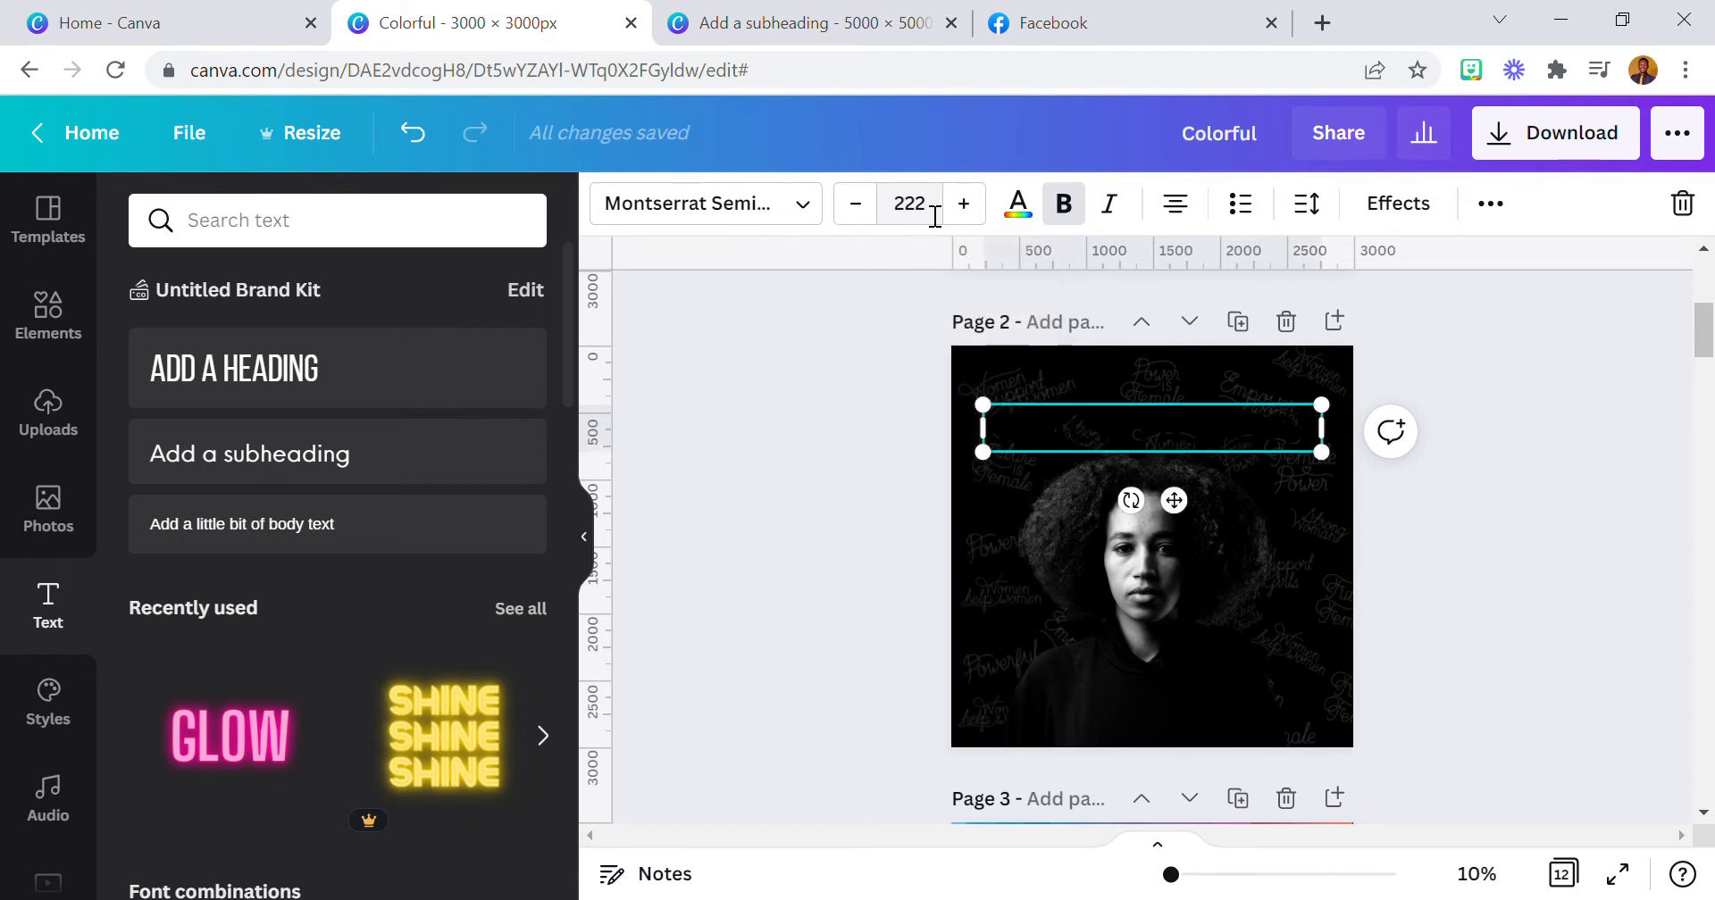
- Colour the BLACK HISTORY text with the deeper of the two golden yellow document colours
click(1018, 205)
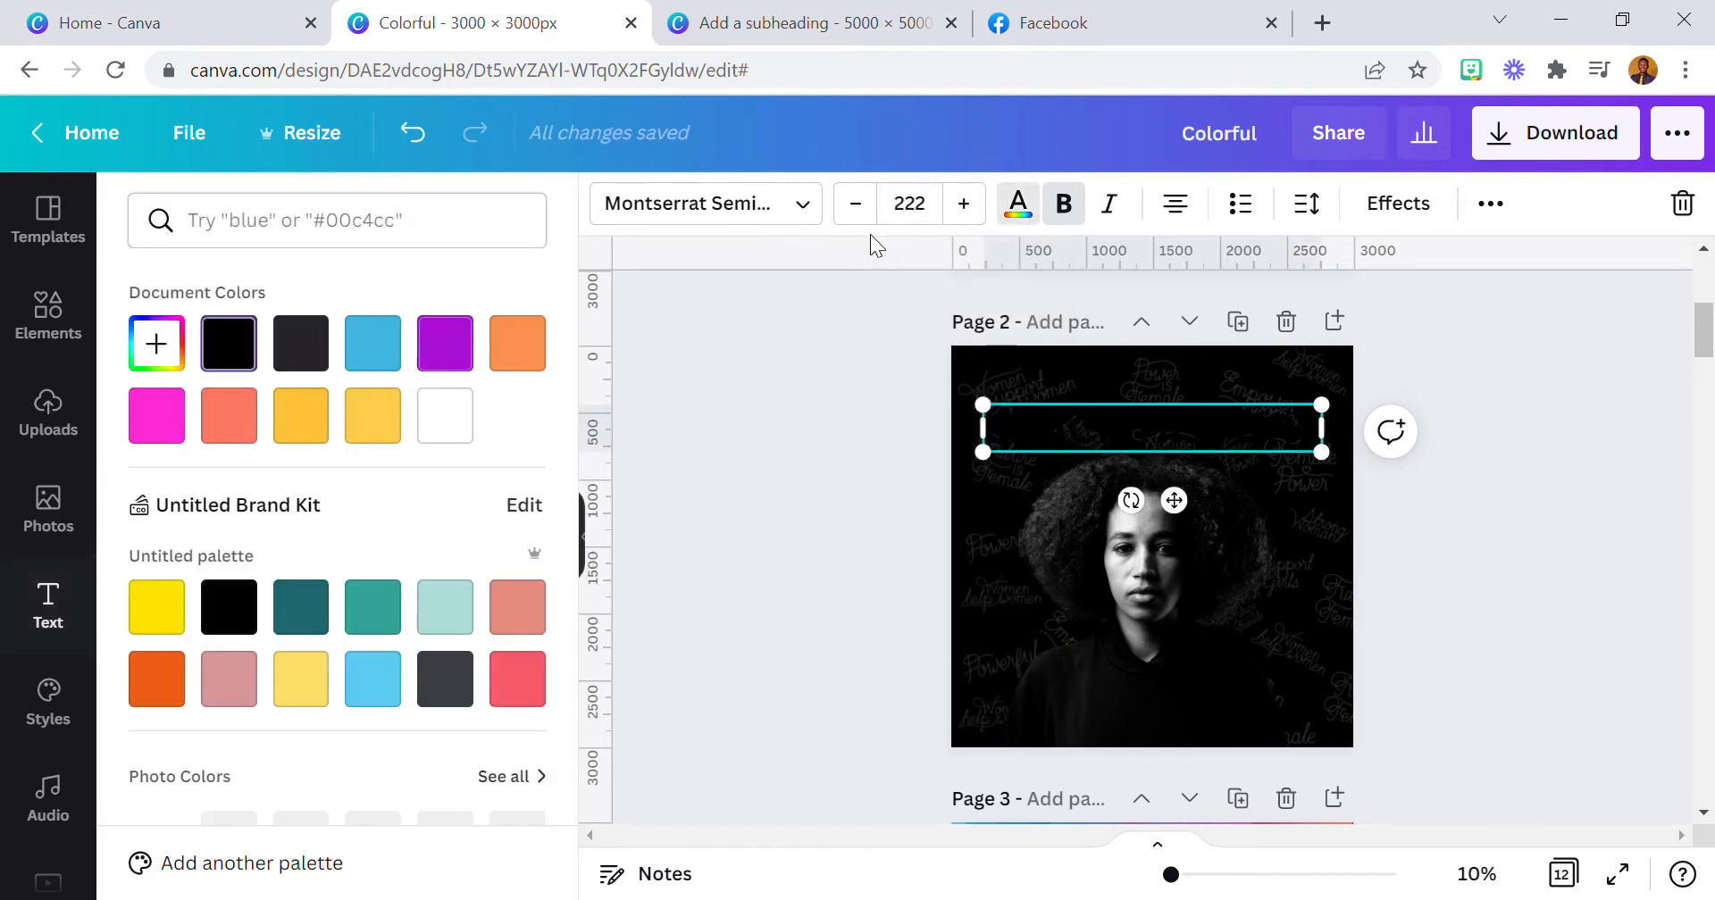
click(367, 424)
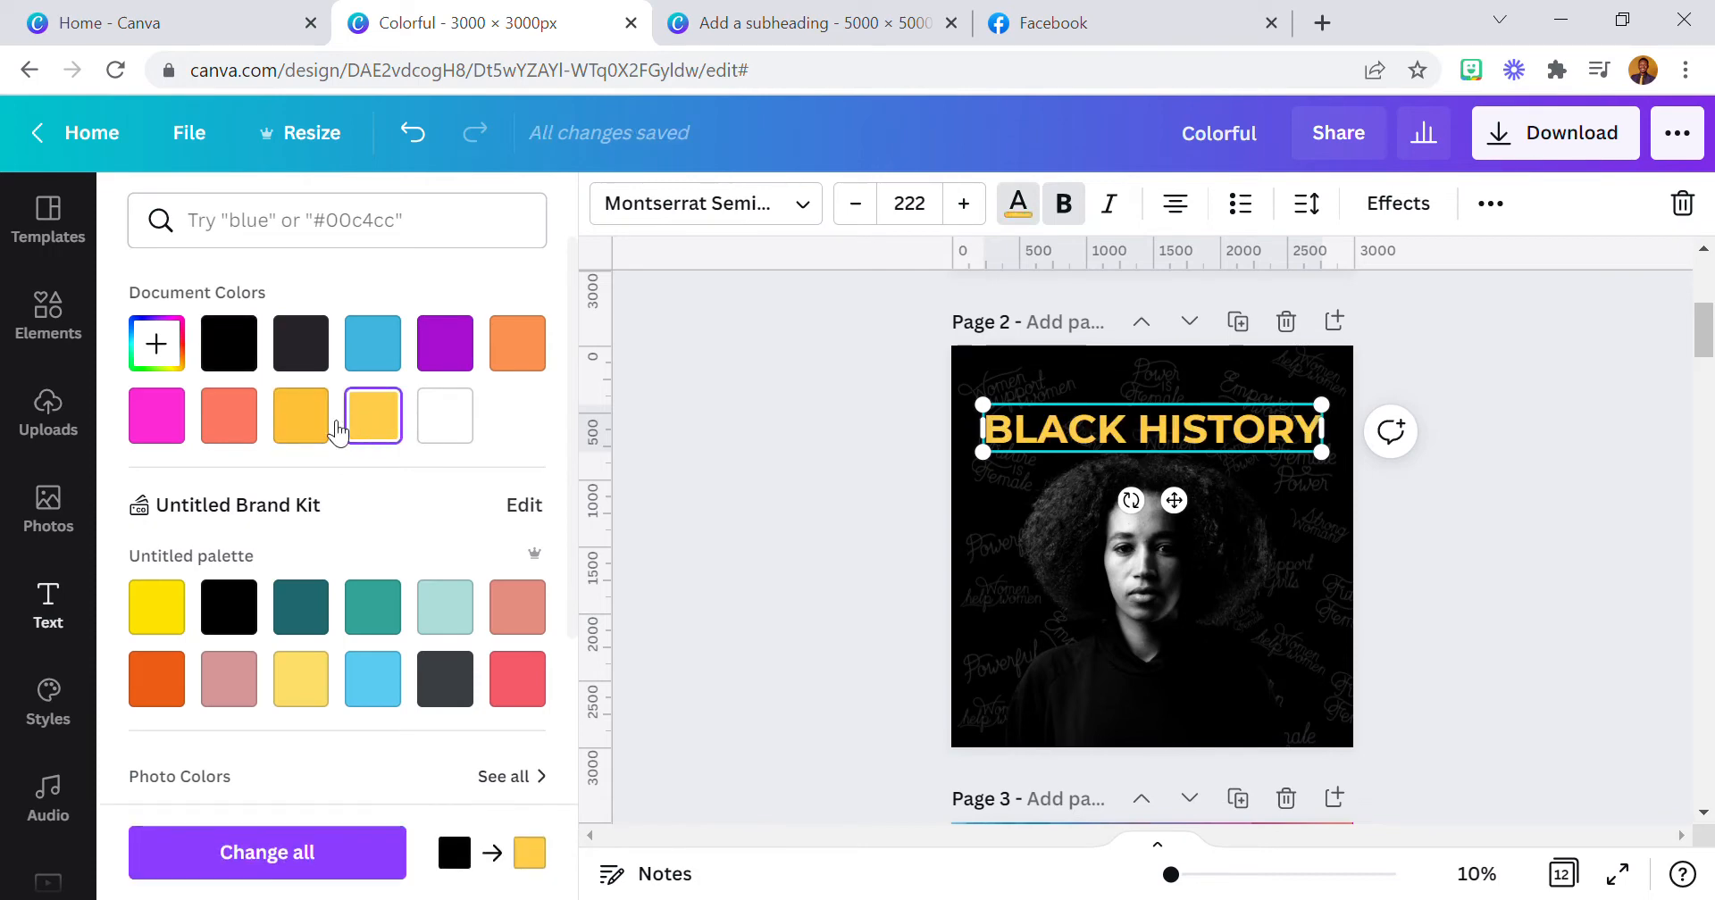
click(308, 418)
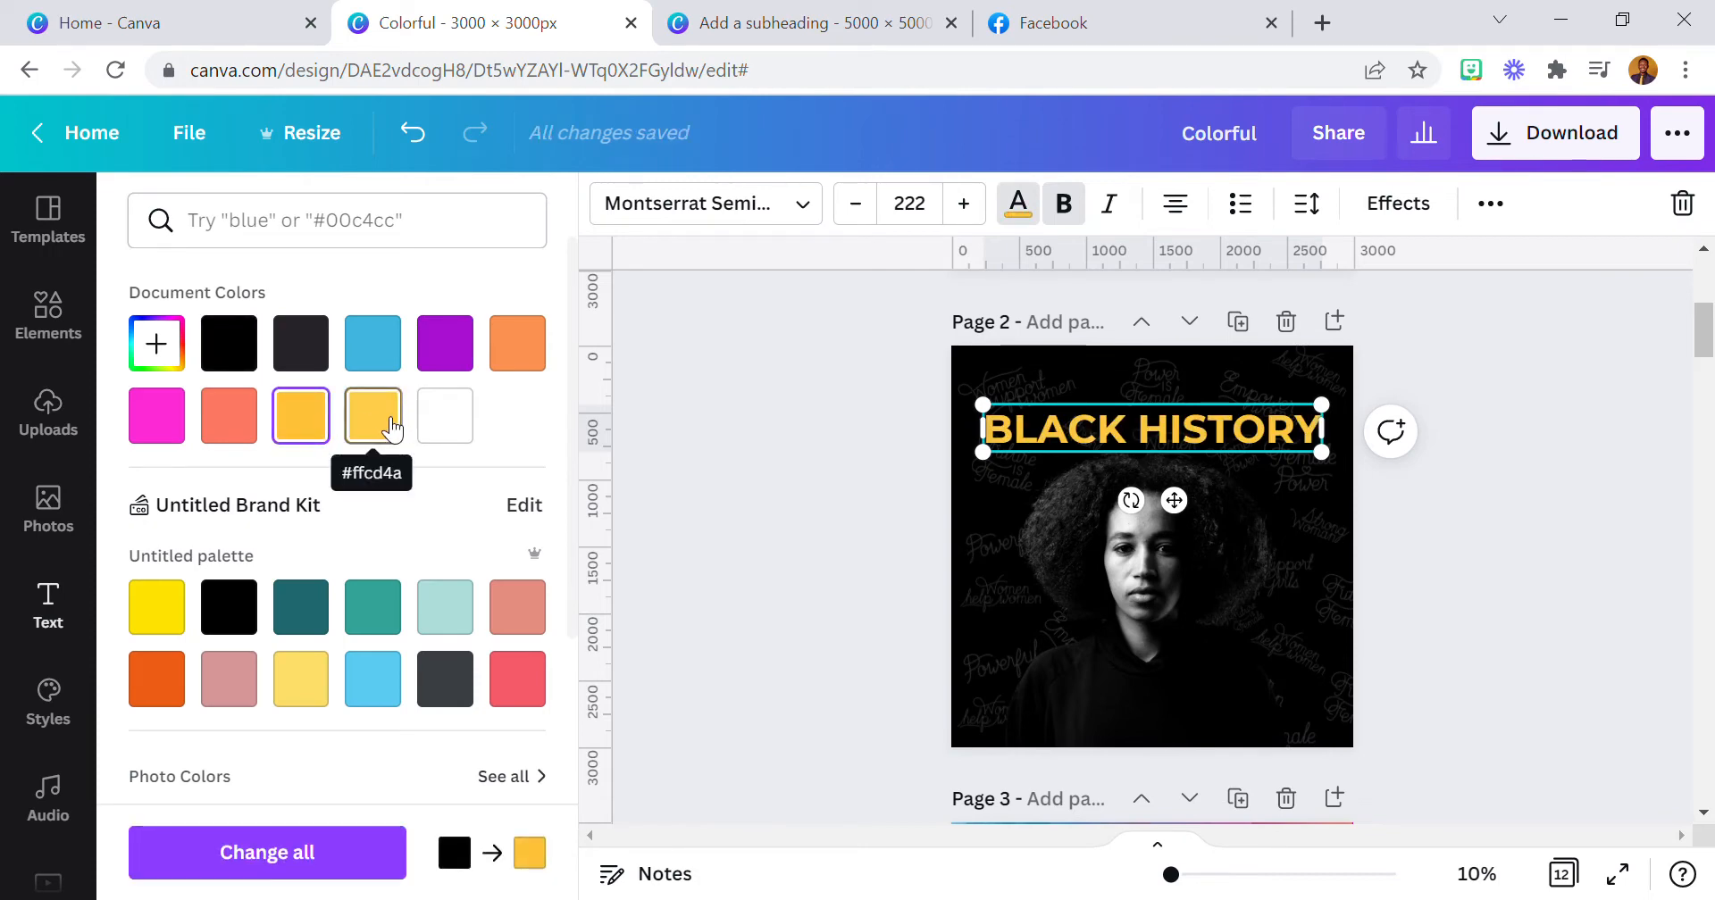
click(788, 502)
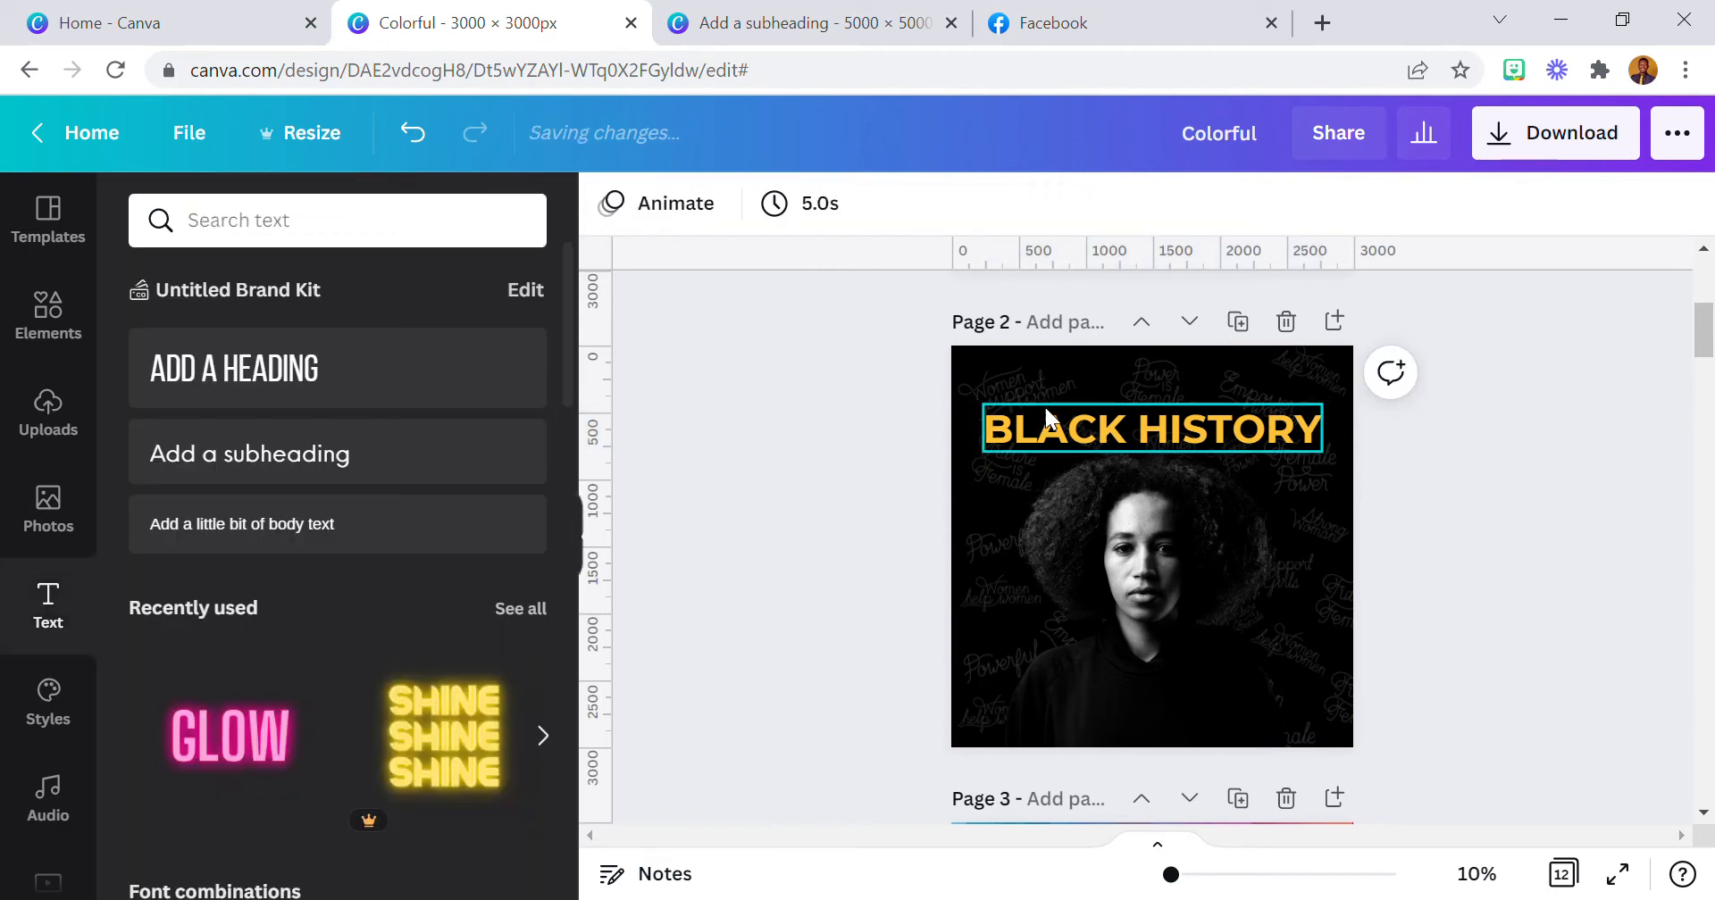
- Curve the BLACK HISTORY text with a curve value of 40 and nudge it slightly upward above the portrait's hair
click(1102, 413)
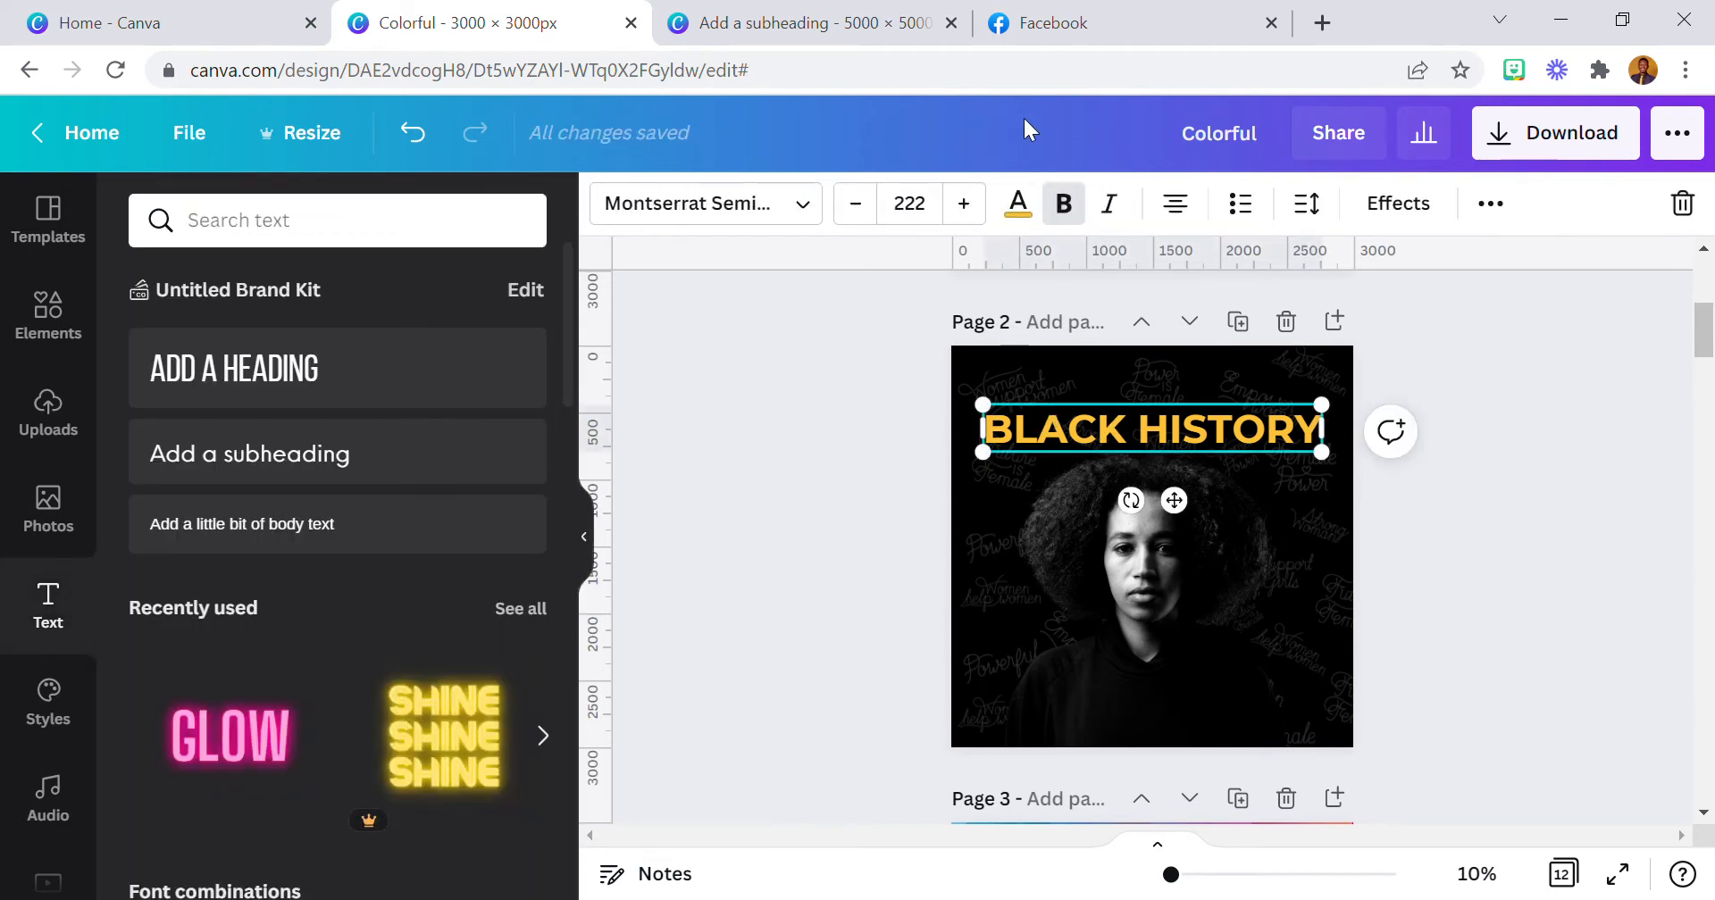
click(1413, 205)
scroll(325, 497, down, 2)
click(332, 775)
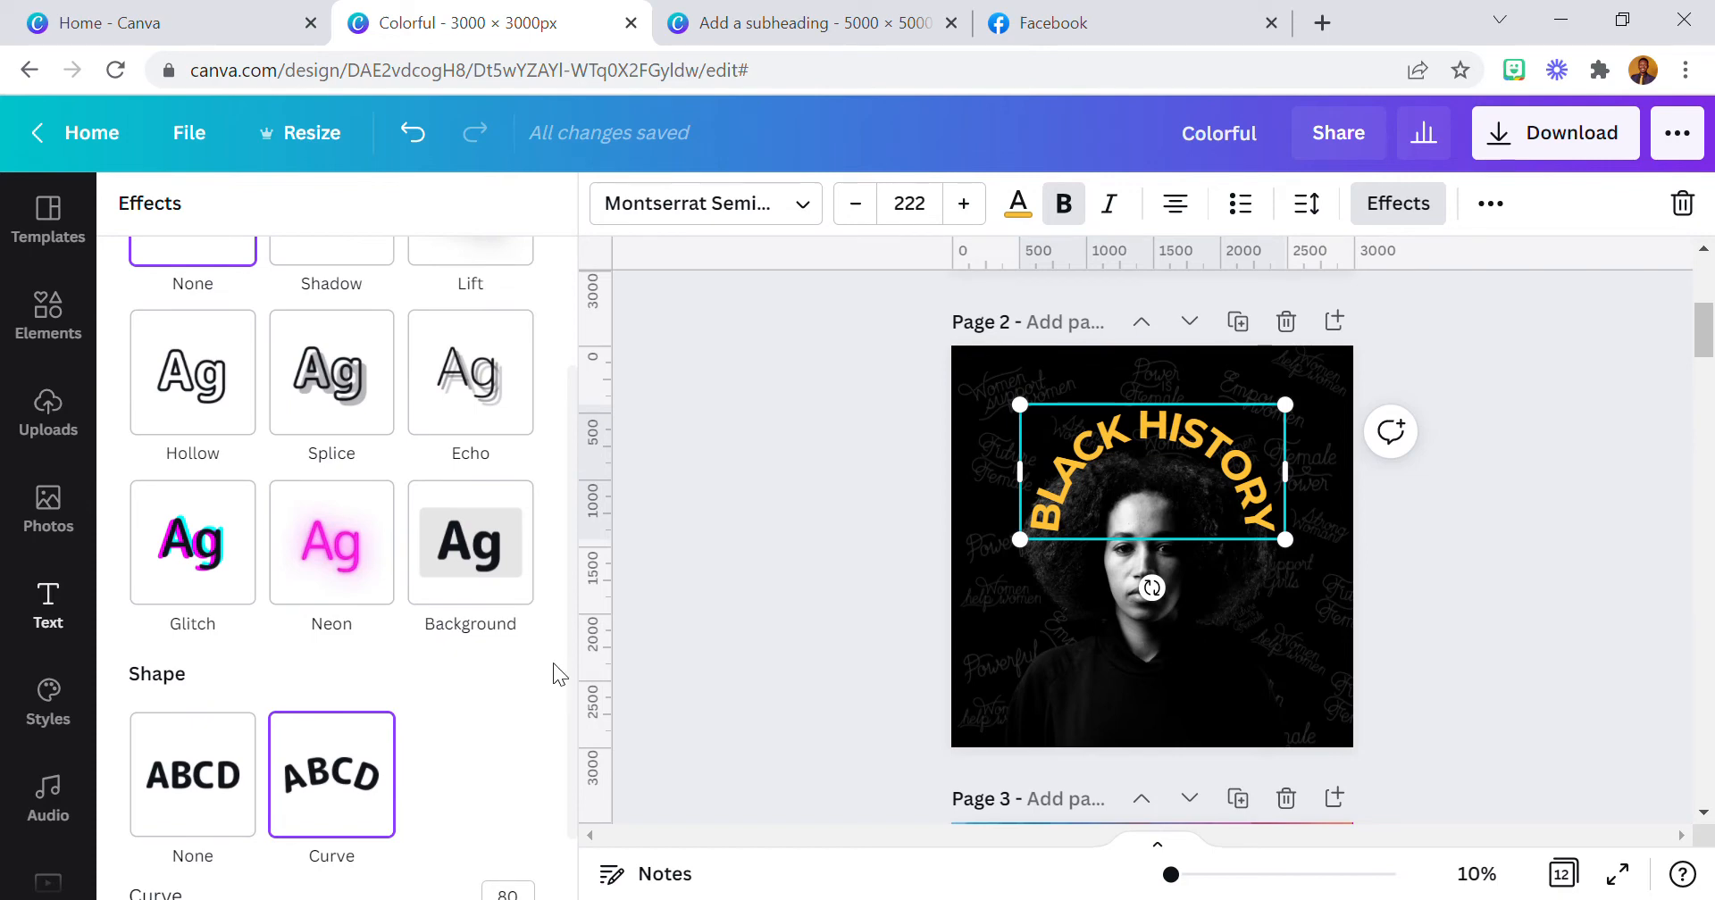
scroll(335, 857, down, 1)
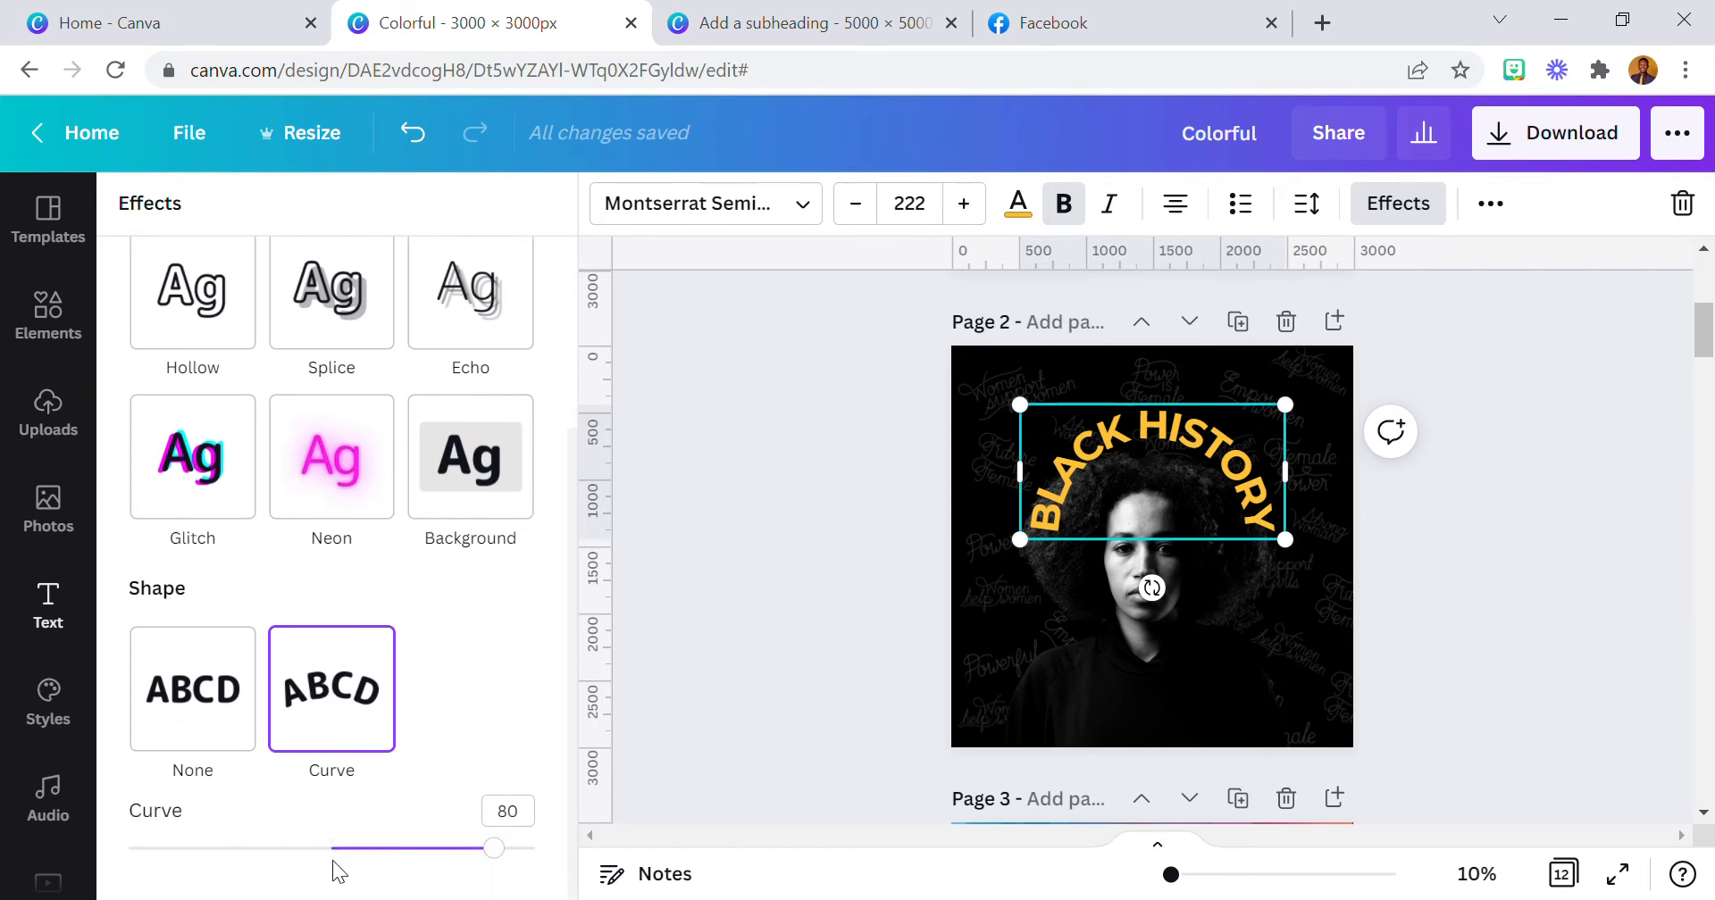
drag(498, 850, 413, 850)
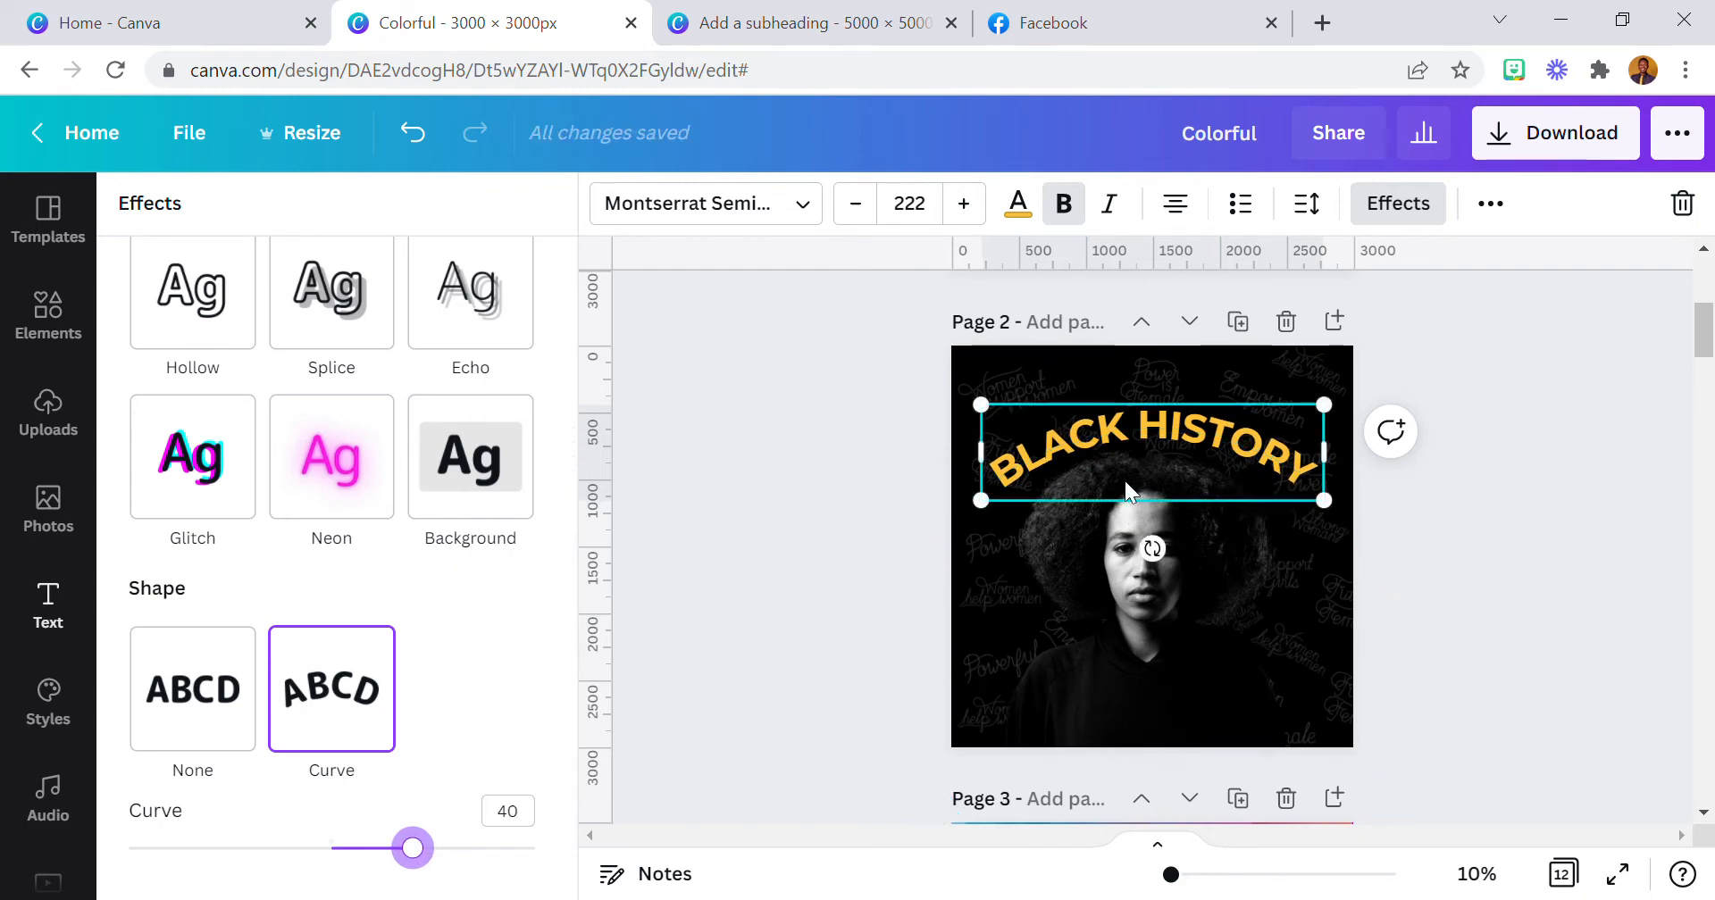
drag(1173, 460, 1192, 466)
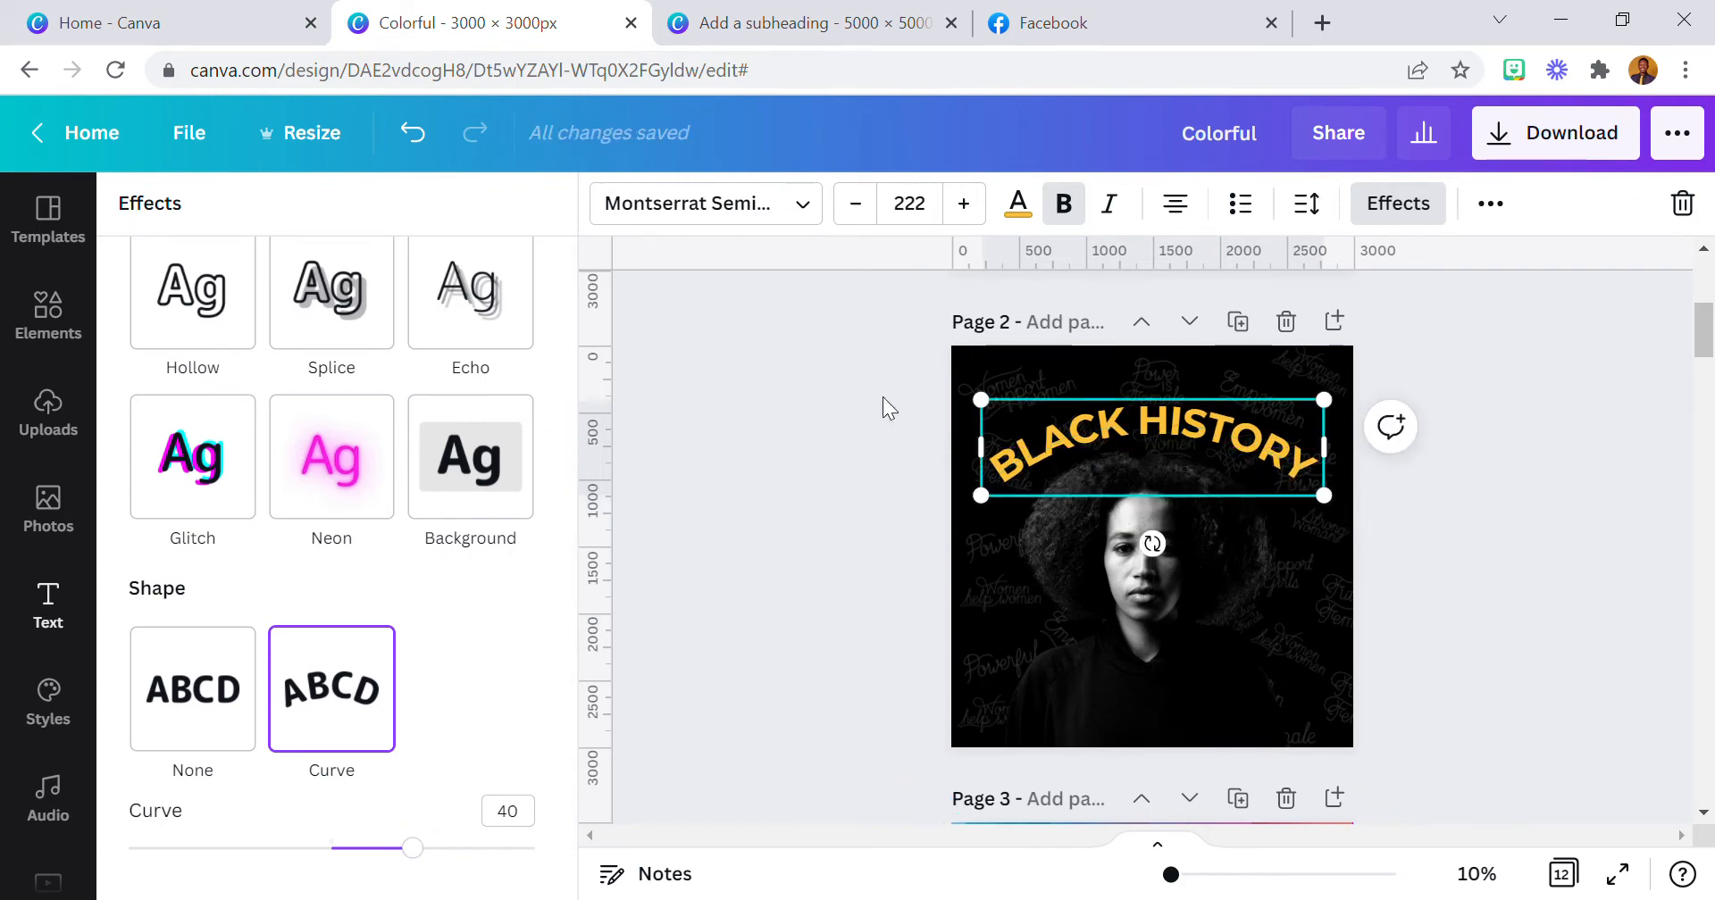
- Give the curved BLACK HISTORY text a Neon effect at intensity 100 and duplicate the text
click(348, 469)
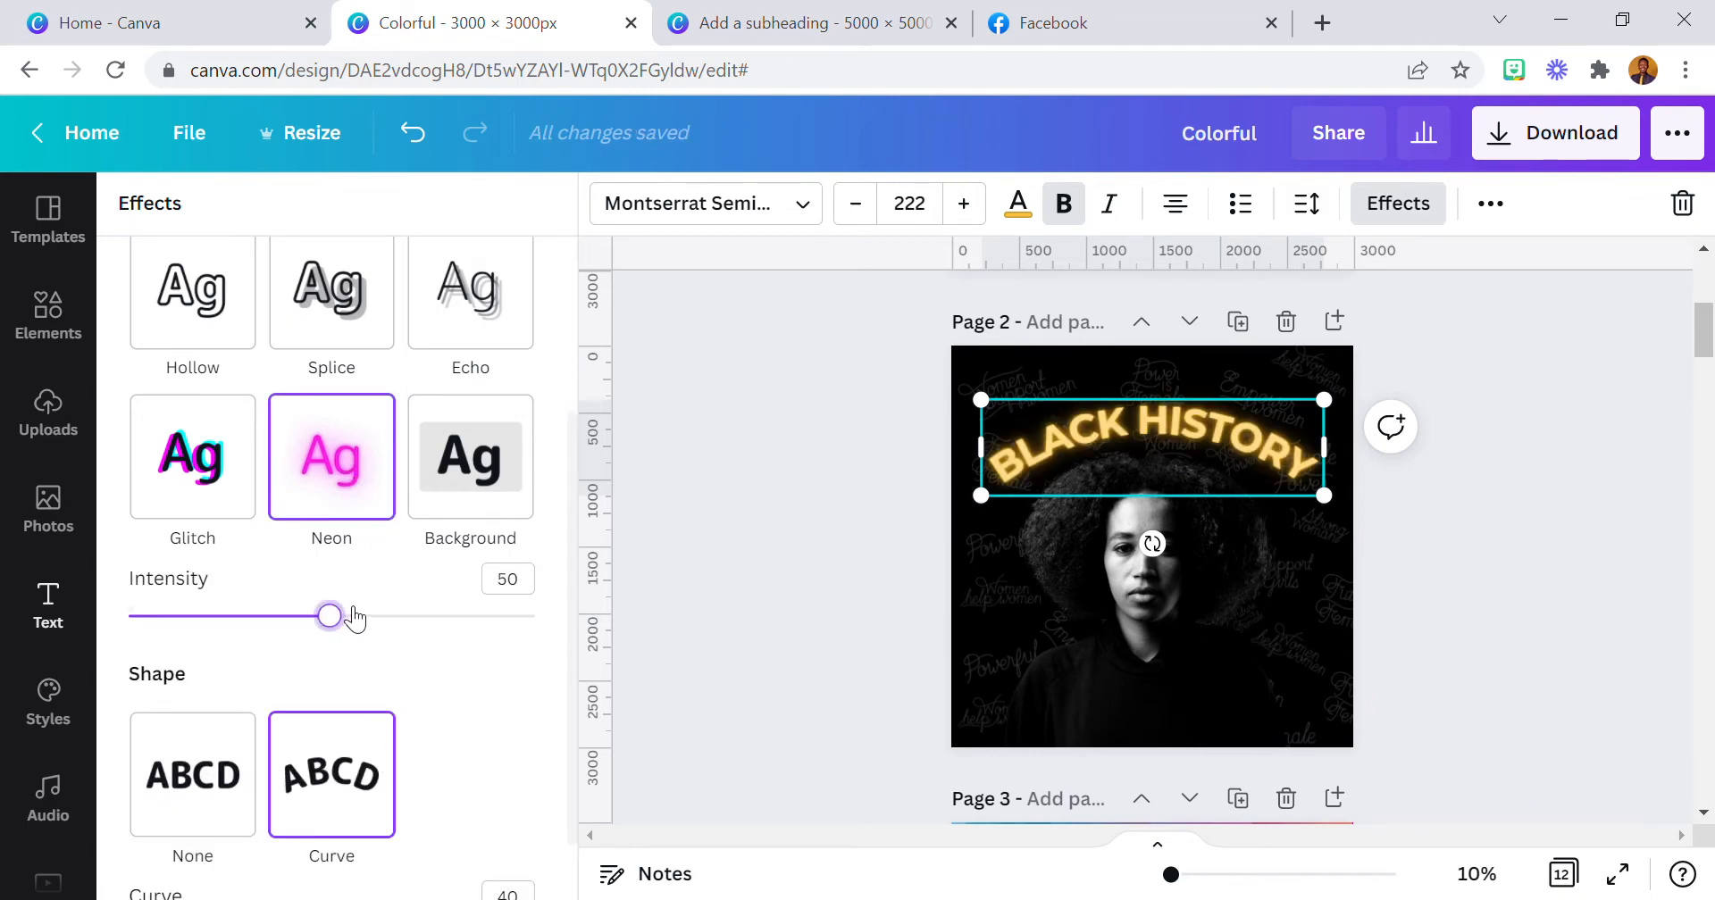
drag(355, 618, 535, 615)
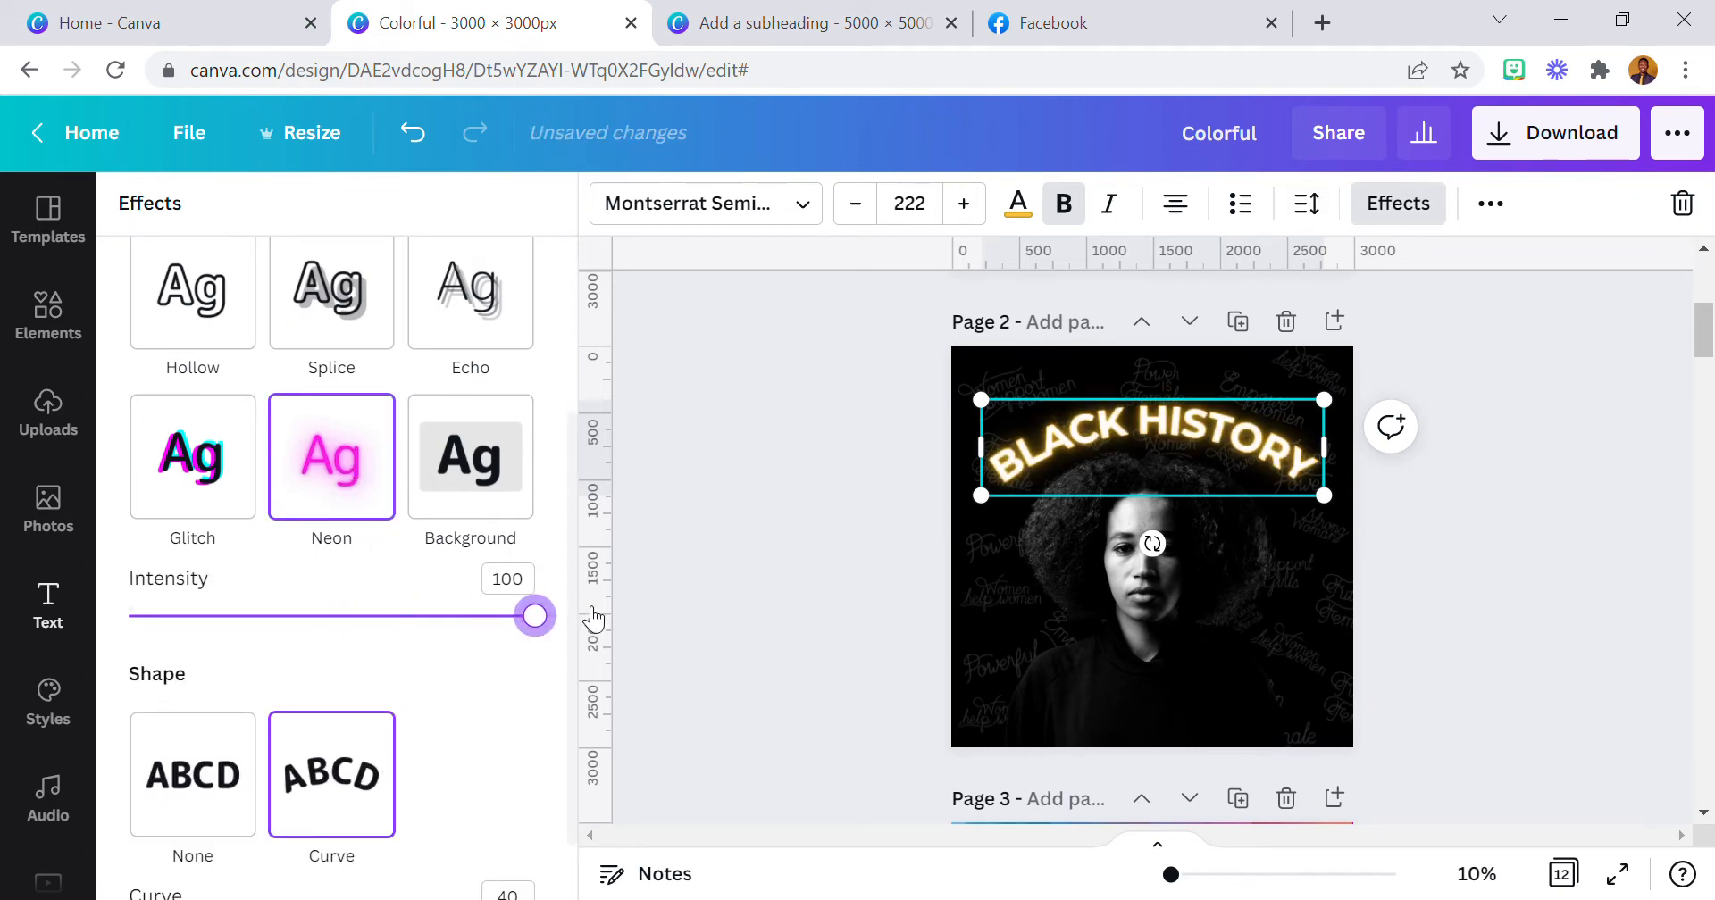
click(1490, 203)
click(1479, 268)
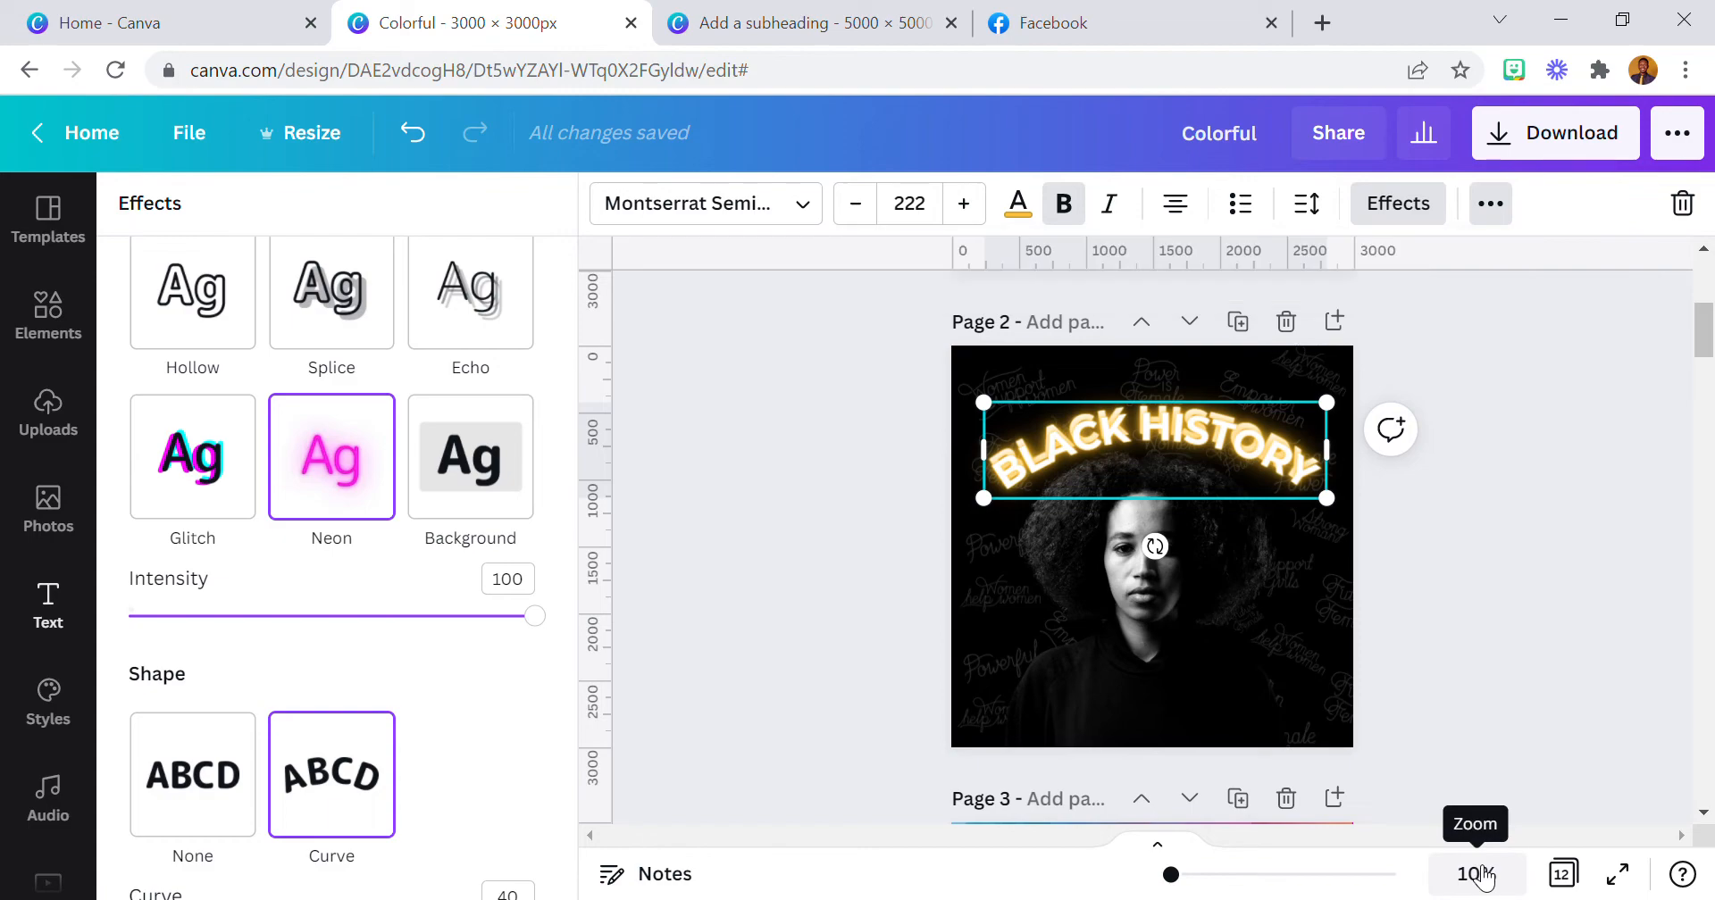
- Position the duplicated BLACK HISTORY text almost exactly over the original, leaving a small offset for a layered neon look
click(1479, 875)
click(1478, 562)
scroll(1384, 571, up, 8)
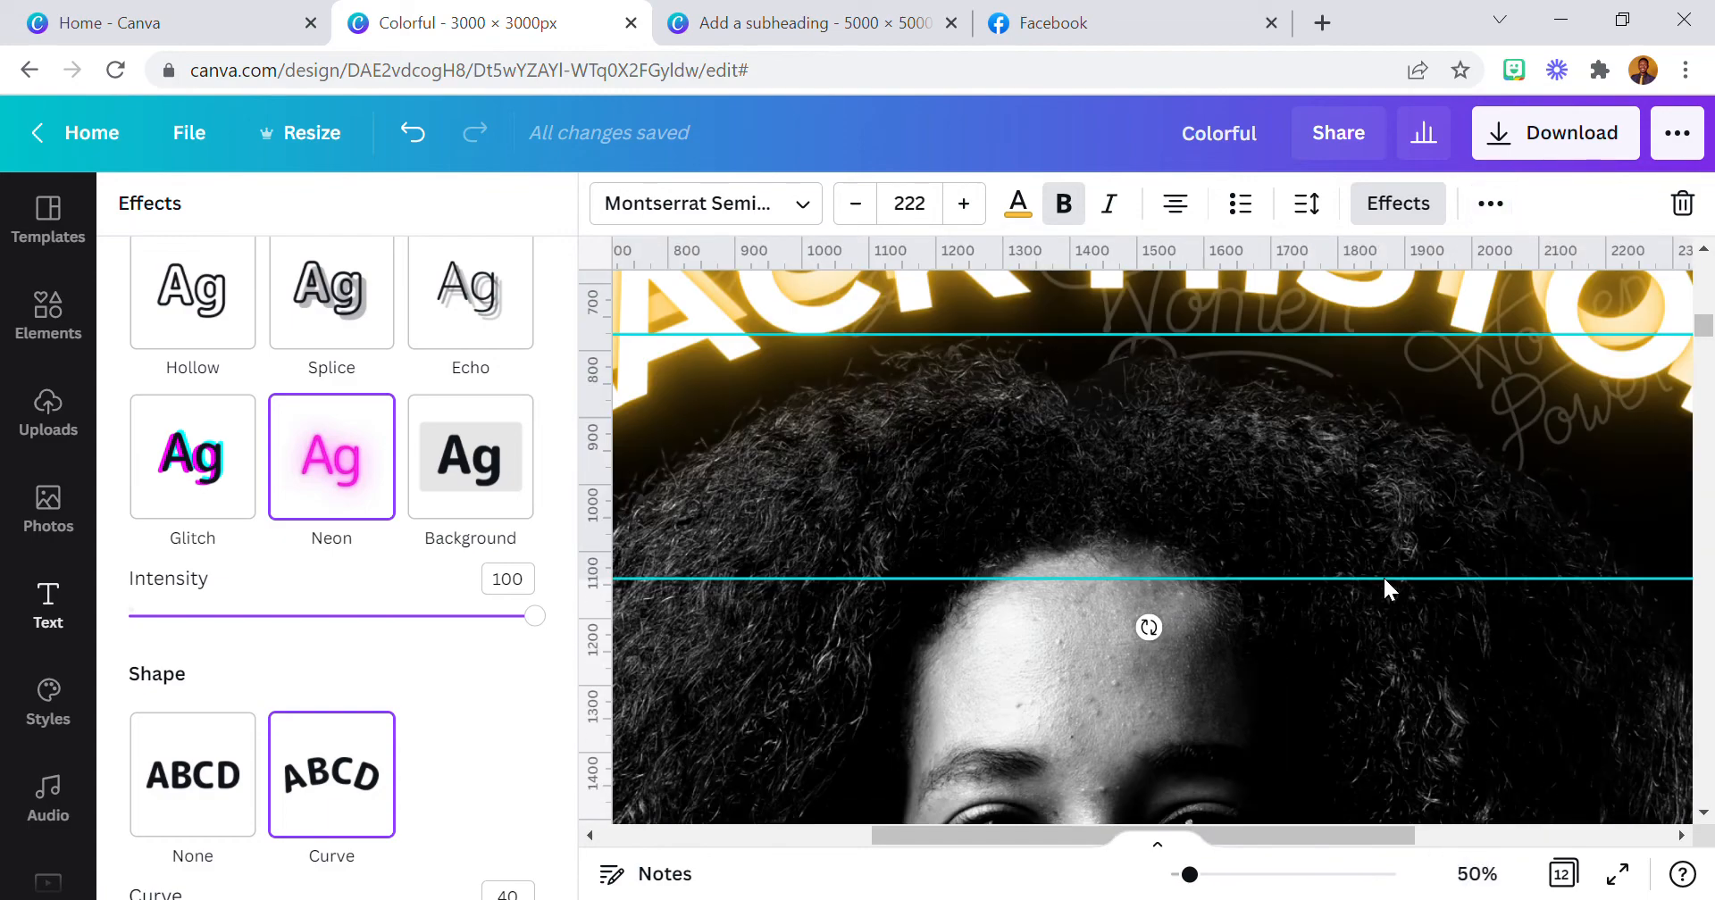
drag(1391, 529, 1397, 497)
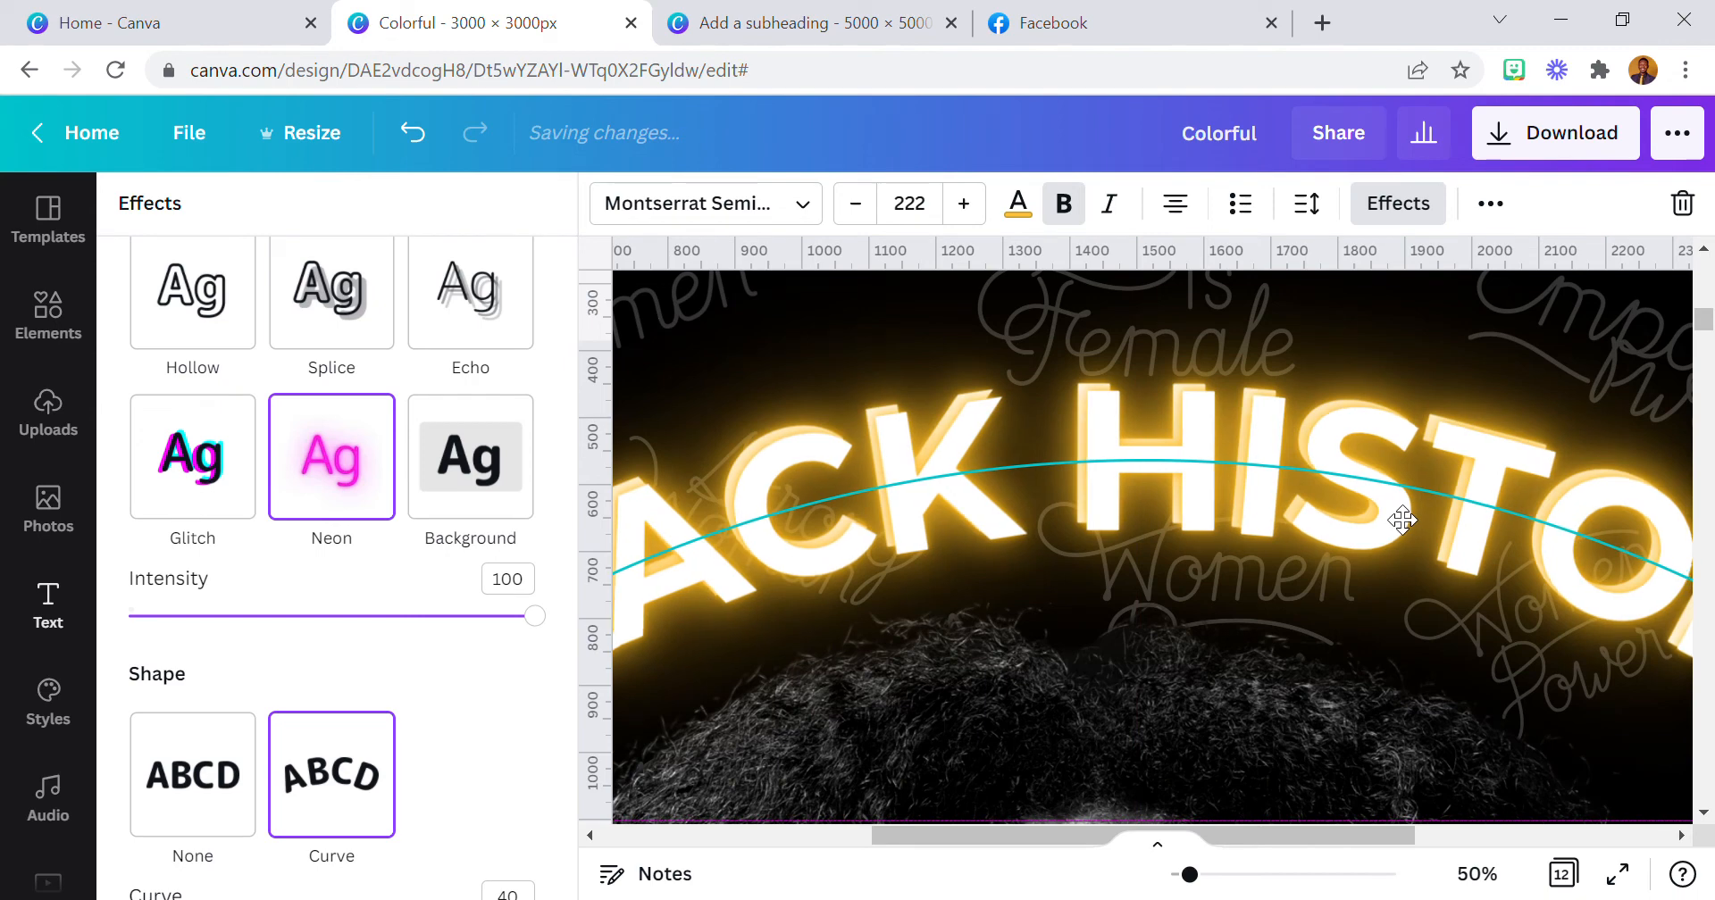
click(1478, 875)
click(1447, 755)
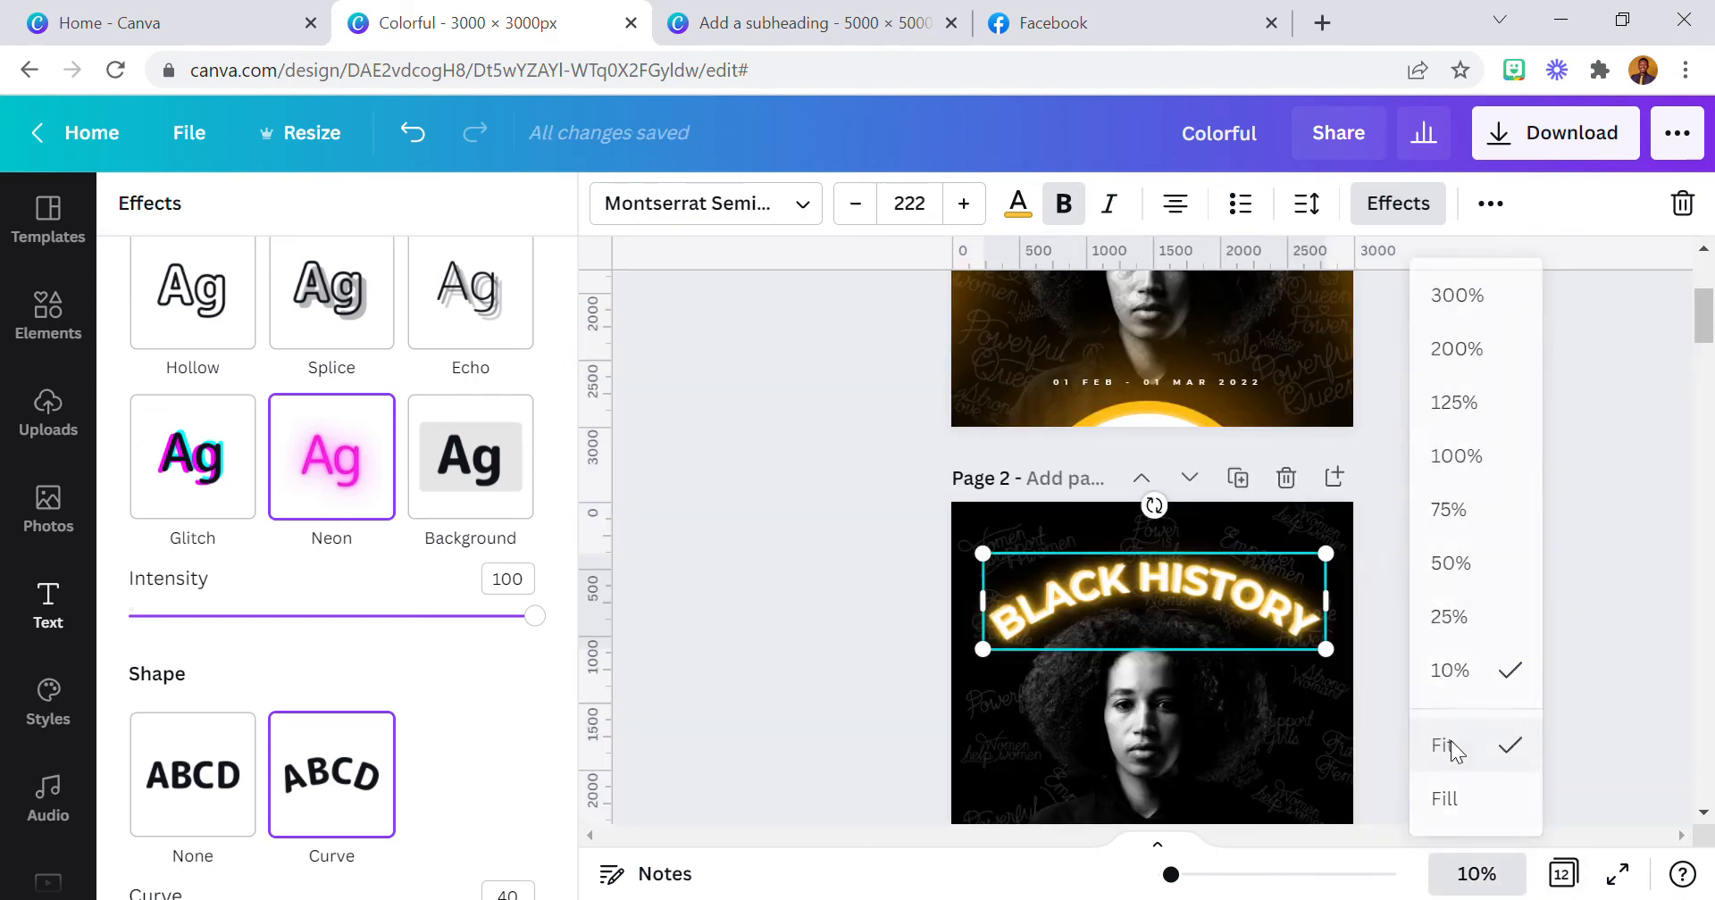
scroll(1338, 578, down, 2)
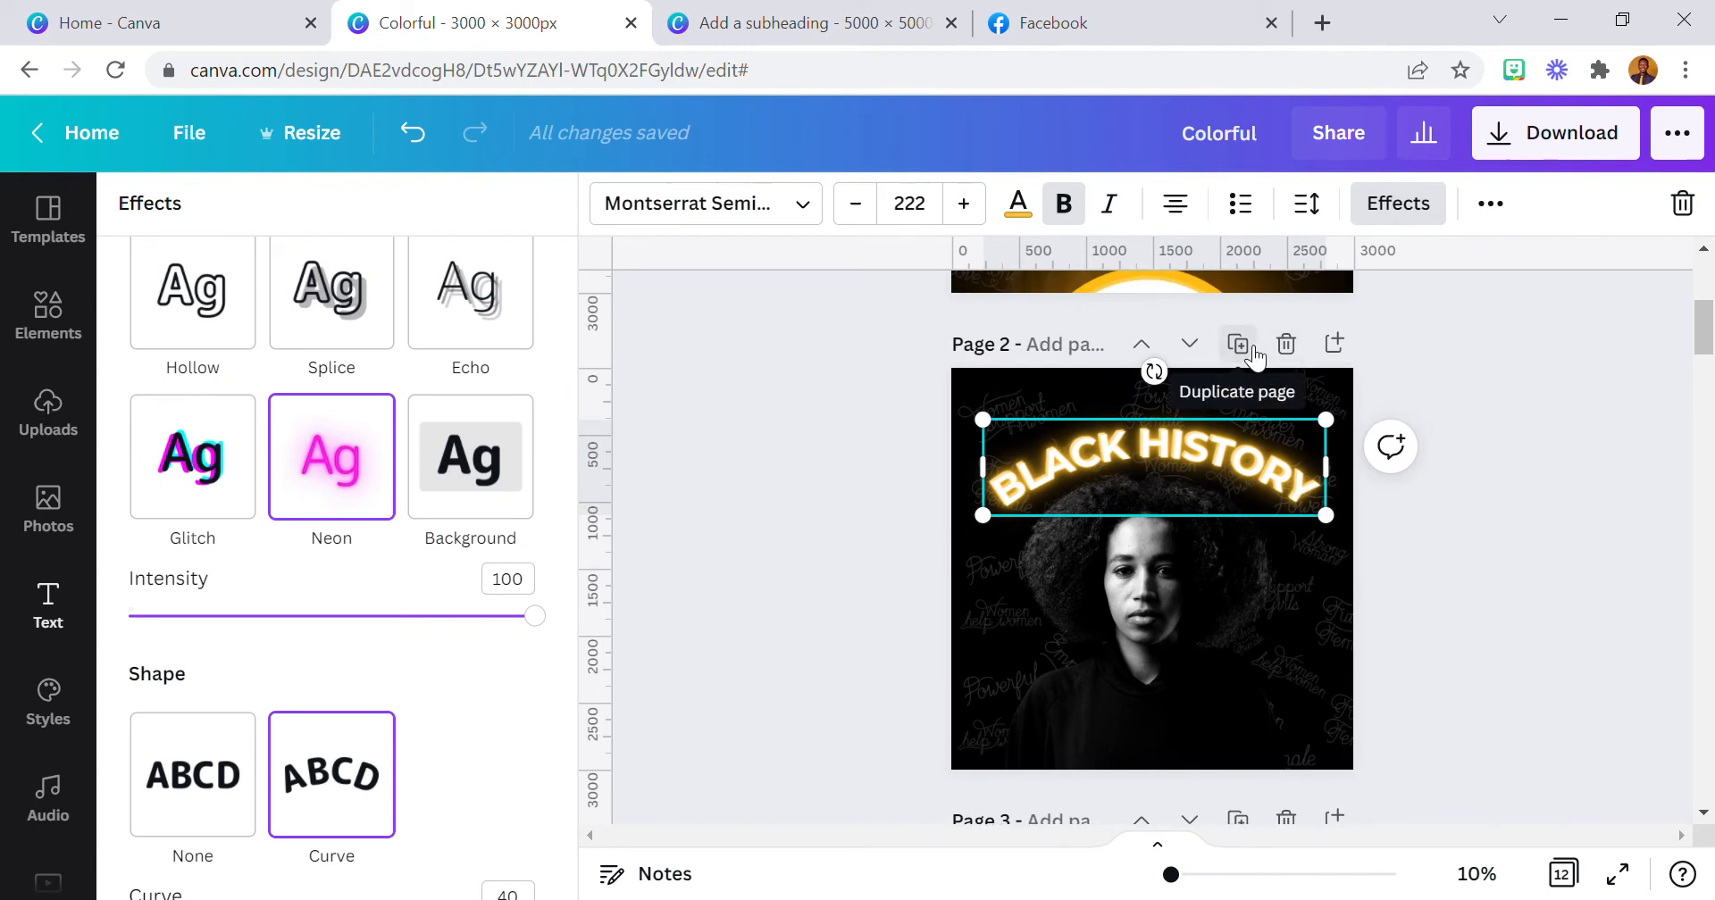
click(1258, 350)
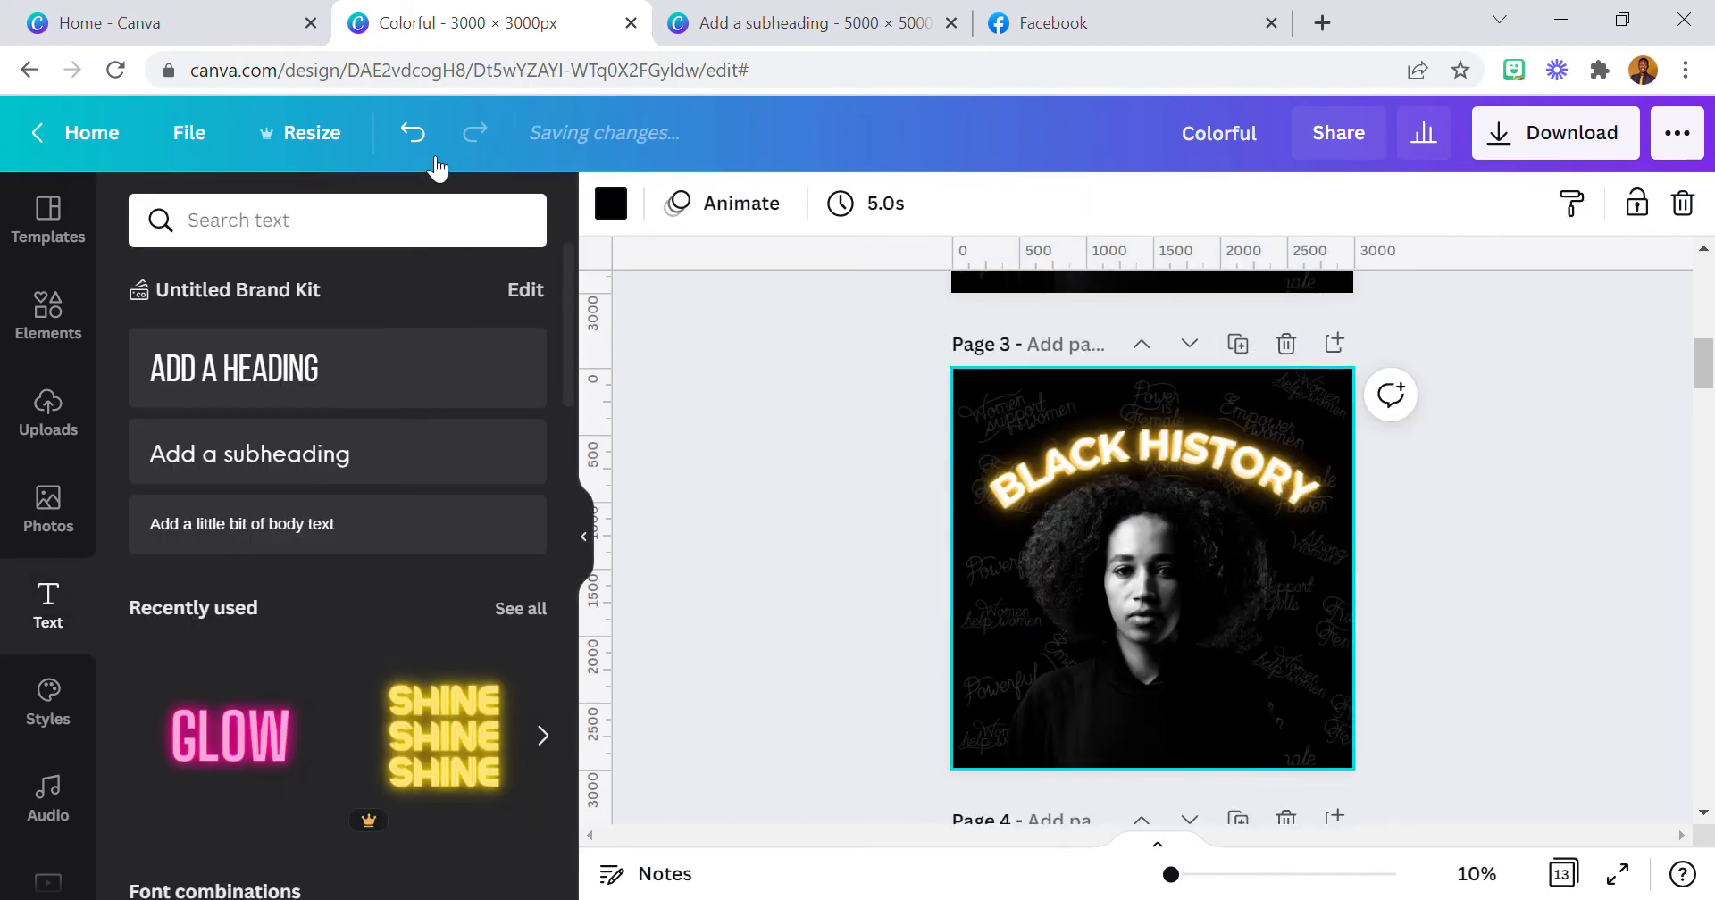
click(412, 132)
scroll(1130, 527, up, 5)
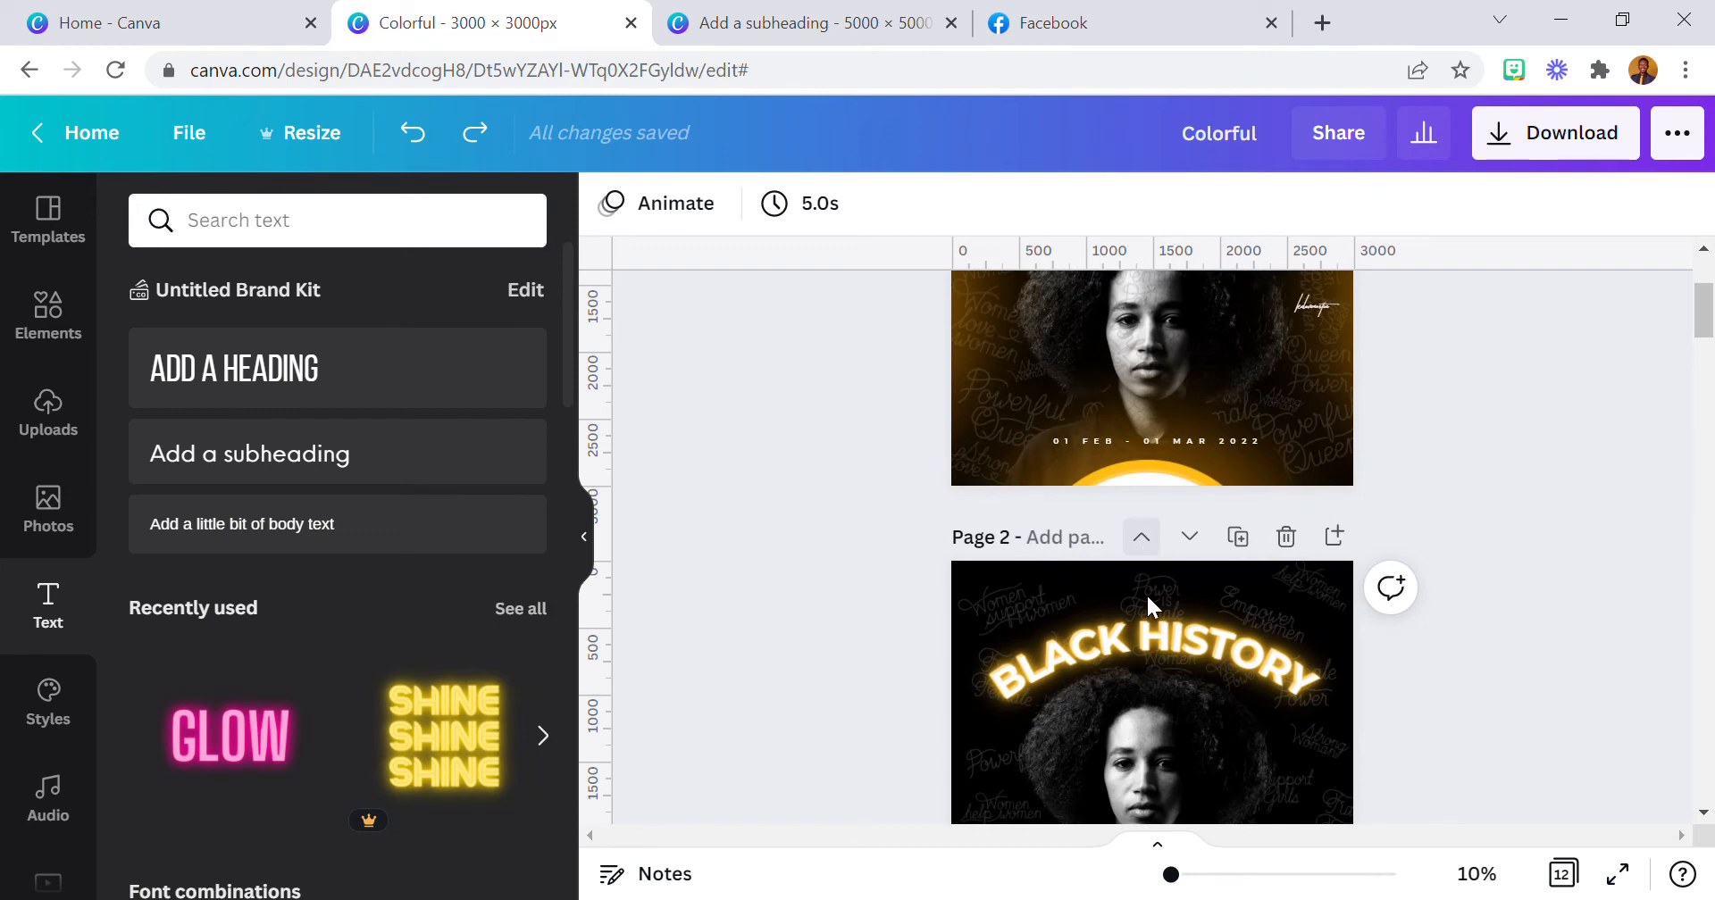
- Duplicate the curved BLACK HISTORY text once more and set the new copy's effect style to None
click(1141, 640)
scroll(1136, 617, down, 2)
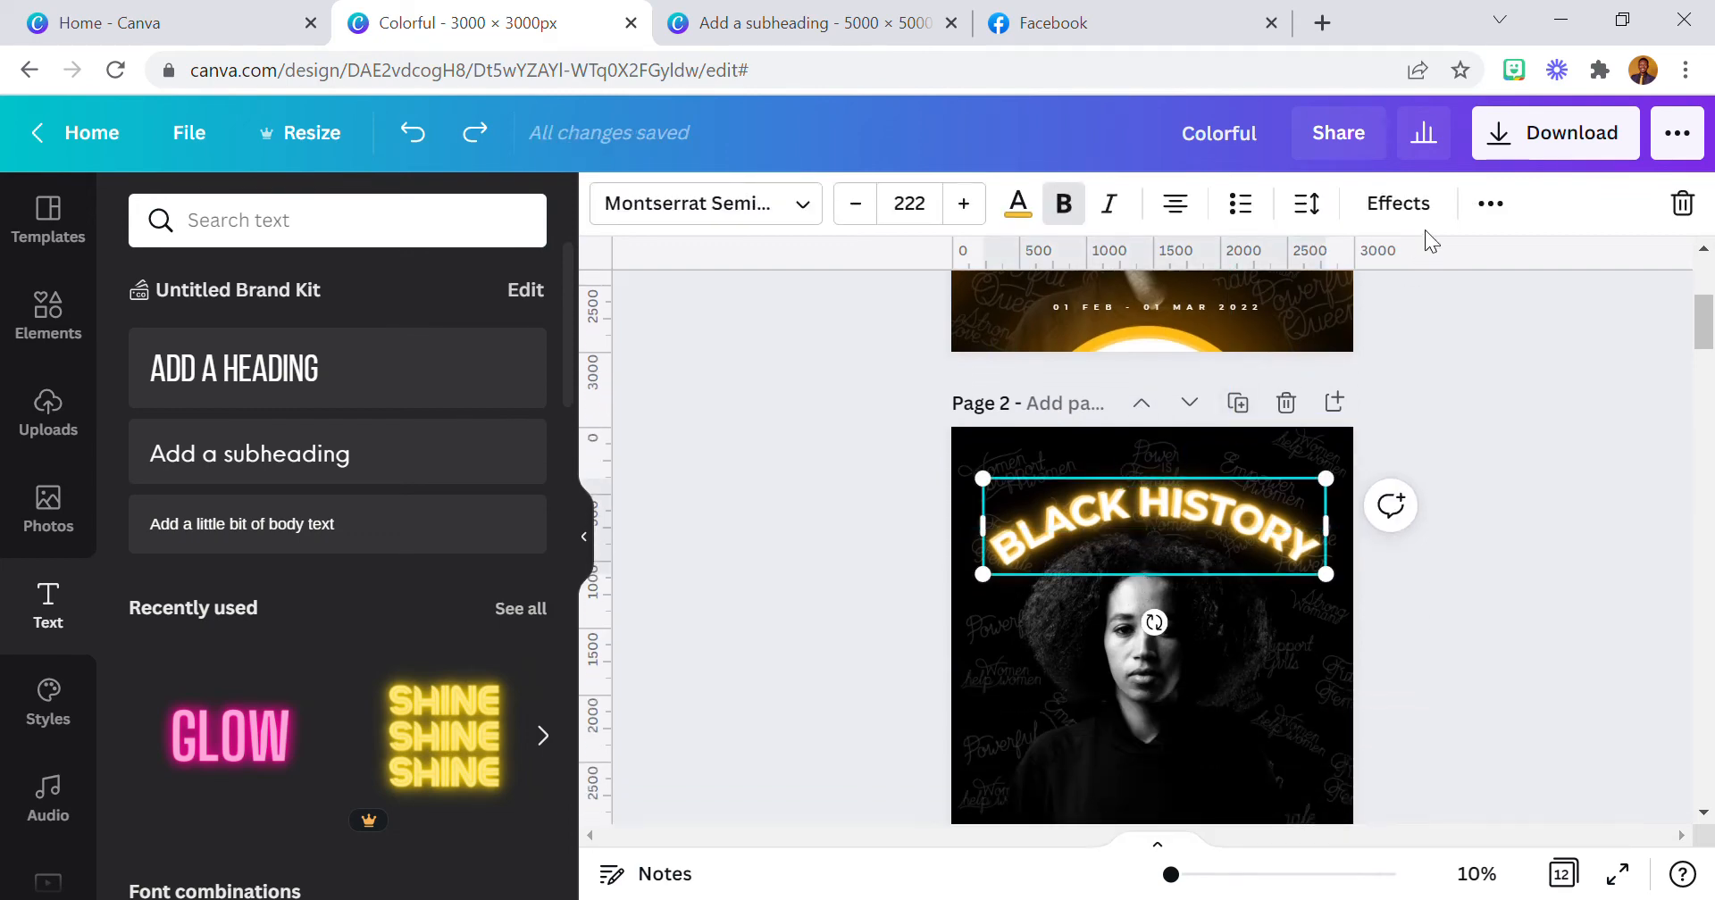
click(1490, 203)
click(1483, 271)
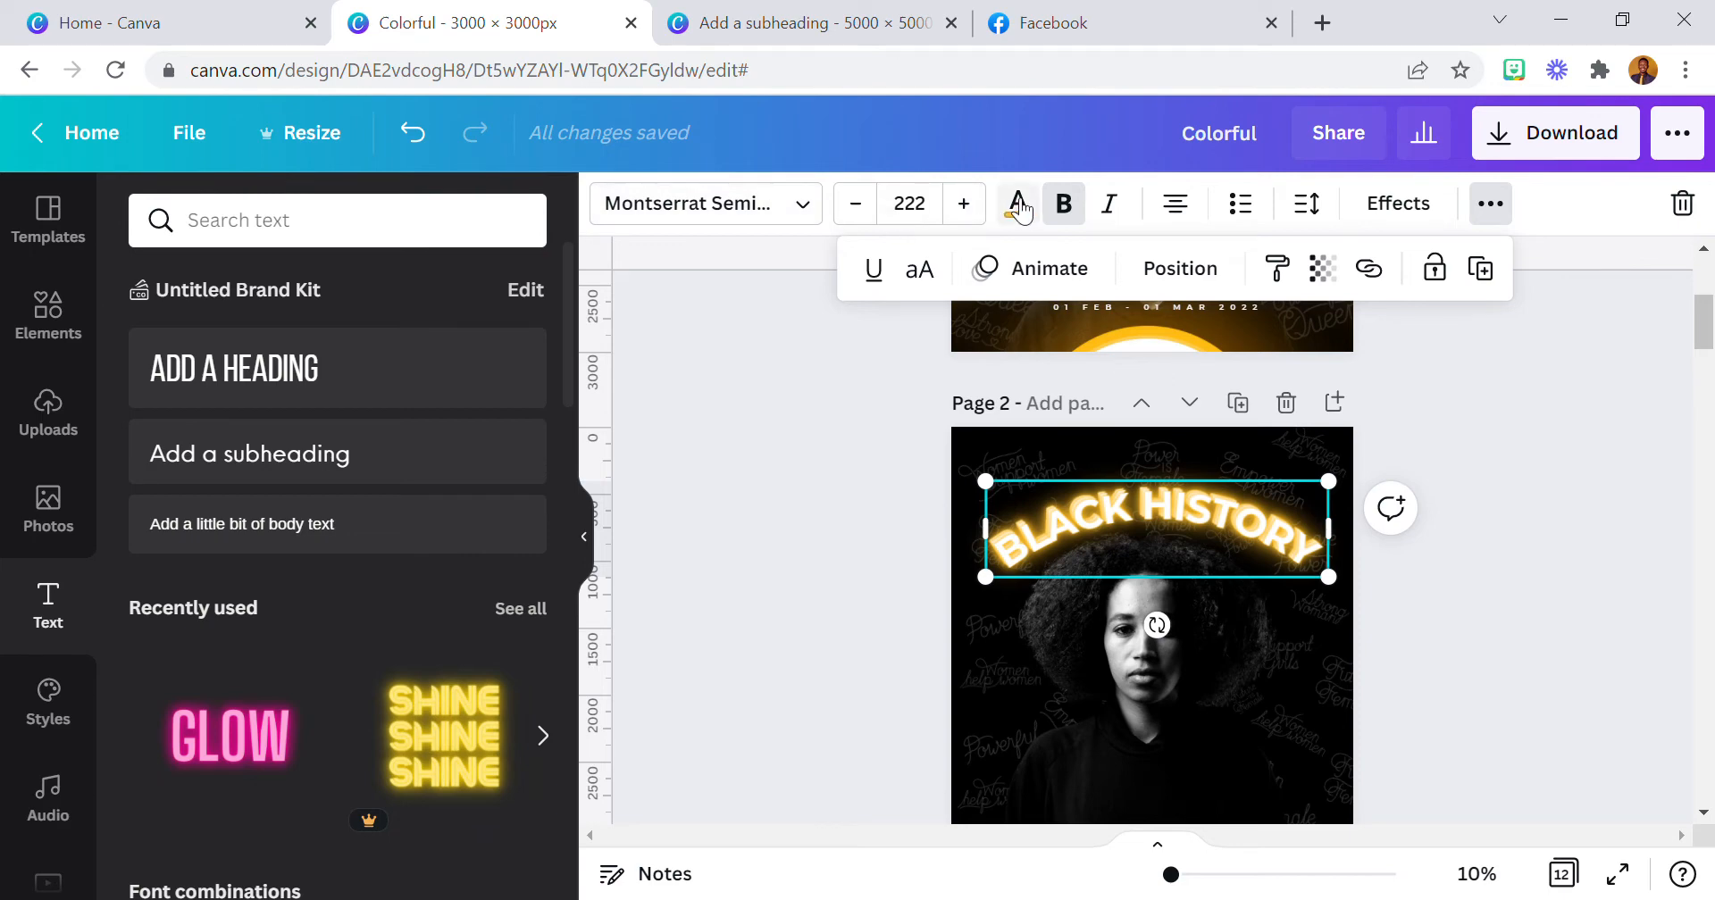
click(1387, 206)
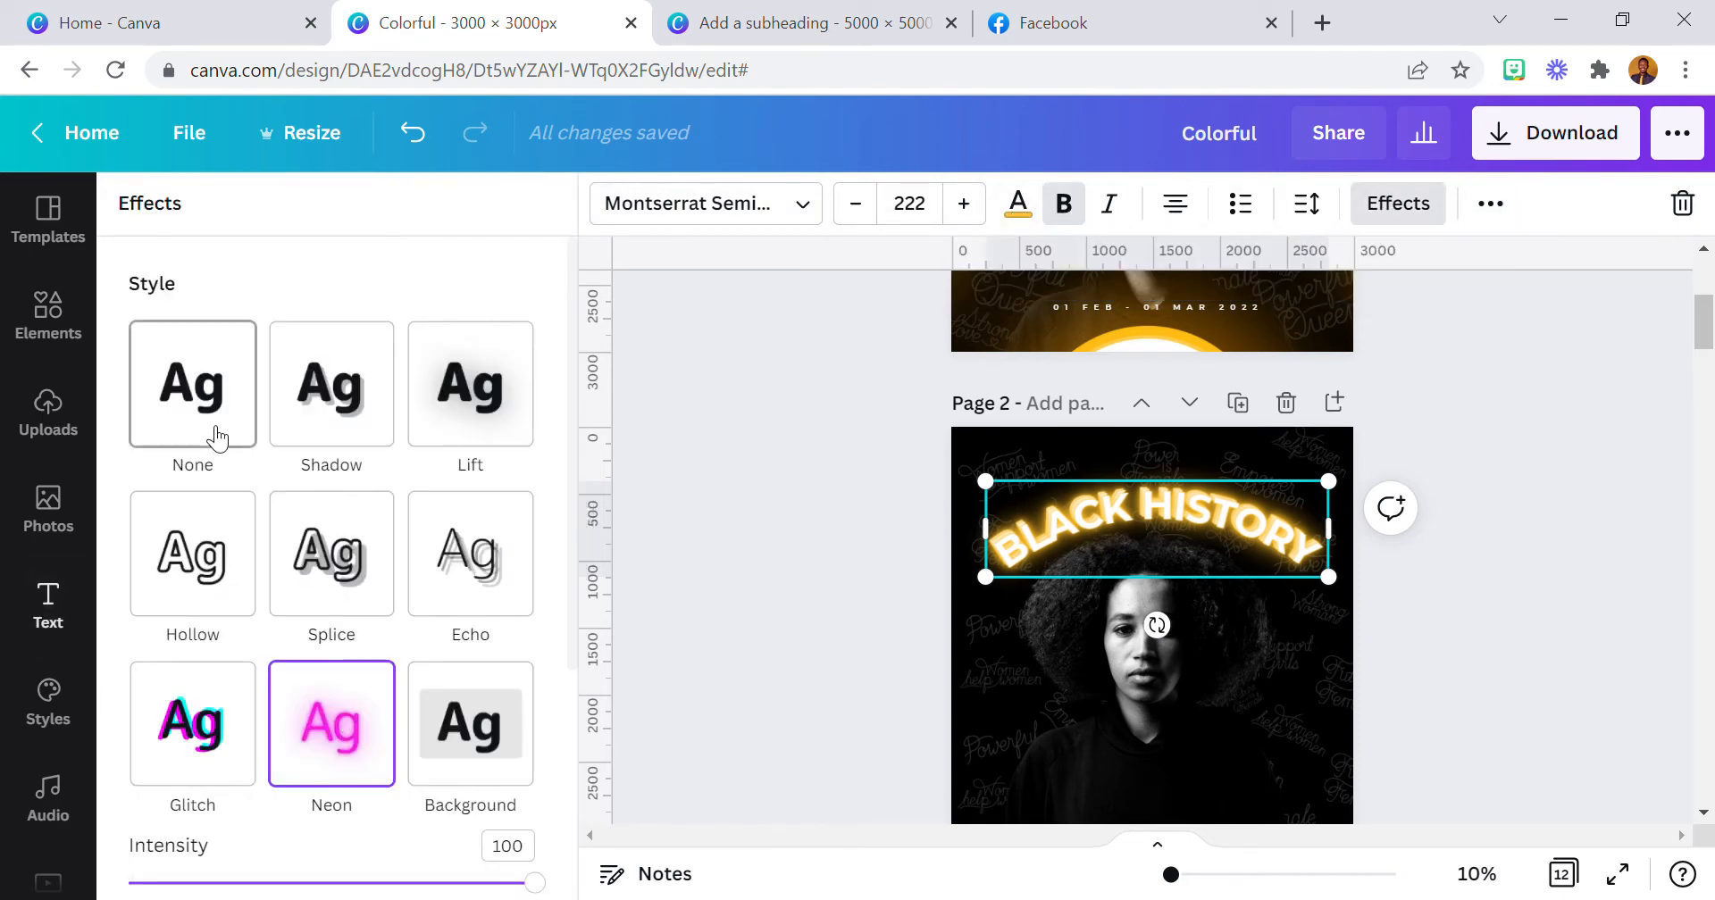
click(214, 436)
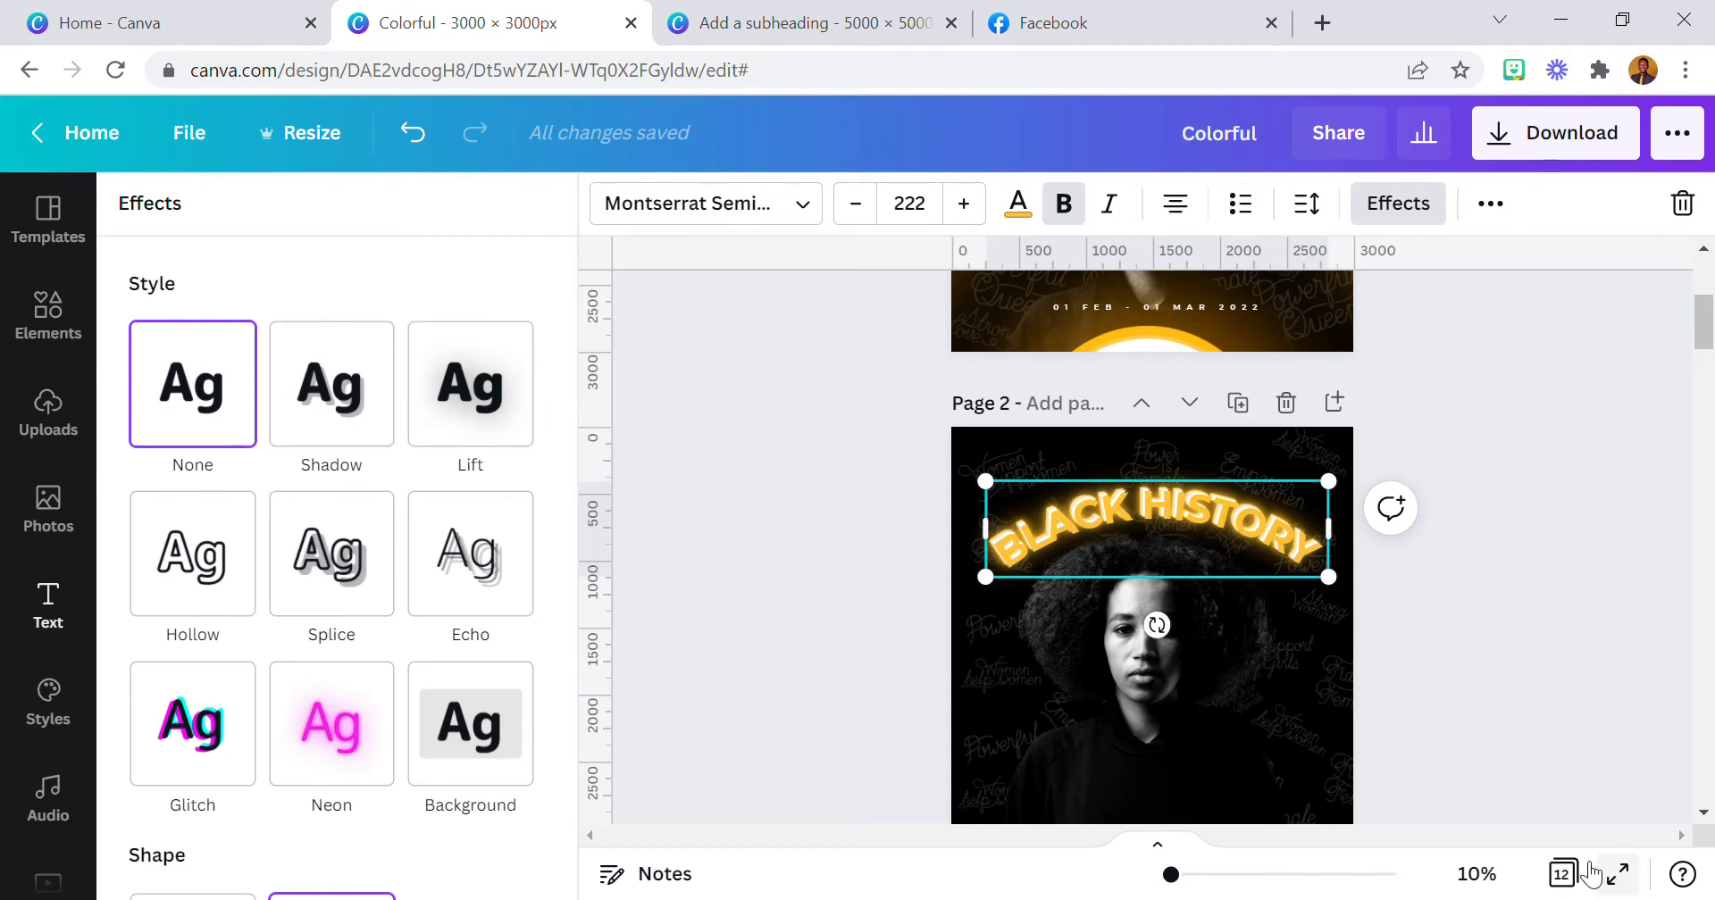
- Position the plain BLACK HISTORY copy slightly below and to the right of the neon copies so they show as layers behind it
click(1509, 876)
click(1447, 617)
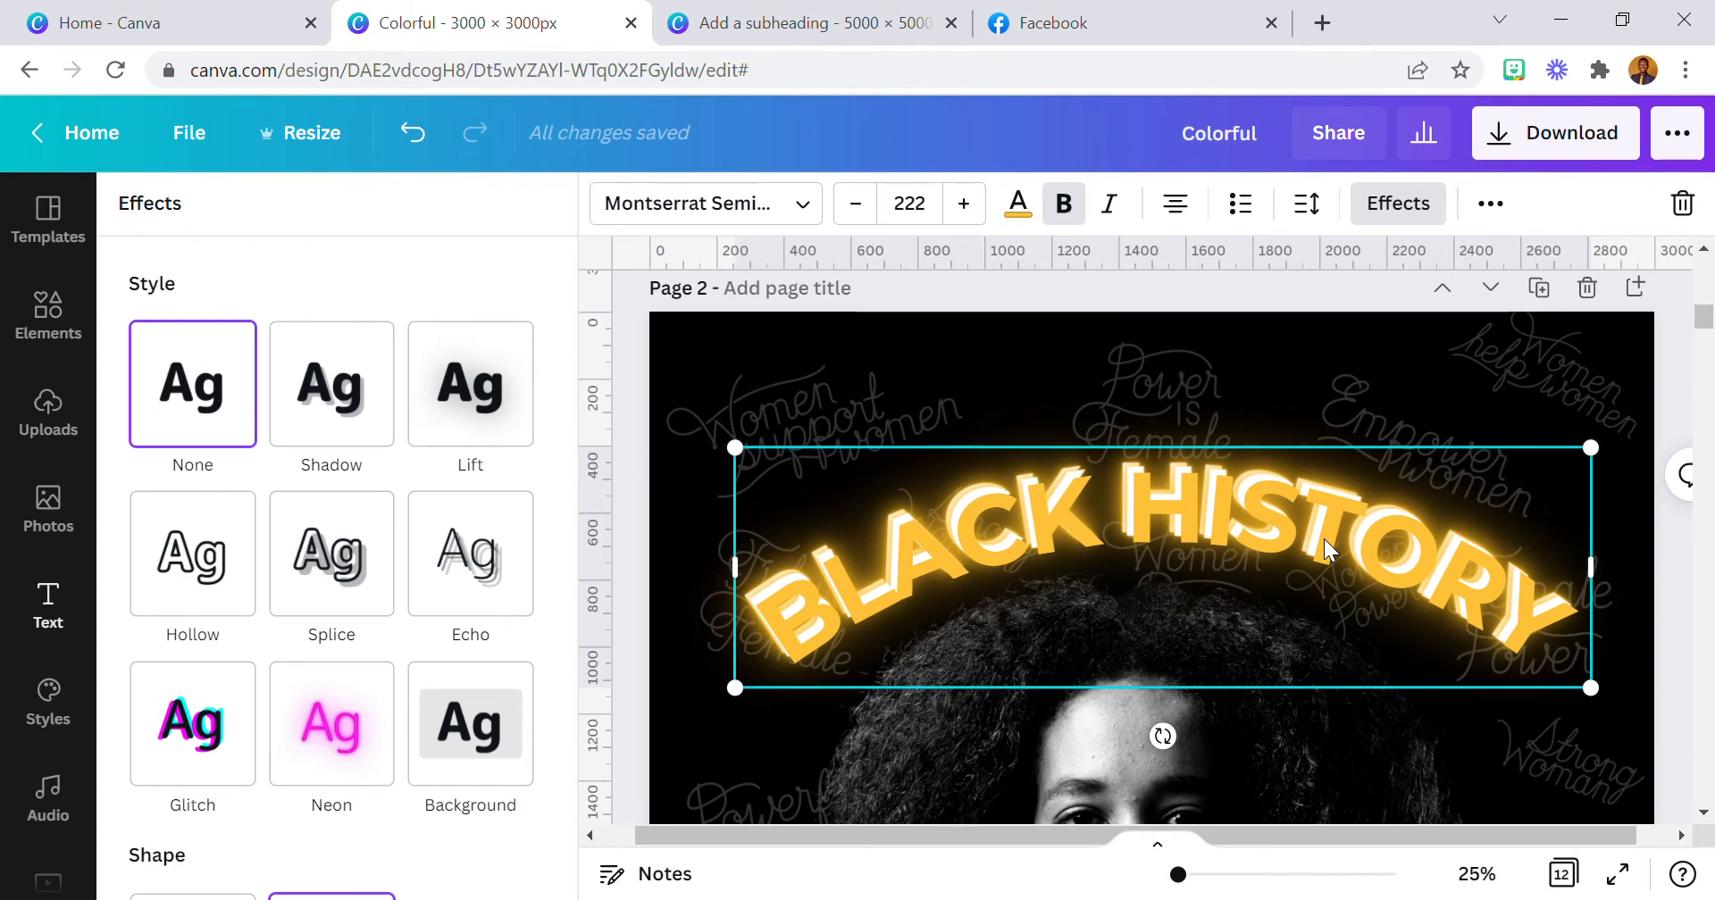
drag(1324, 538, 1343, 547)
click(1476, 875)
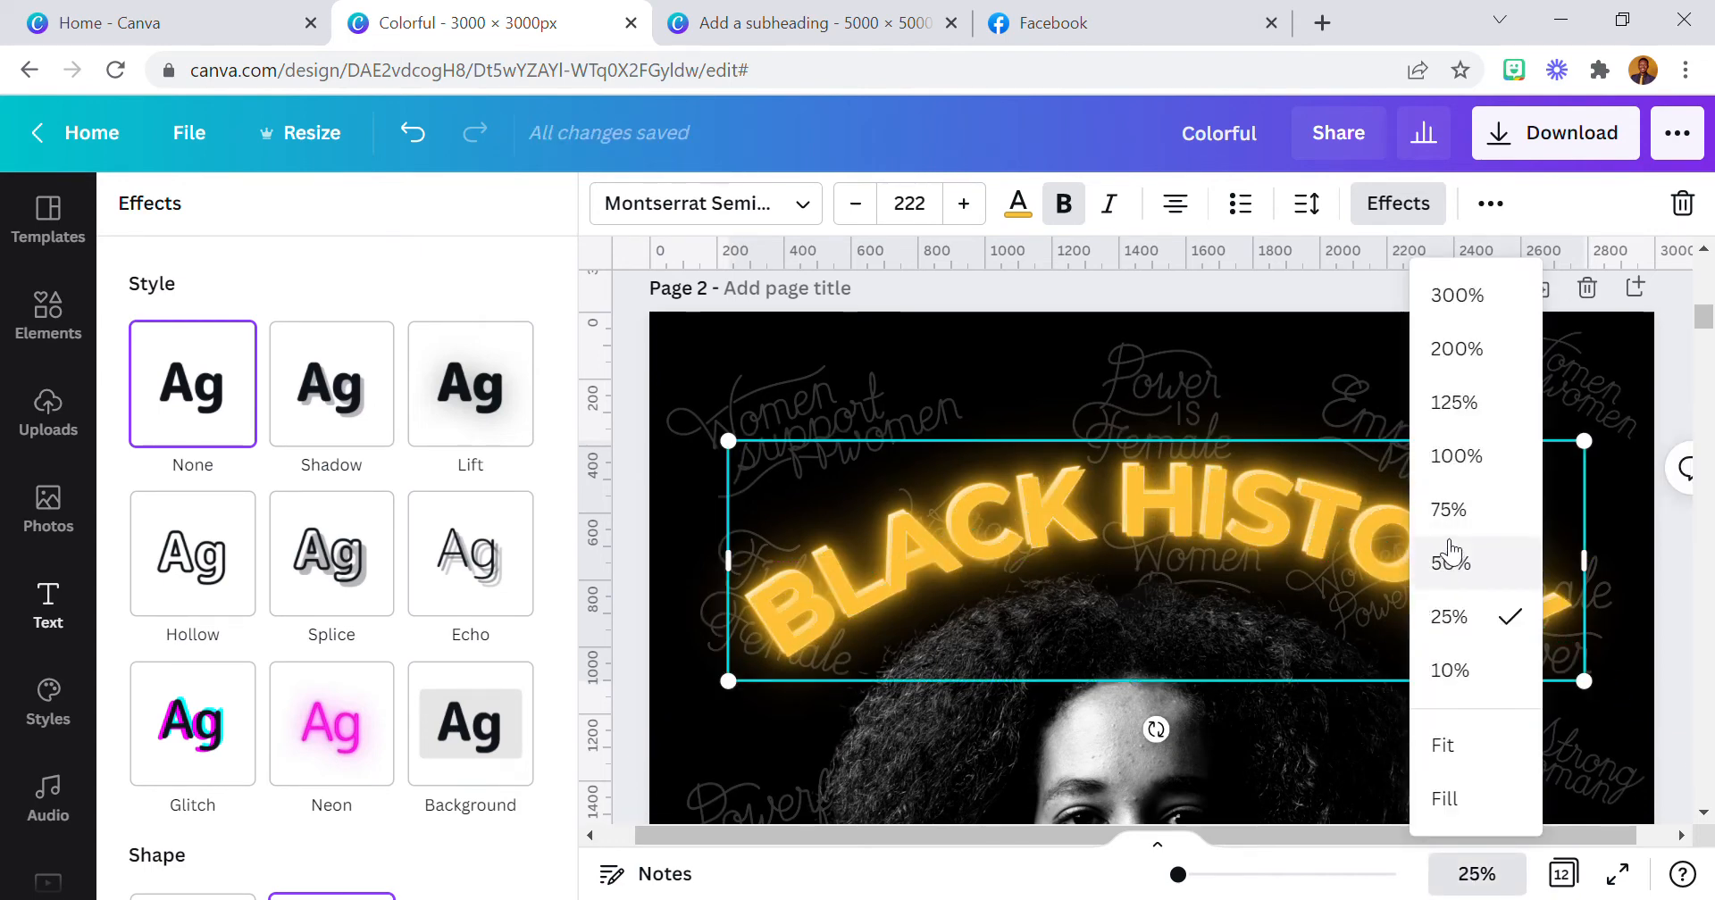
click(1440, 563)
scroll(1299, 591, up, 2)
drag(1244, 624, 1263, 644)
click(1476, 874)
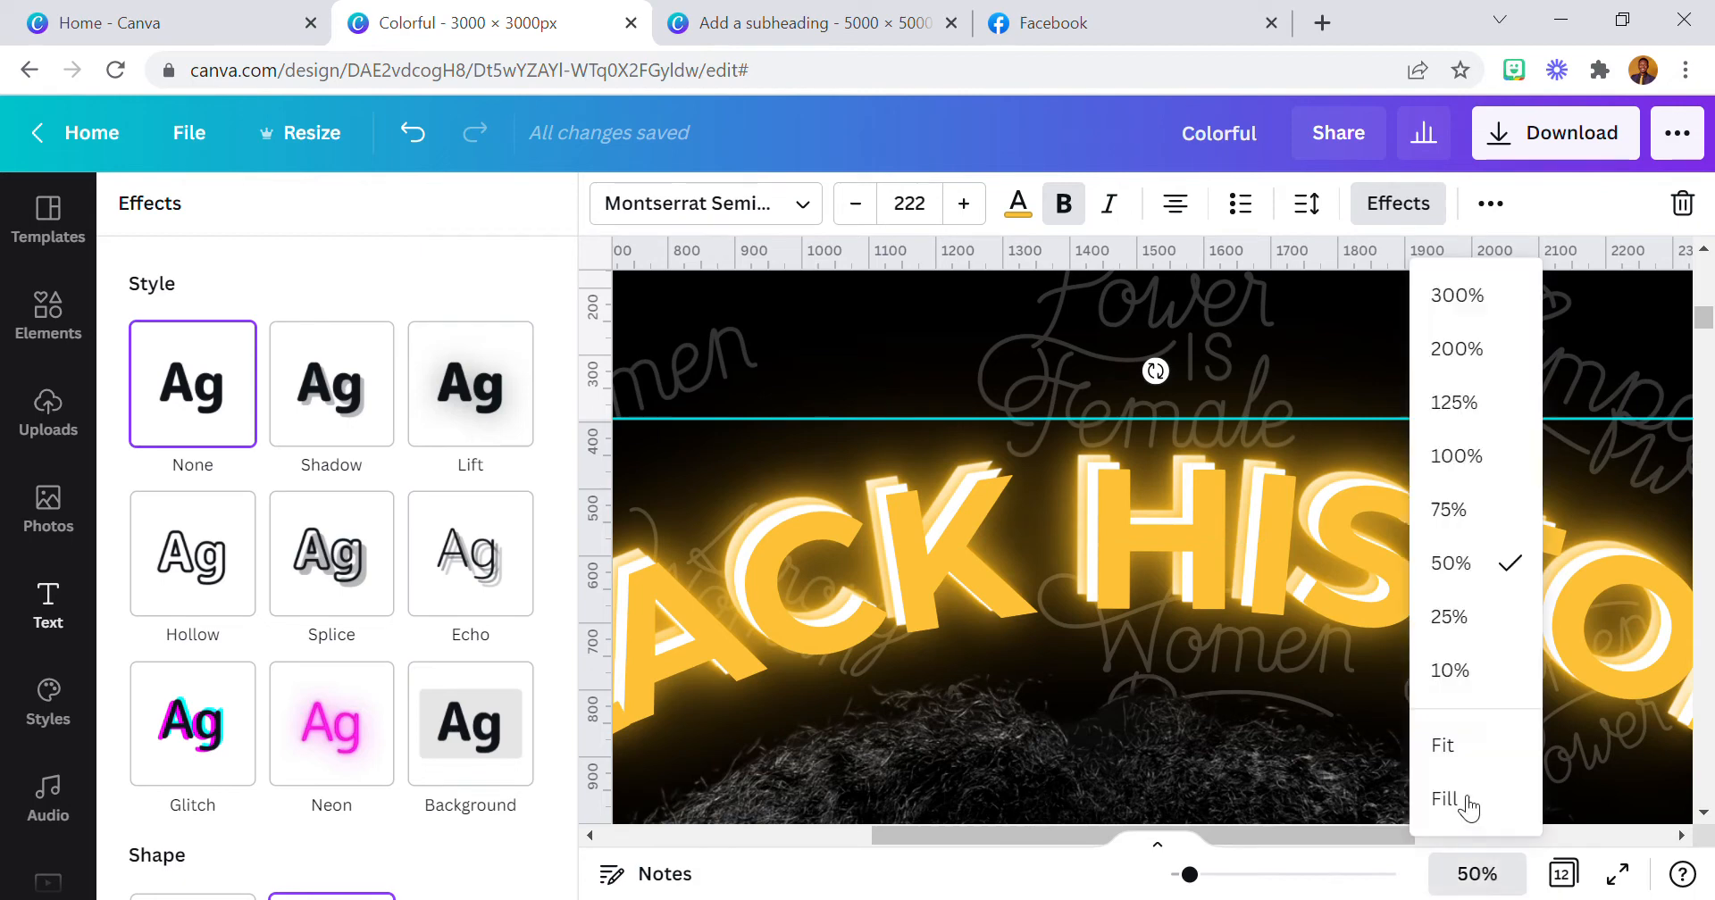
click(1485, 456)
click(1276, 570)
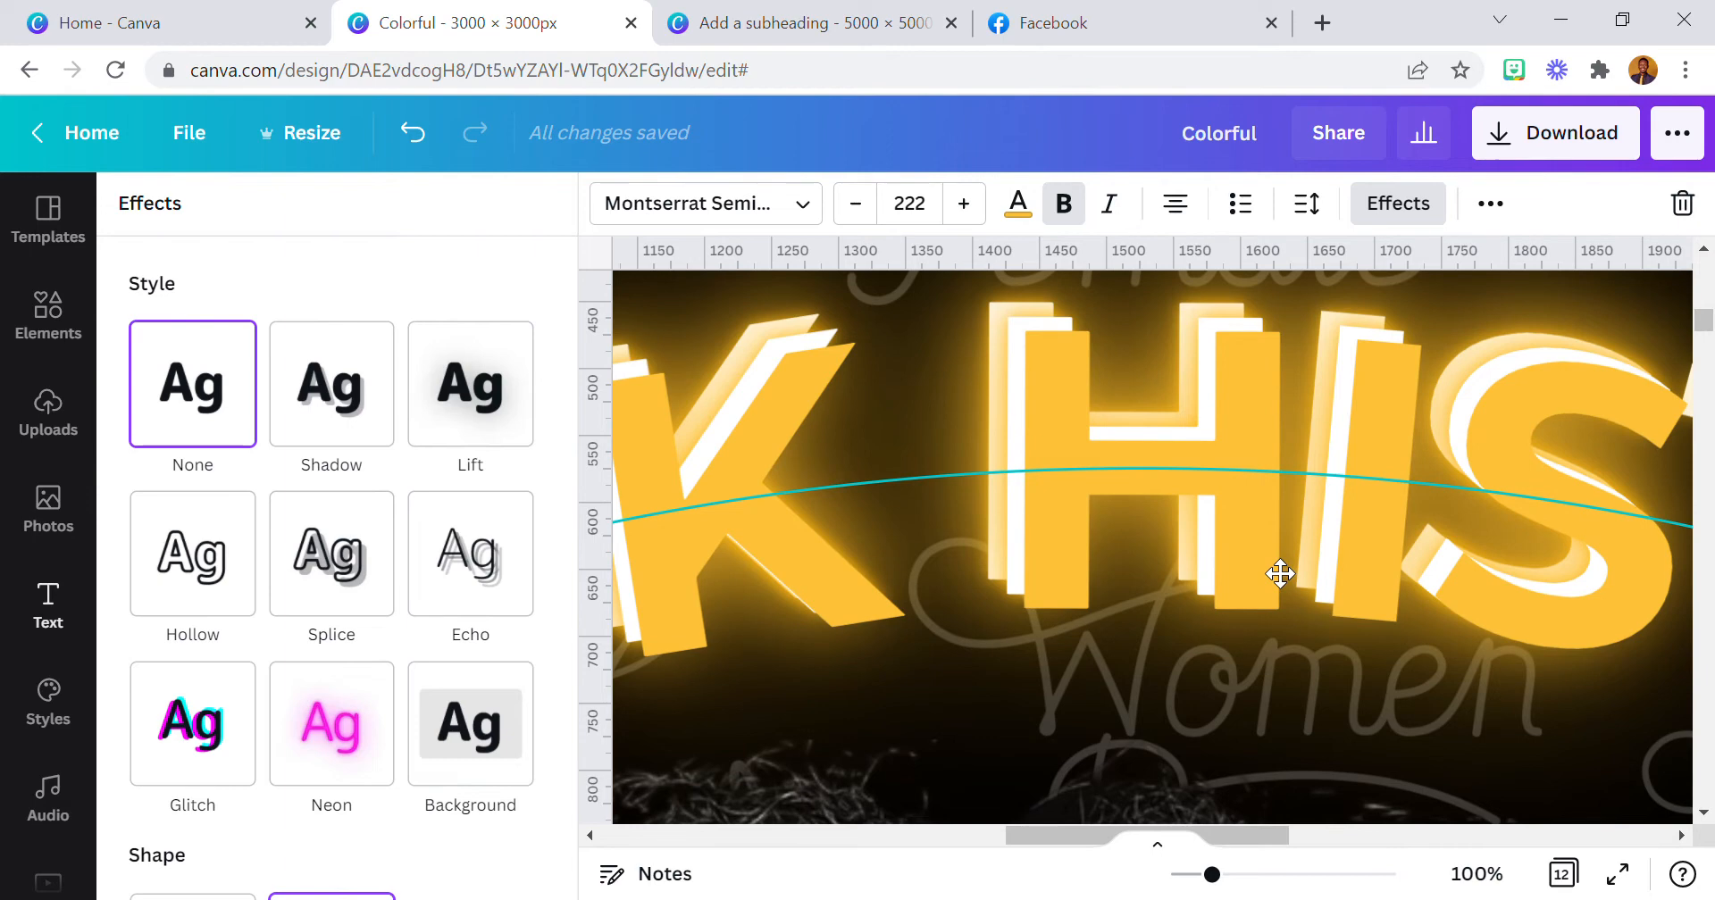
click(1476, 875)
click(1429, 744)
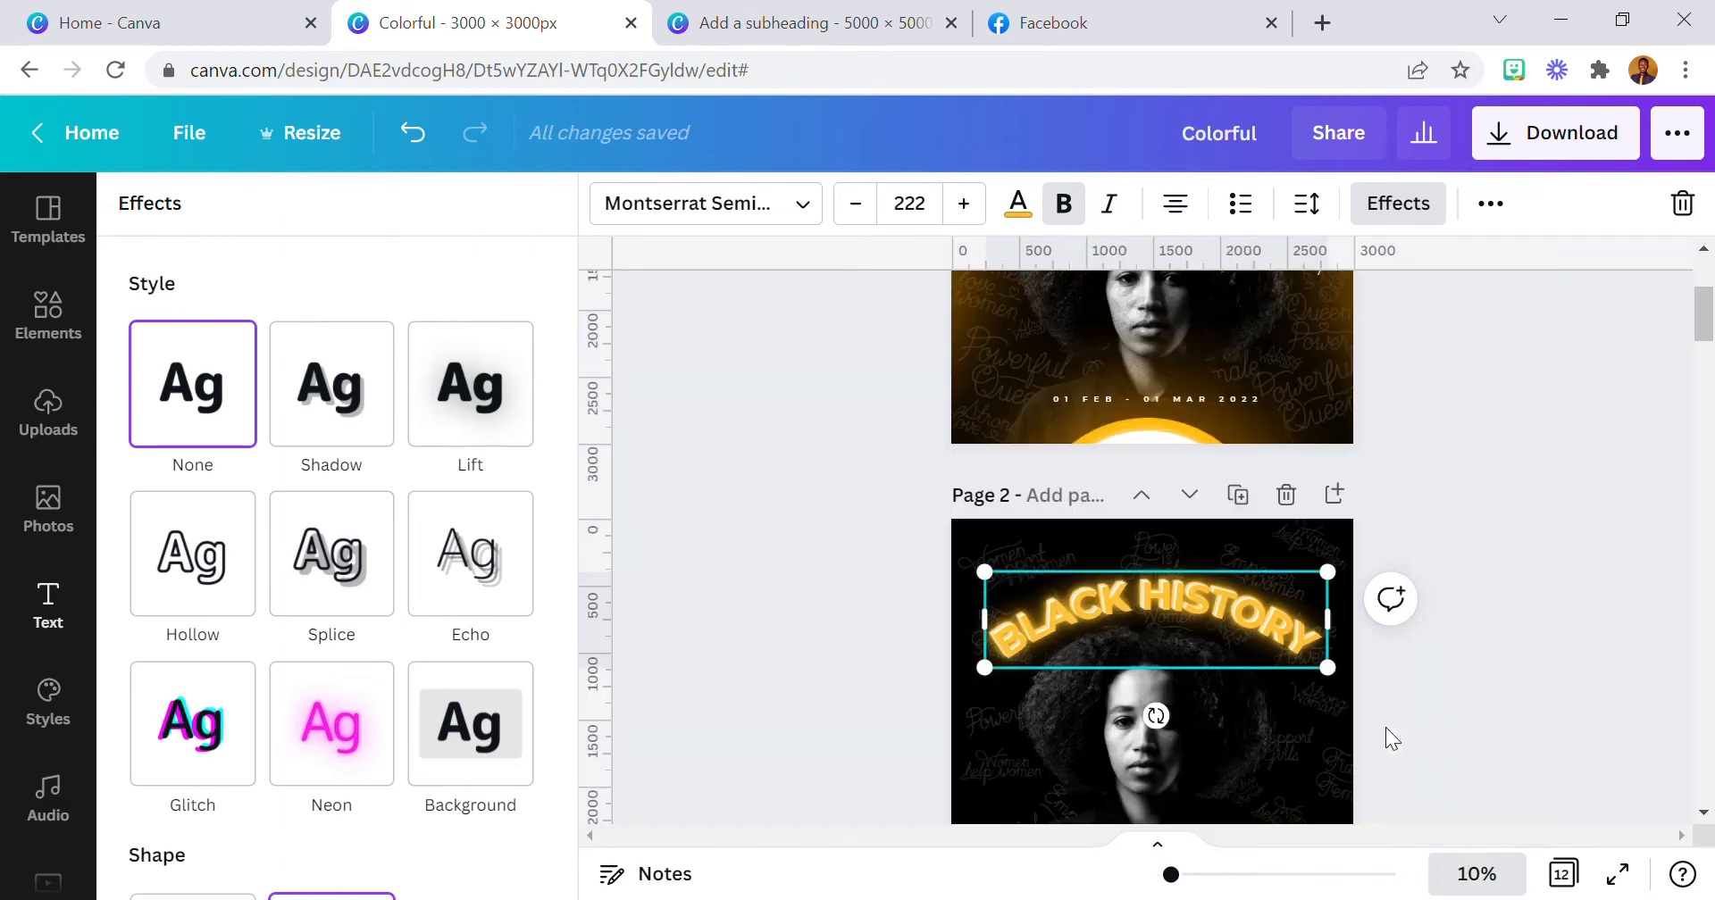
scroll(1359, 737, down, 2)
click(920, 678)
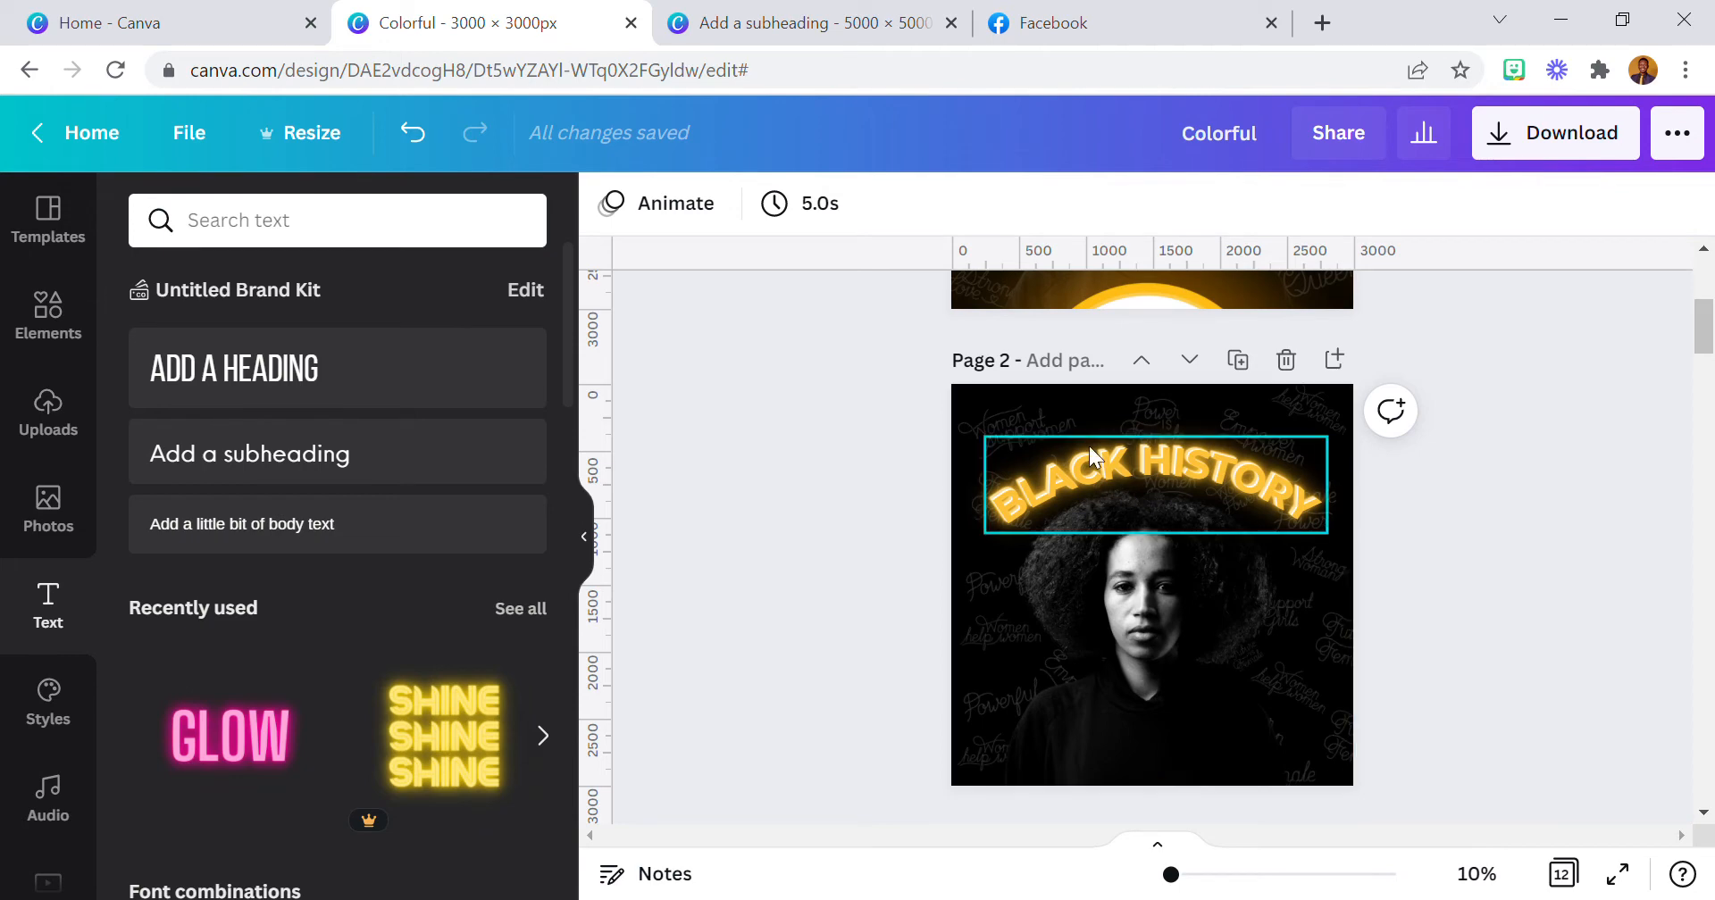
- Add a subheading text in the Brittany font and replace its wording with "Month"
click(277, 460)
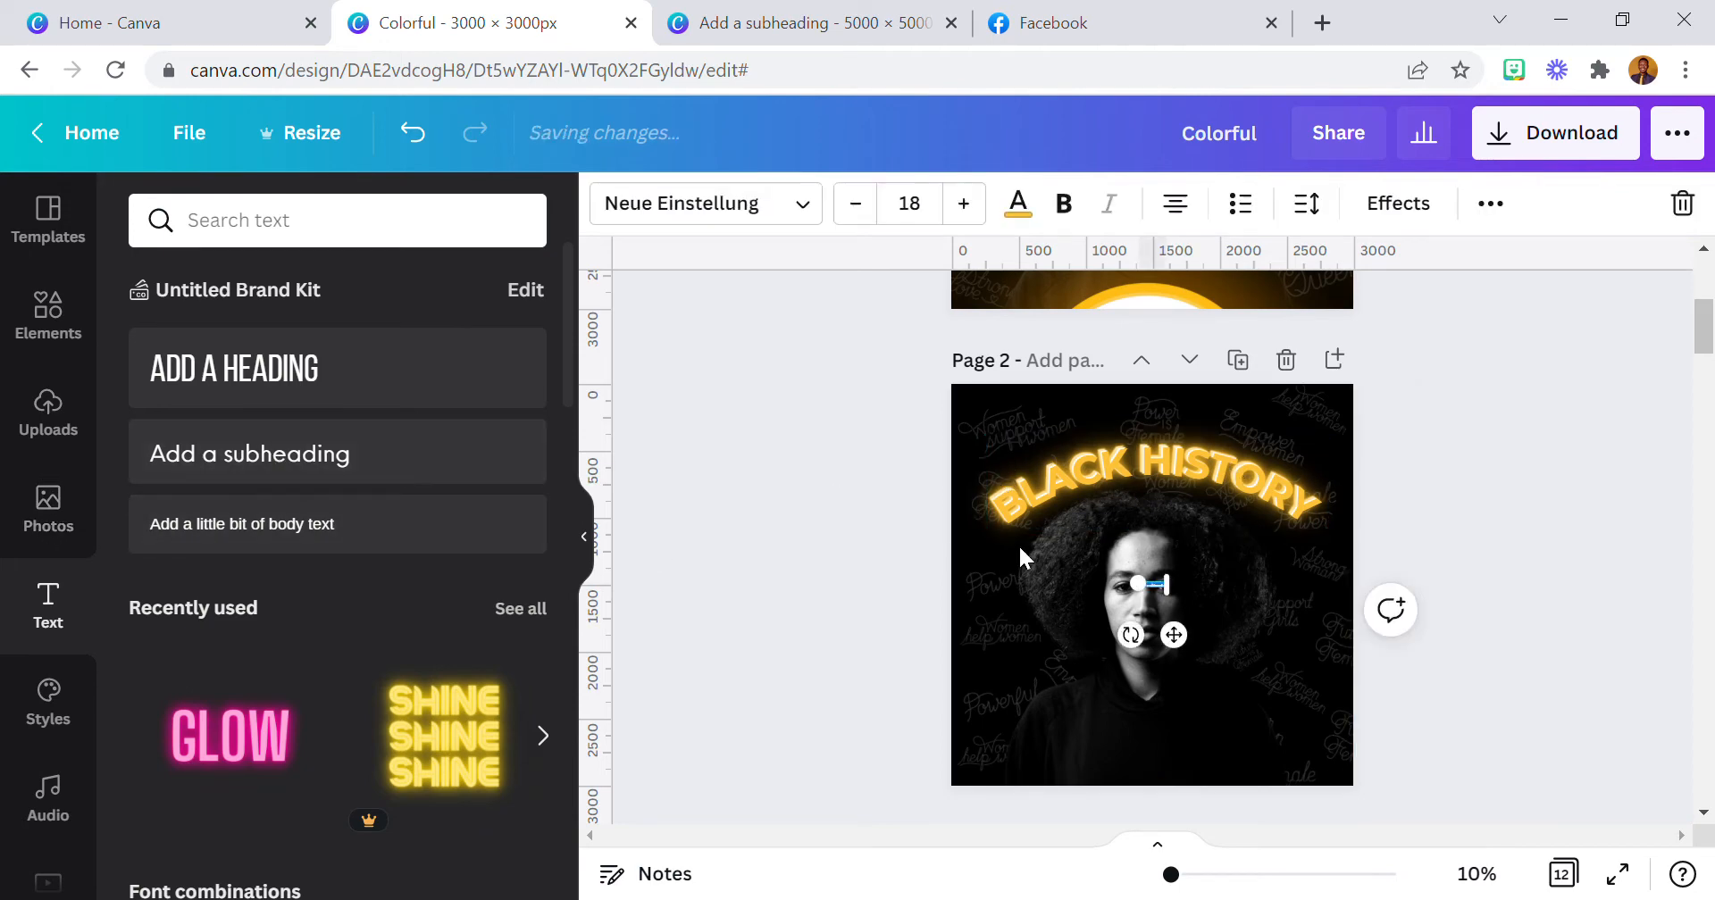
drag(1136, 609, 1058, 596)
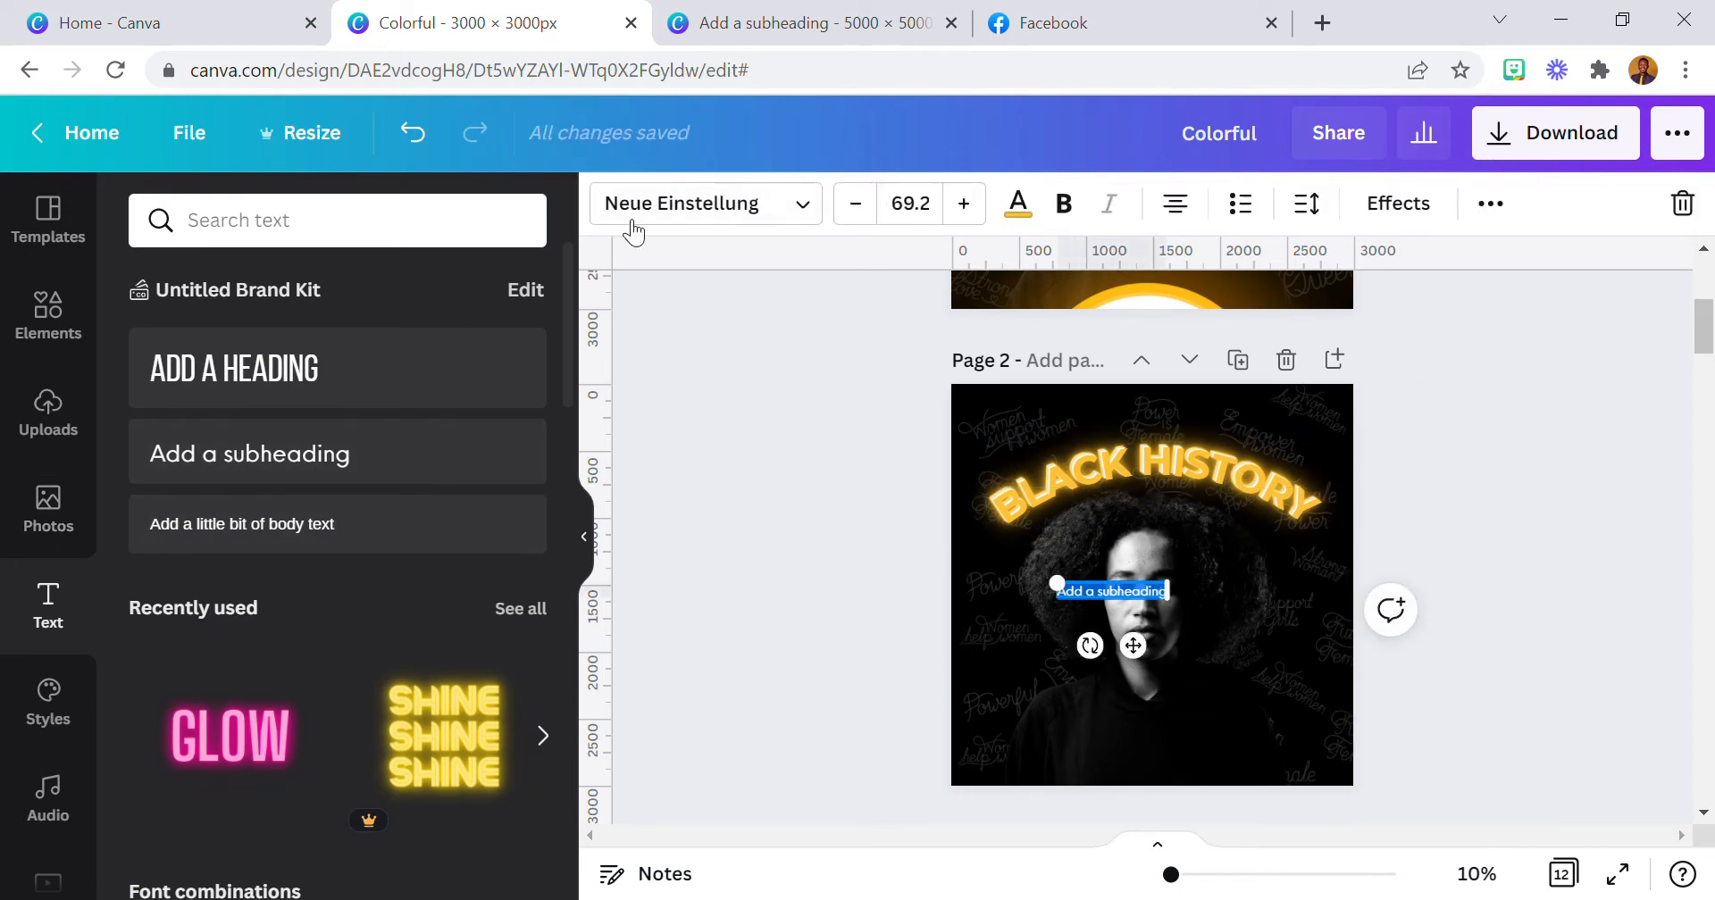
click(631, 214)
click(235, 293)
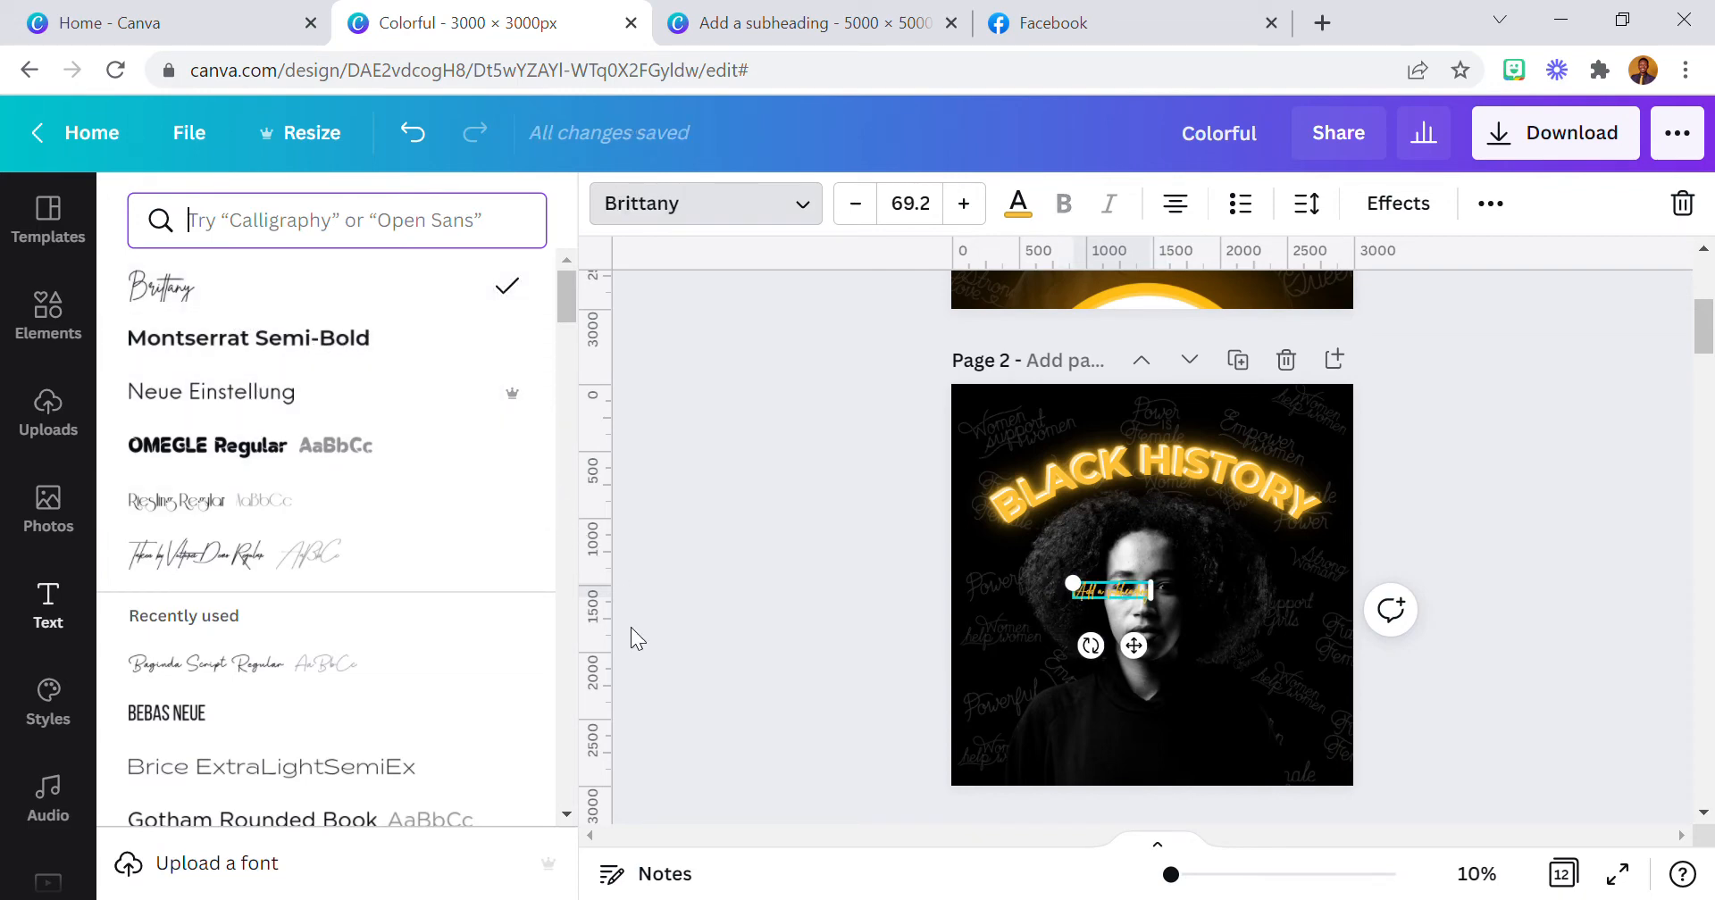
double_click(1127, 610)
key(BackSpace)
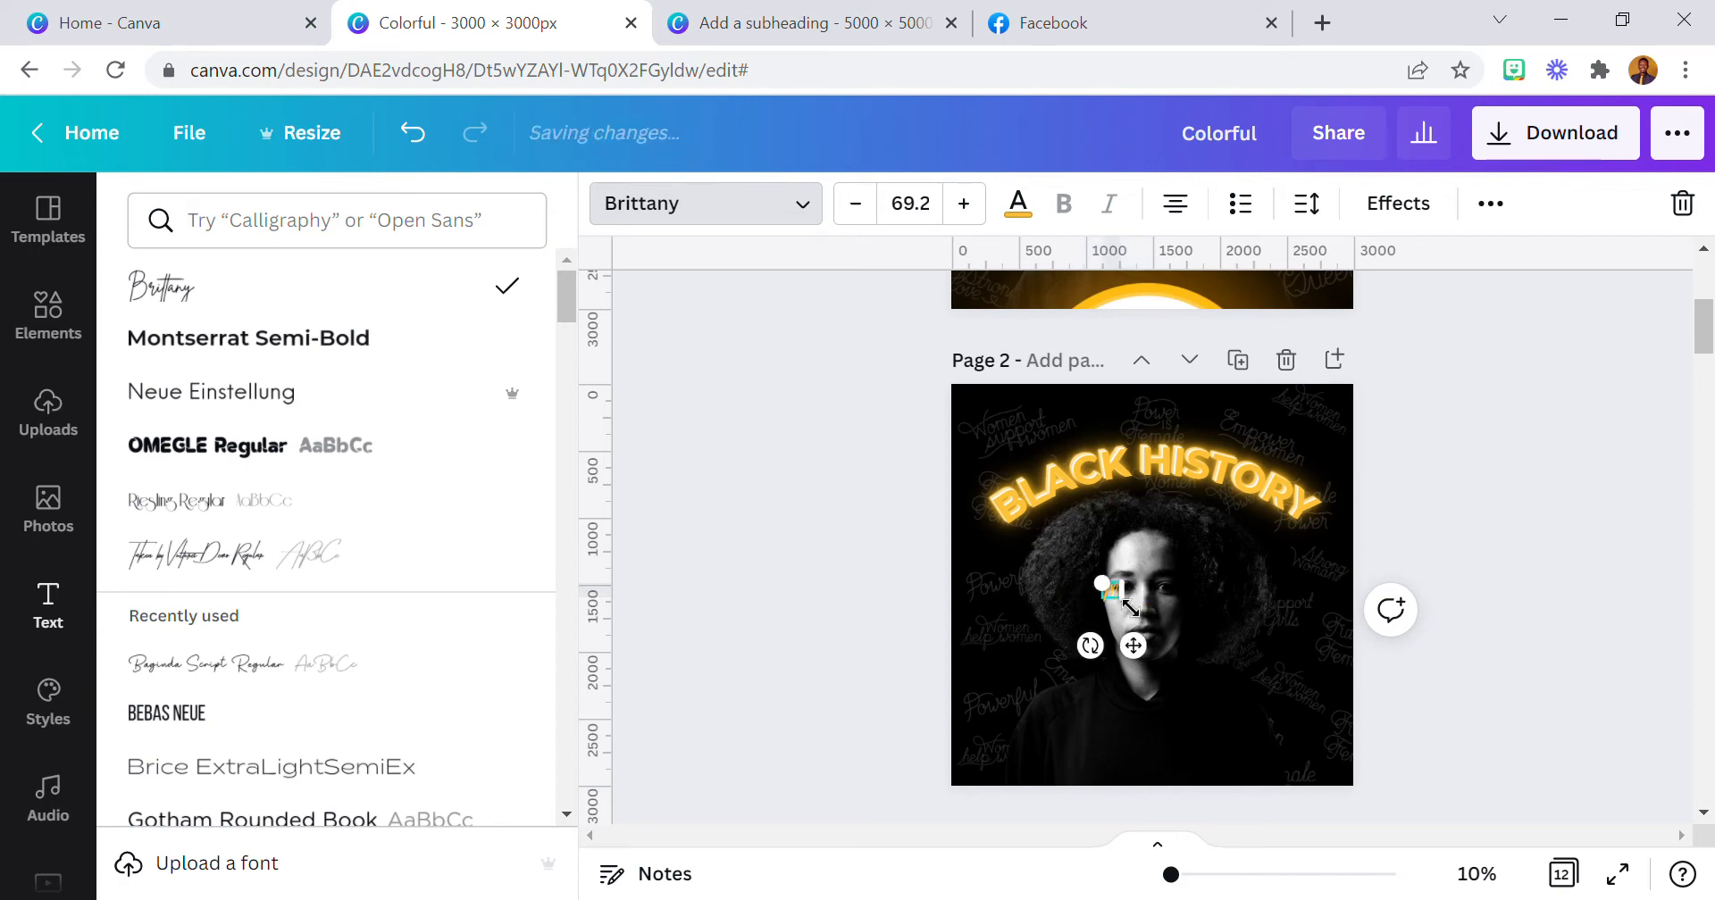
text(Mo)
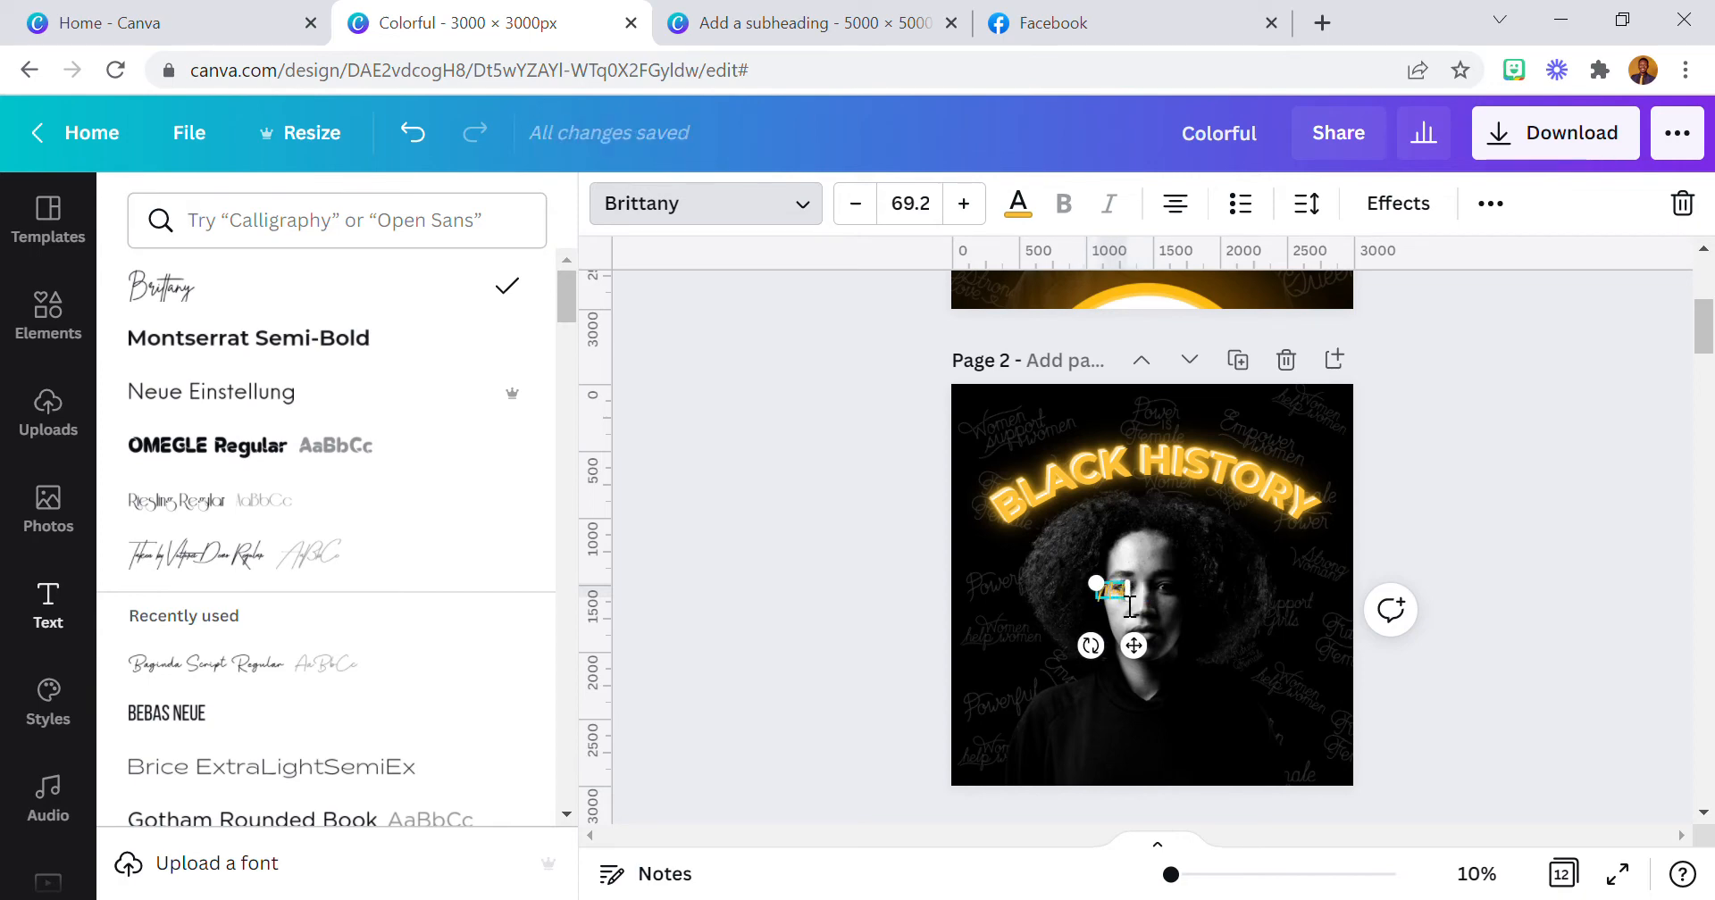
- Enlarge the "Month" script text and set its font size to 197
drag(1080, 576, 1054, 558)
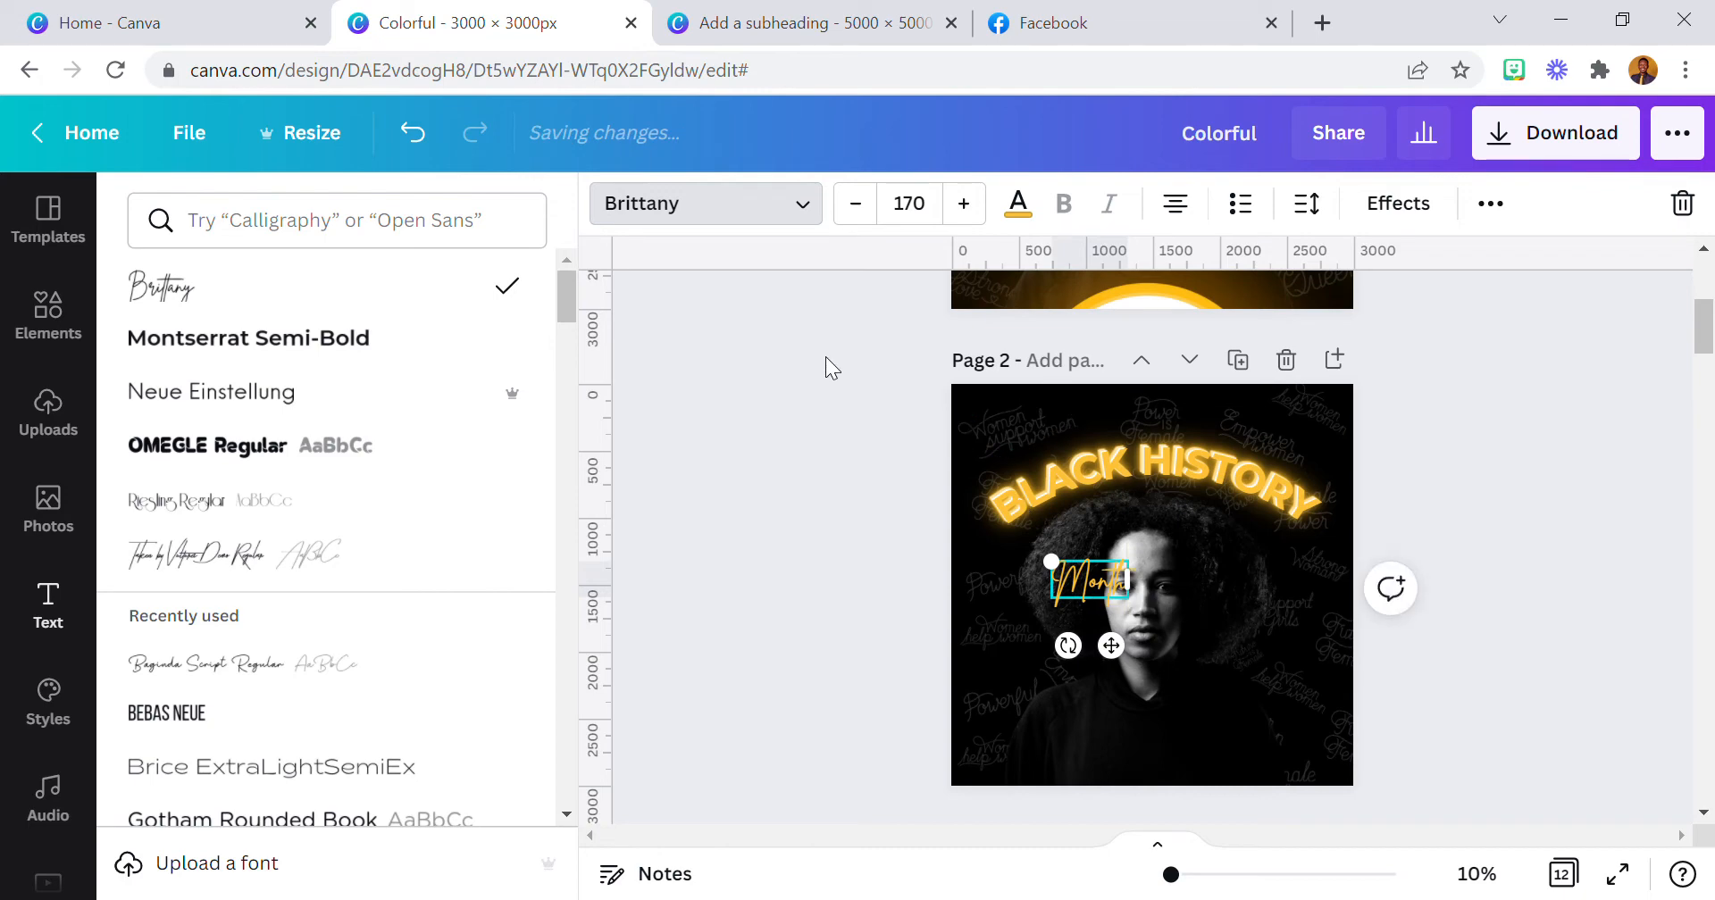
click(907, 204)
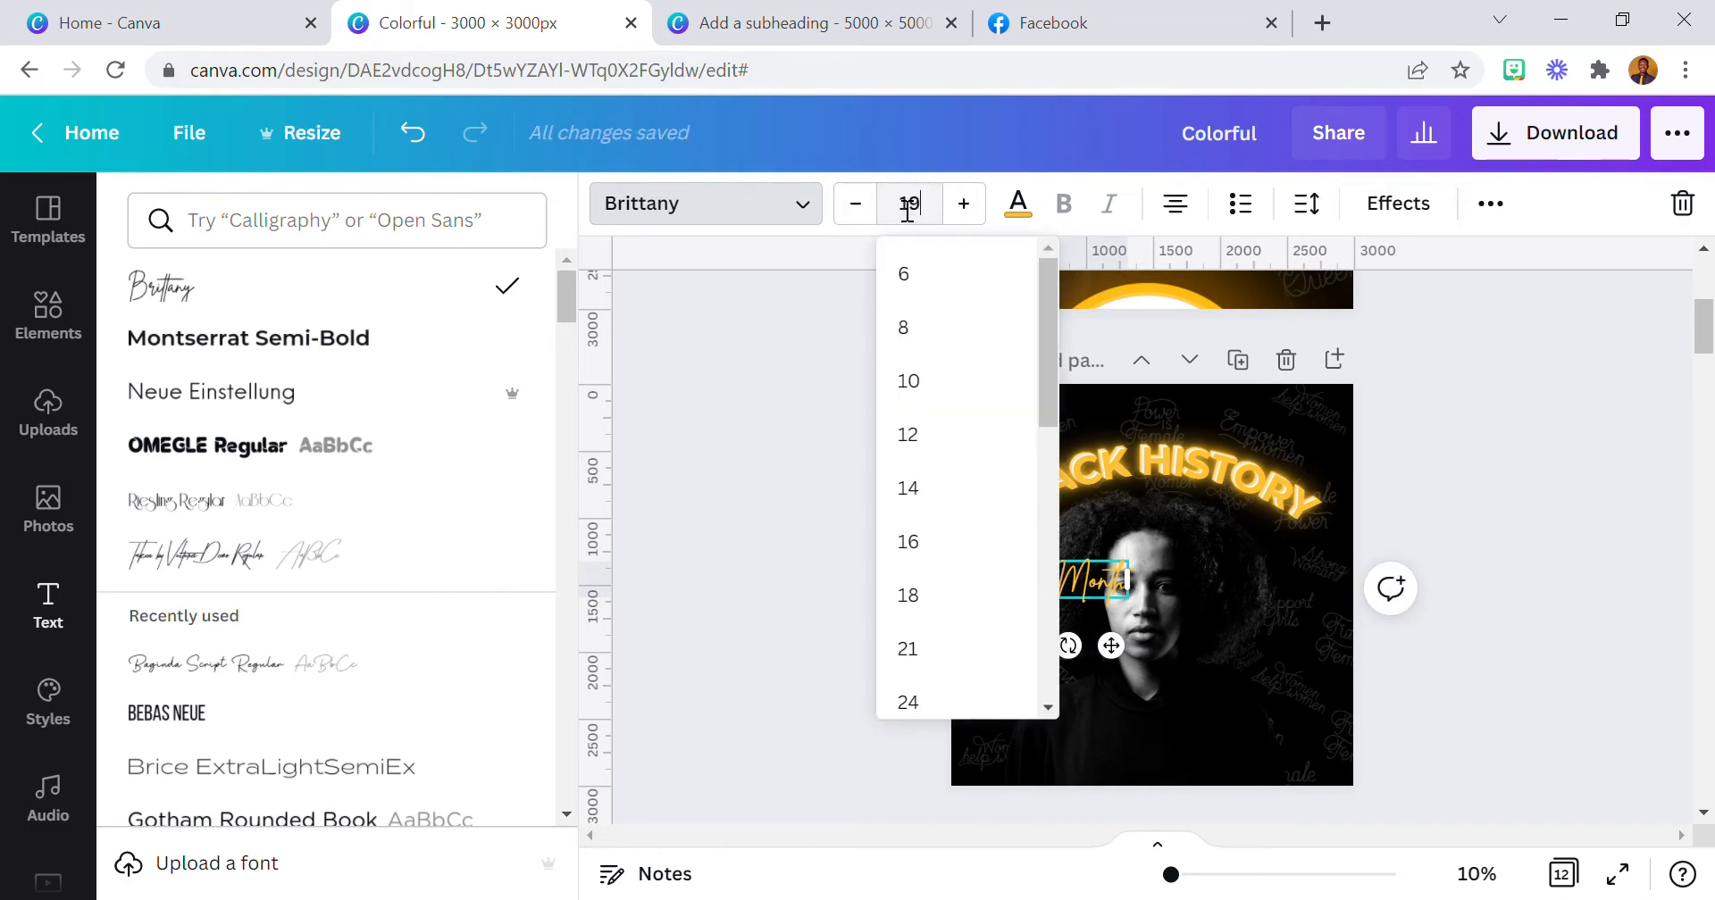
key(Return)
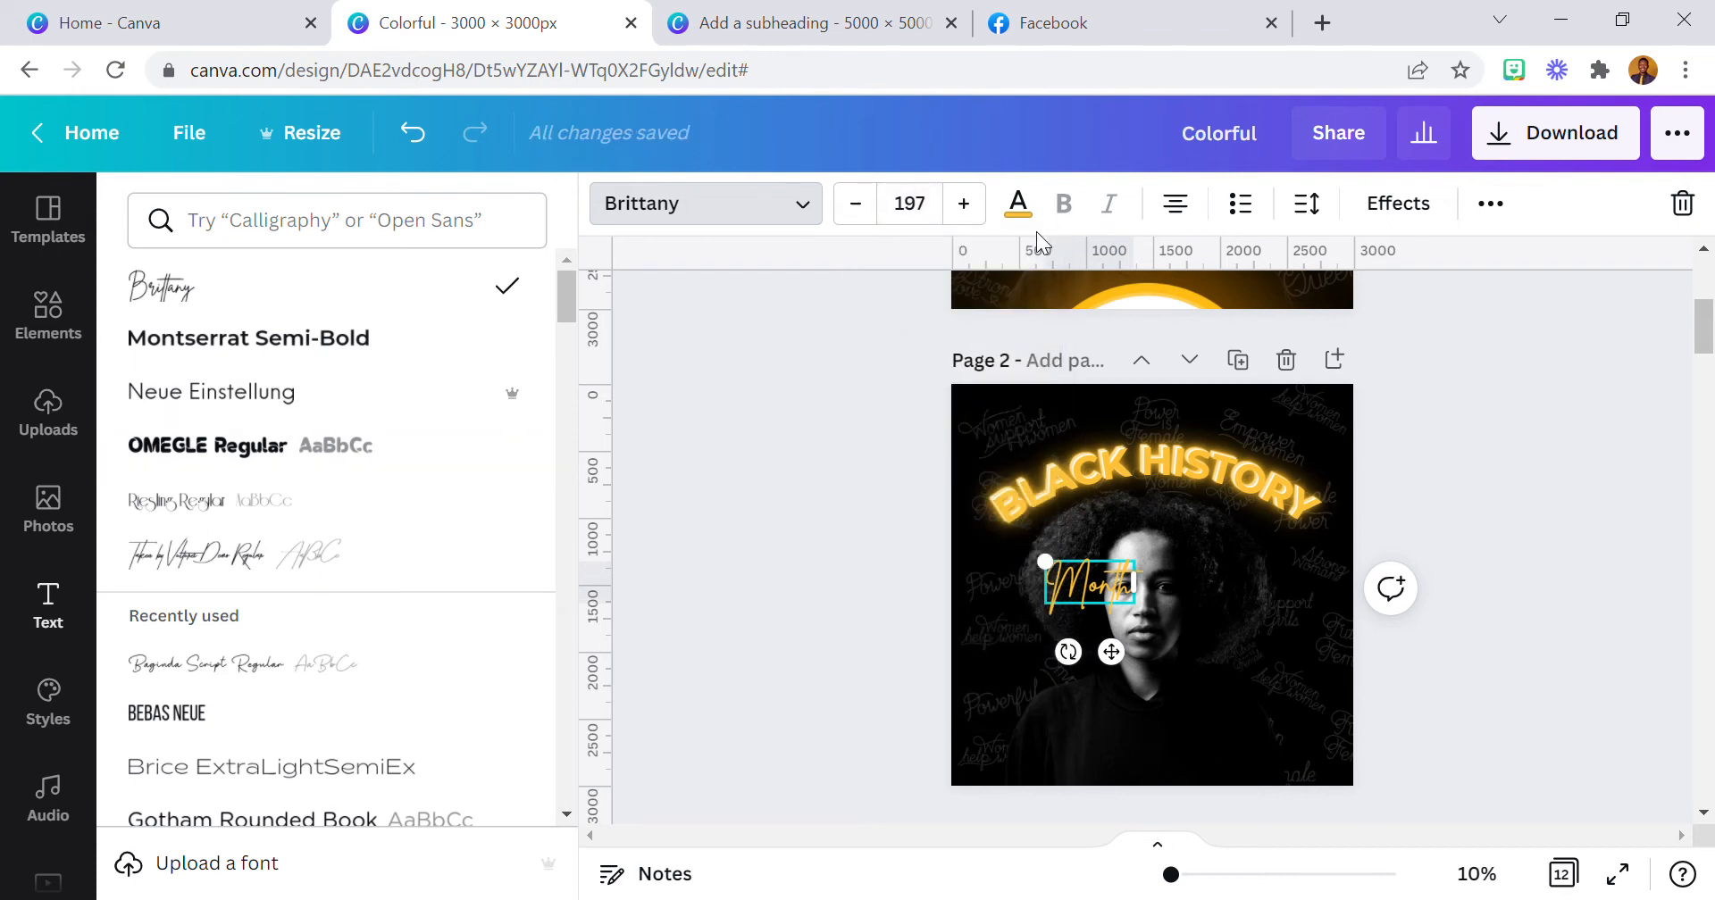
- Colour the "Month" text white and place it centrally over the lower part of the BLACK HISTORY title
click(1018, 202)
click(451, 429)
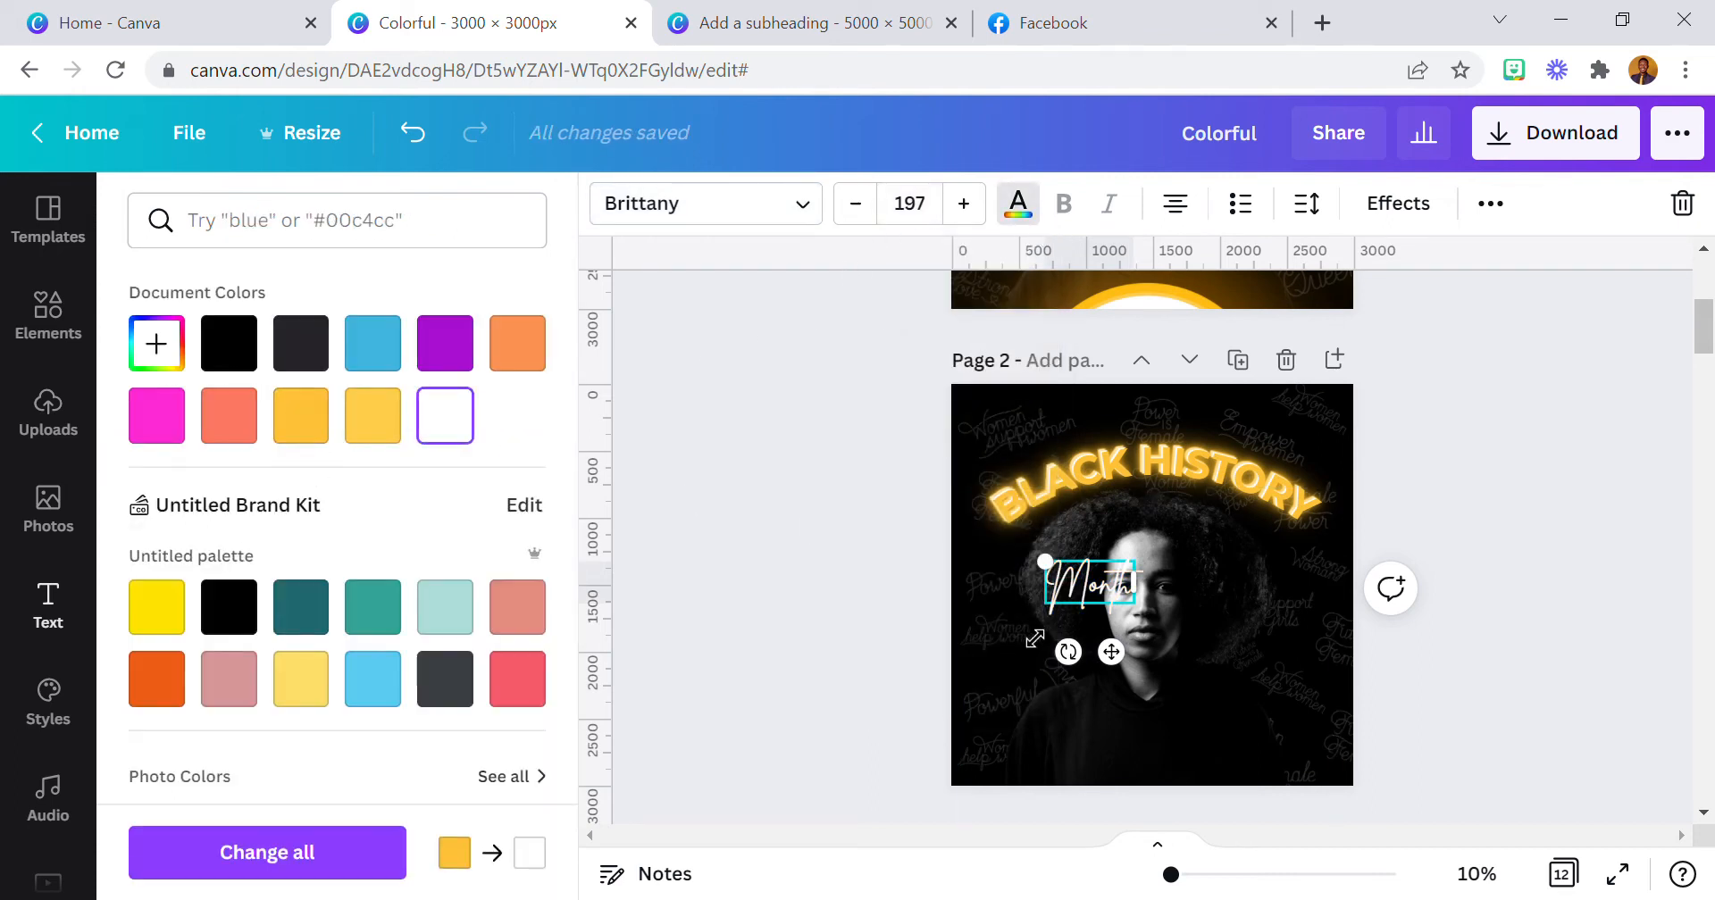
drag(1111, 652, 1194, 573)
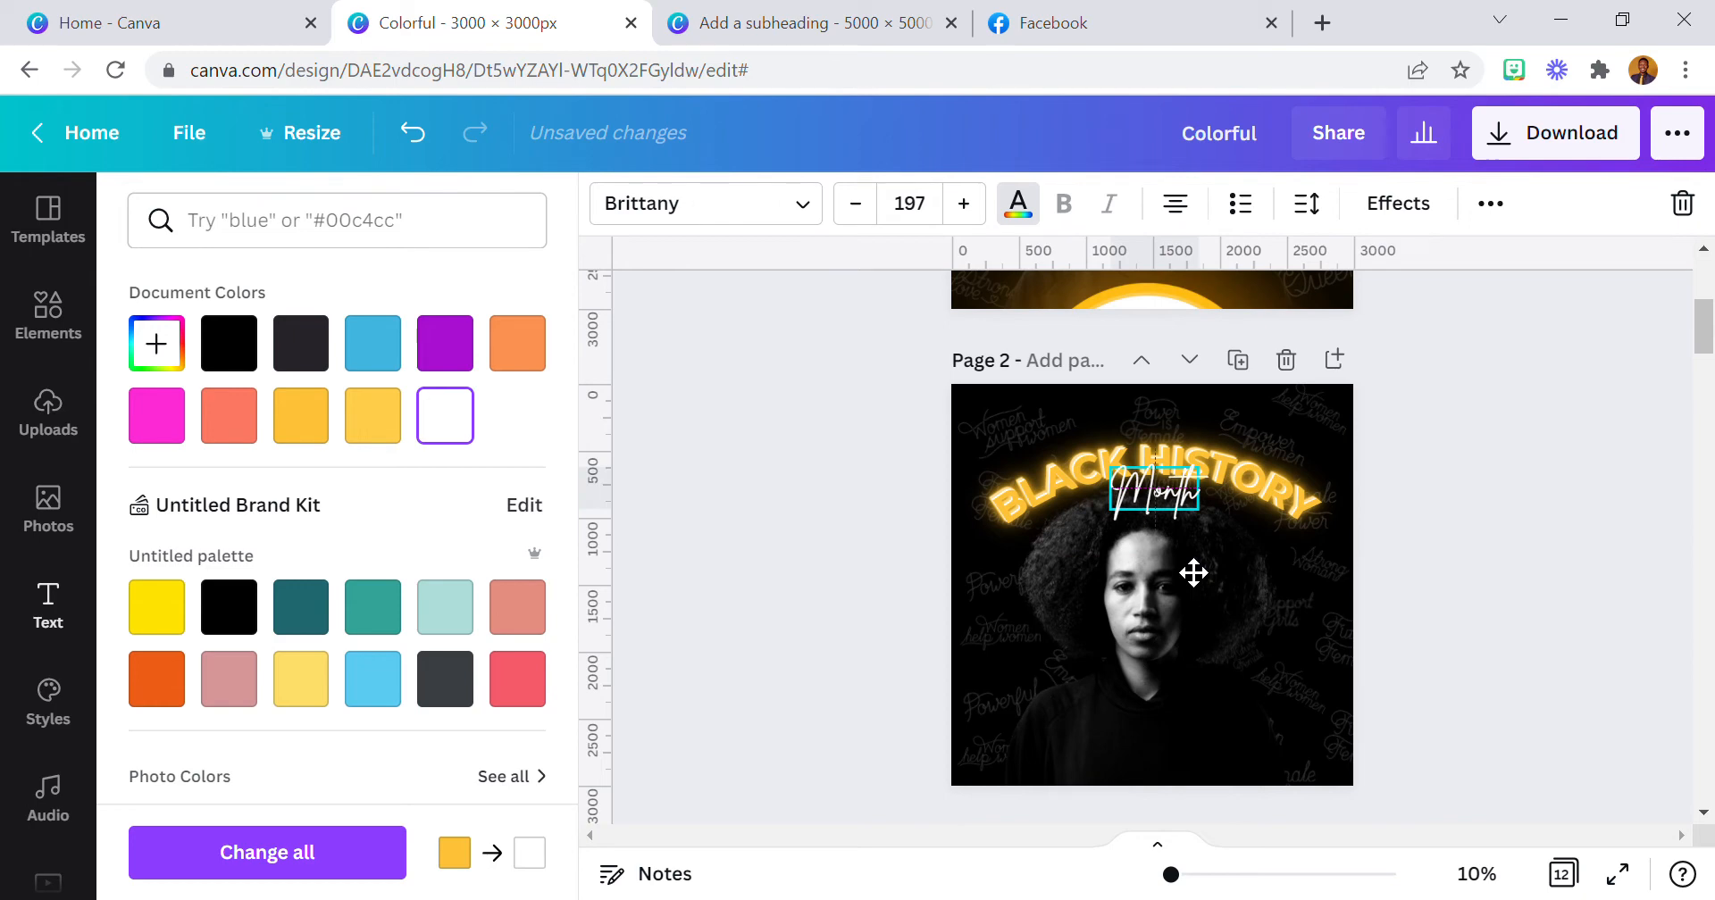
- Give the "Month" text a black Shadow effect with offset, blur and transparency raised to maximum, and nudge the text slightly down
click(1402, 204)
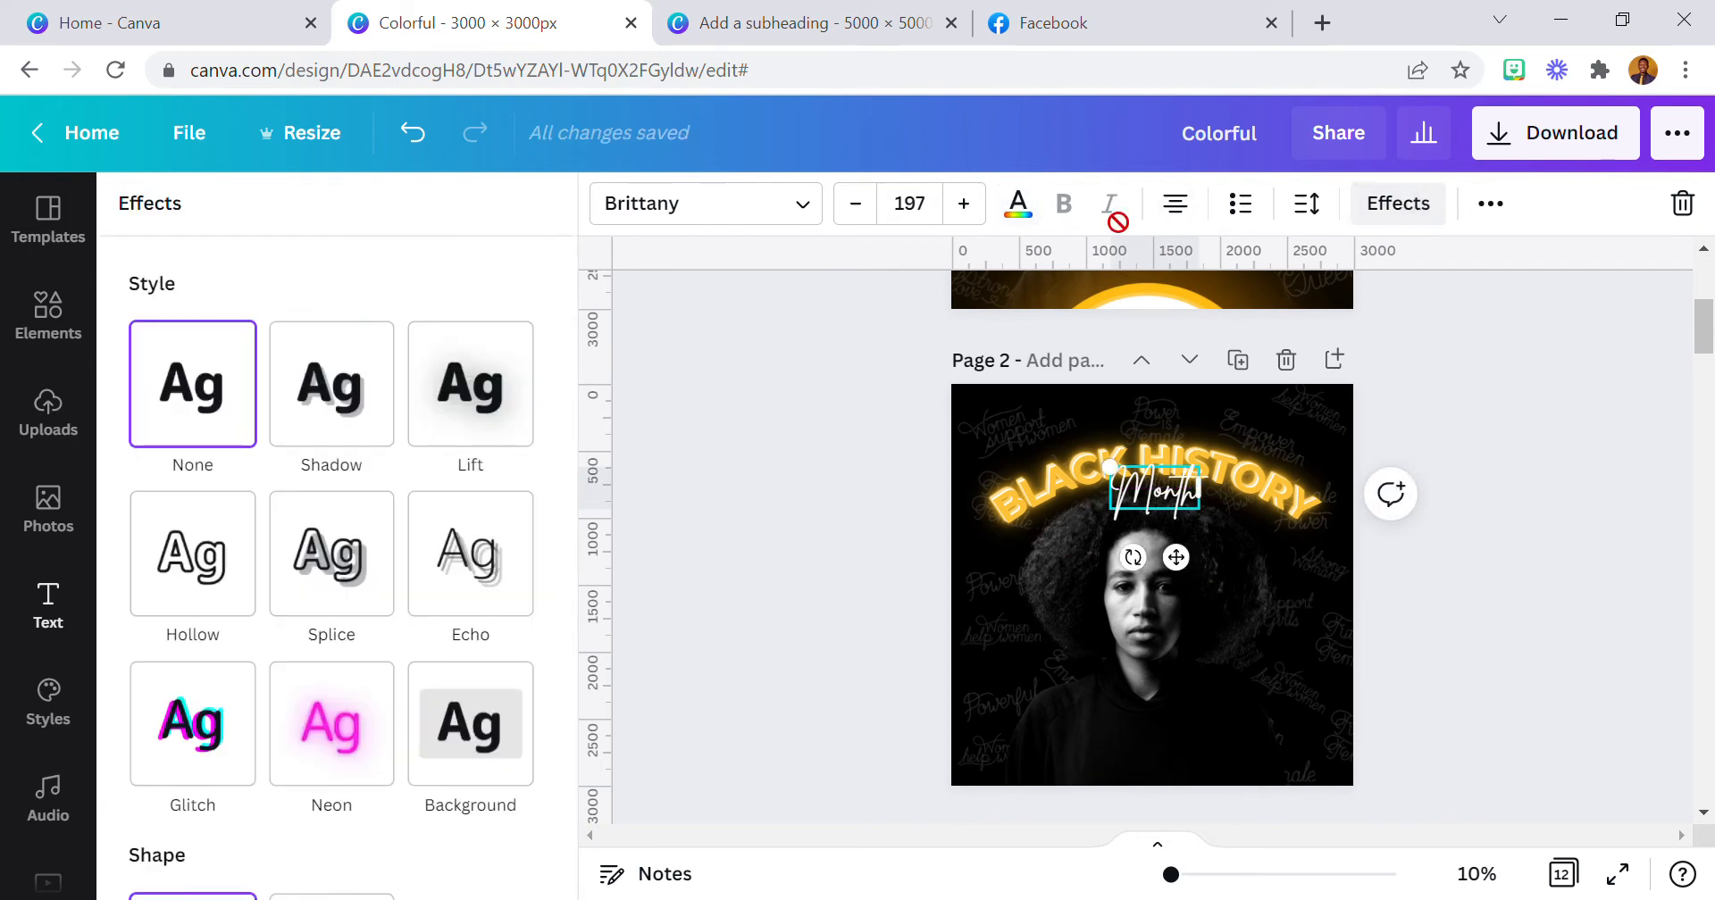
click(375, 426)
drag(329, 545, 550, 547)
drag(294, 770, 498, 768)
click(513, 811)
click(225, 421)
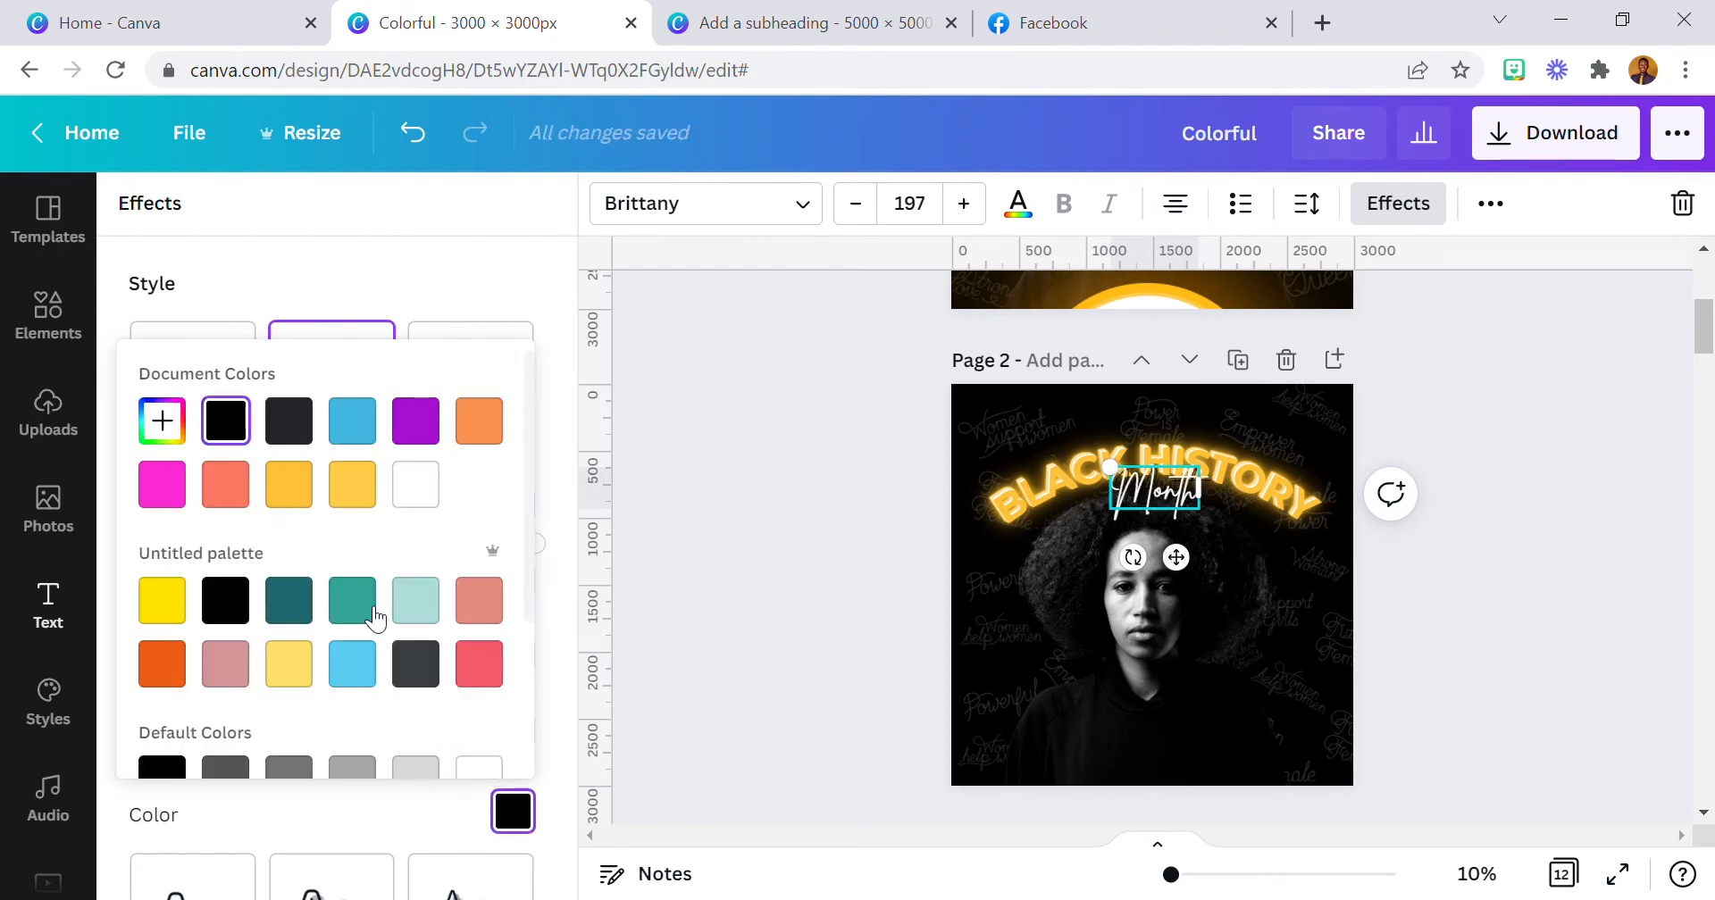
click(544, 677)
drag(143, 694, 540, 695)
drag(494, 768, 753, 632)
click(816, 602)
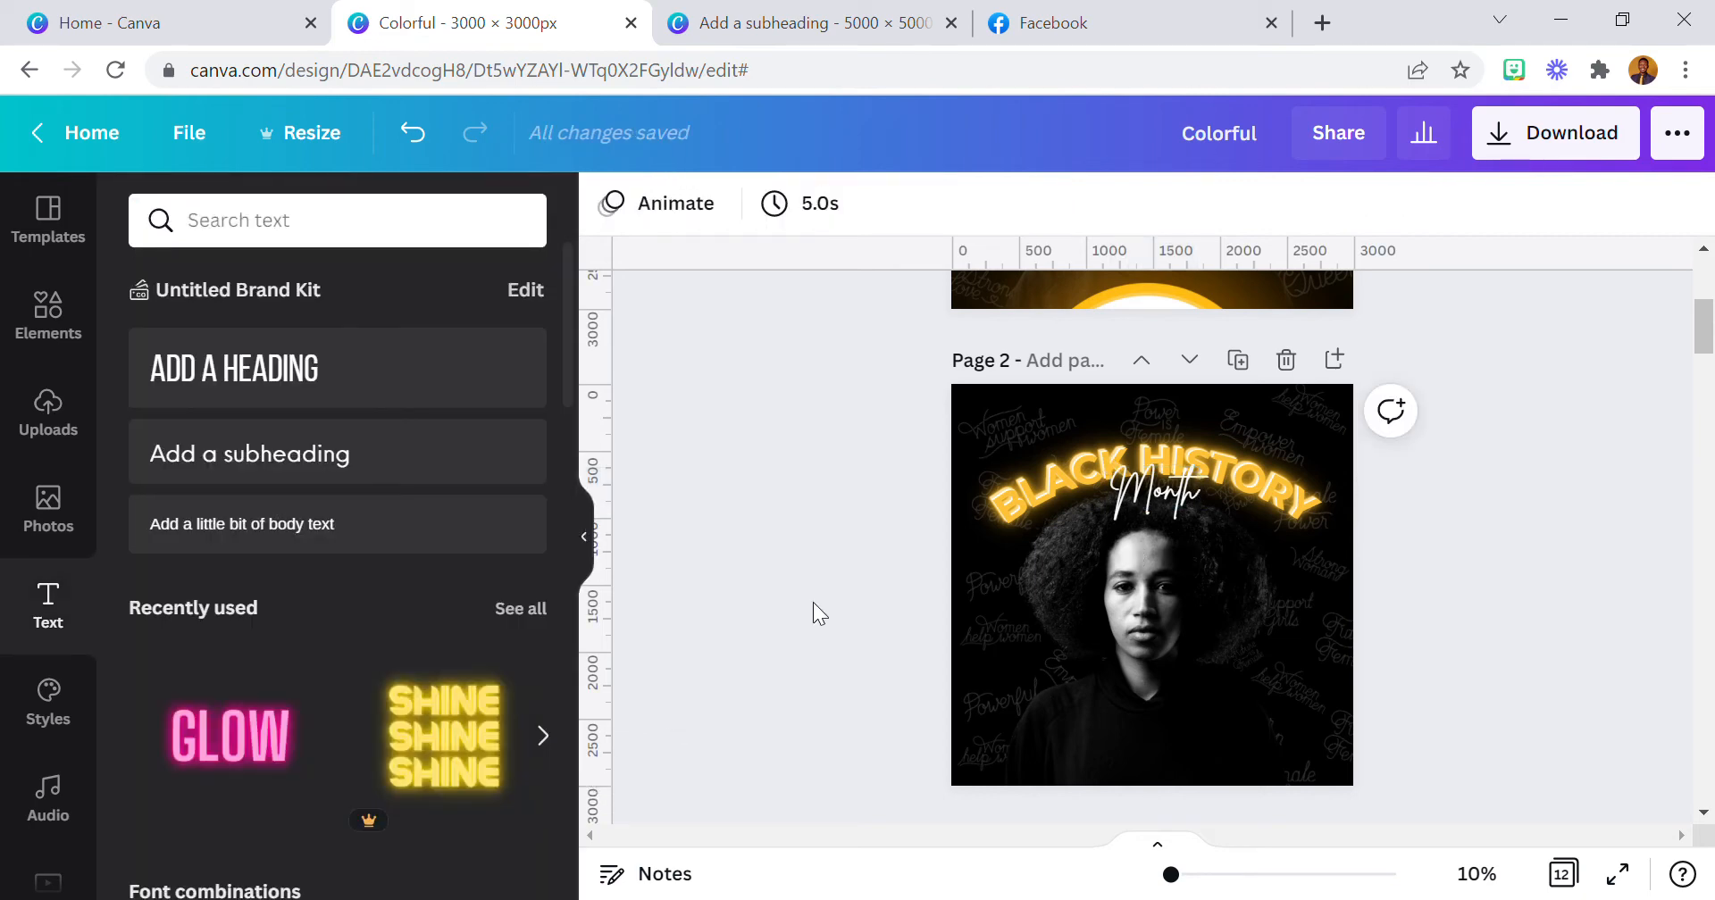
drag(1179, 503, 1192, 519)
click(843, 525)
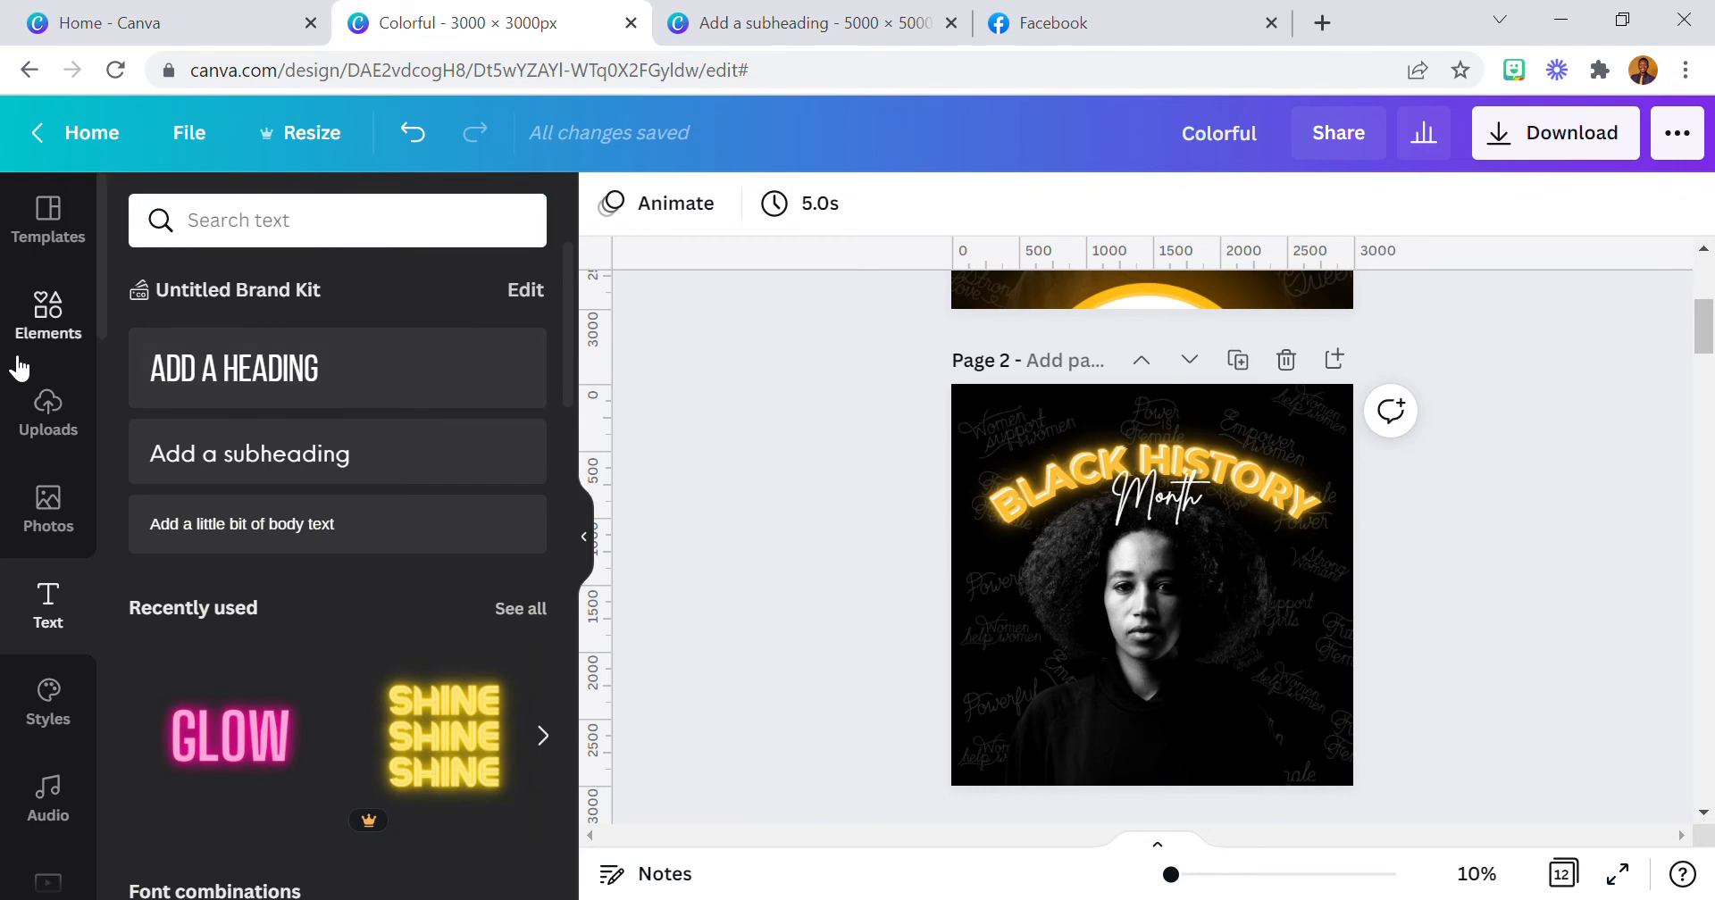
- Search the elements for "neon light circle icon" and add the orange glowing ring to page 2
click(49, 310)
click(525, 213)
click(319, 230)
text(neon light)
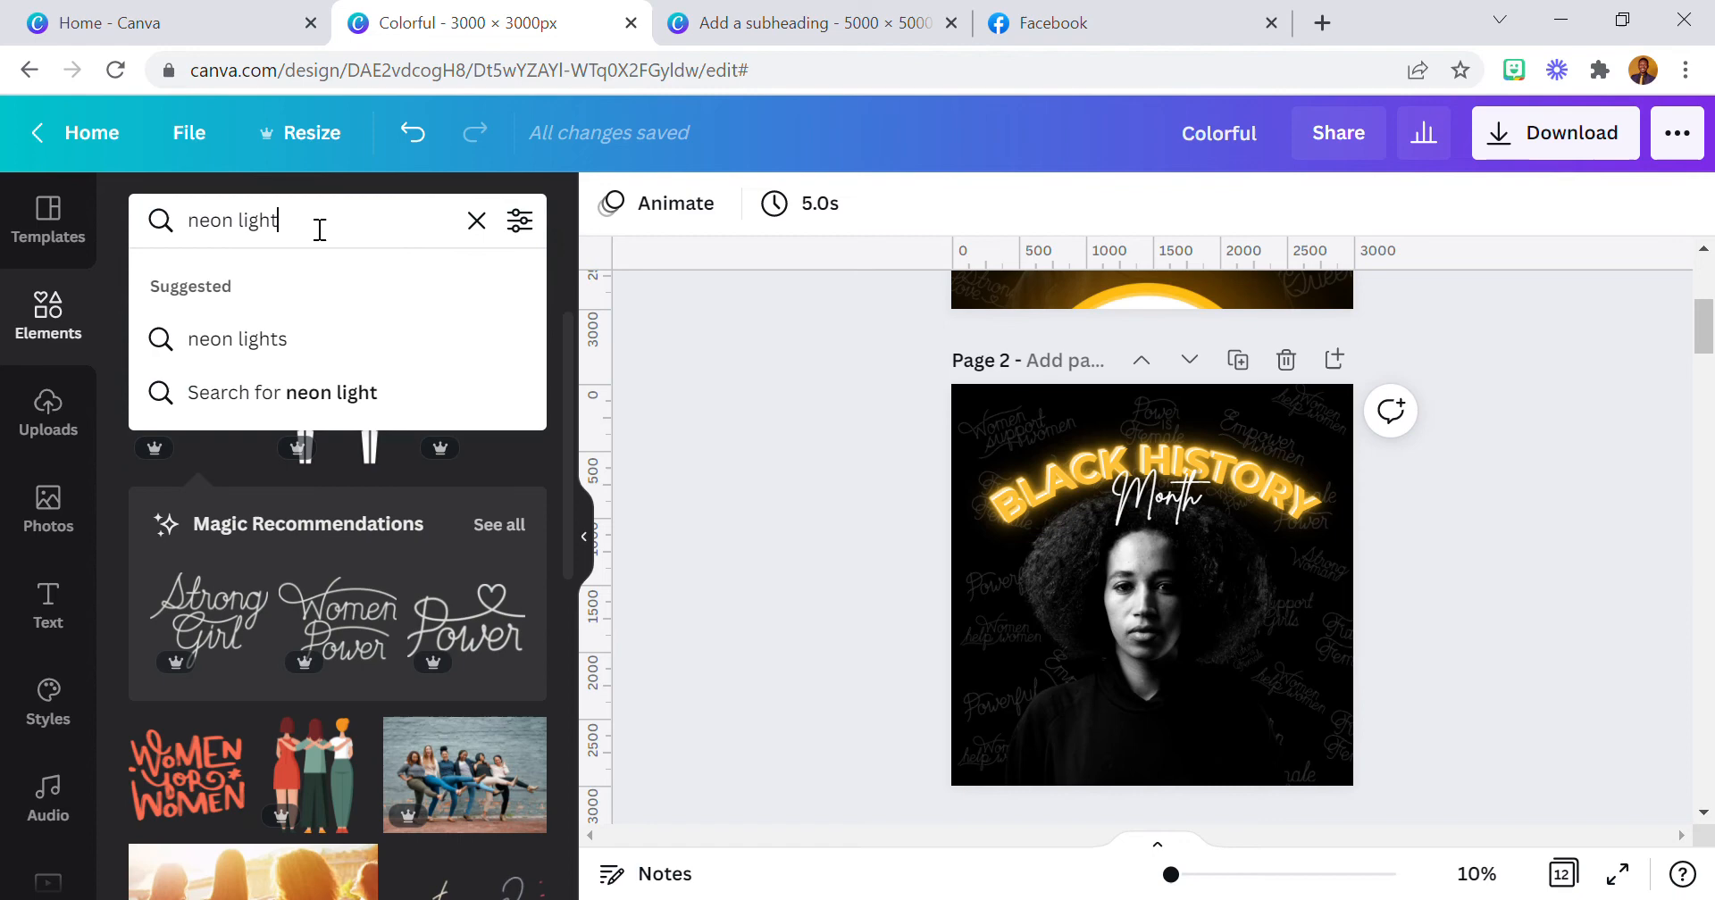
text( circle icon)
key(Return)
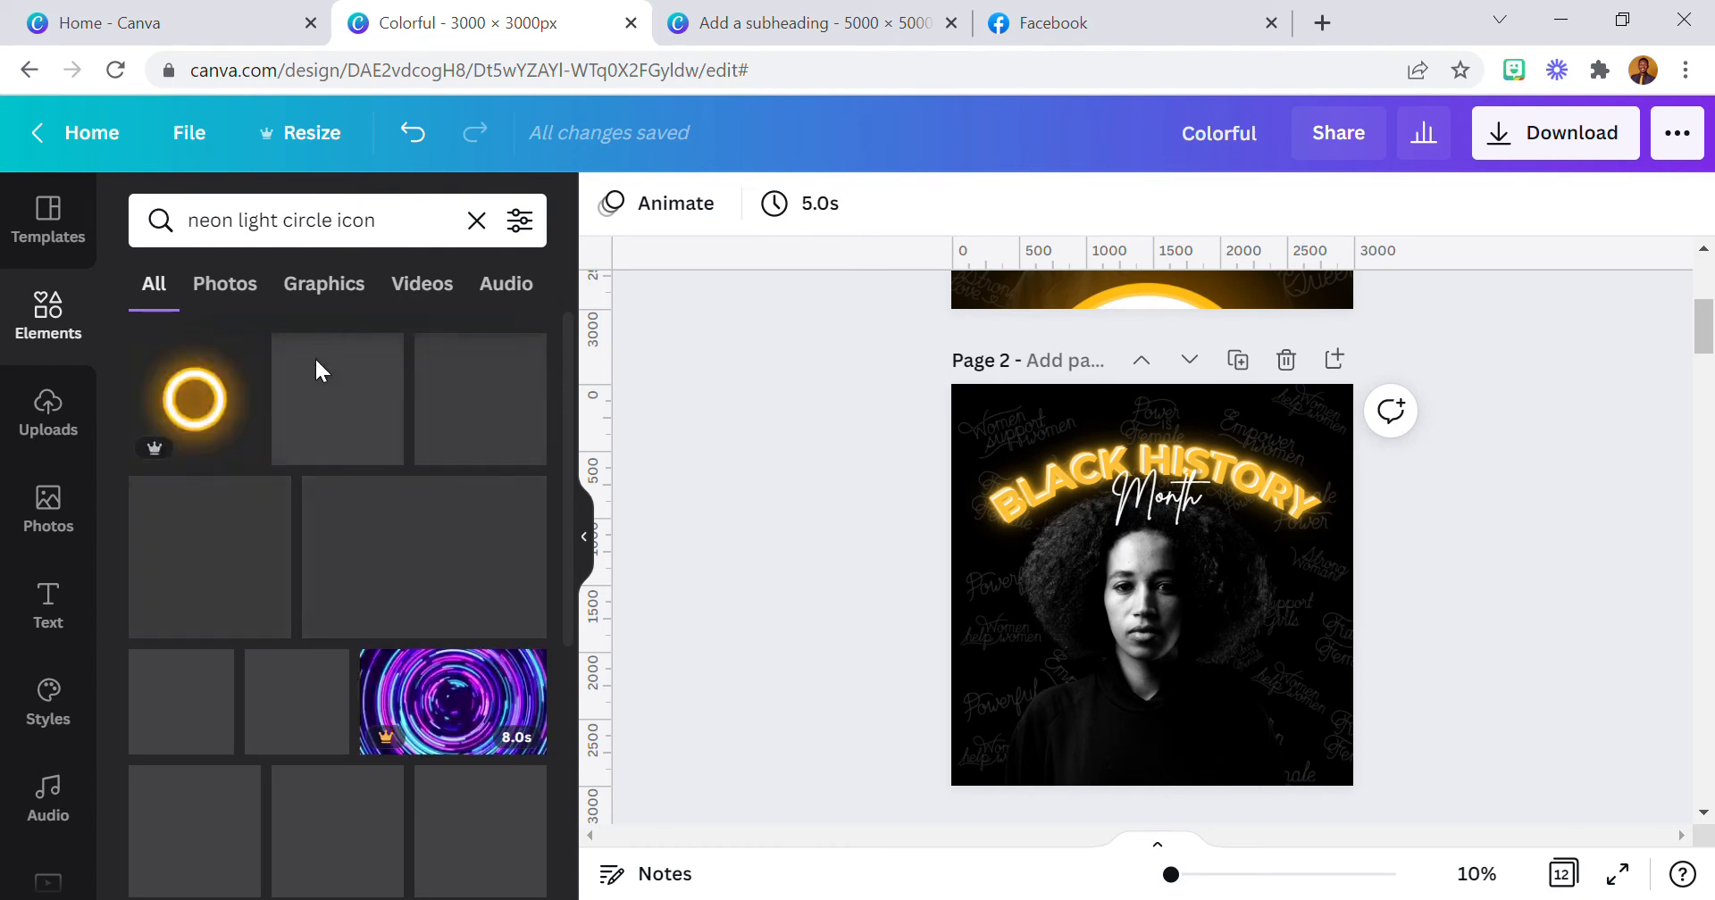
click(196, 406)
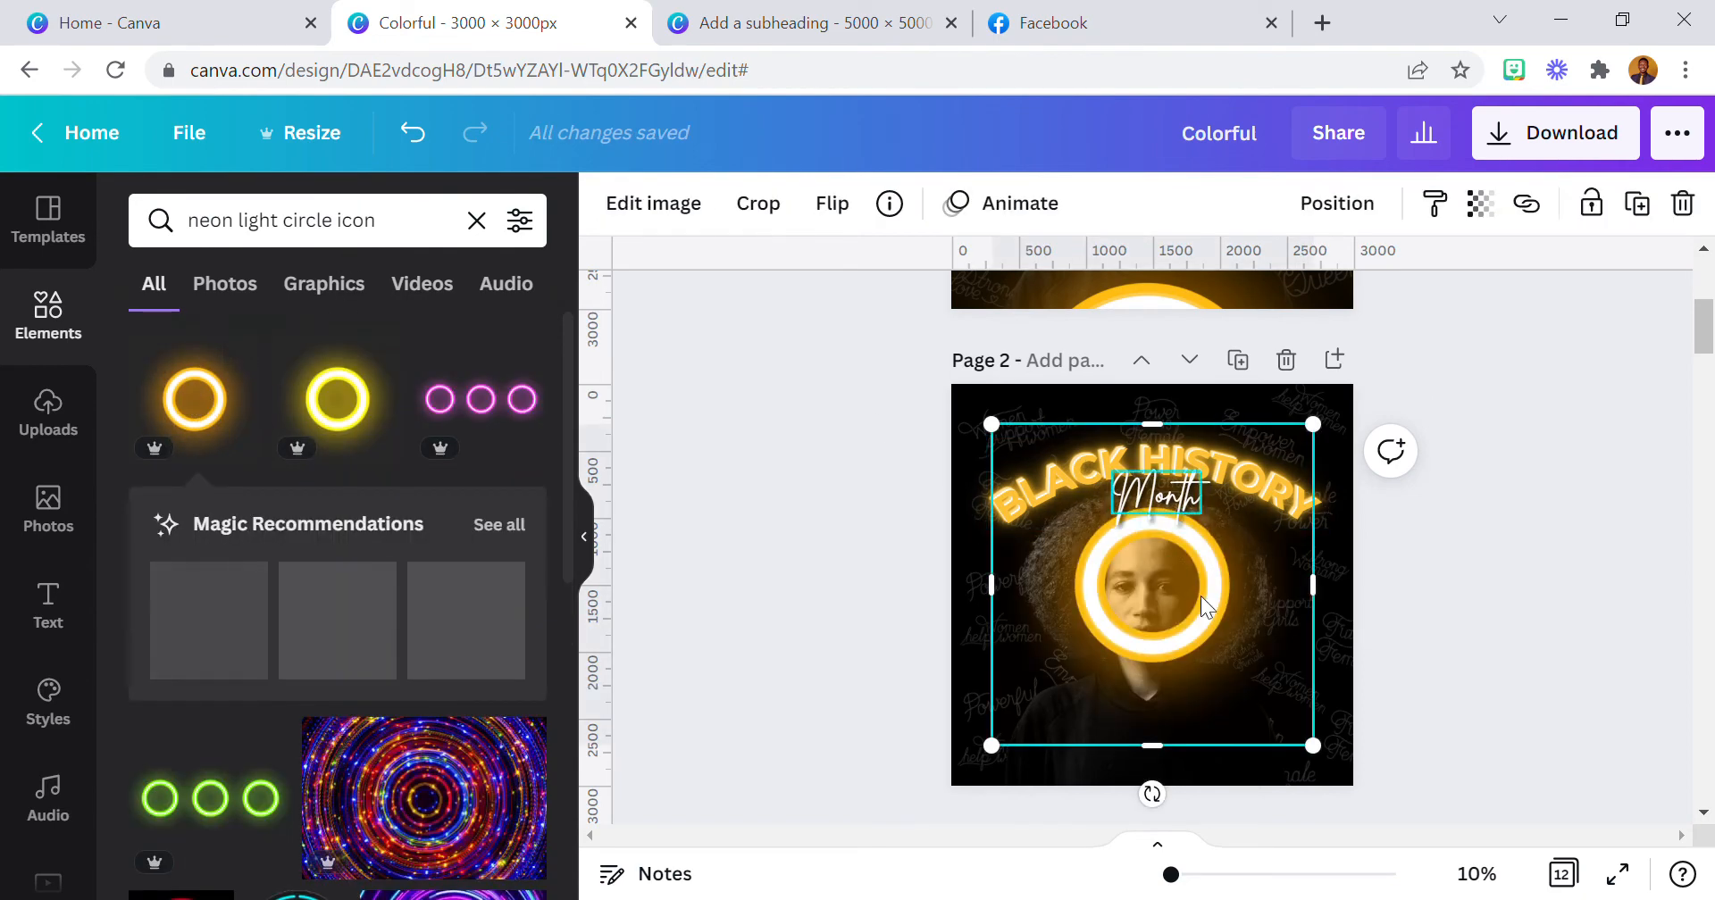
- Enlarge the orange neon ring beyond the page width and centre it over the bottom edge so only its upper arc shows
drag(1211, 649, 1240, 727)
drag(1011, 510, 893, 386)
drag(1178, 683, 1217, 897)
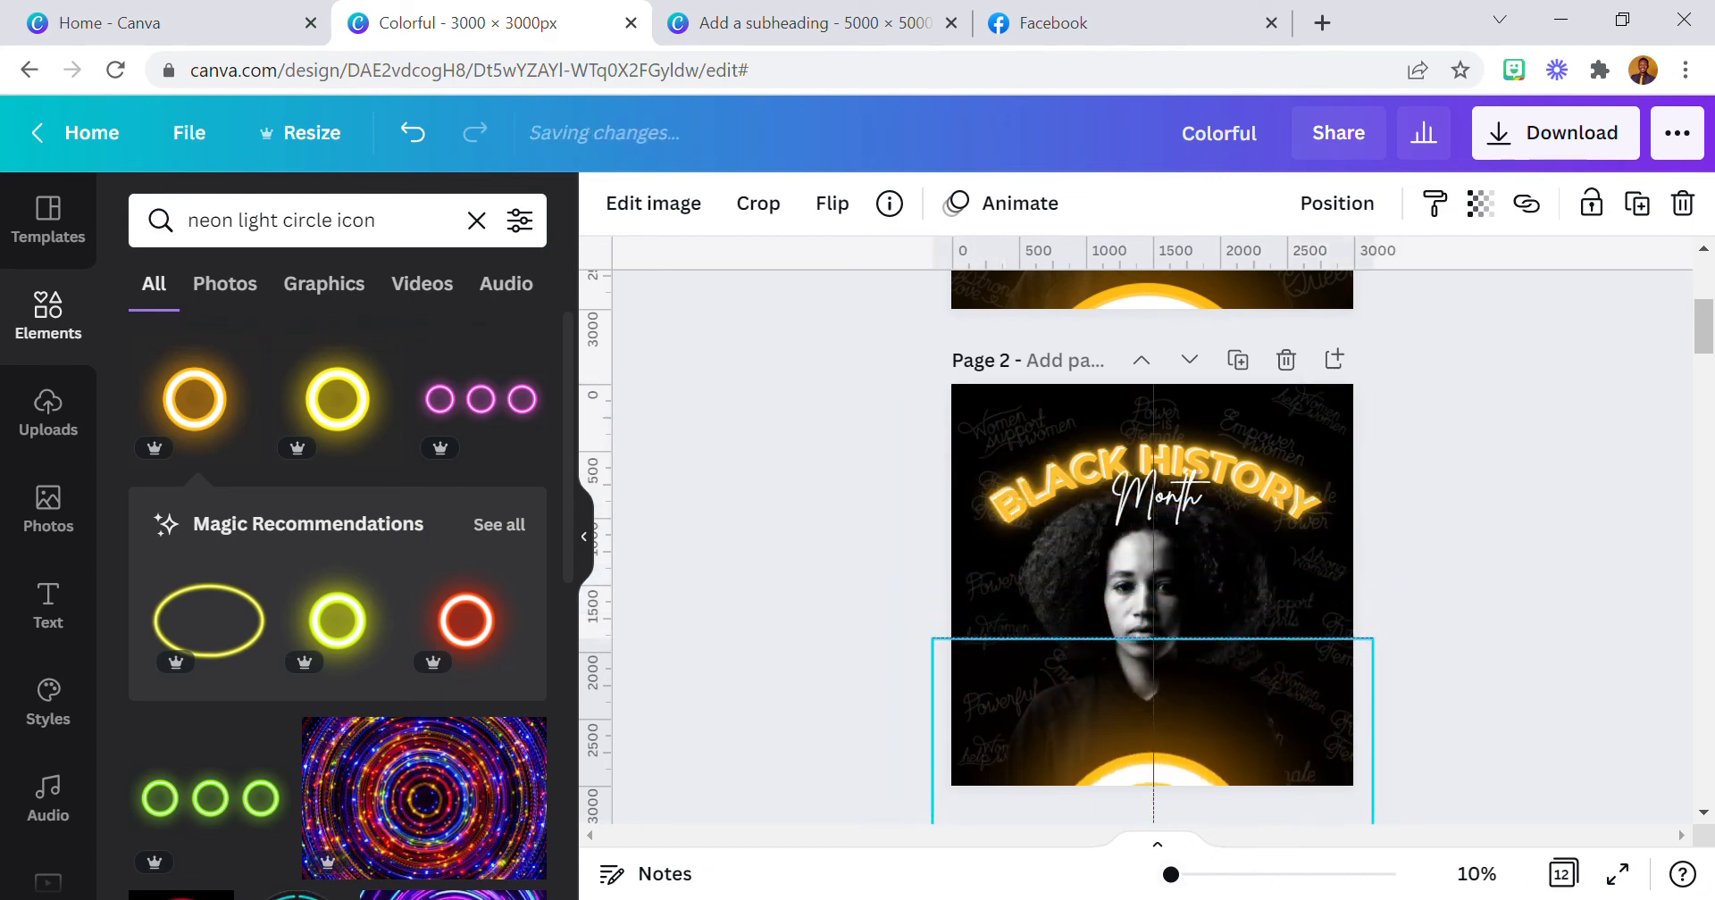
- Duplicate the neon ring and centre the copy over the page's top edge so only its lower arc shows
click(1643, 207)
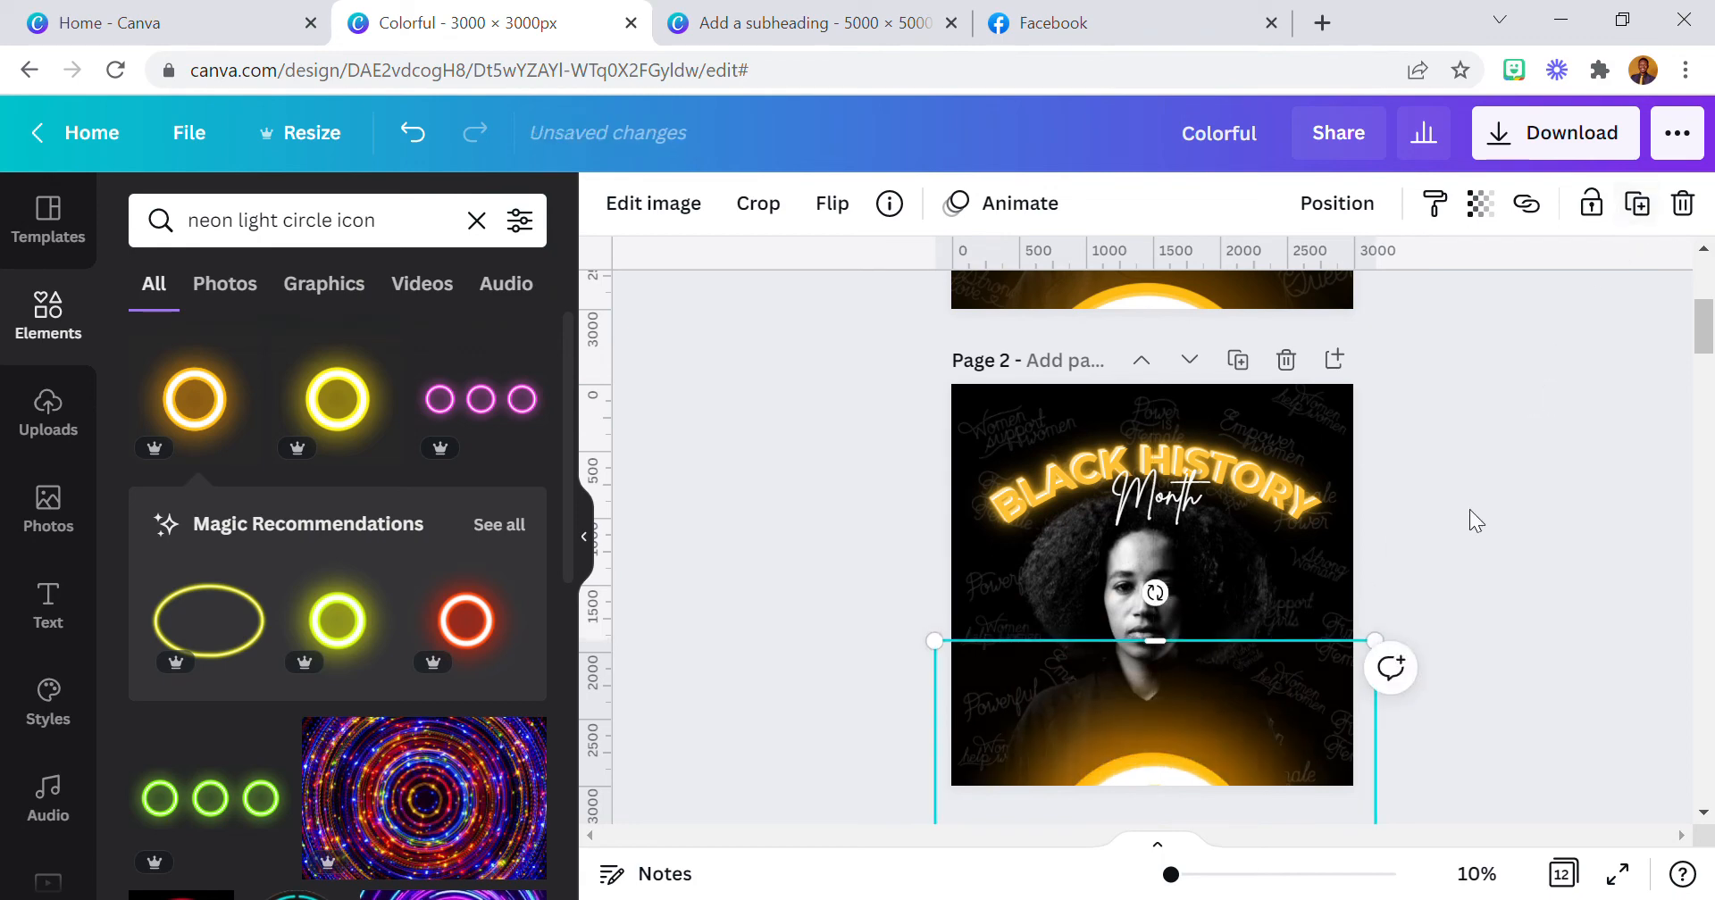
drag(1248, 730, 1243, 202)
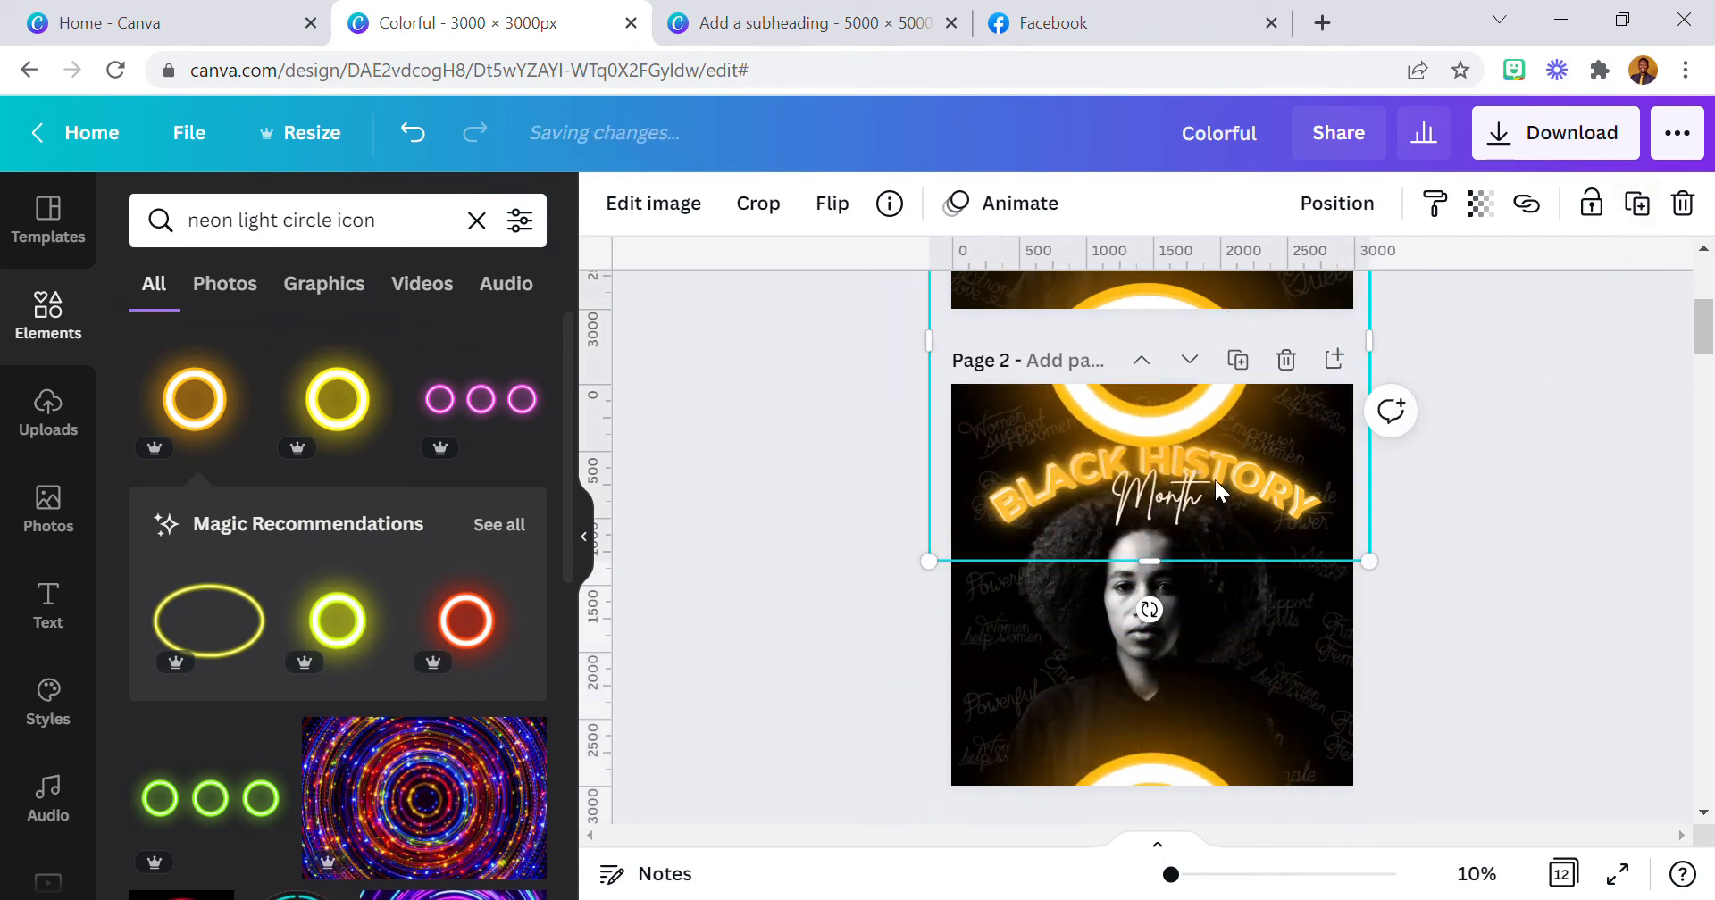
drag(1214, 480, 1243, 461)
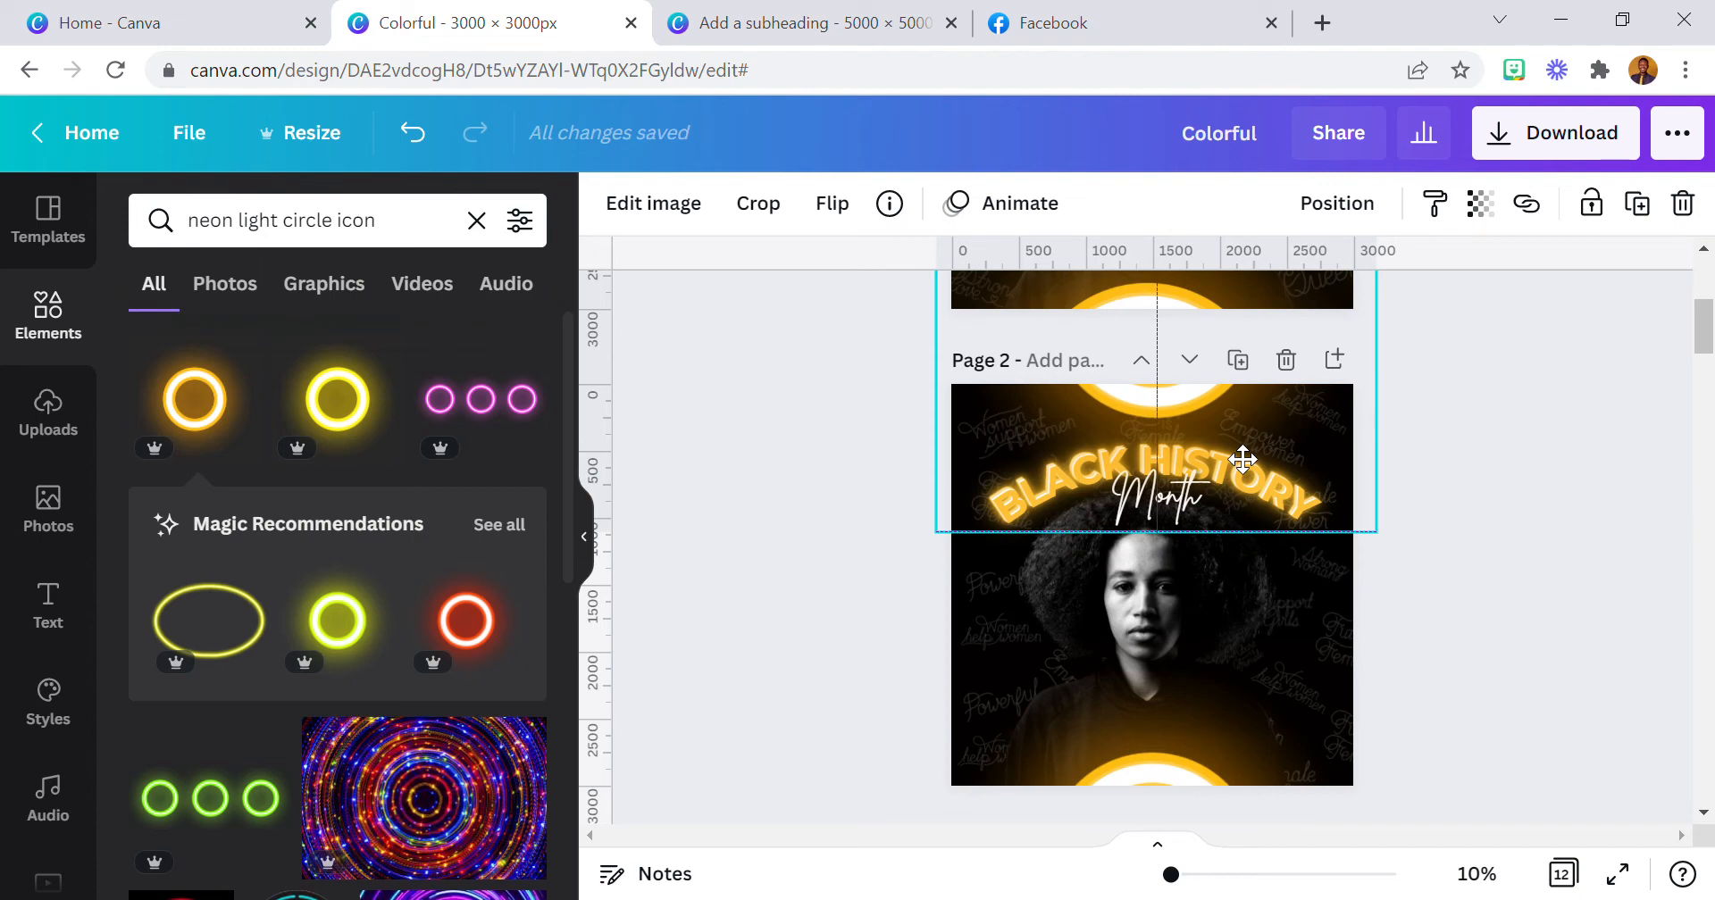
drag(1243, 459, 1243, 459)
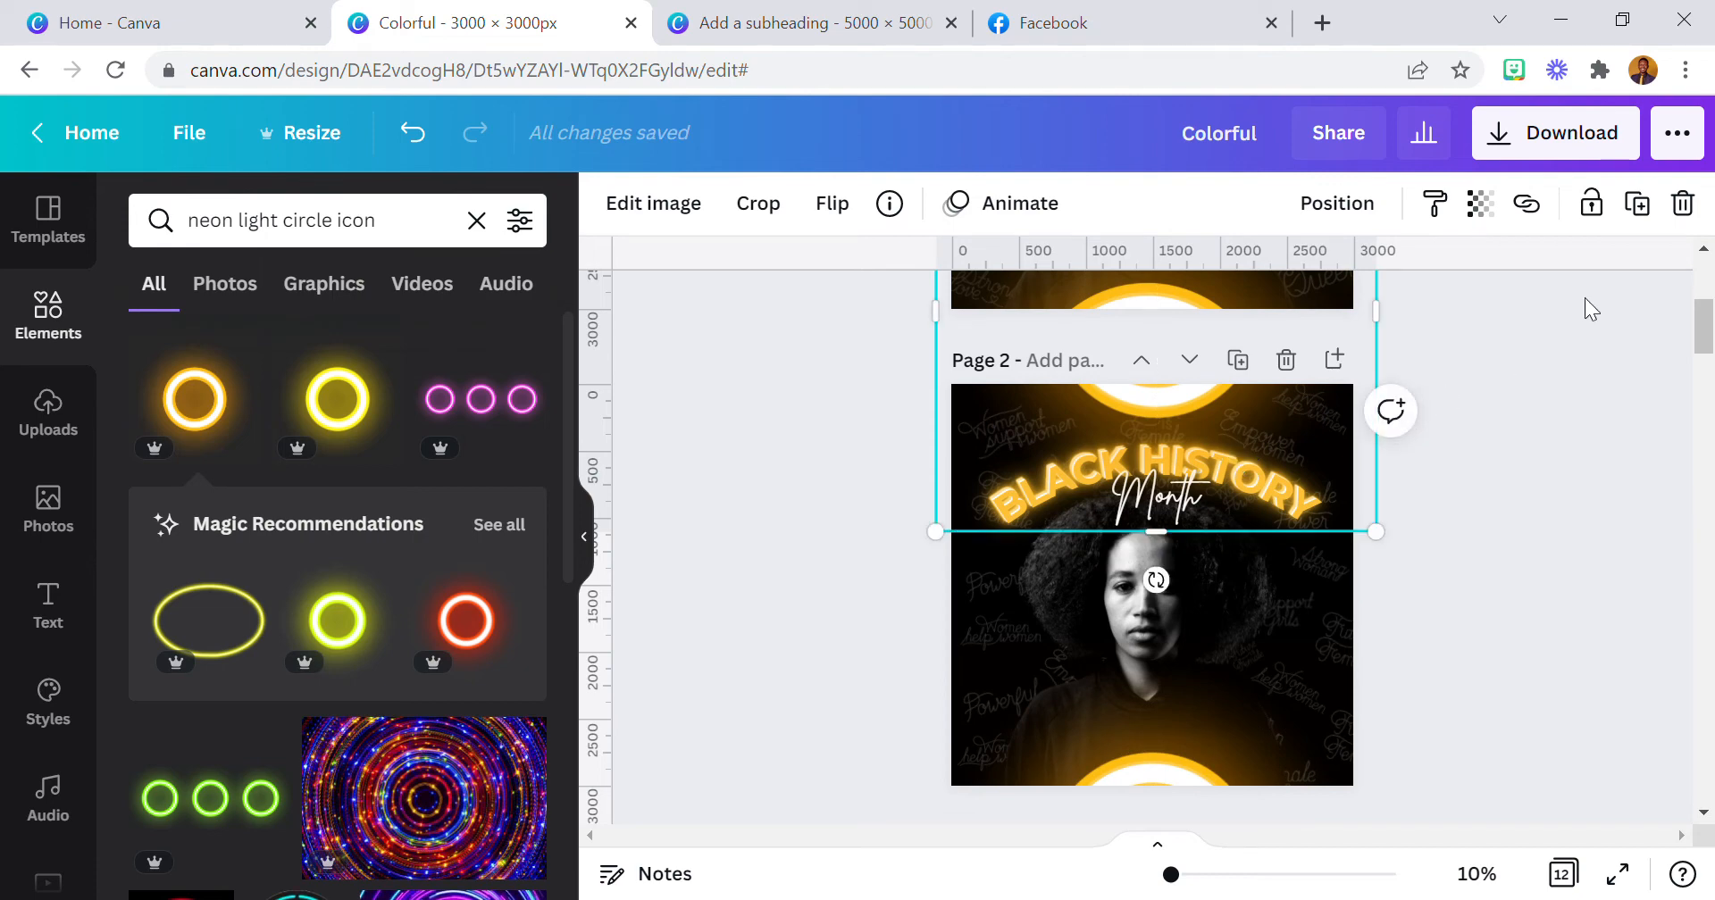
- Place further copies of the neon ring over the page's left and right edges, with only their glow and inner arcs showing
click(1657, 211)
drag(1269, 378, 958, 661)
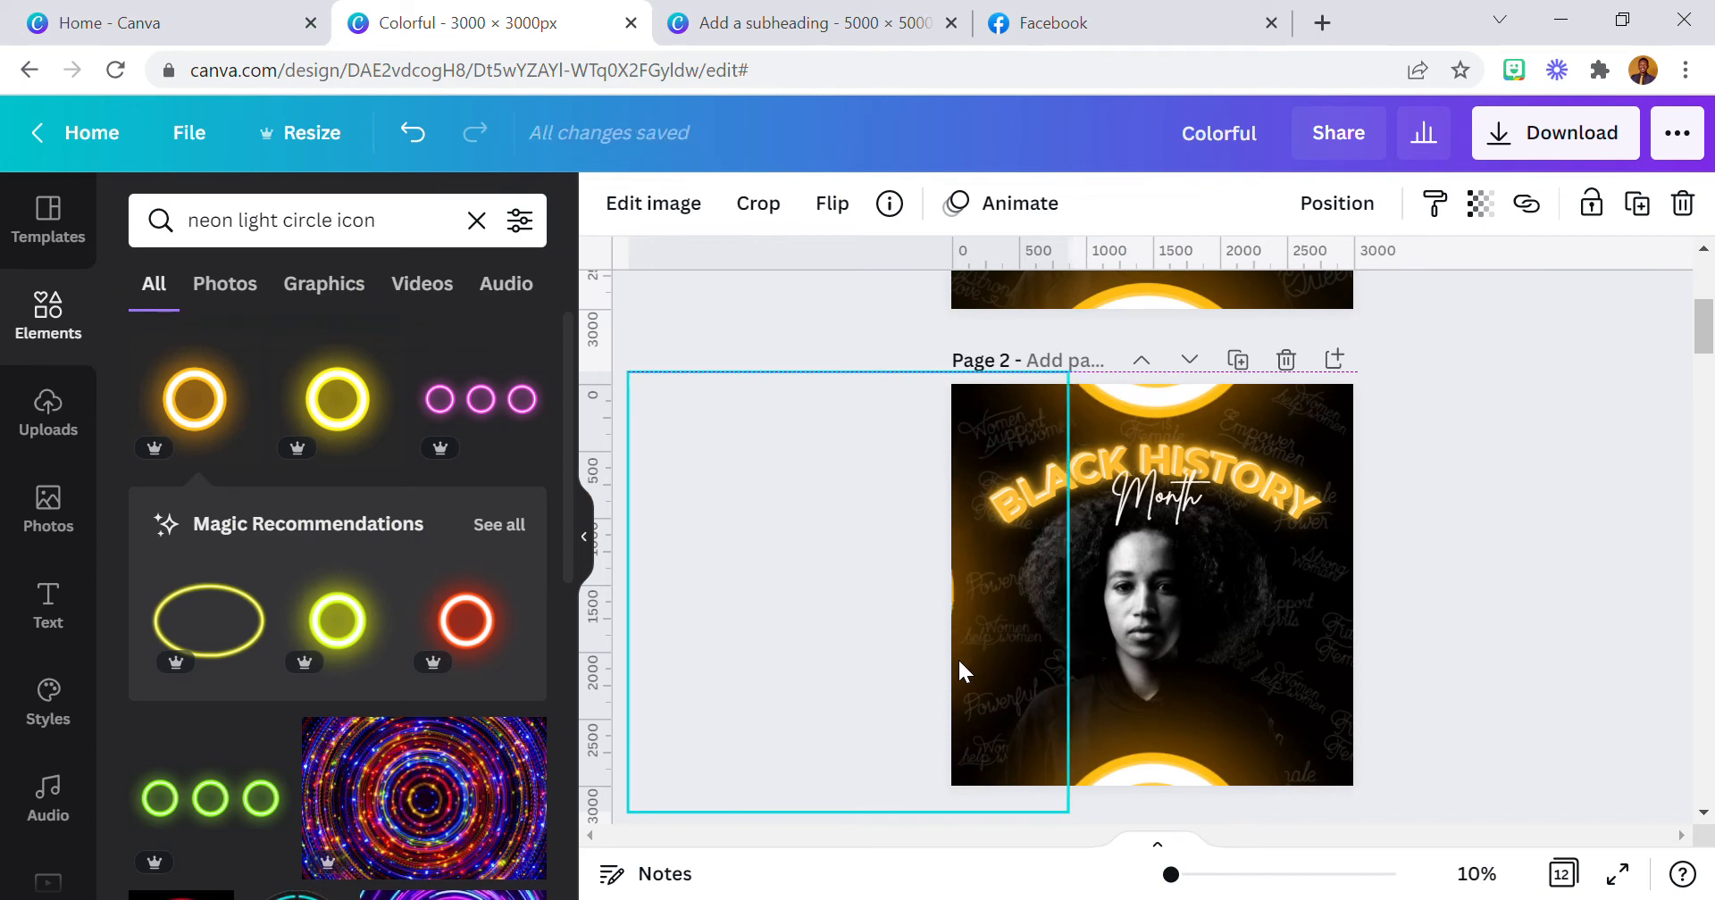
drag(958, 657, 1467, 614)
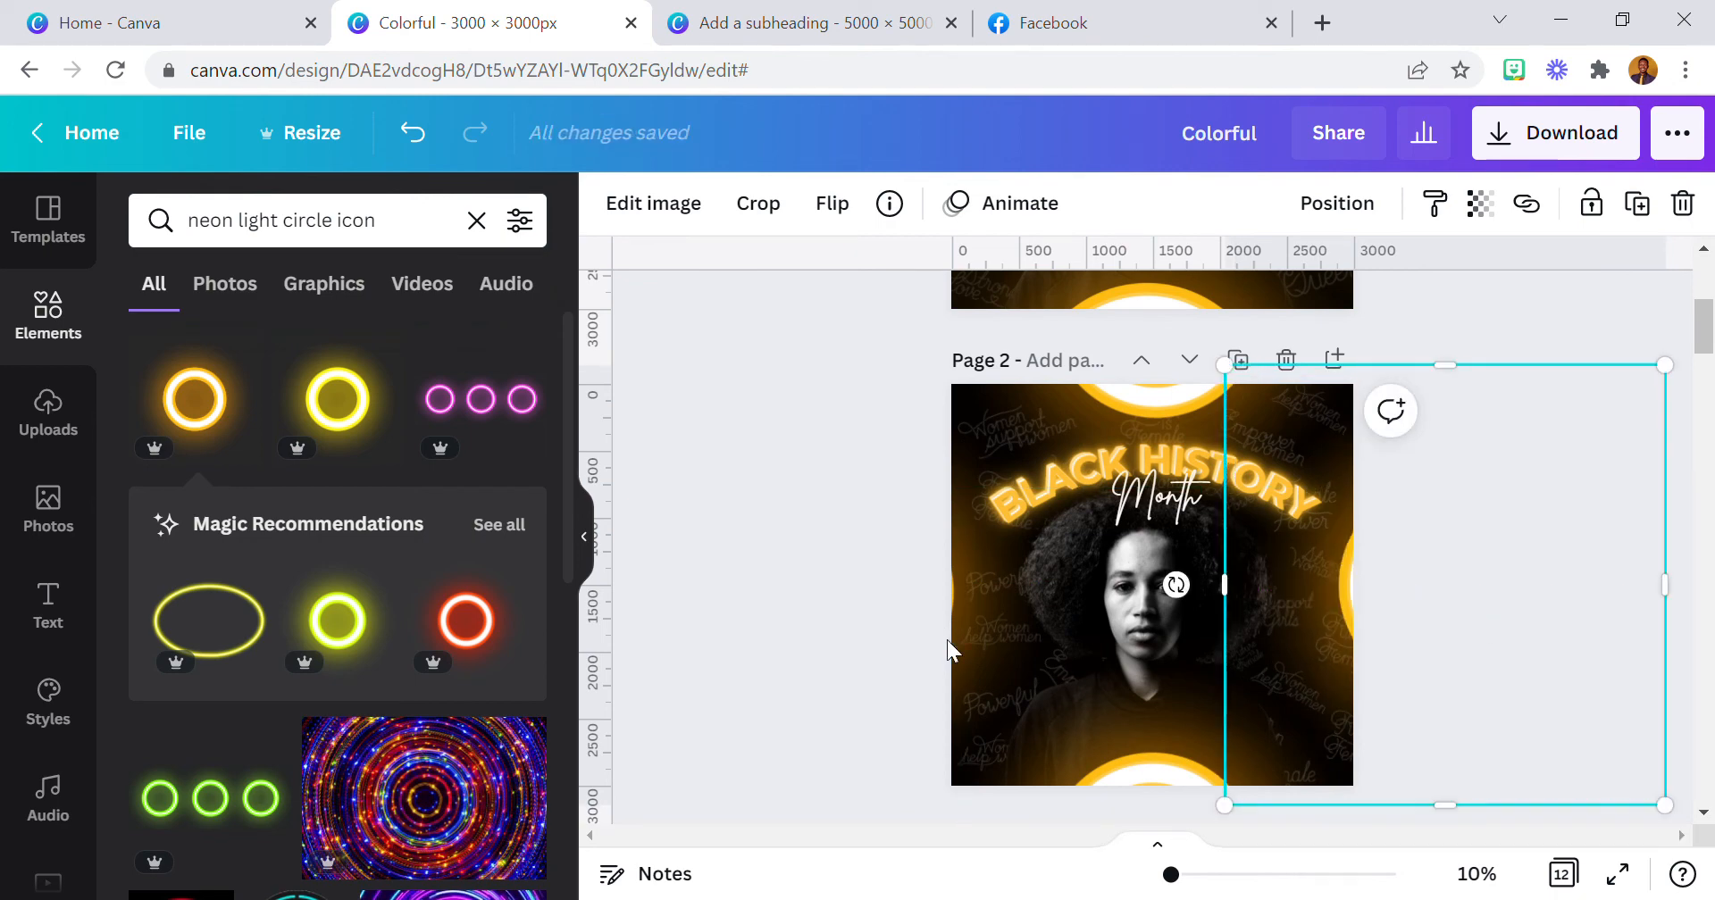
click(819, 392)
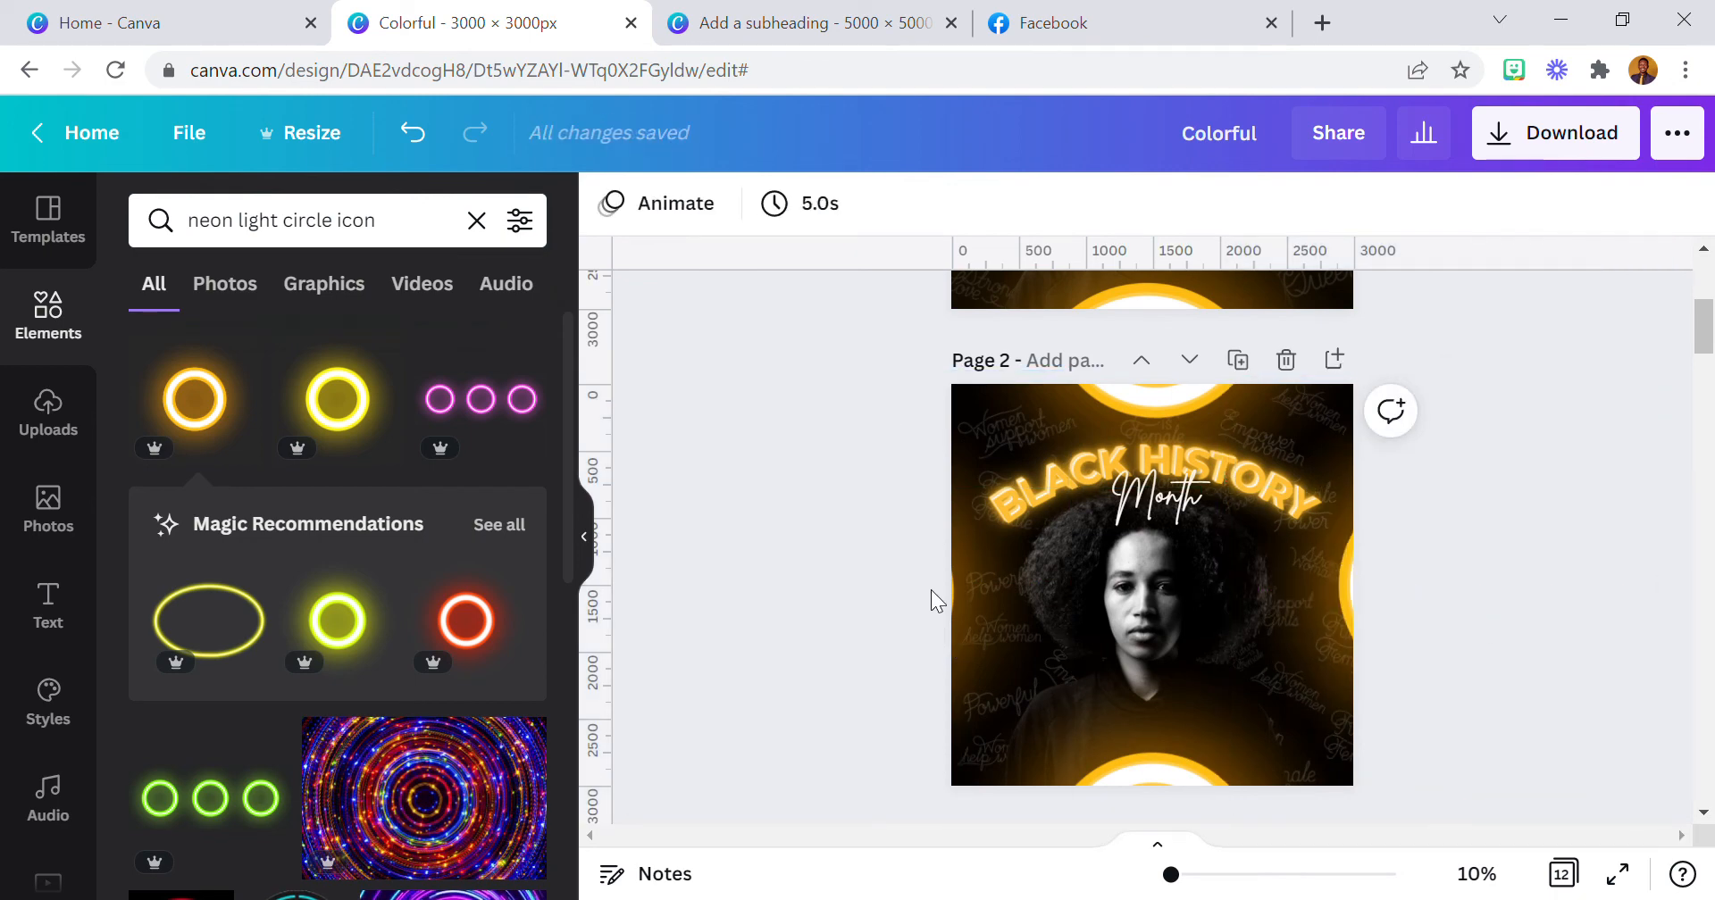
- Enlarge the neon ring at page 2's bottom edge, re-centre it over that edge, and delete the old ring at the top edge
click(1161, 748)
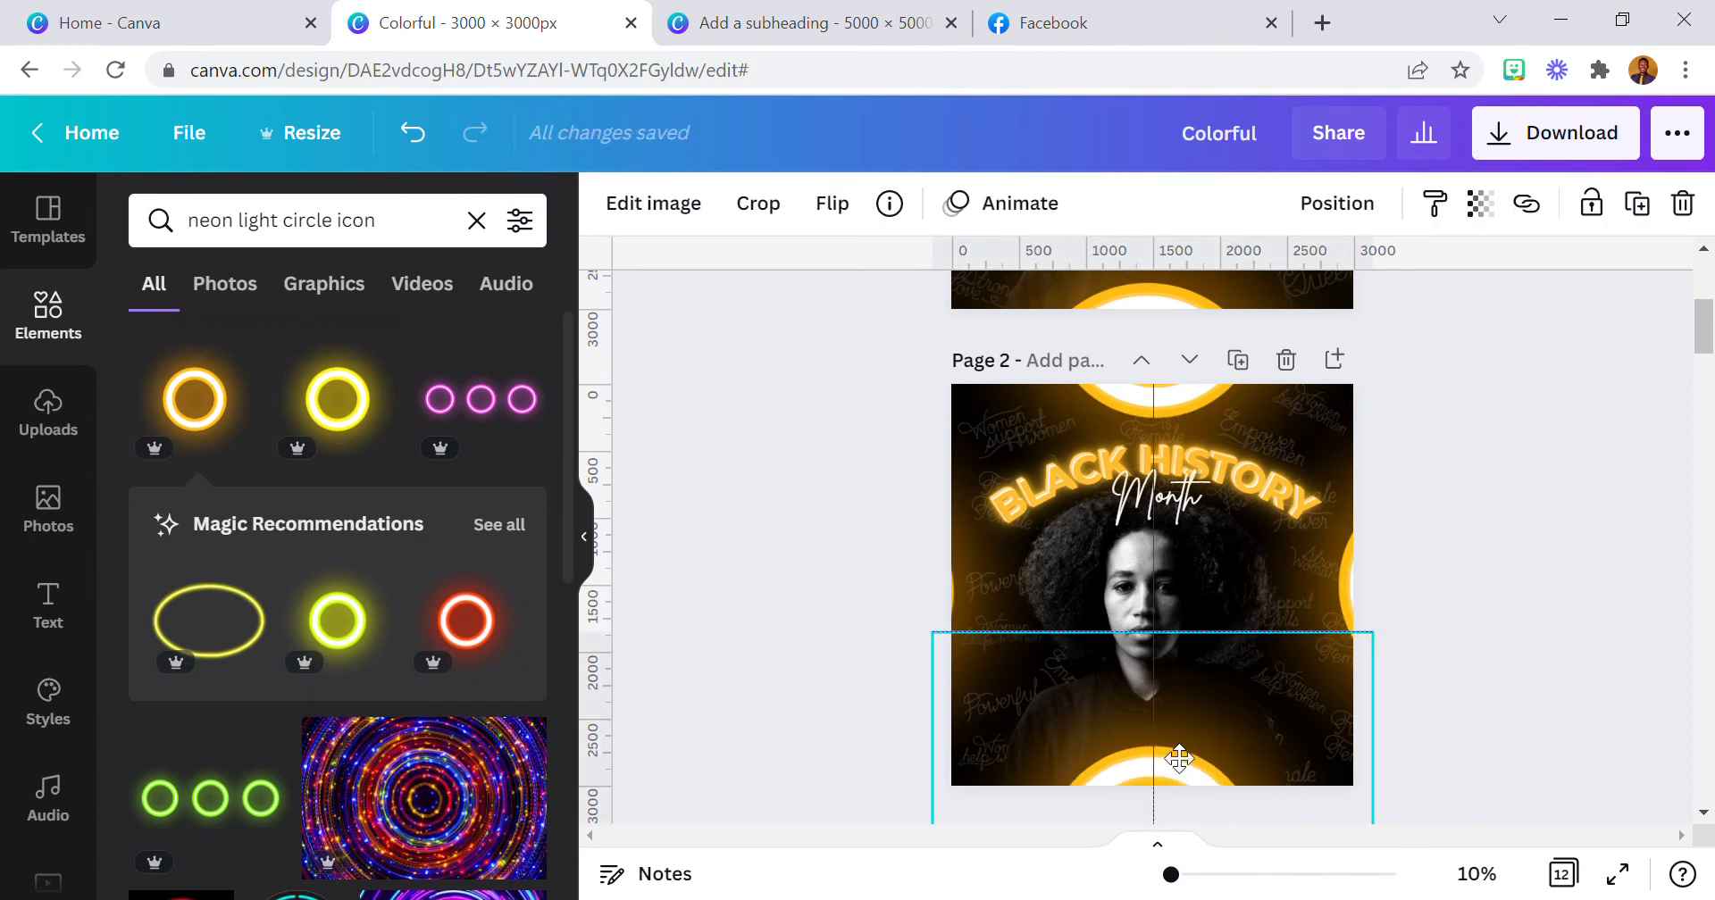
drag(933, 640, 822, 574)
drag(1095, 735, 1173, 783)
click(1182, 404)
click(1683, 205)
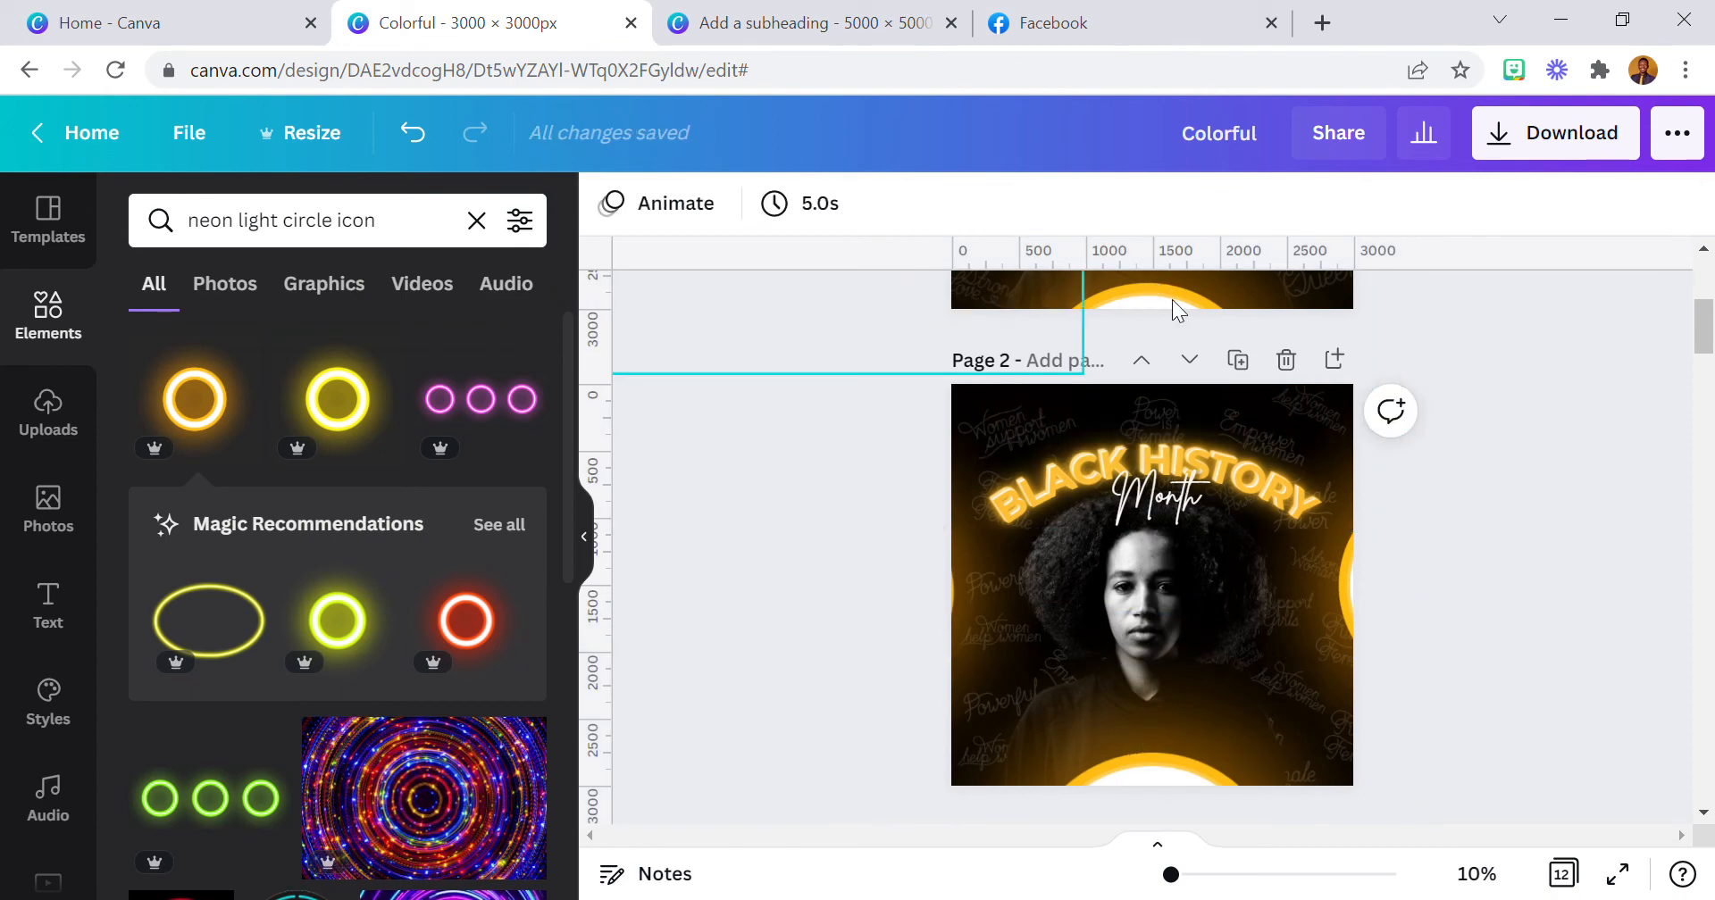
click(1136, 768)
drag(894, 620, 841, 573)
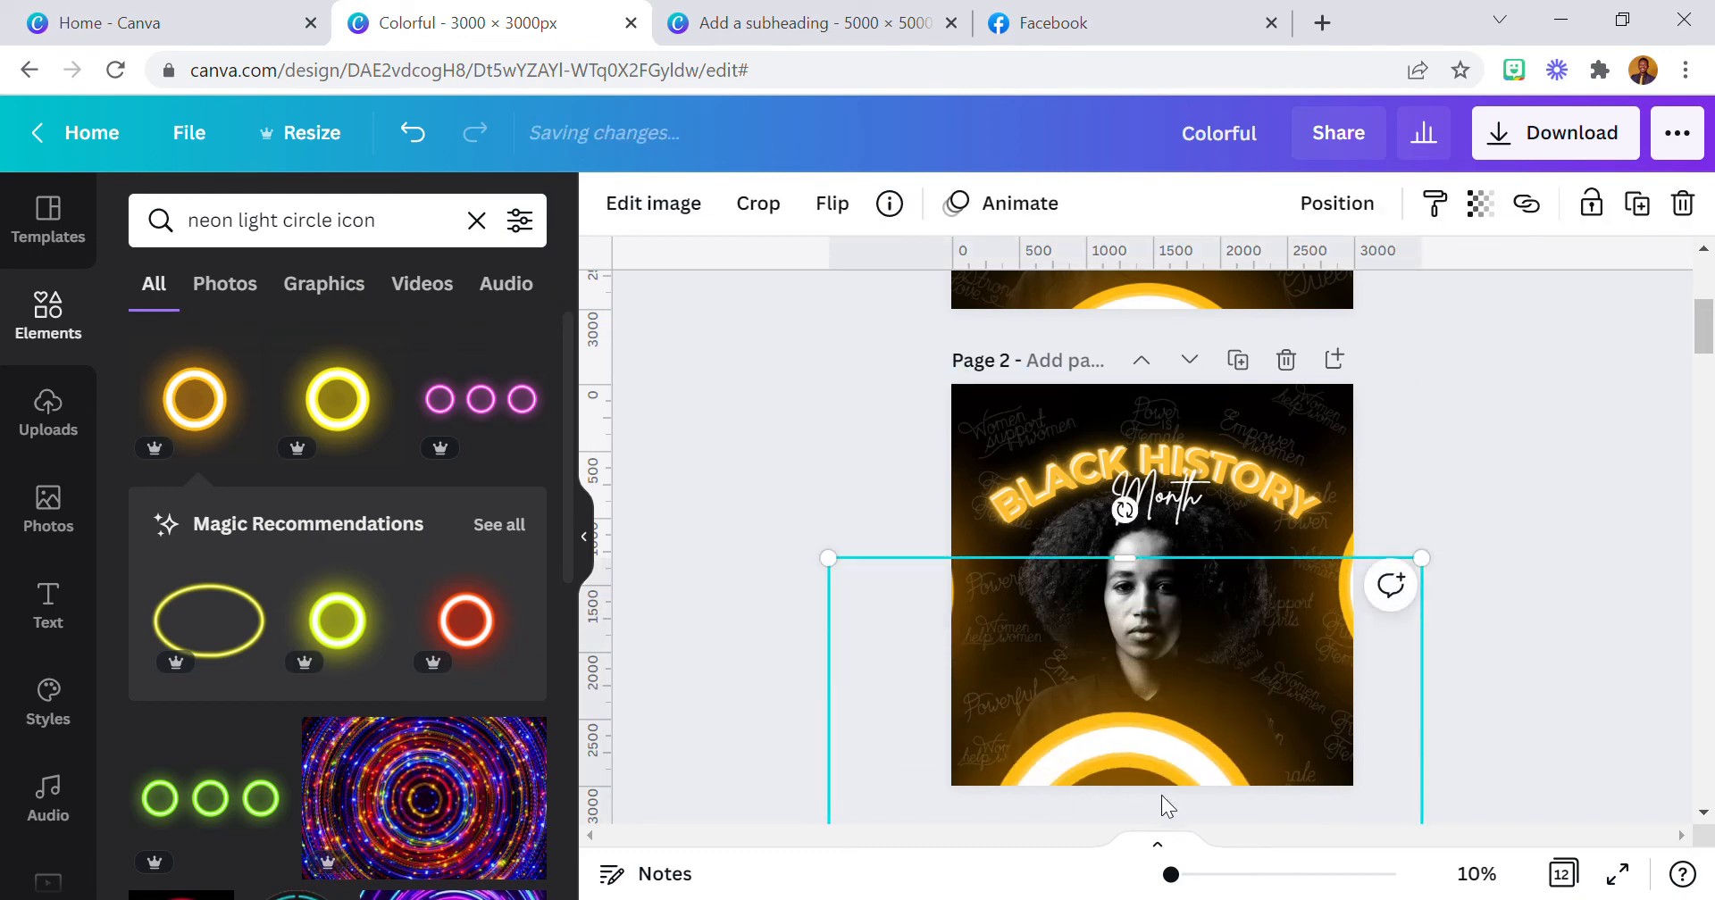
mouse_move(1193, 791)
mouse_down()
mouse_move(1202, 806)
mouse_move(1187, 779)
mouse_up()
- Duplicate the enlarged neon ring and centre the copy over page 2's top edge so only its lower arc shows
click(1642, 214)
drag(1222, 713, 1200, 332)
drag(1203, 491, 1205, 281)
drag(1199, 536, 1230, 468)
- Delete the smaller neon rings from the left and right edges of page 2
click(1355, 635)
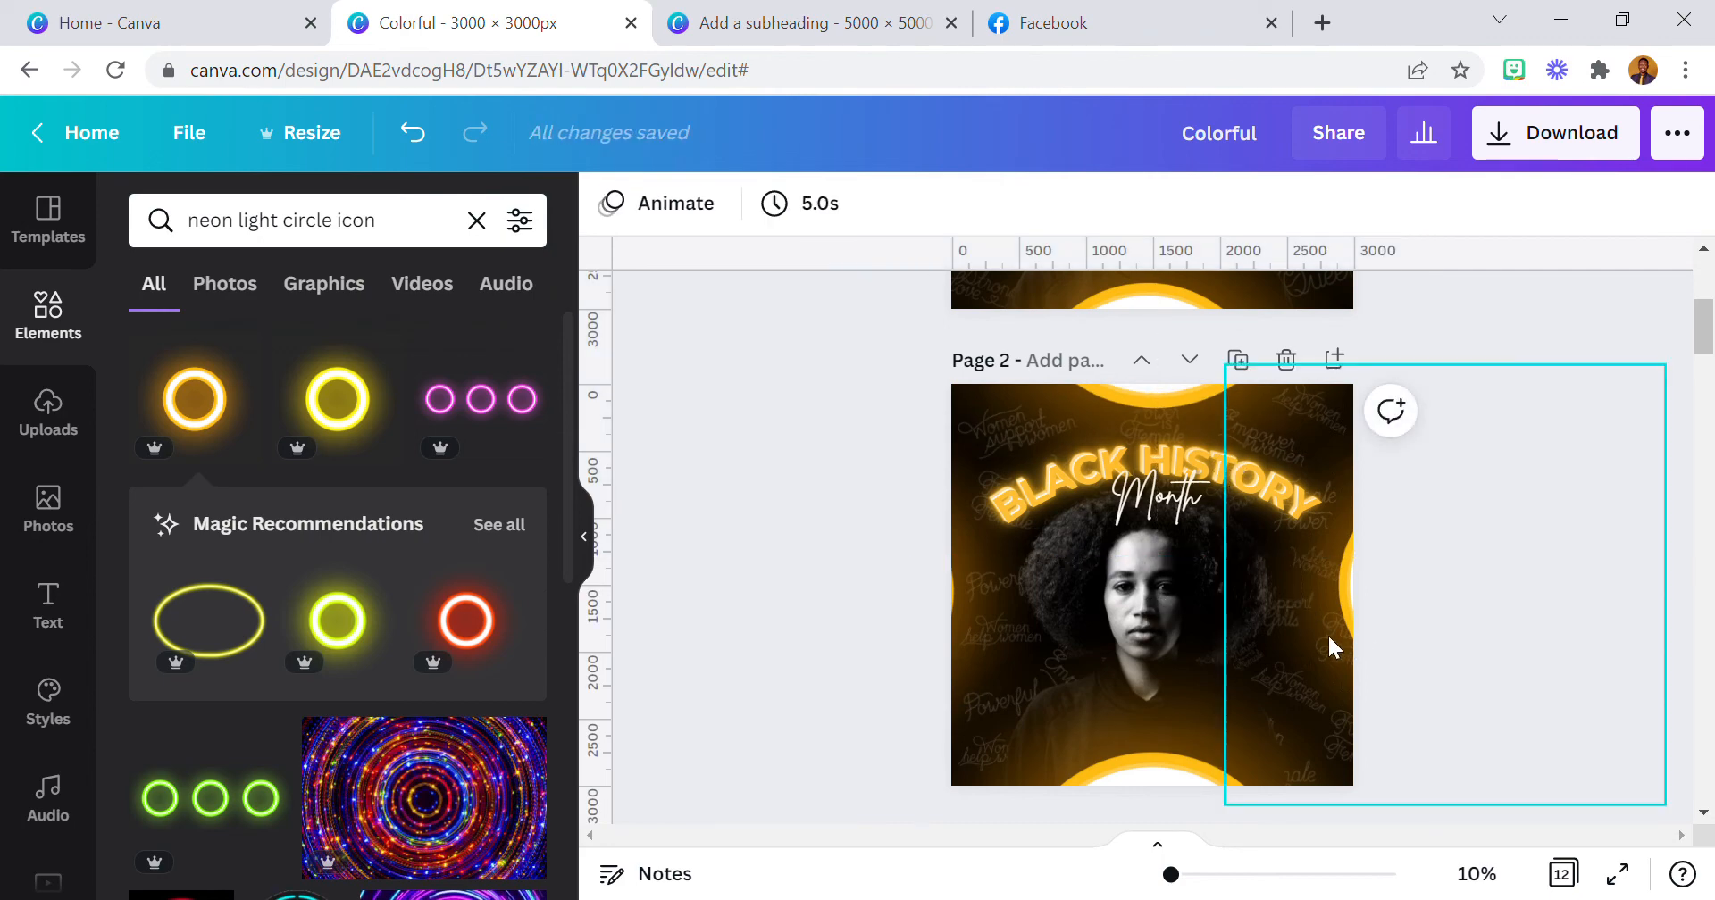
click(1699, 210)
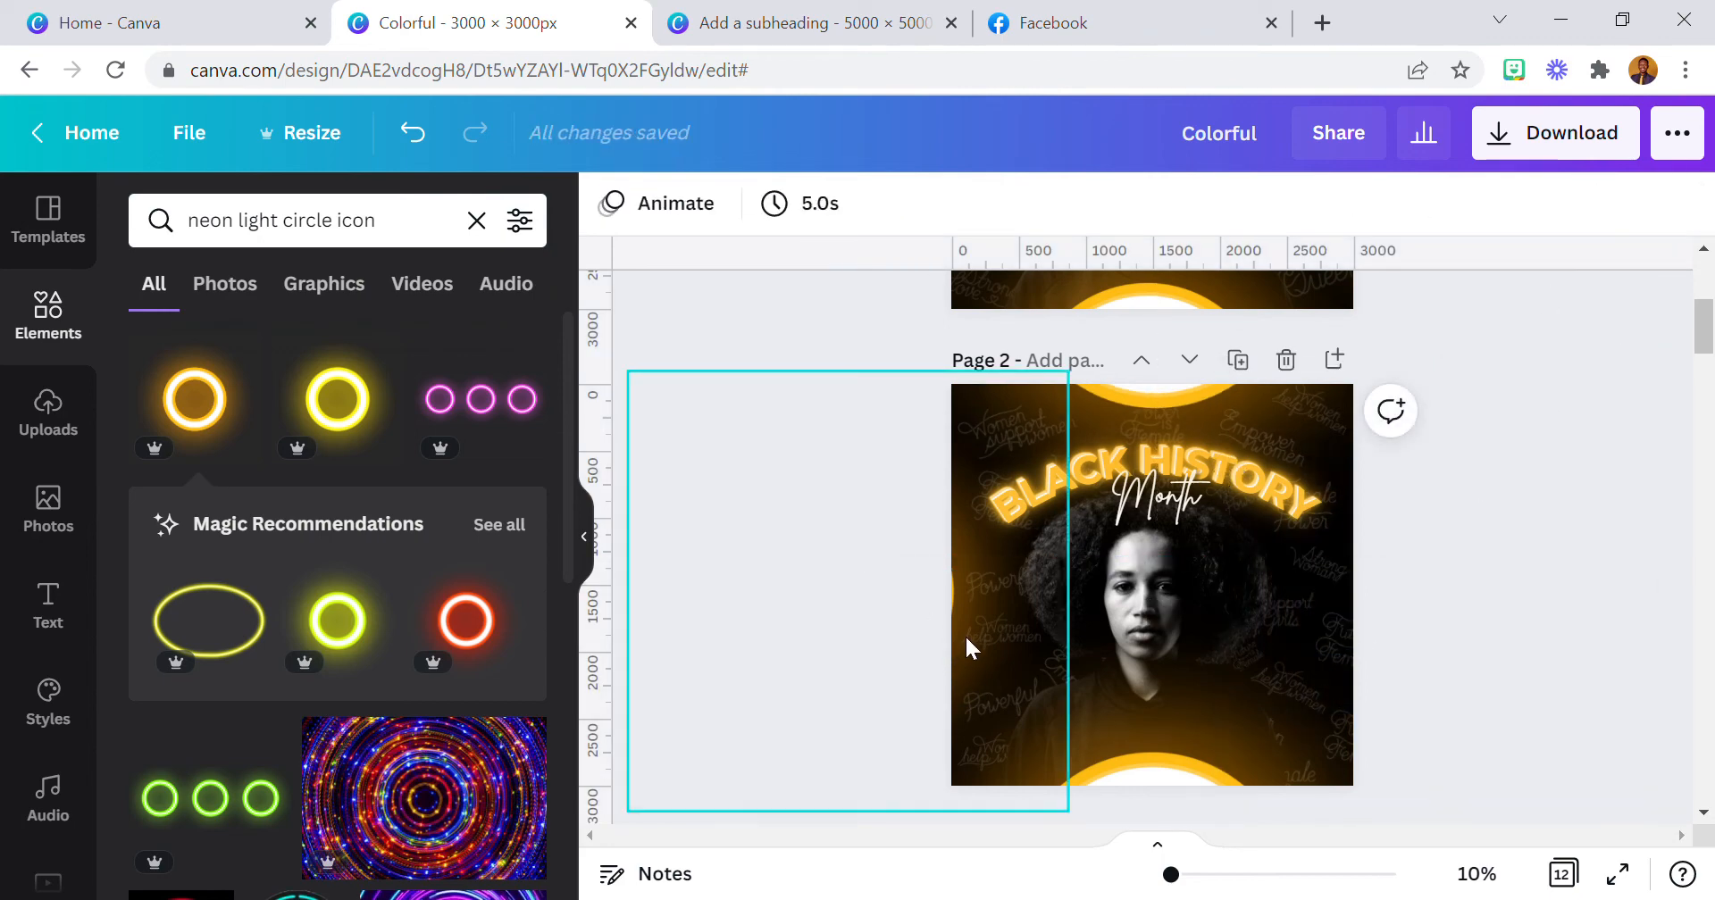
click(965, 634)
click(1679, 204)
- Duplicate the large top neon ring and place copies over the page's left and right edges with only thin inner arcs showing
click(1157, 406)
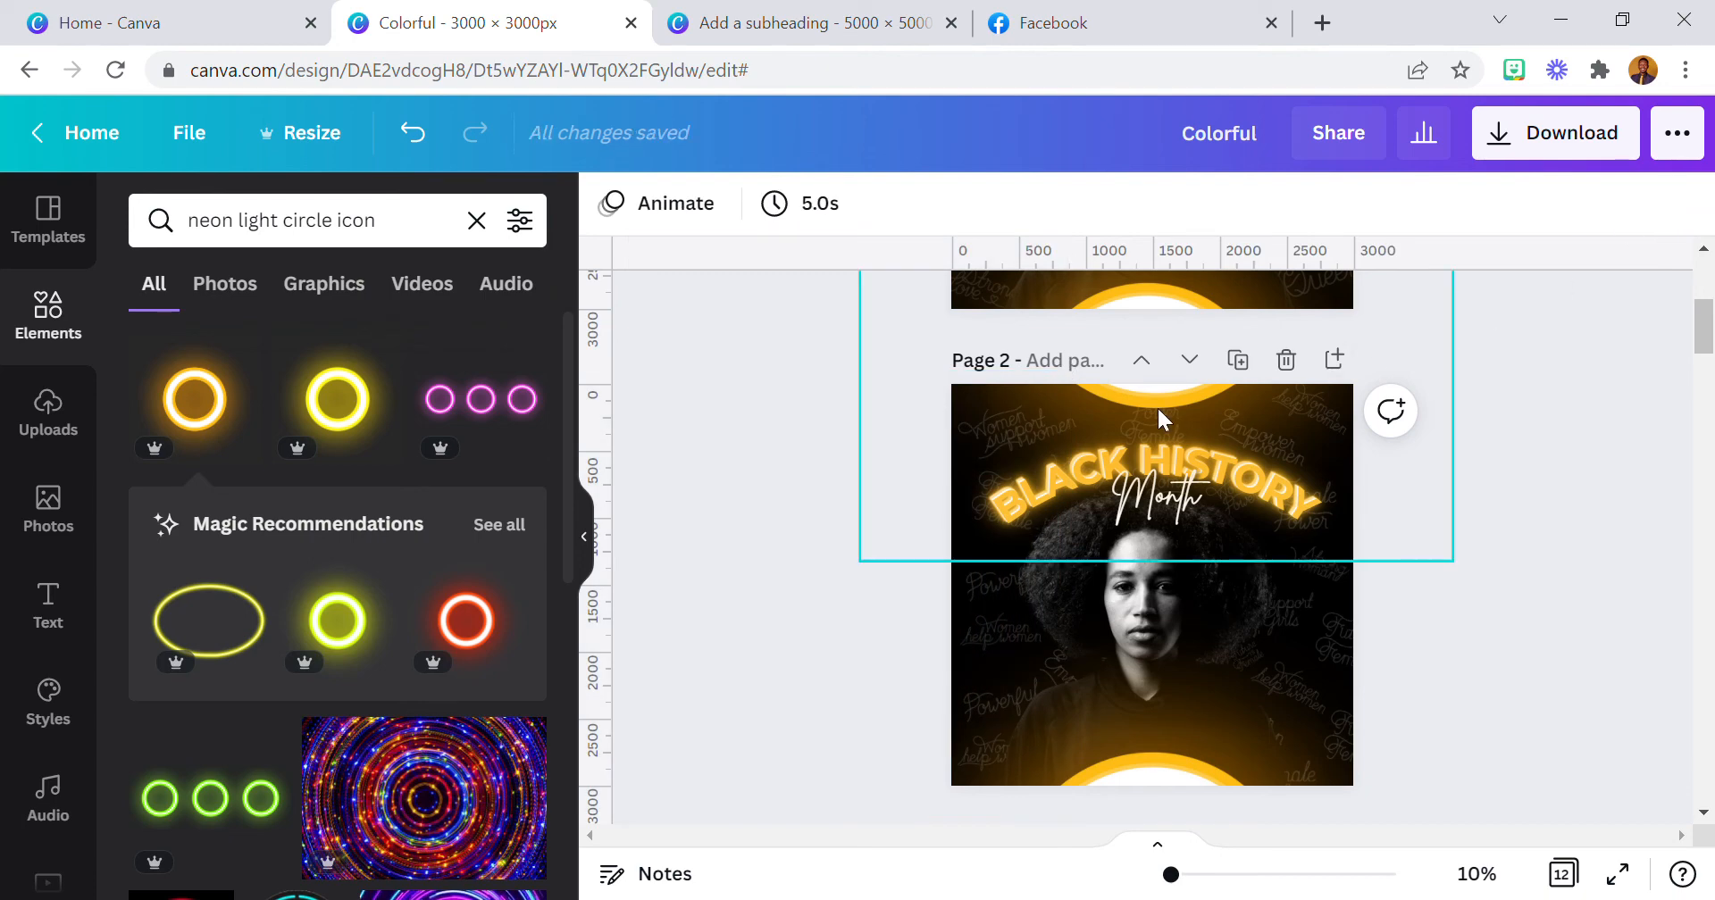
click(1634, 209)
drag(1159, 451, 896, 754)
drag(935, 572, 1457, 585)
drag(1302, 618, 1355, 639)
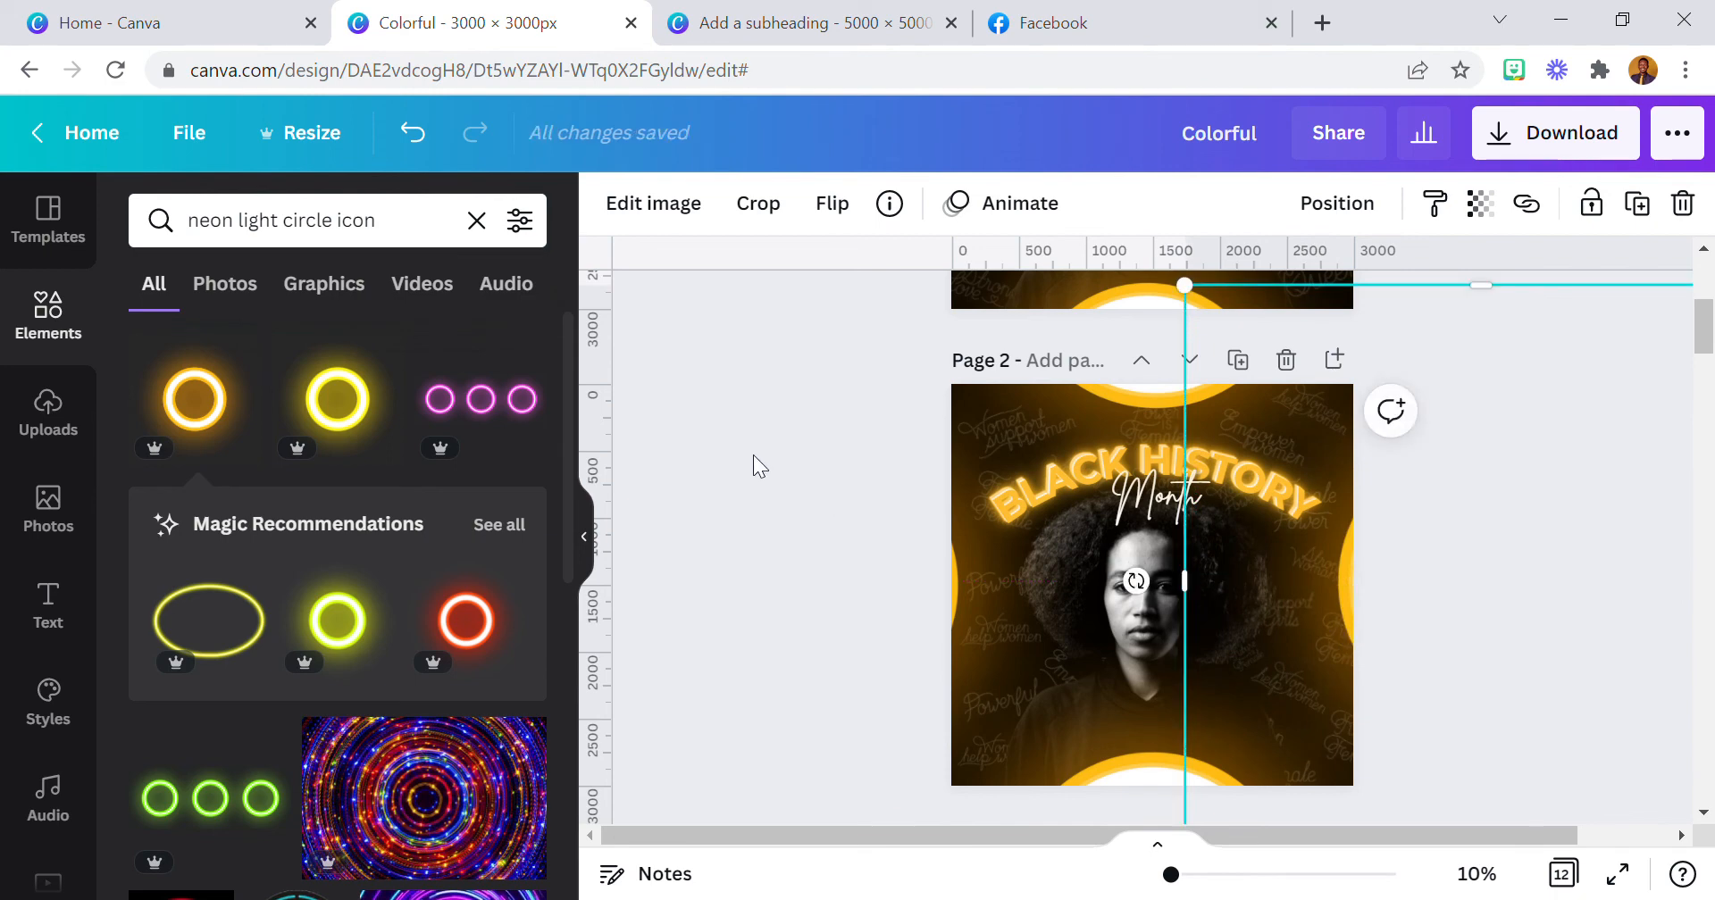
click(749, 448)
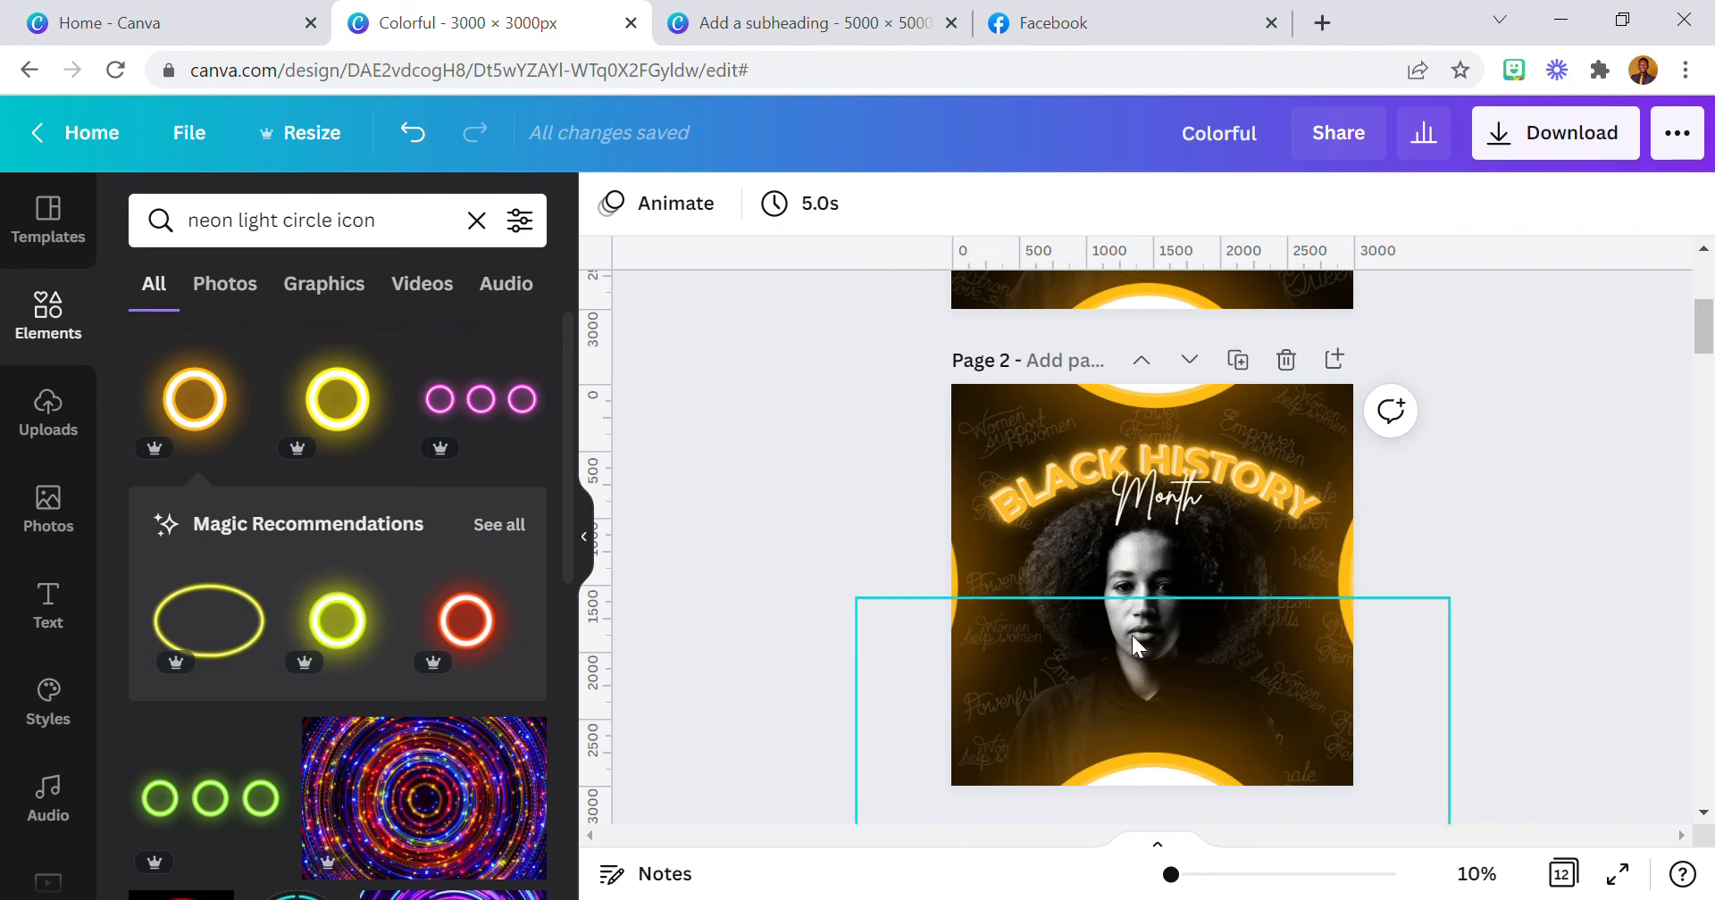
- Move the side rings outward so only their orange glow falls on the page, and select the portrait
drag(1133, 635, 1350, 641)
click(1523, 491)
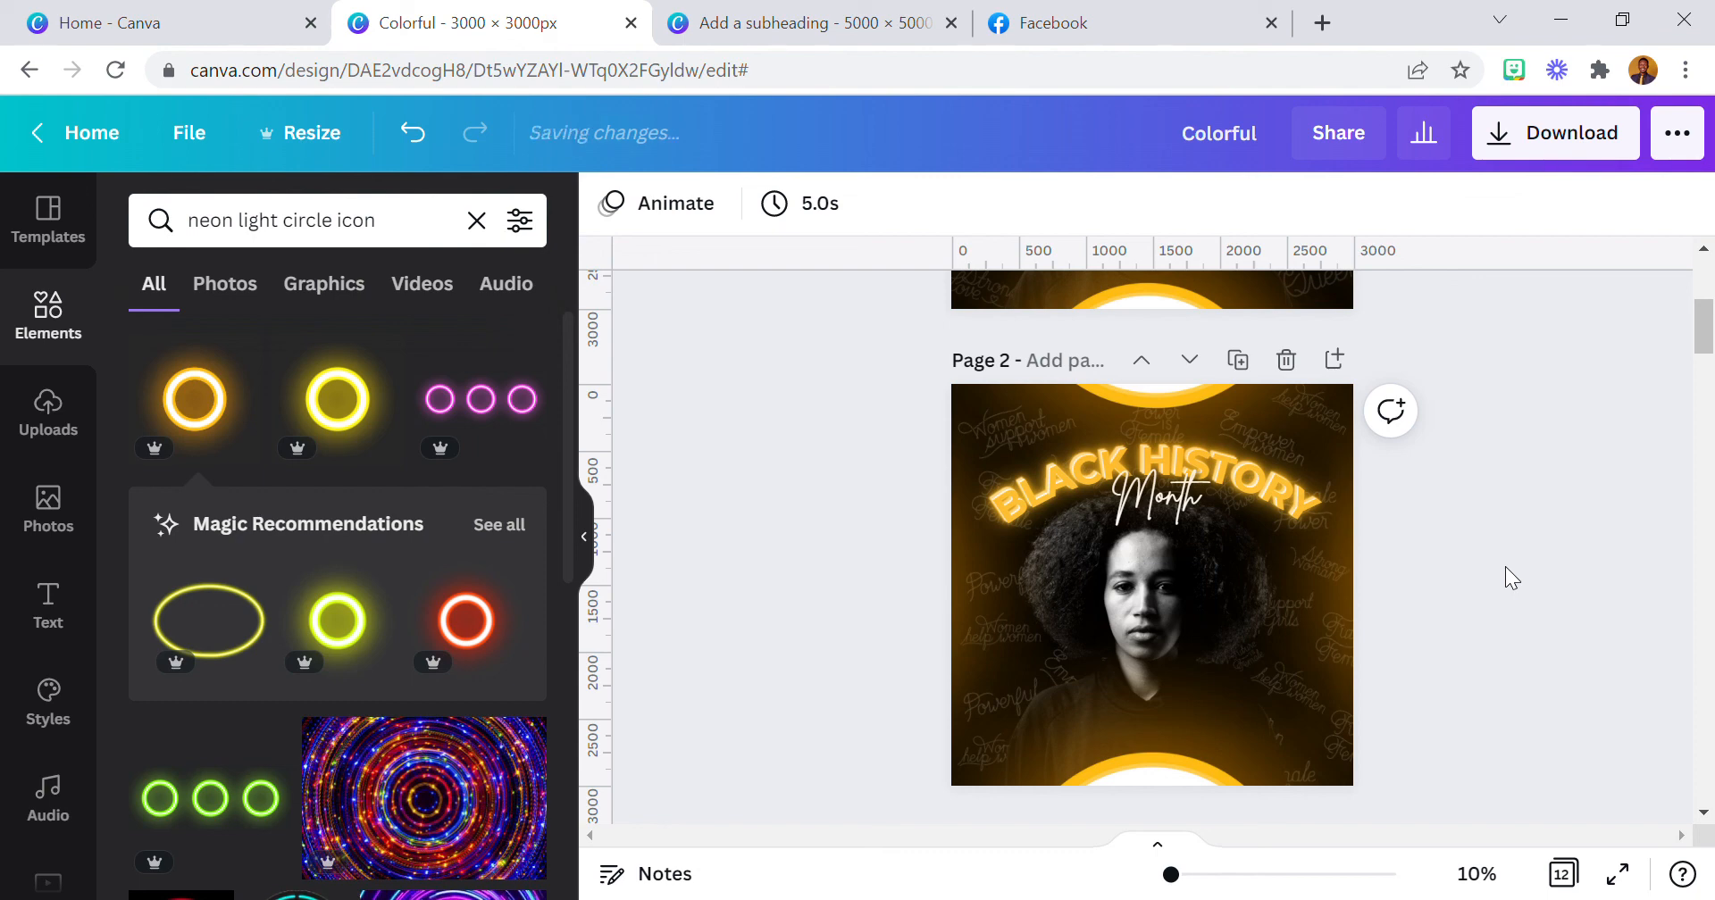
click(1180, 566)
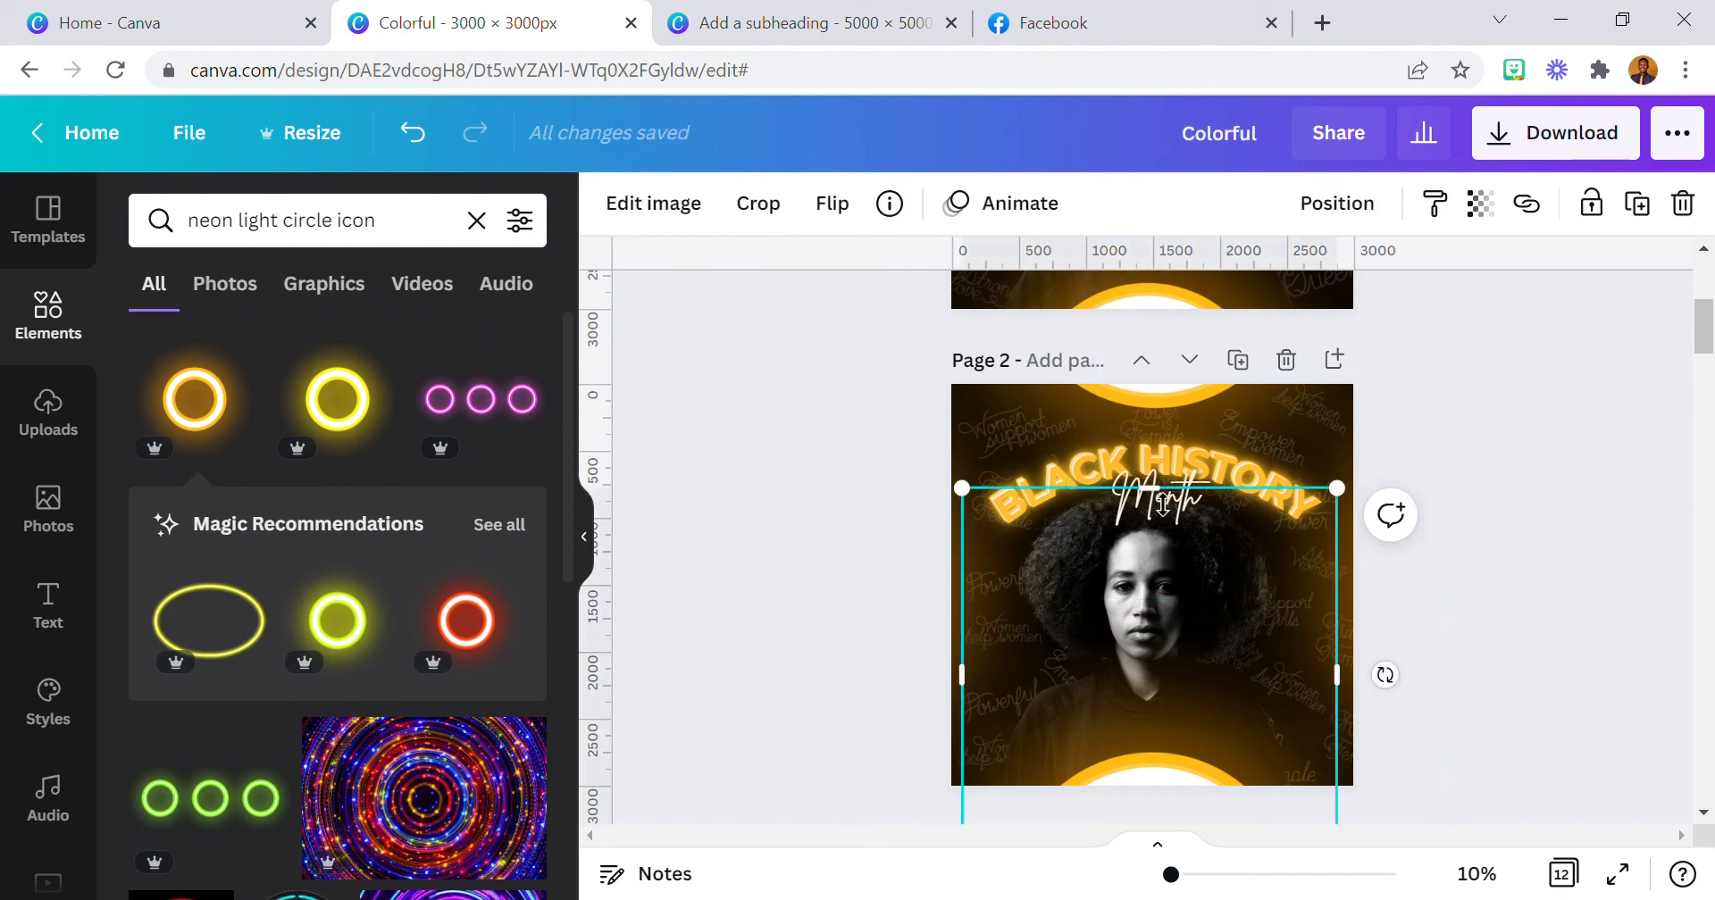